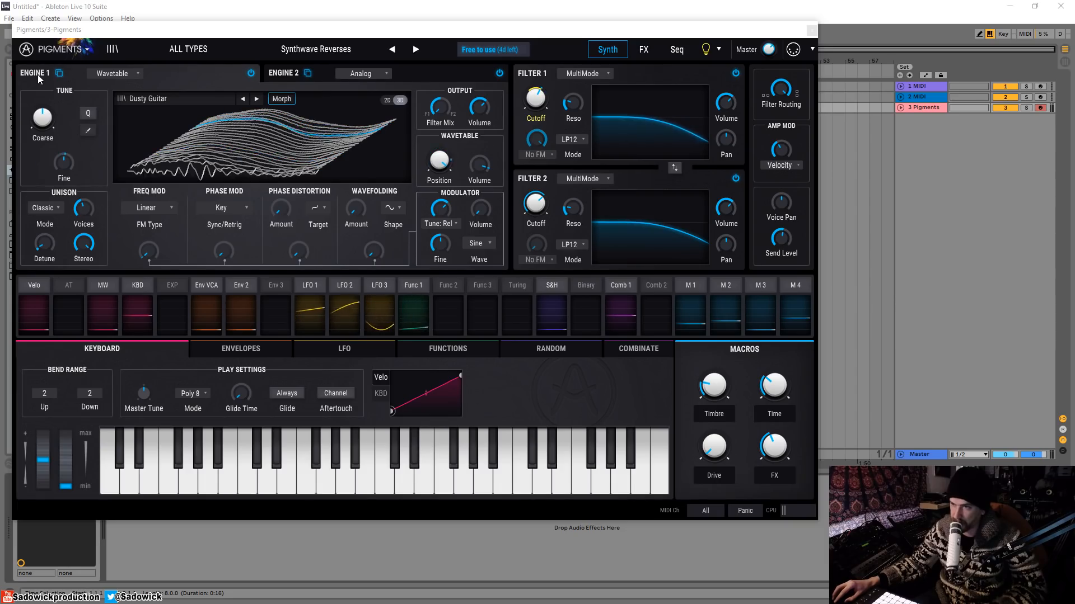
Compare the controls of Engine 2 and Engine 1, and view the engine types available for Engine 1.
{"action": "left_click", "coordinate": [285, 74]}
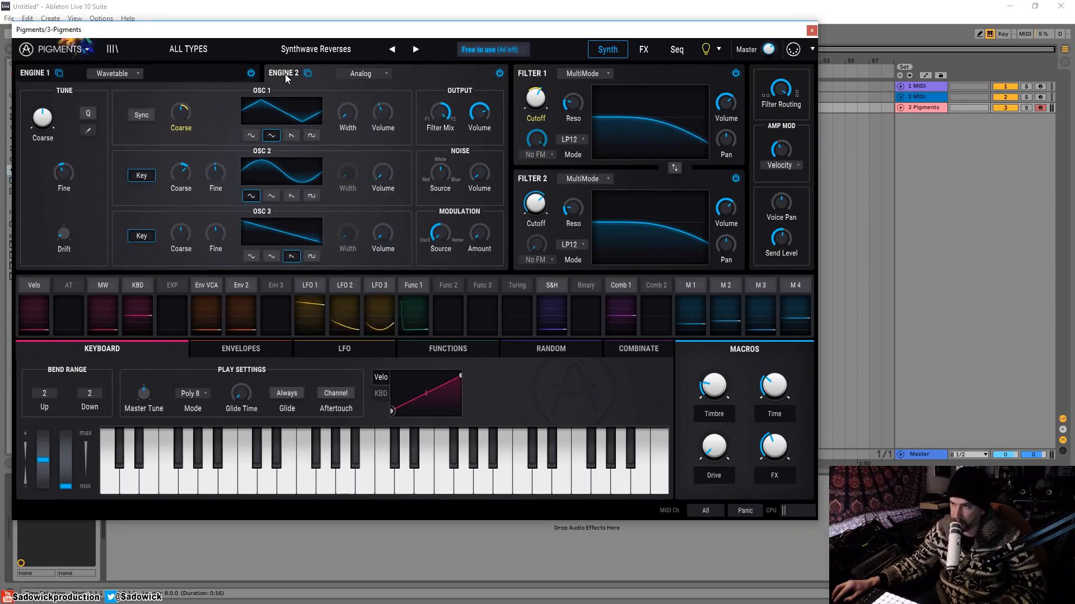
{"action": "left_click", "coordinate": [39, 72]}
{"action": "left_click", "coordinate": [109, 72]}
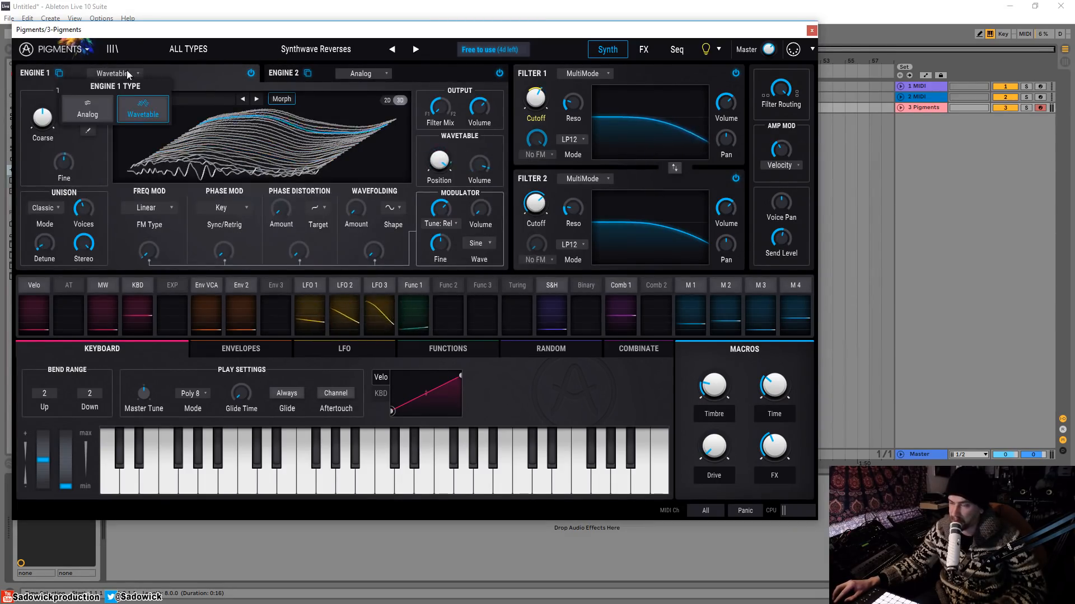
{"action": "left_click", "coordinate": [178, 69]}
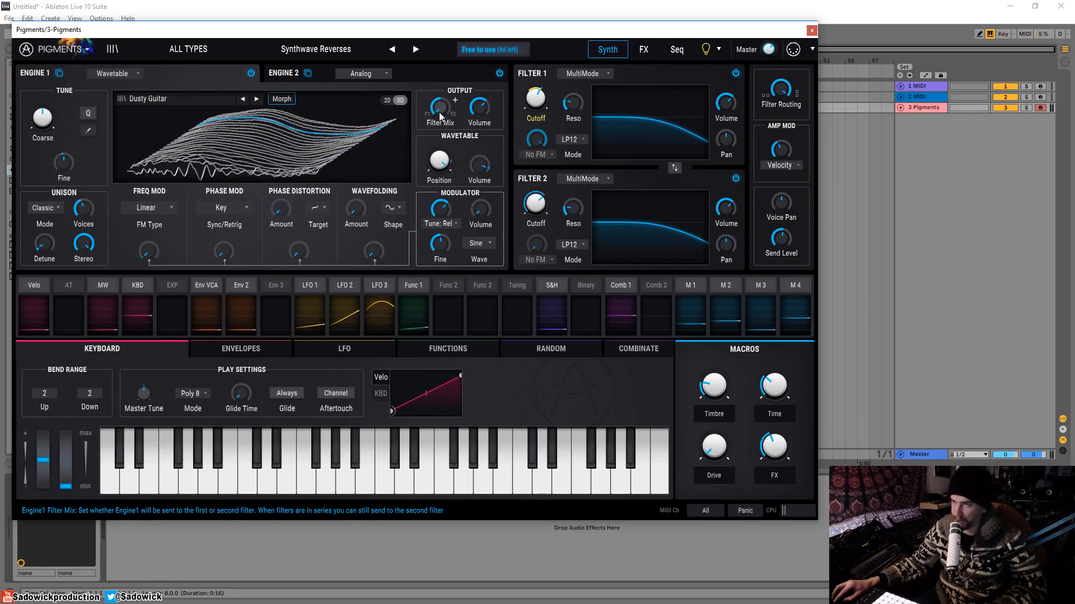
Examine Engine 1's output, wavefolding, wavetable, modulator and tuning controls, including the available modulator waves.
{"action": "mouse_move", "coordinate": [439, 109]}
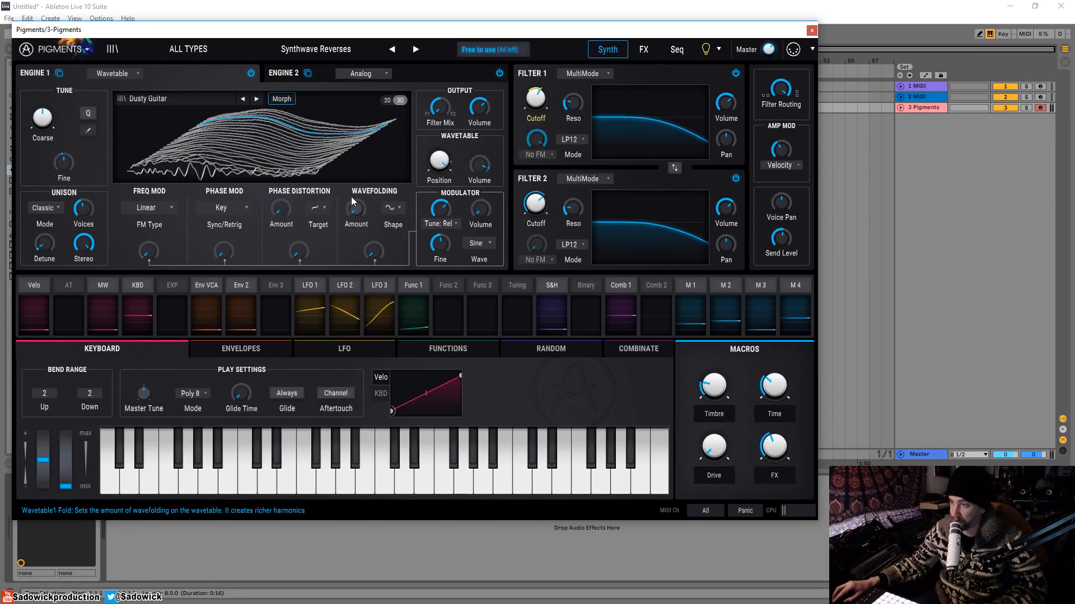
{"action": "mouse_move", "coordinate": [360, 203]}
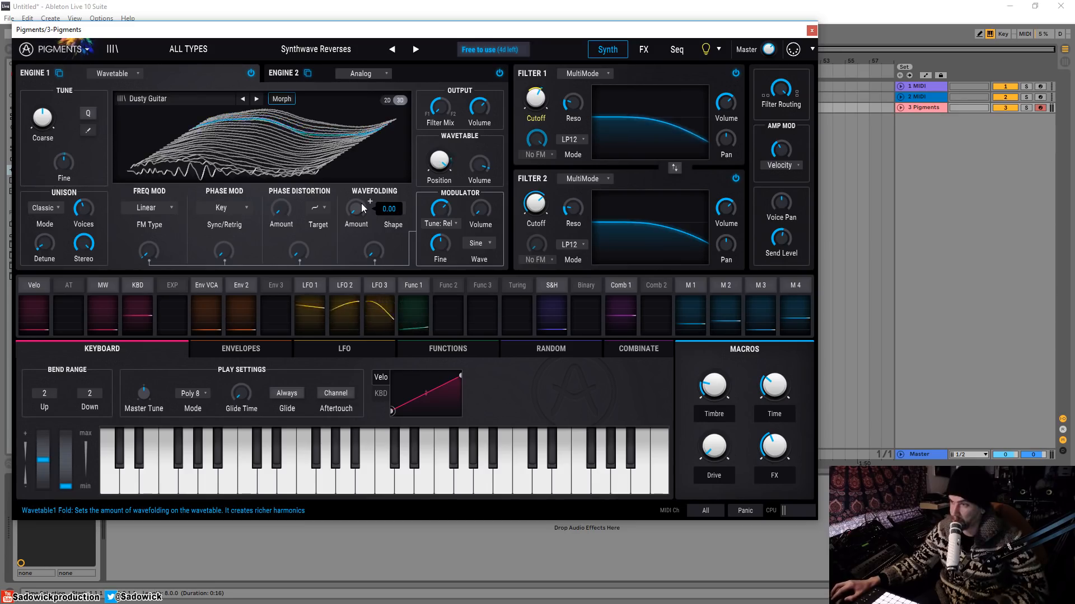
{"action": "mouse_move", "coordinate": [448, 166]}
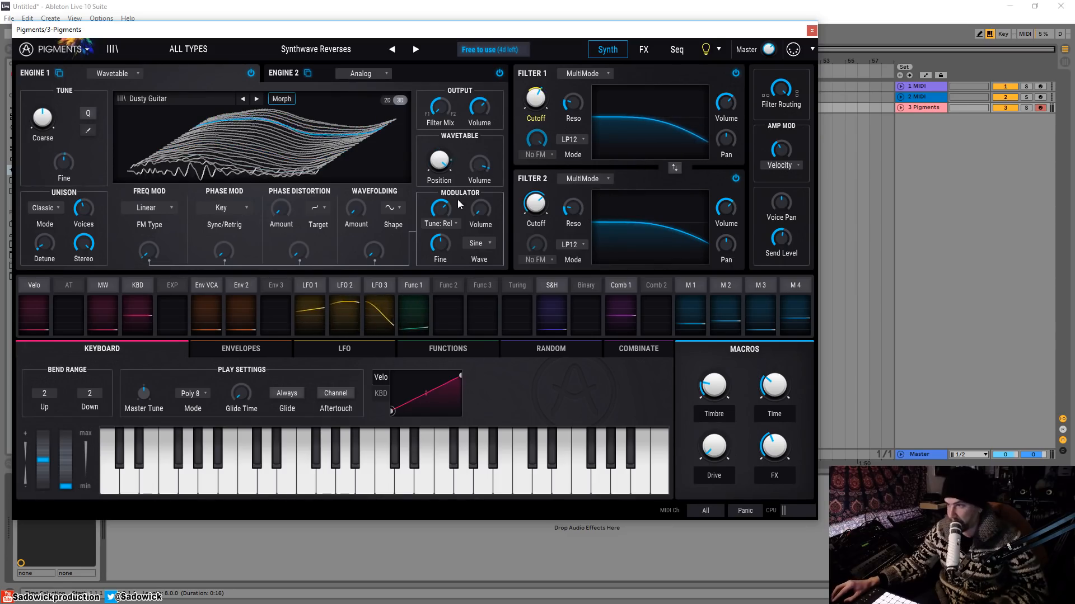
{"action": "mouse_move", "coordinate": [441, 217]}
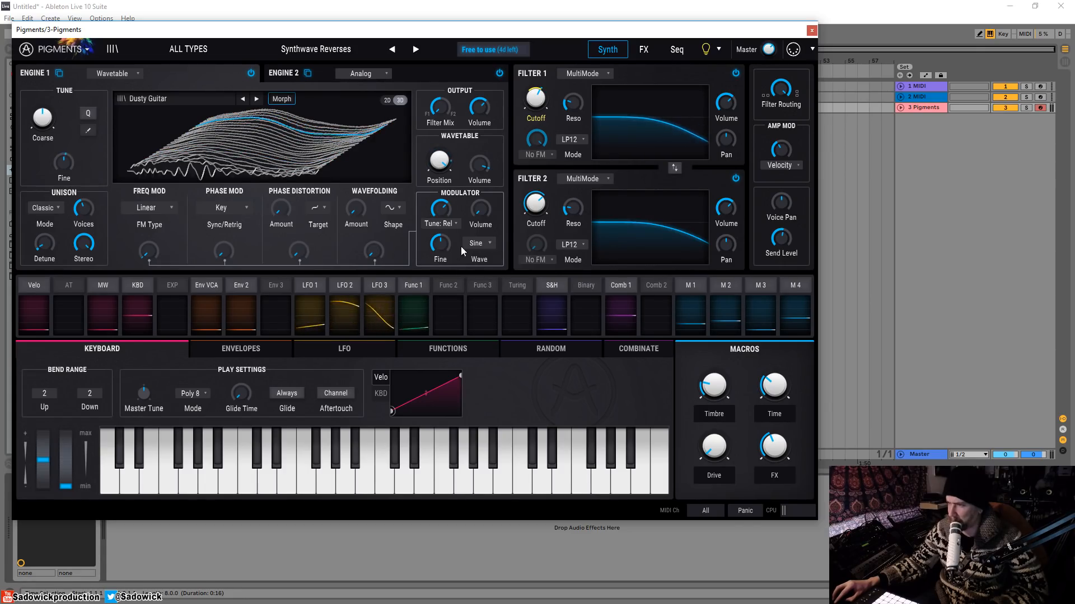
{"action": "left_click", "coordinate": [479, 244]}
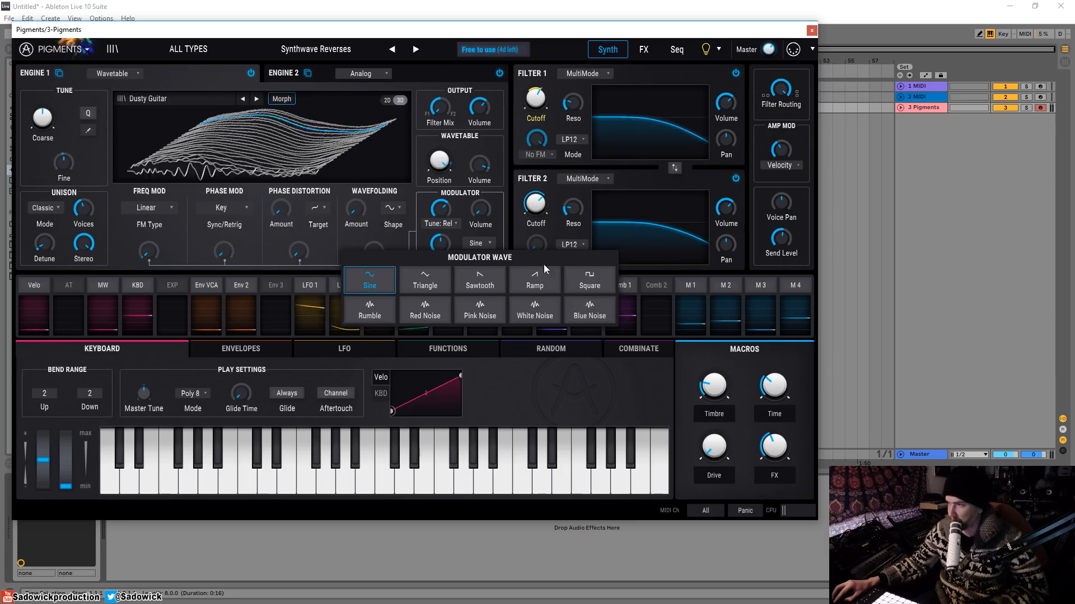
{"action": "left_click", "coordinate": [500, 226]}
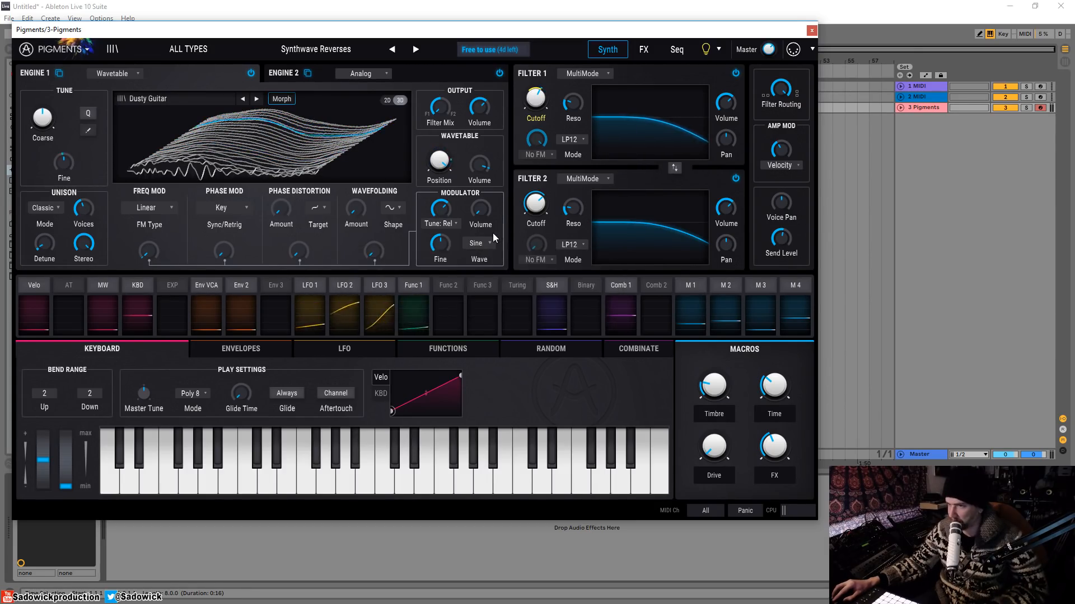
{"action": "mouse_move", "coordinate": [44, 116]}
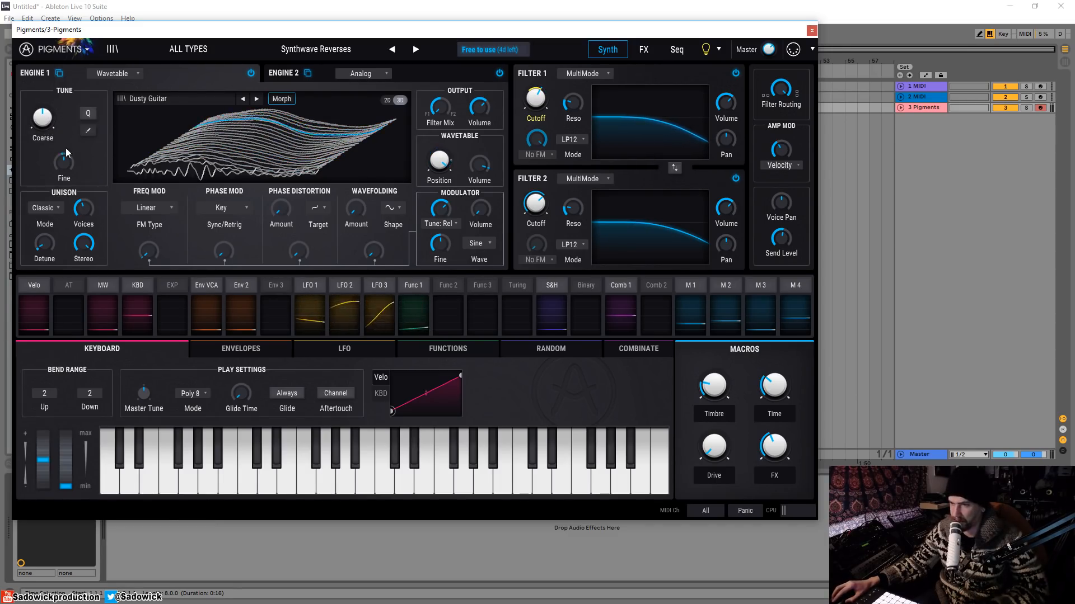
{"action": "mouse_move", "coordinate": [73, 155]}
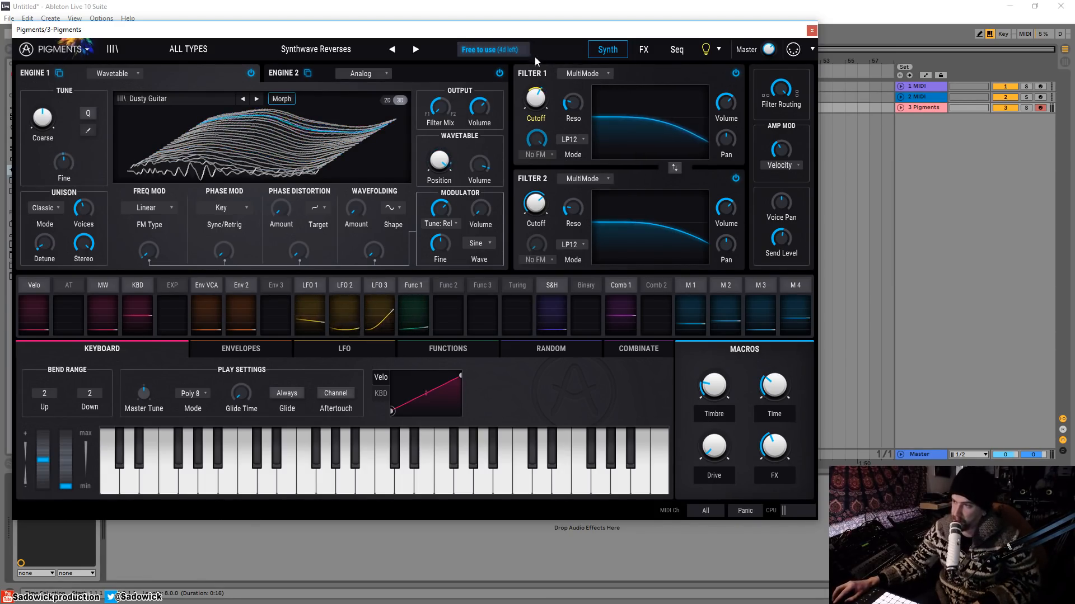
Examine the MultiMode filter modes offered for Filter 1.
{"action": "left_click", "coordinate": [577, 140]}
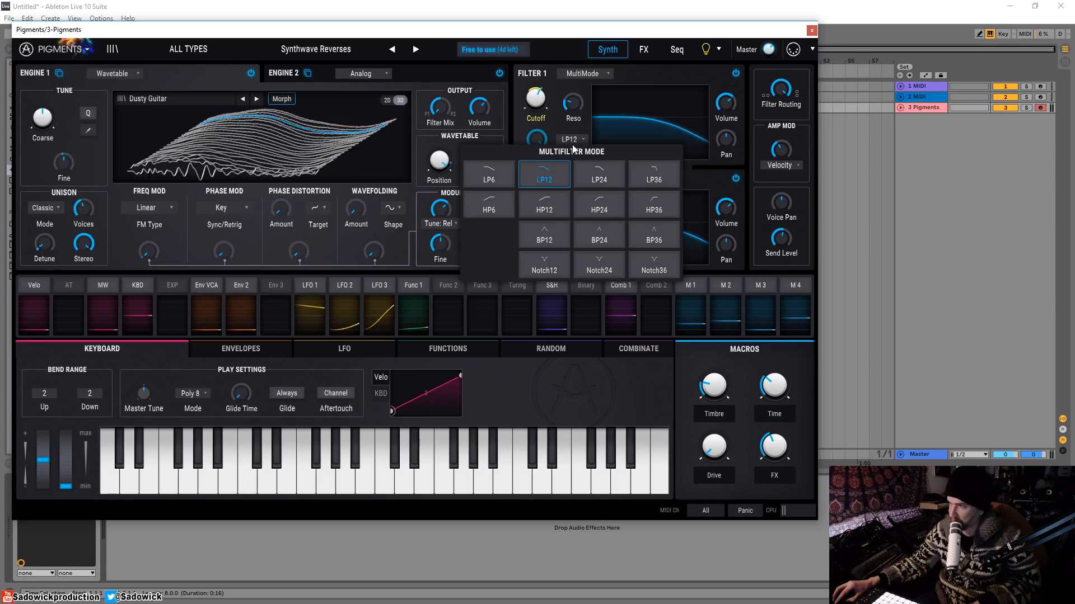
{"action": "left_click", "coordinate": [559, 136]}
{"action": "left_click", "coordinate": [569, 139]}
{"action": "left_click", "coordinate": [570, 140]}
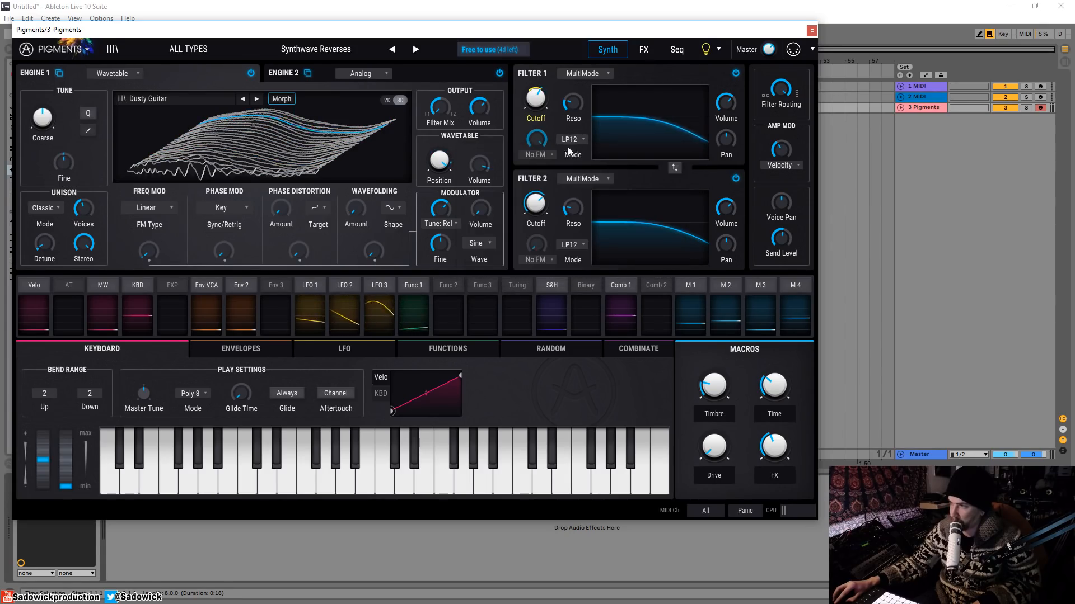
Switch Filter 1 to the Surgeon type in BP mode and reduce its spread to 0%.
{"action": "left_click", "coordinate": [582, 73]}
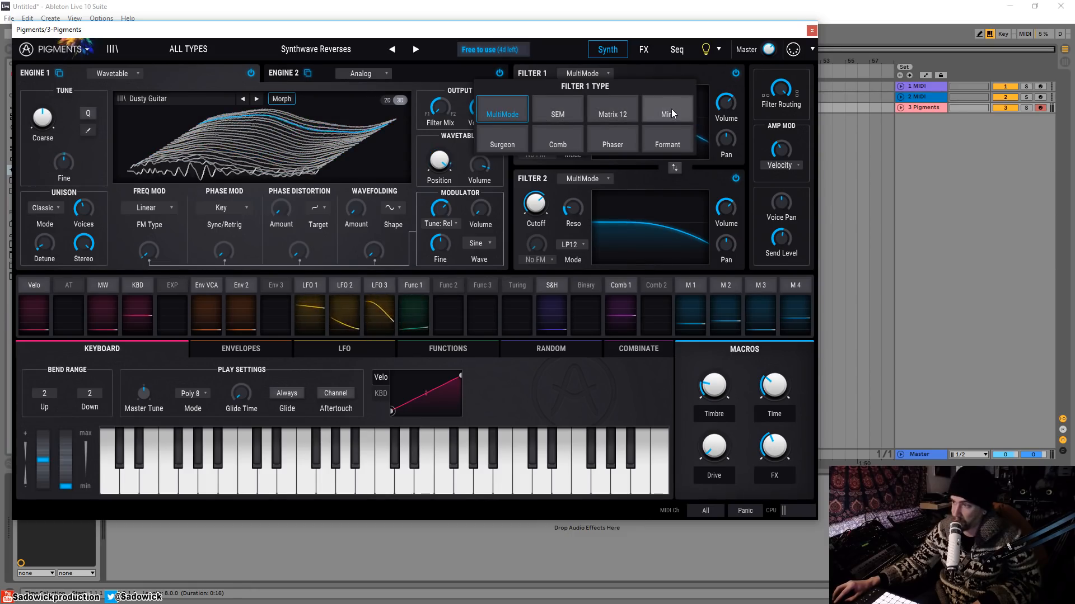
{"action": "left_click", "coordinate": [507, 143]}
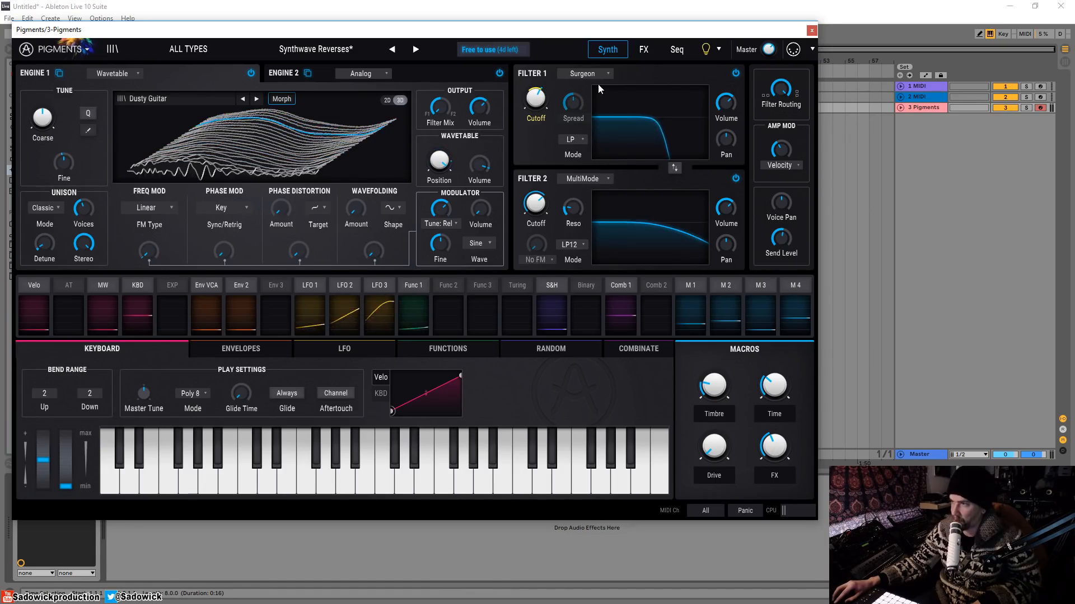
{"action": "left_click", "coordinate": [580, 74]}
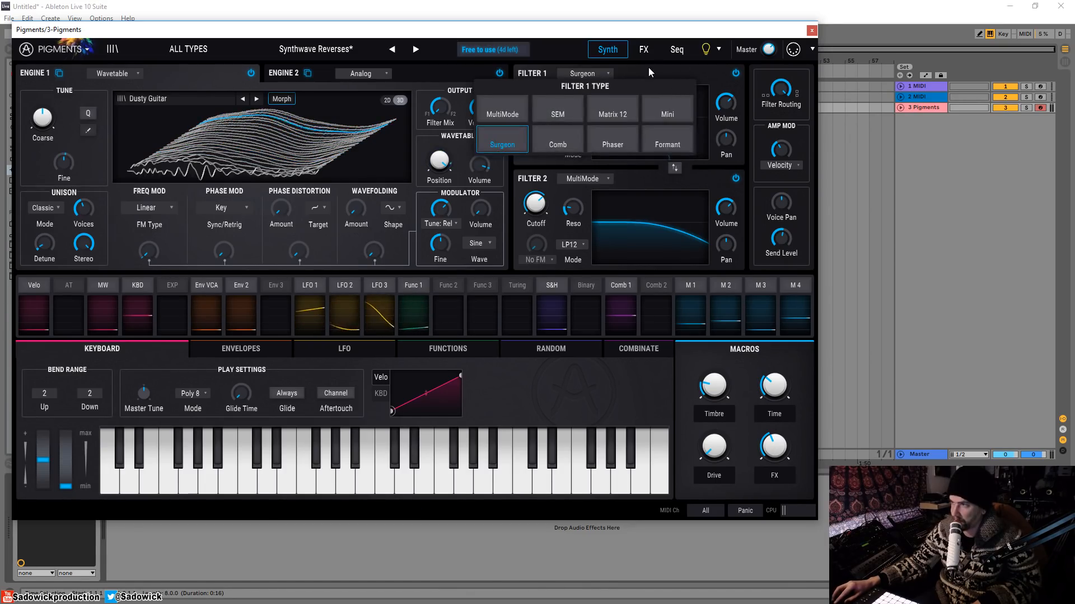
{"action": "left_click", "coordinate": [574, 141]}
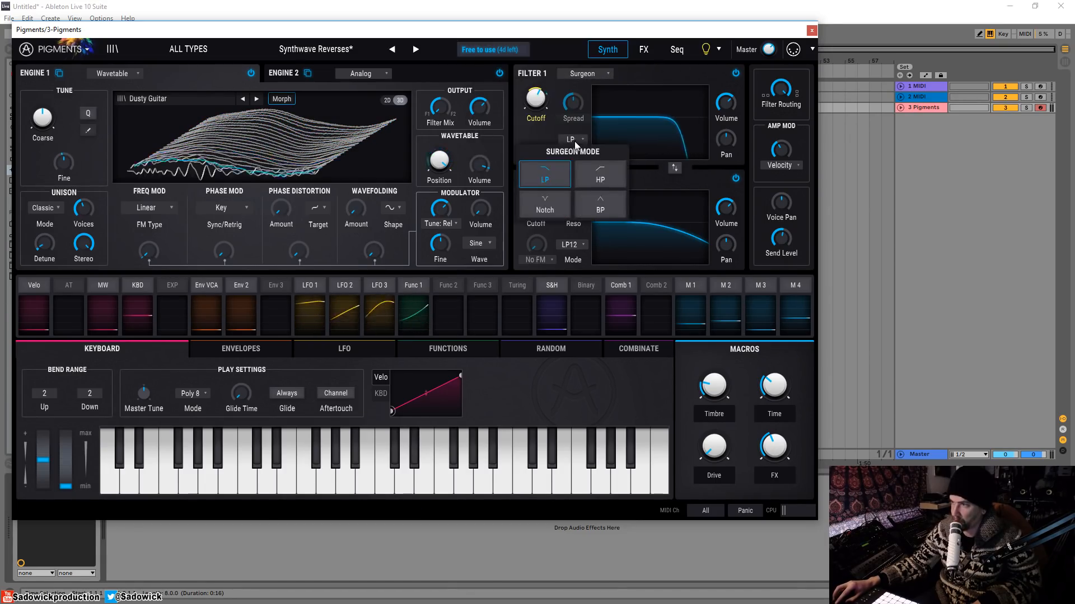
{"action": "left_click", "coordinate": [595, 204]}
{"action": "left_click_drag", "start_coordinate": [579, 103], "coordinate": [579, 120]}
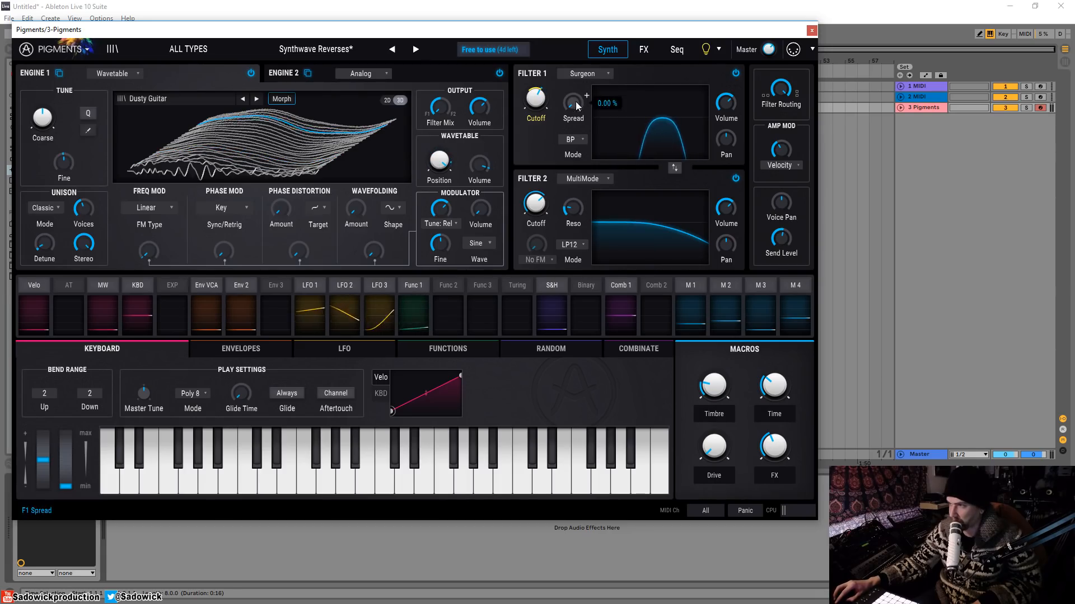
Switch Filter 1 to the Comb type with a gain of 0.990 in Feedforward mode.
{"action": "left_click", "coordinate": [582, 73]}
{"action": "left_click", "coordinate": [557, 144]}
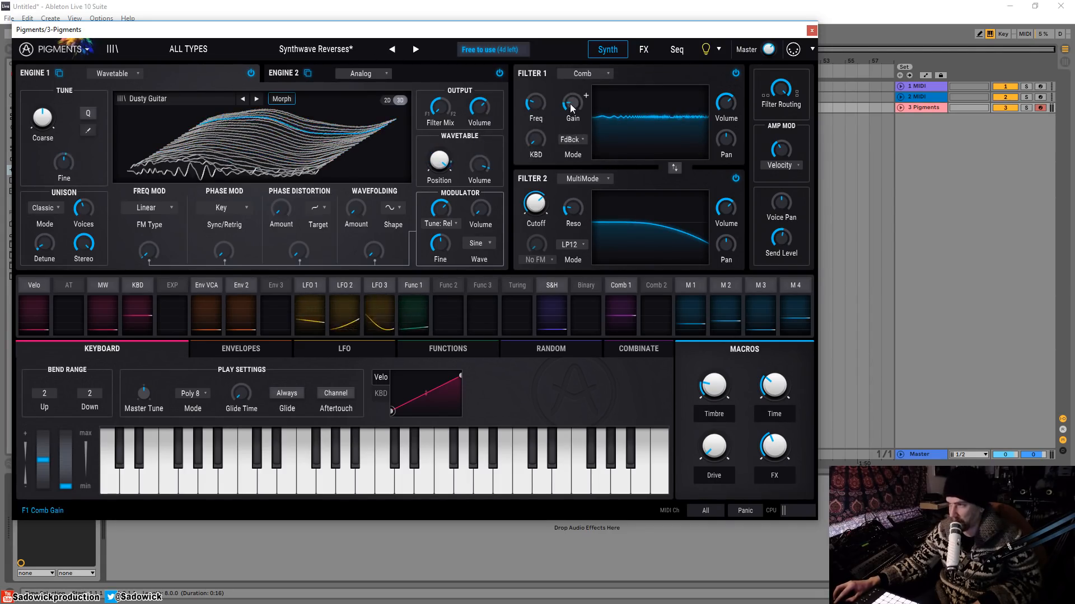
{"action": "left_click_drag", "start_coordinate": [573, 108], "coordinate": [573, 81]}
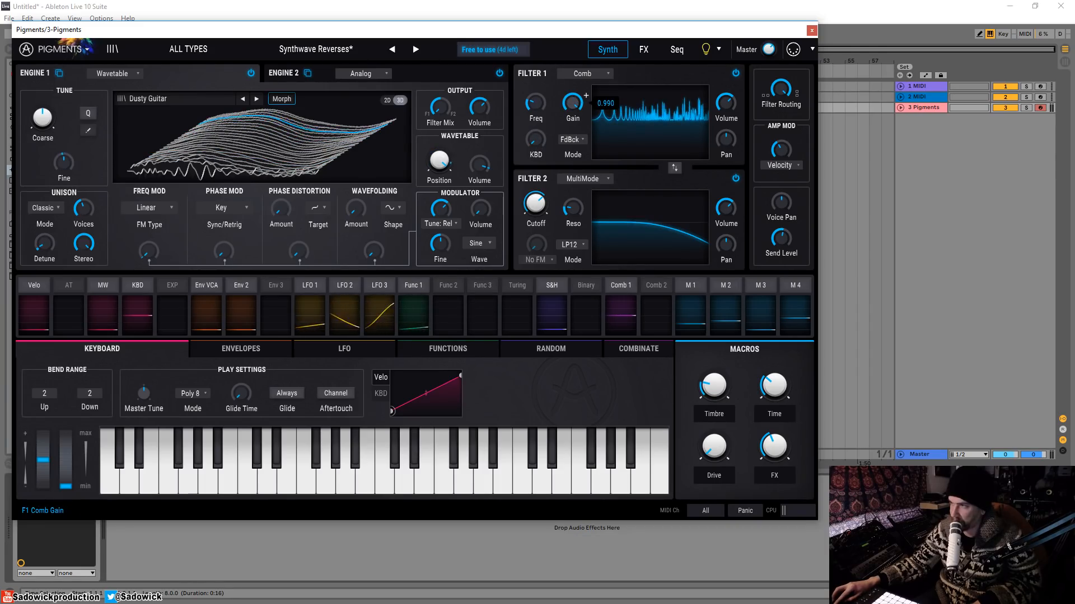
{"action": "left_click", "coordinate": [571, 140]}
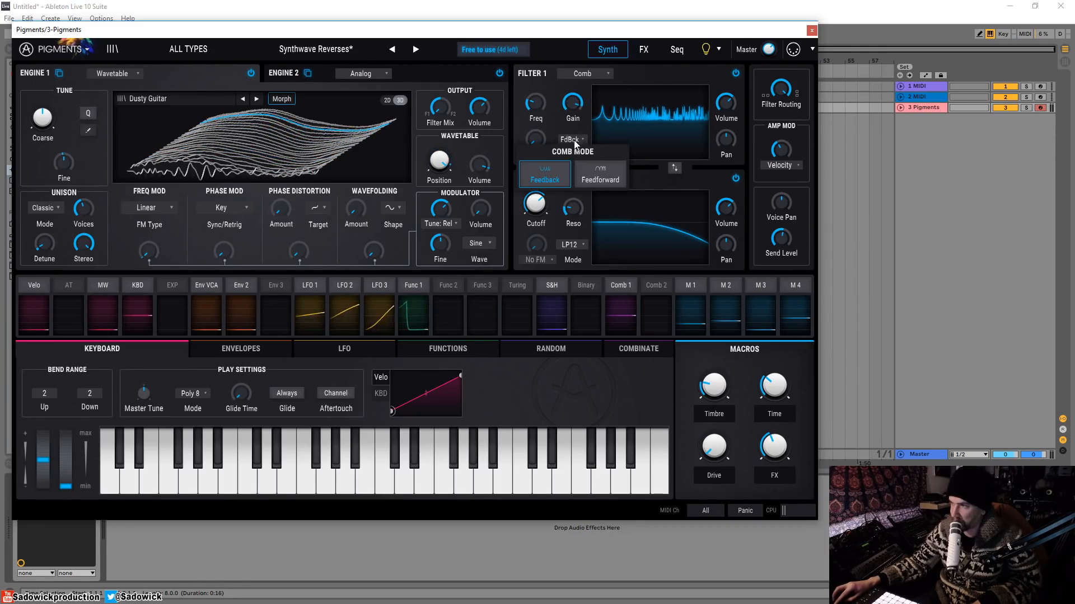
{"action": "left_click", "coordinate": [600, 178]}
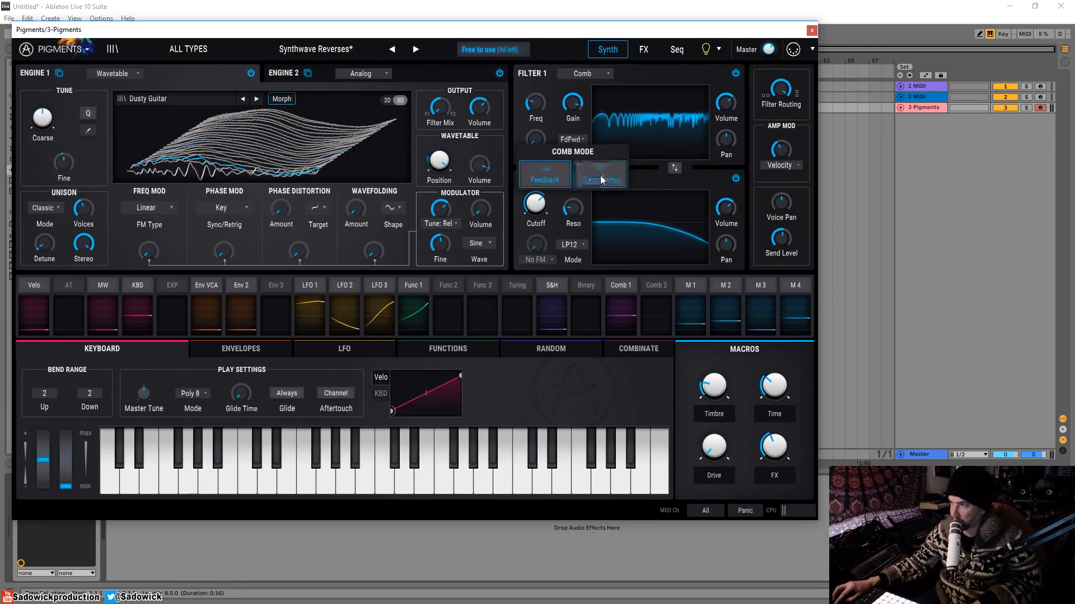
Change Filter 1 to the Formant type and adjust its Morph amount.
{"action": "left_click", "coordinate": [590, 74]}
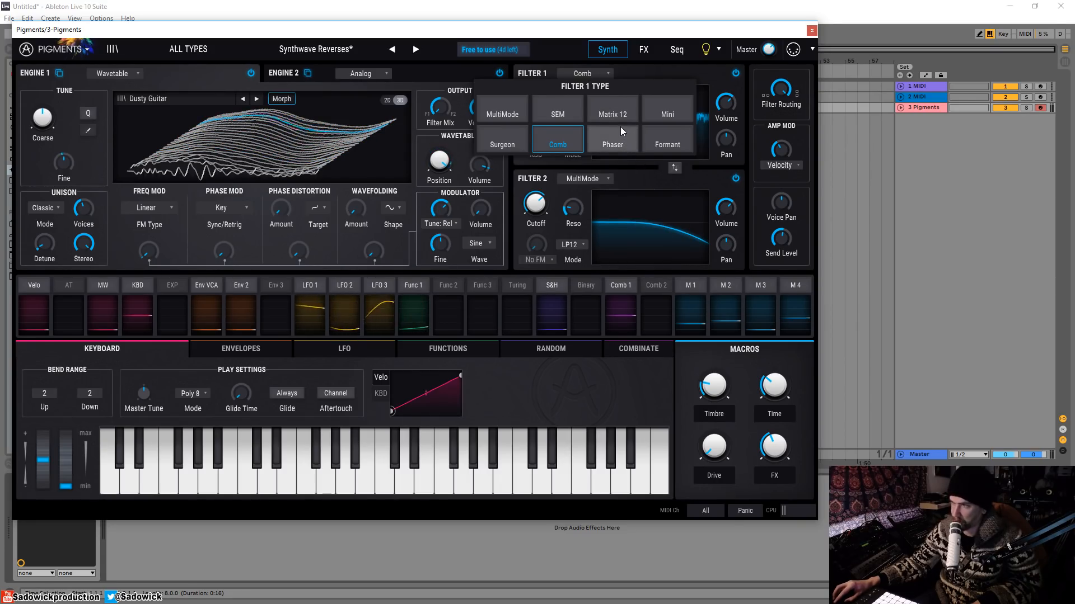
{"action": "left_click", "coordinate": [661, 134]}
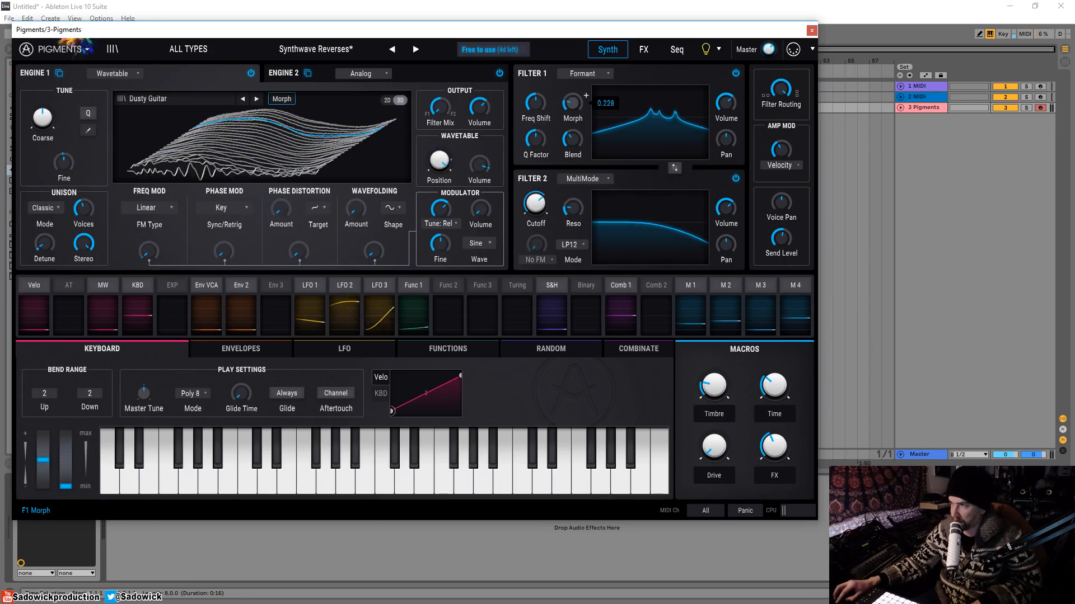
{"action": "left_click_drag", "start_coordinate": [577, 118], "coordinate": [577, 78]}
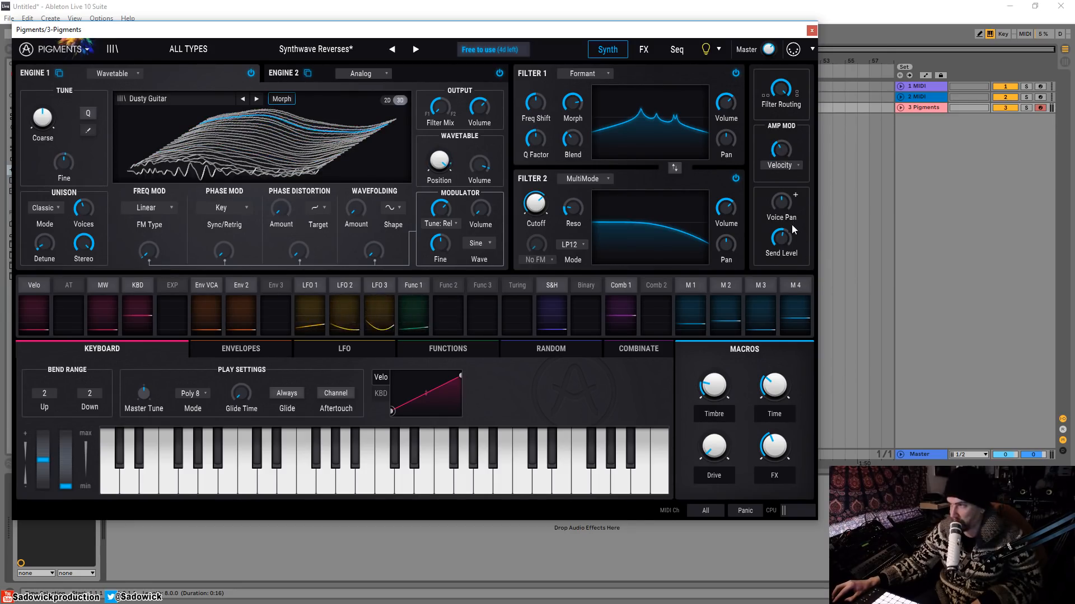
Examine the voice send level, the Turing source and the curves of Functions 1, 2 and 3.
{"action": "mouse_move", "coordinate": [782, 242]}
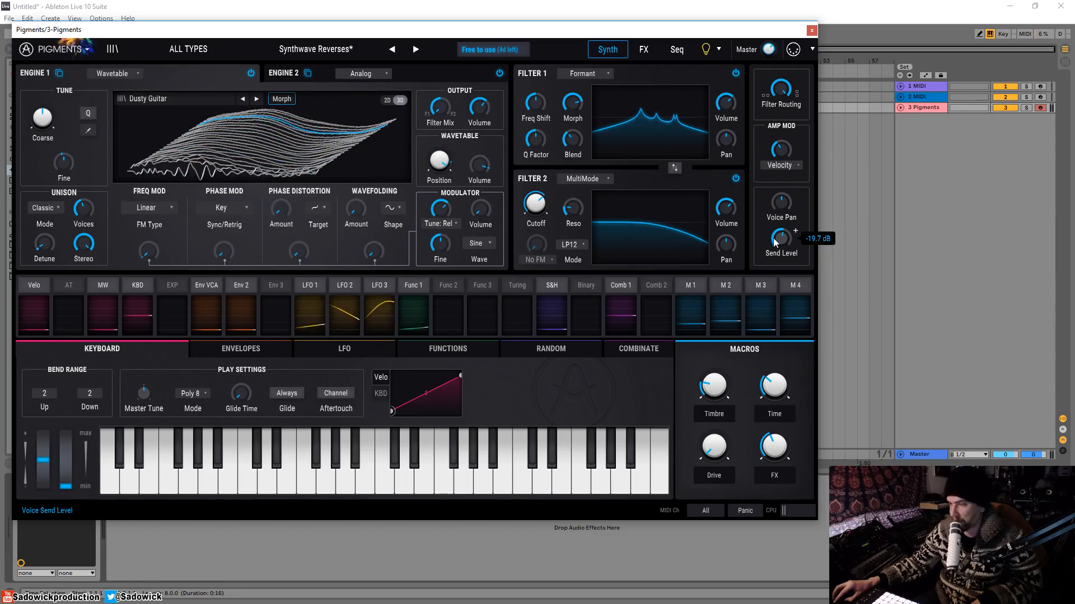
{"action": "left_click", "coordinate": [444, 317]}
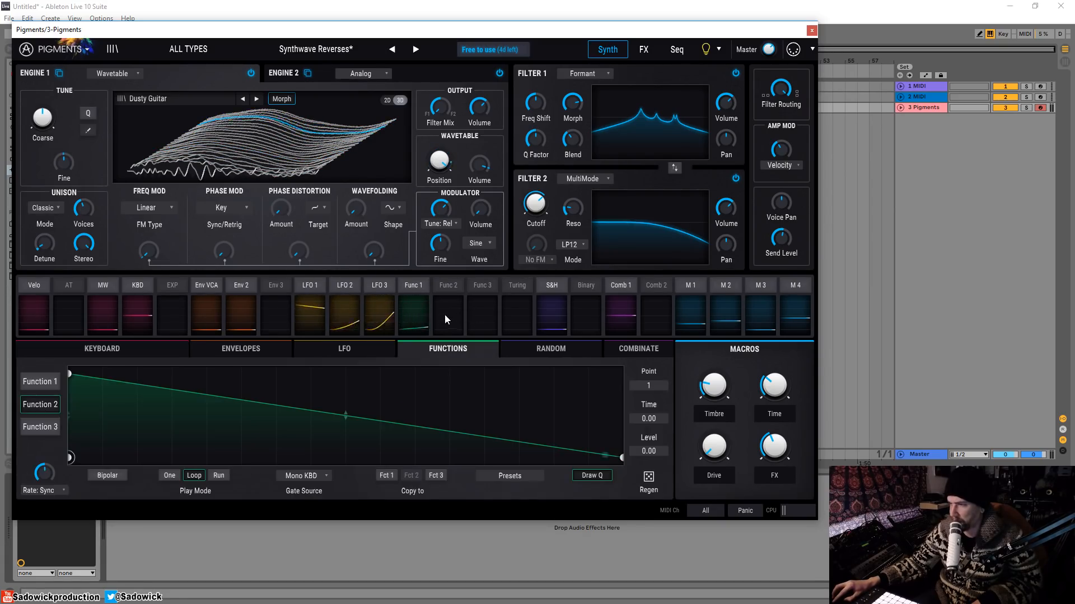
{"action": "left_click", "coordinate": [486, 321]}
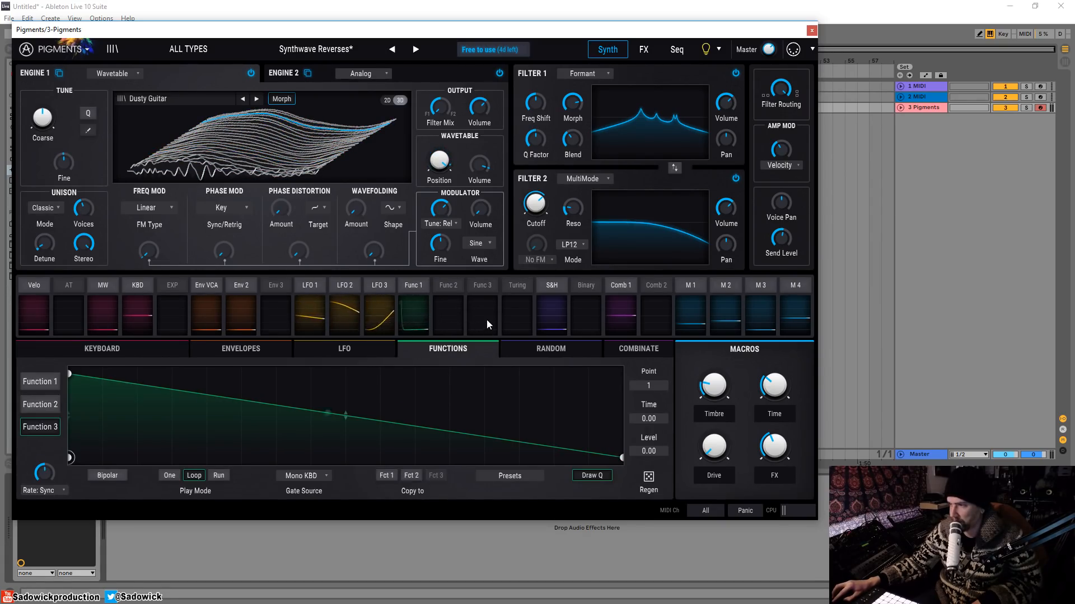
{"action": "left_click", "coordinate": [526, 319]}
{"action": "left_click", "coordinate": [449, 307]}
{"action": "left_click", "coordinate": [412, 314]}
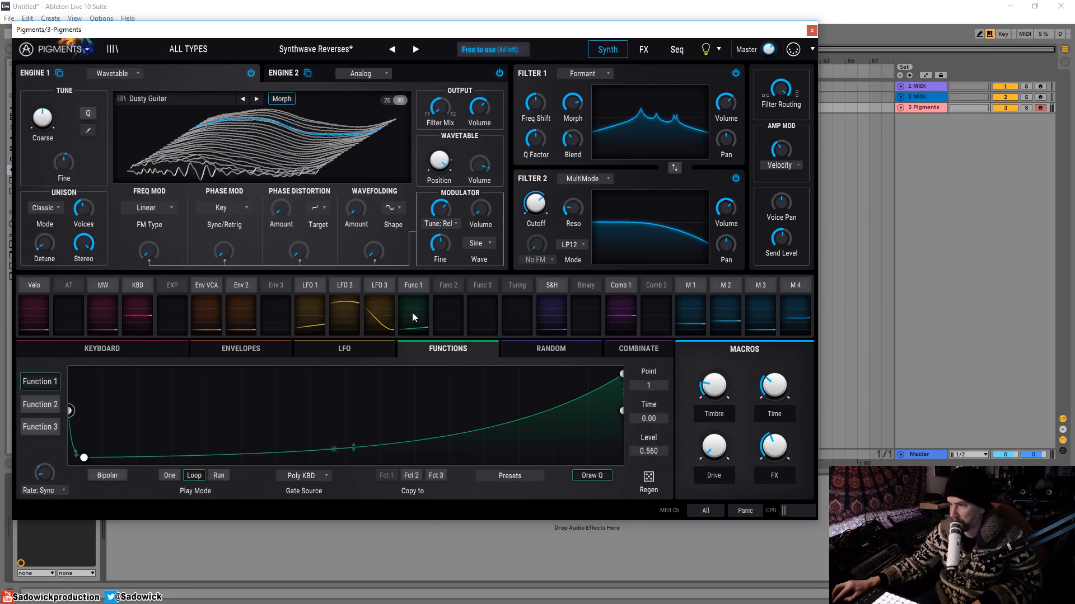
{"action": "left_click", "coordinate": [451, 312]}
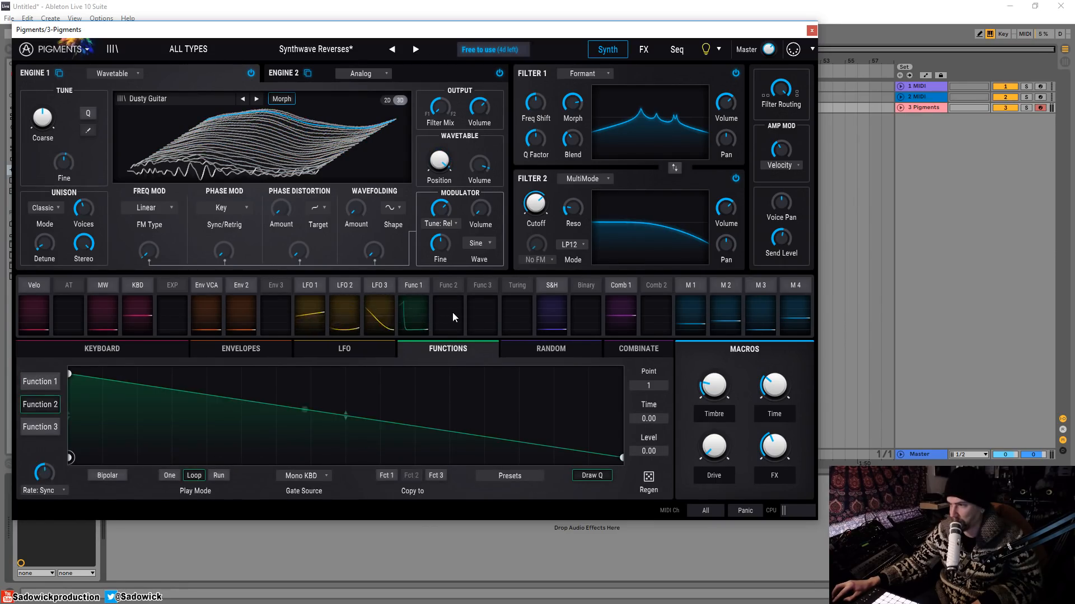
{"action": "left_click", "coordinate": [410, 317]}
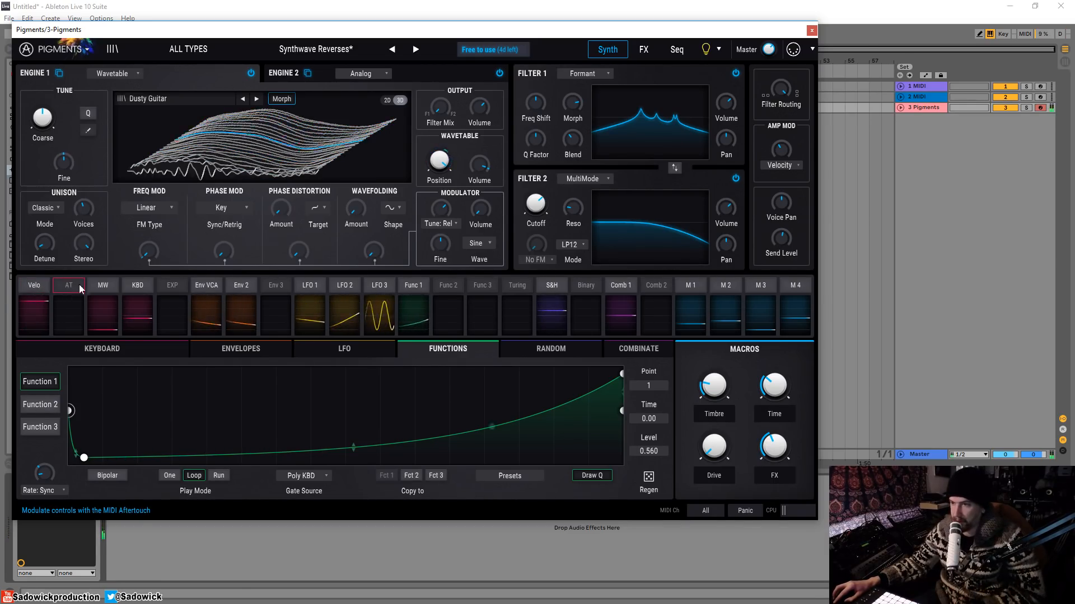
Examine the modulation routings of the mod wheel, keyboard and Env VCA sources.
{"action": "mouse_move", "coordinate": [105, 286]}
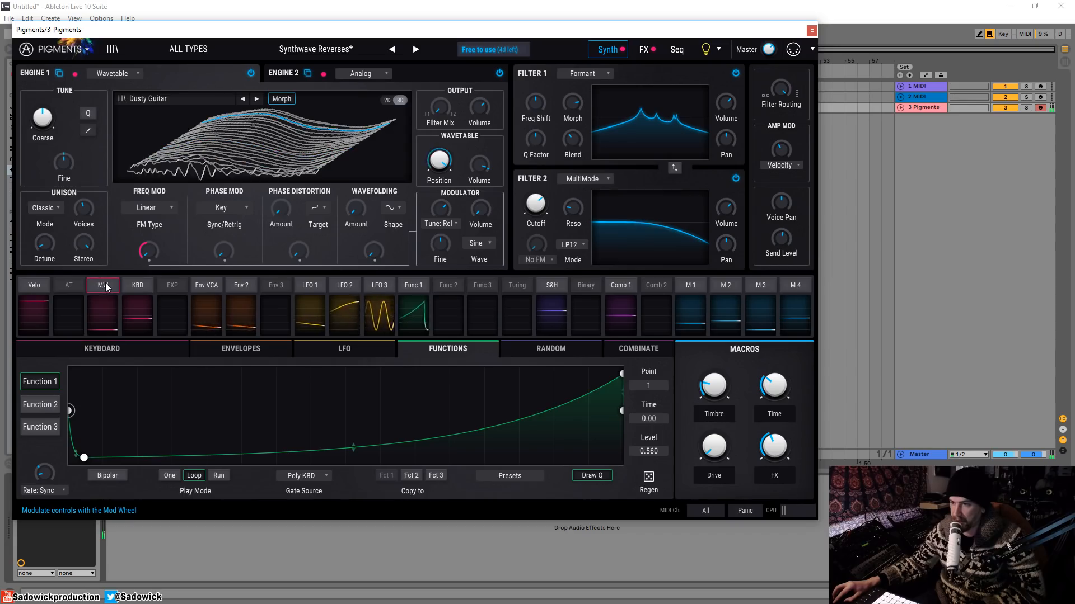
{"action": "left_click", "coordinate": [143, 288]}
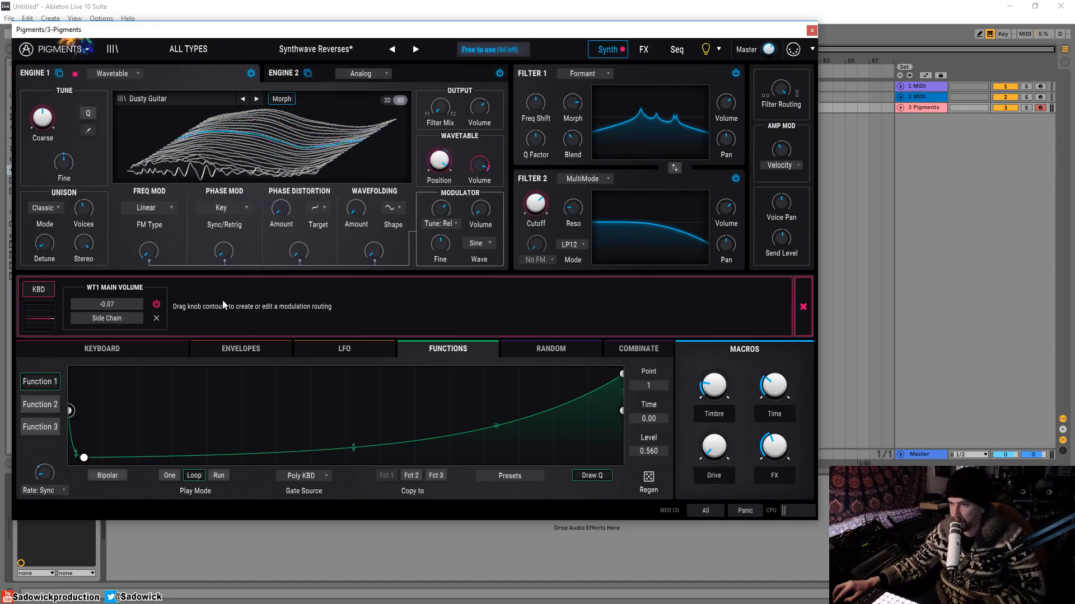
{"action": "left_click", "coordinate": [804, 306]}
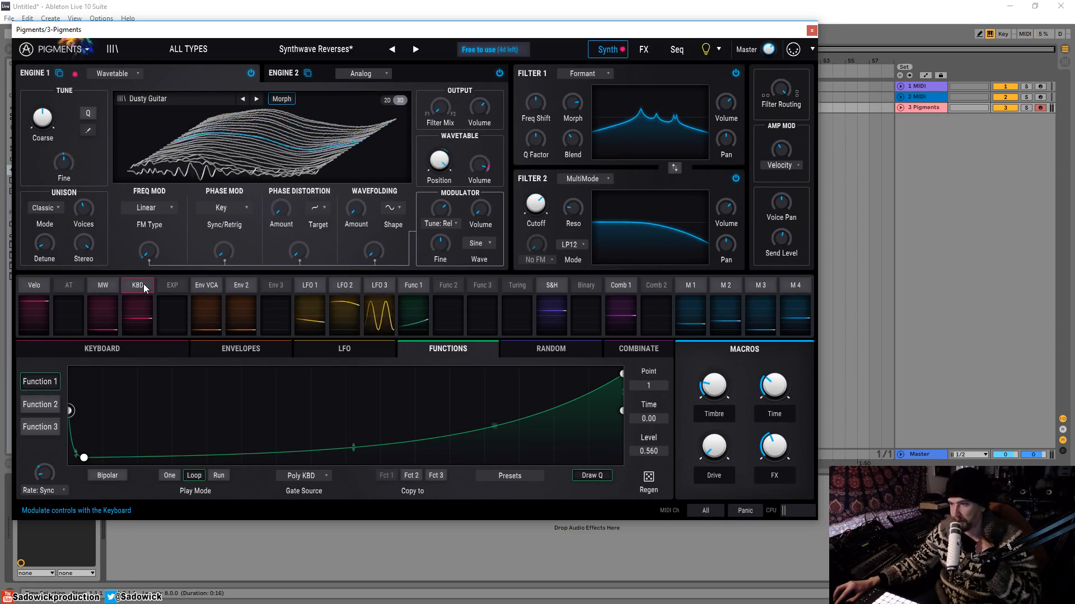
{"action": "left_click", "coordinate": [207, 288]}
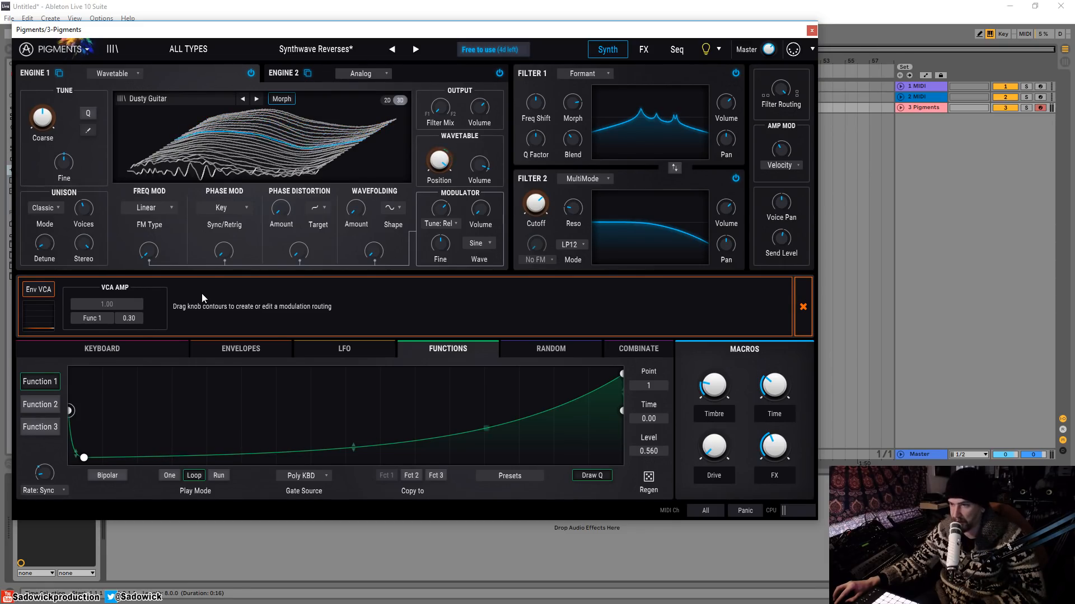
Route Env VCA to Engine 1's phase modulation amount at 0.62 and leave the modulation routing view.
{"action": "mouse_move", "coordinate": [215, 252]}
{"action": "mouse_move", "coordinate": [215, 251]}
{"action": "left_mouse_down"}
{"action": "mouse_move", "coordinate": [215, 222]}
{"action": "mouse_move", "coordinate": [222, 246]}
{"action": "left_mouse_up"}
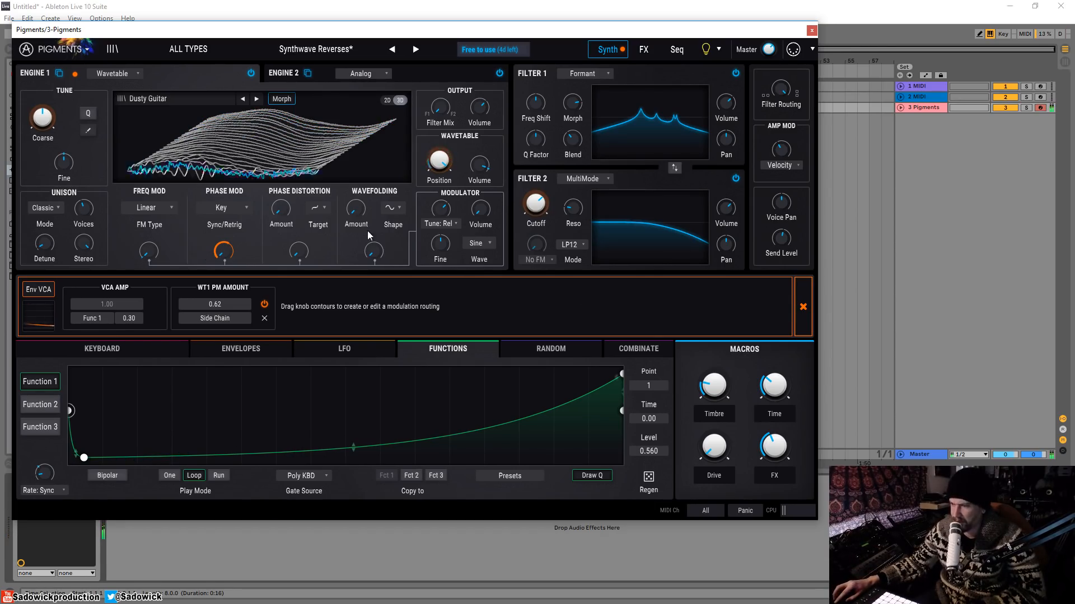
{"action": "left_click", "coordinate": [804, 315]}
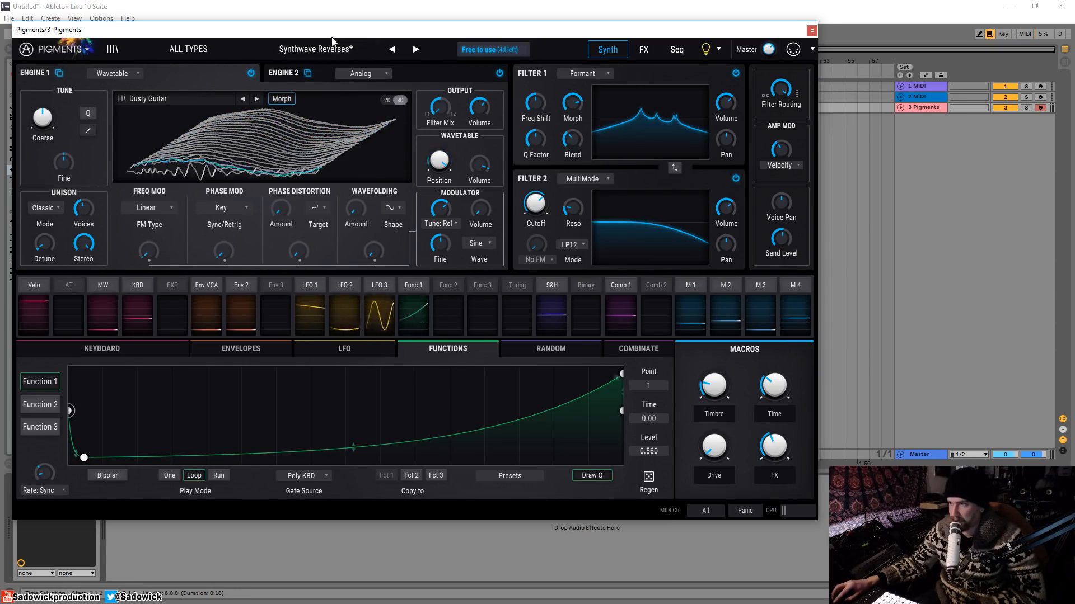
Load the Analog Triple VCO preset from the Template category.
{"action": "left_click", "coordinate": [203, 51]}
{"action": "mouse_move", "coordinate": [196, 269]}
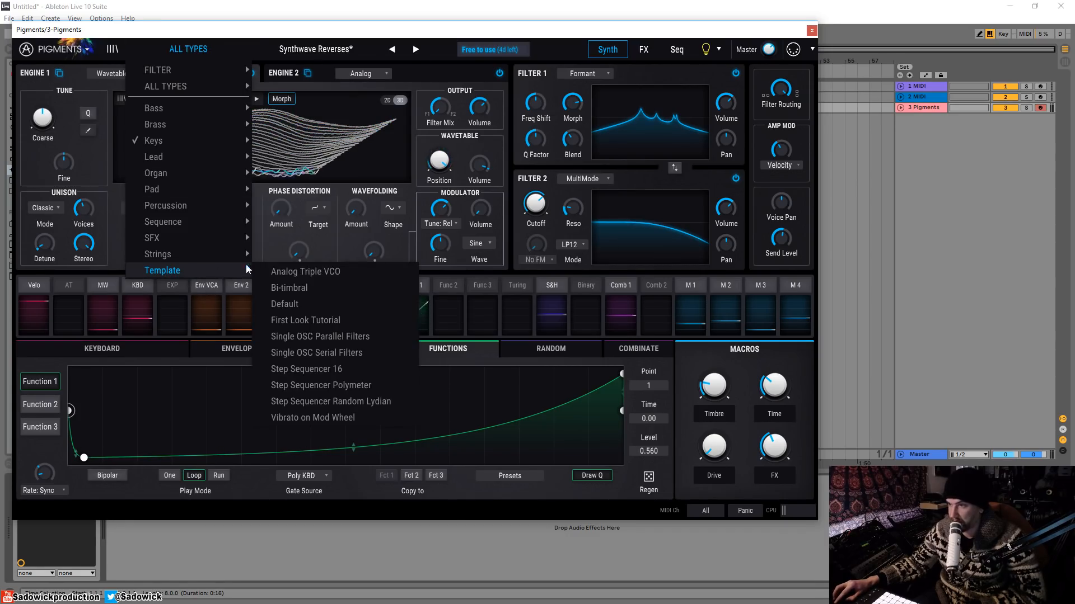
{"action": "left_click", "coordinate": [304, 272]}
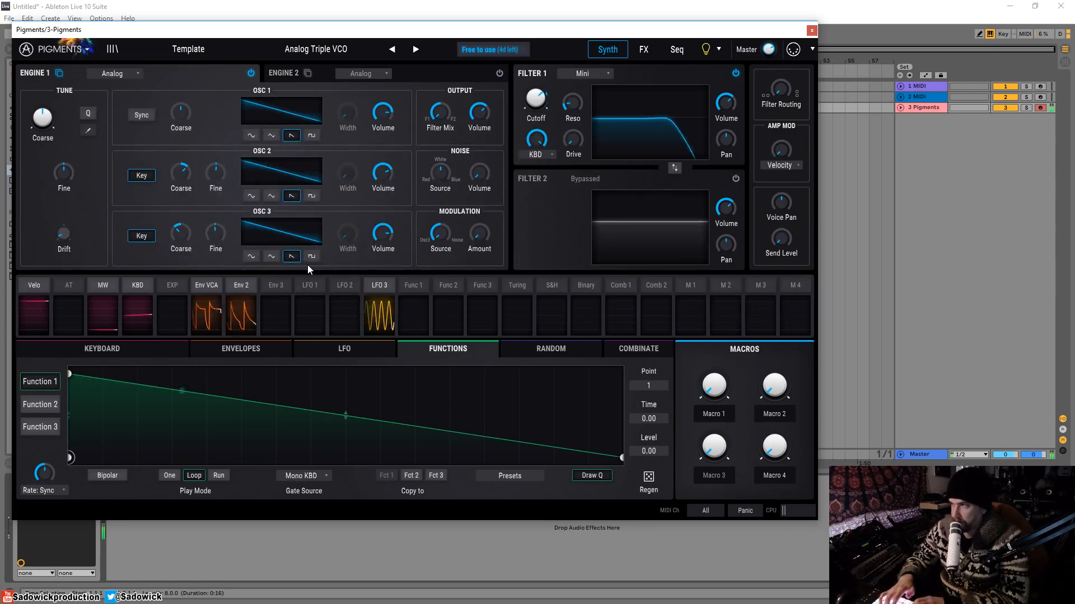
Adjust the master volume and try a Drift of about 0.255 on Engine 1.
{"action": "left_click_drag", "start_coordinate": [769, 49], "coordinate": [769, 53]}
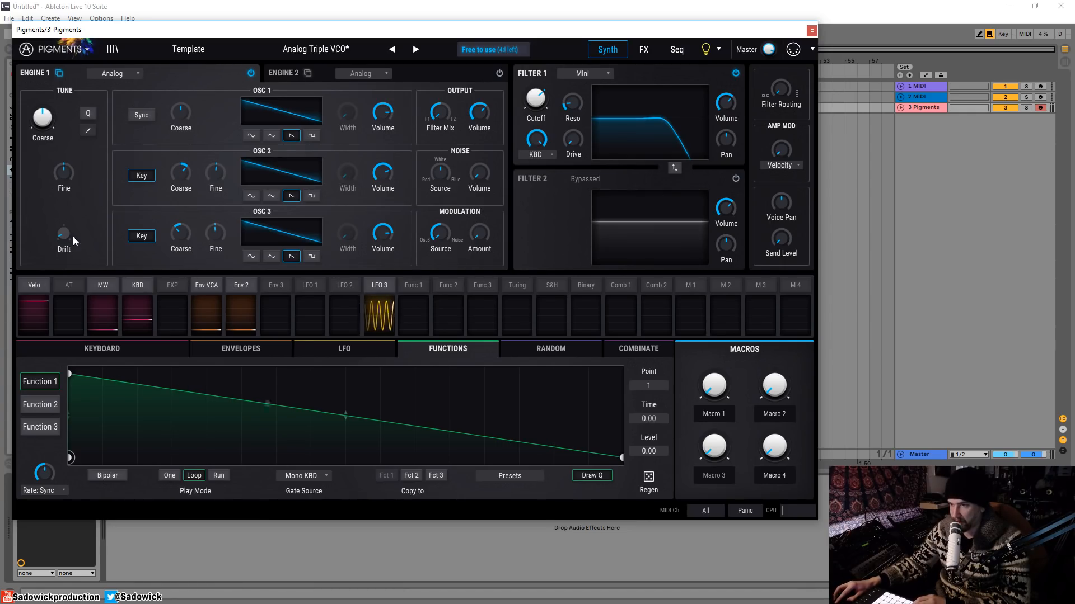
{"action": "mouse_move", "coordinate": [64, 234]}
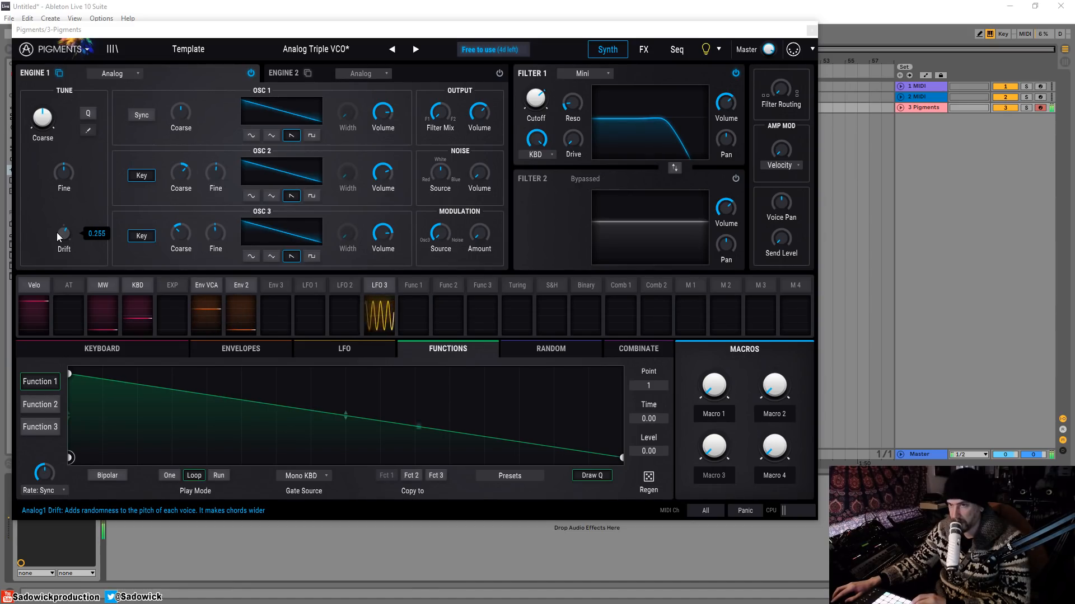
{"action": "left_click", "coordinate": [179, 36]}
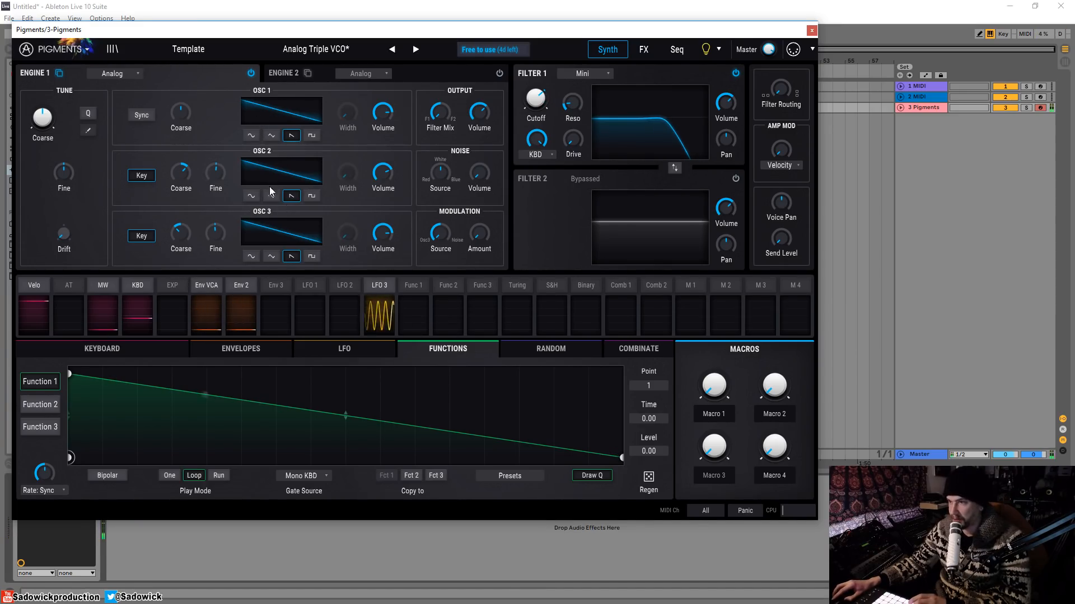
Set oscillator 1 to a square wave and turn the volumes of all three oscillators down to zero.
{"action": "left_click", "coordinate": [312, 135]}
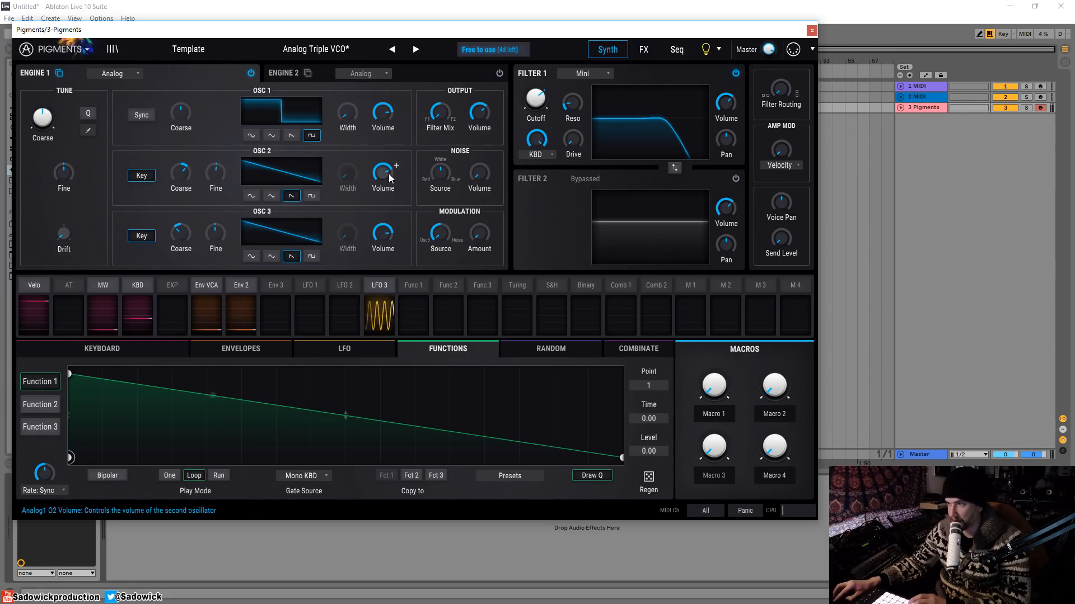
{"action": "left_click_drag", "start_coordinate": [389, 173], "coordinate": [381, 233]}
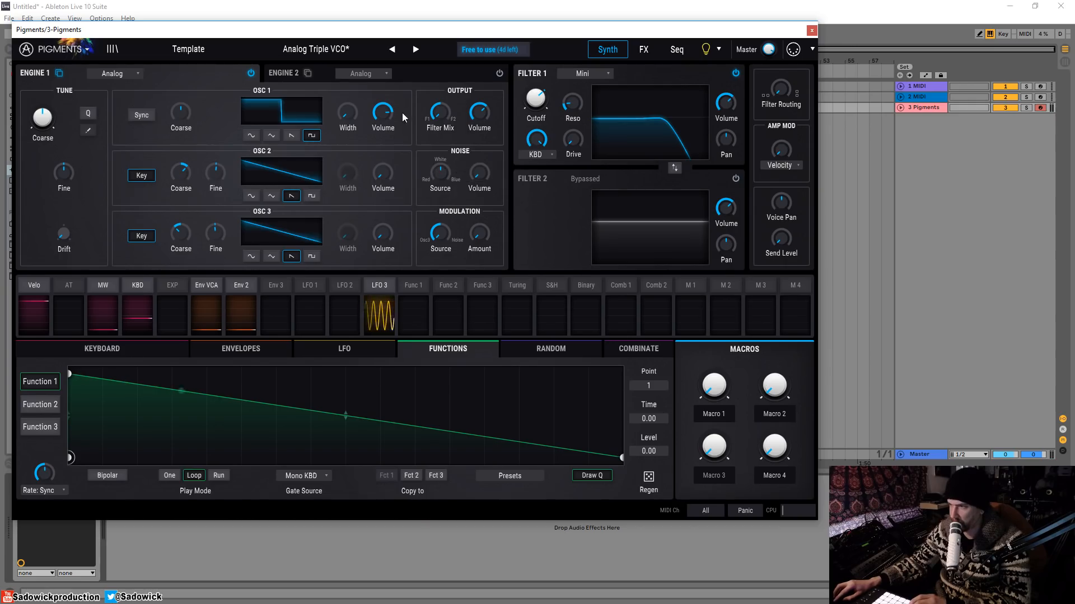
{"action": "left_click_drag", "start_coordinate": [385, 114], "coordinate": [385, 168]}
Raise the noise volume to maximum, then sweep the noise source to blue and red and reset it to white.
{"action": "left_click_drag", "start_coordinate": [482, 175], "coordinate": [481, 100]}
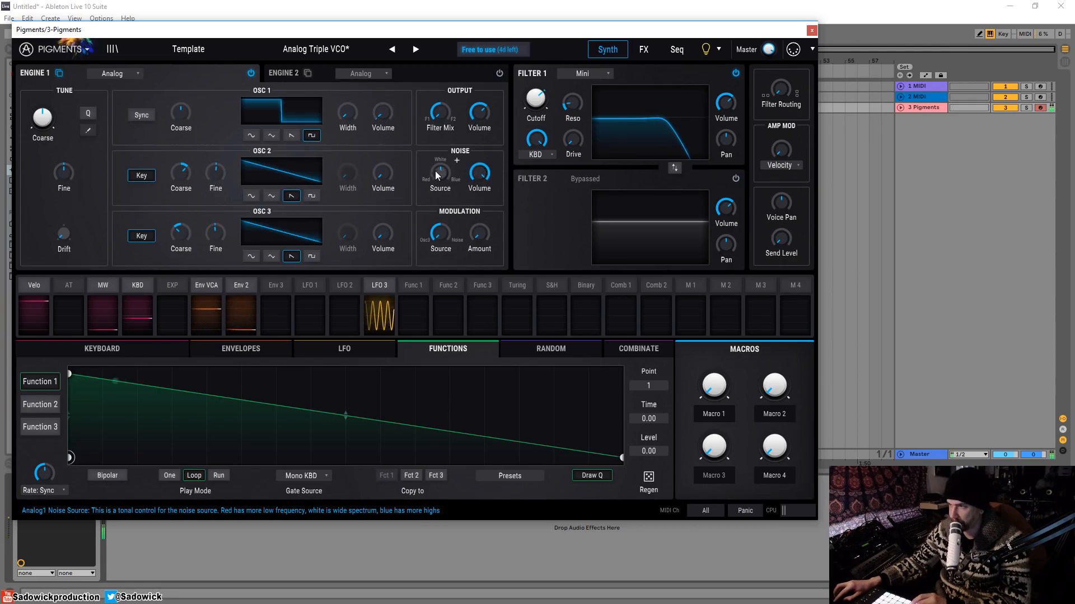
{"action": "left_click_drag", "start_coordinate": [441, 173], "coordinate": [446, 96]}
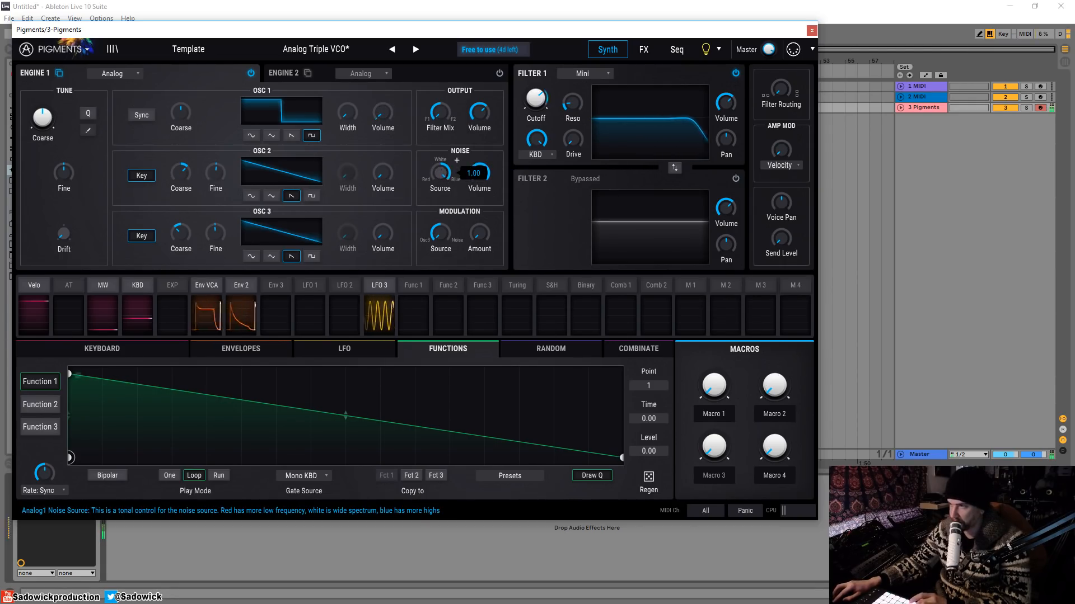
{"action": "left_click_drag", "start_coordinate": [446, 173], "coordinate": [445, 253]}
{"action": "double_click", "coordinate": [449, 171]}
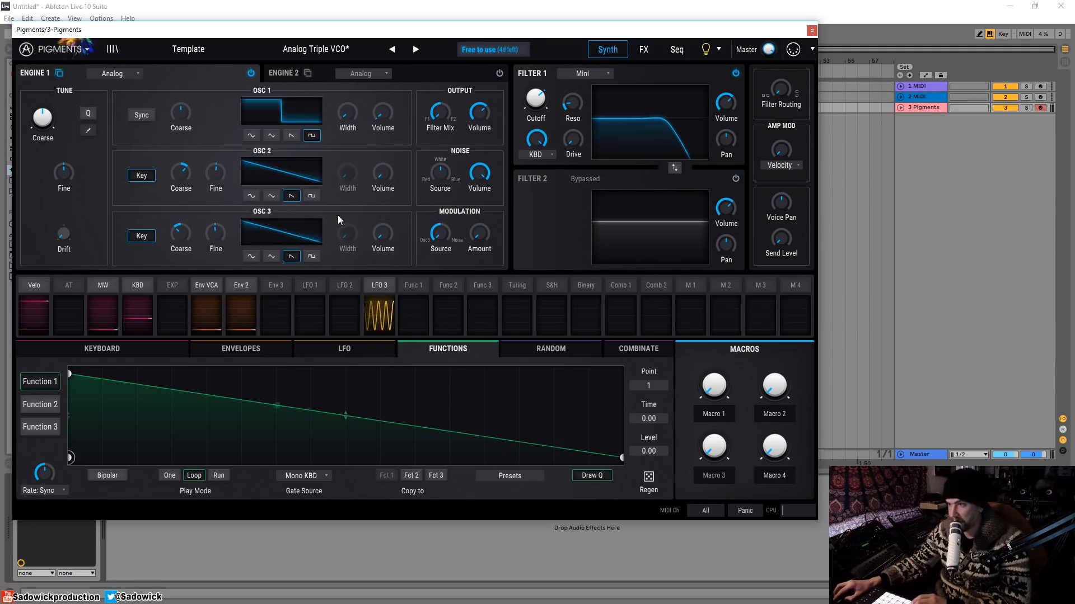
{"action": "mouse_move", "coordinate": [444, 241]}
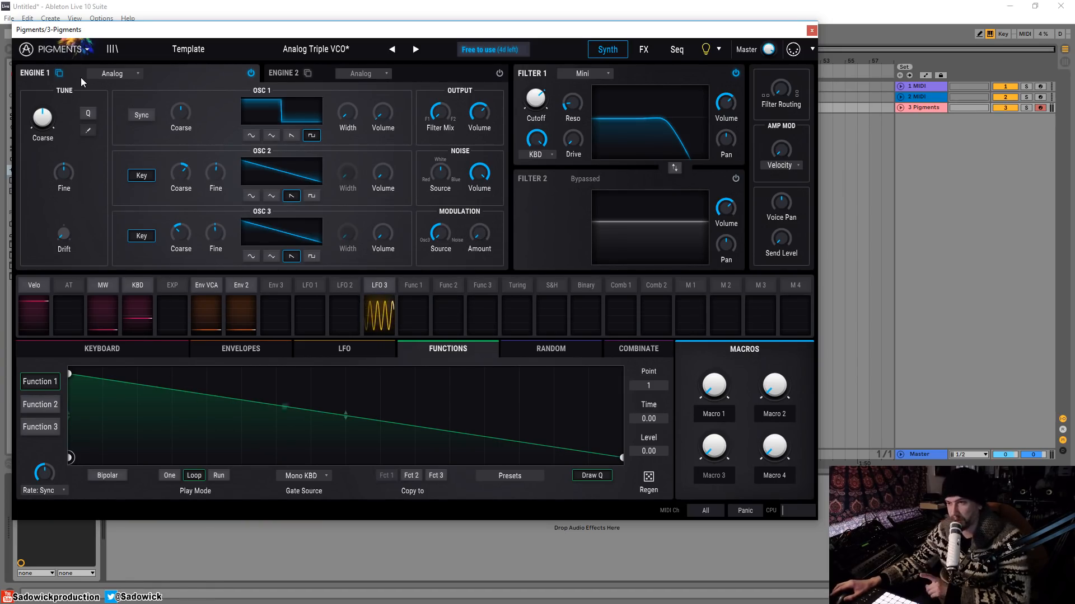
{"action": "mouse_move", "coordinate": [486, 251]}
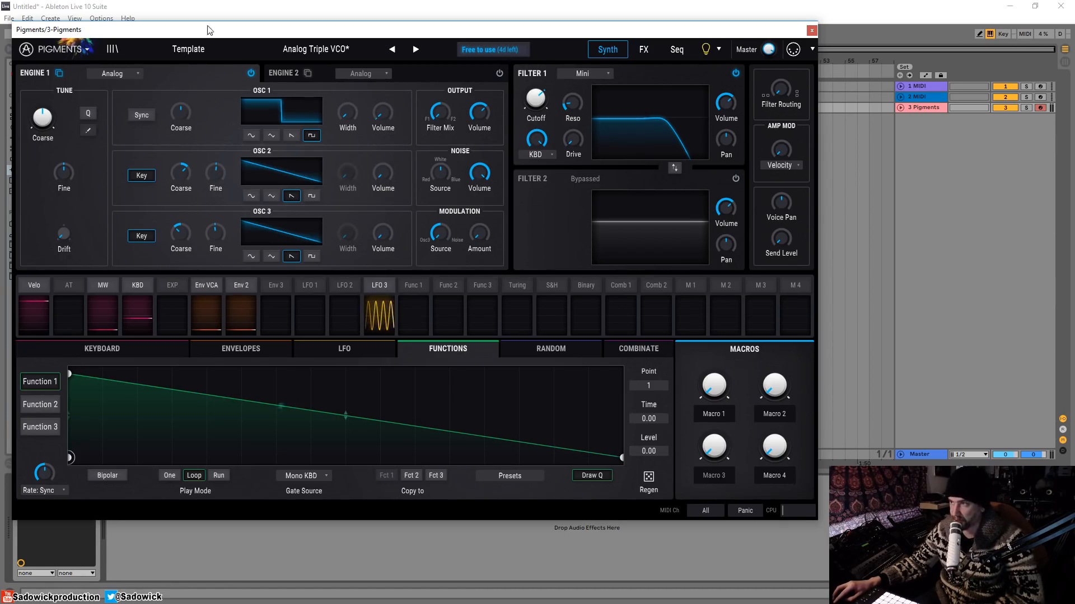
Switch Engine 1 to Wavetable and scan the Basic Waveforms position up to 1.00 in the 2D view.
{"action": "left_click", "coordinate": [125, 75]}
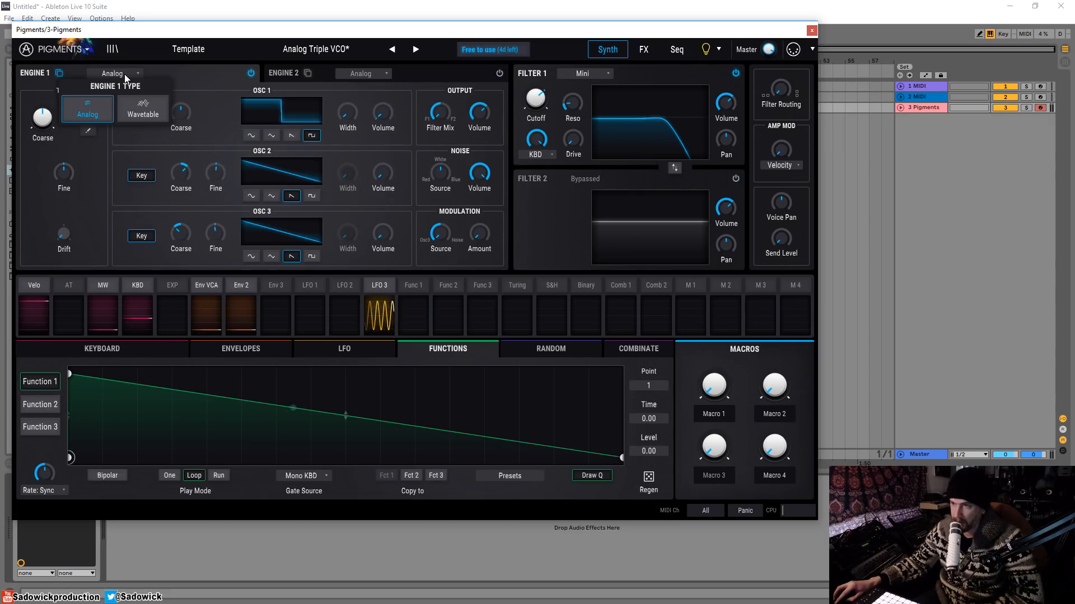
{"action": "left_click", "coordinate": [150, 114]}
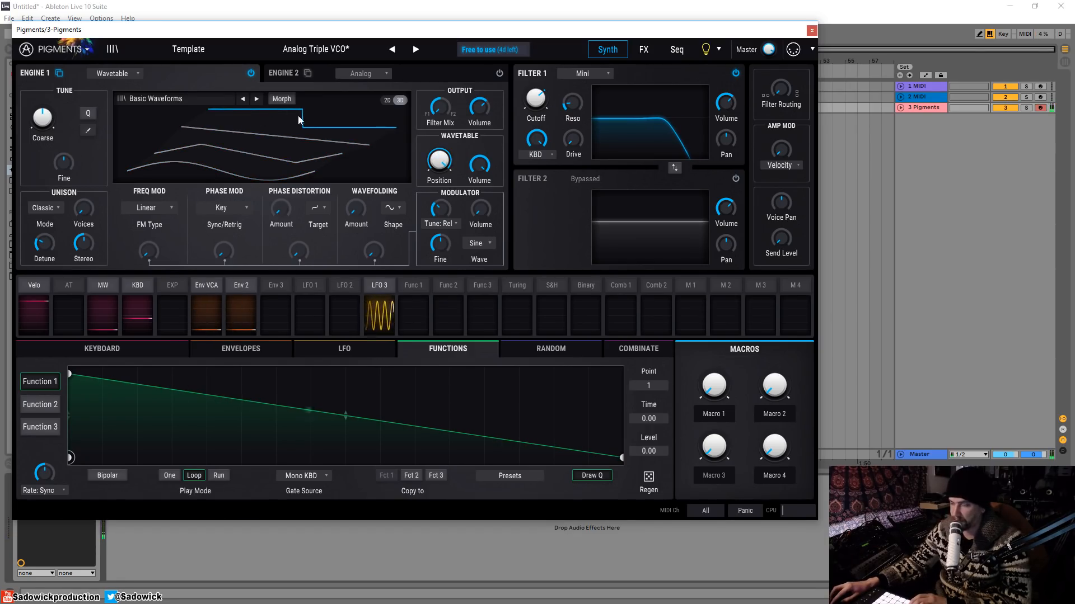
{"action": "left_click", "coordinate": [386, 101]}
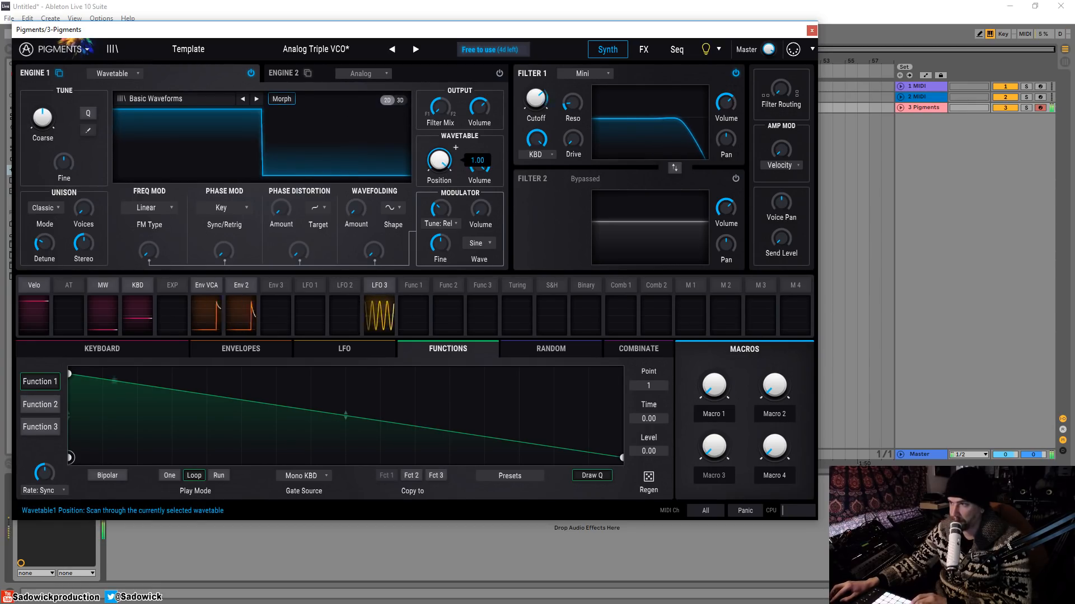
{"action": "mouse_move", "coordinate": [440, 161]}
{"action": "left_mouse_down"}
{"action": "mouse_move", "coordinate": [440, 269]}
{"action": "mouse_move", "coordinate": [440, 162]}
{"action": "left_mouse_up"}
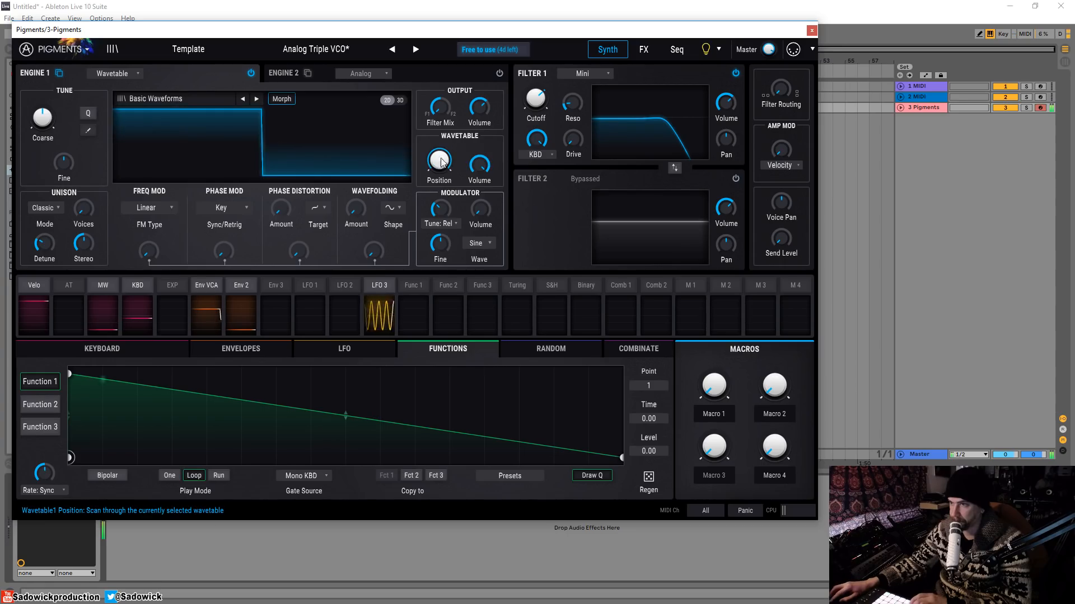
Try the 3OSC and Bass Morph wavetables from the Synthesizers category, scanning the position of each.
{"action": "left_click", "coordinate": [200, 100]}
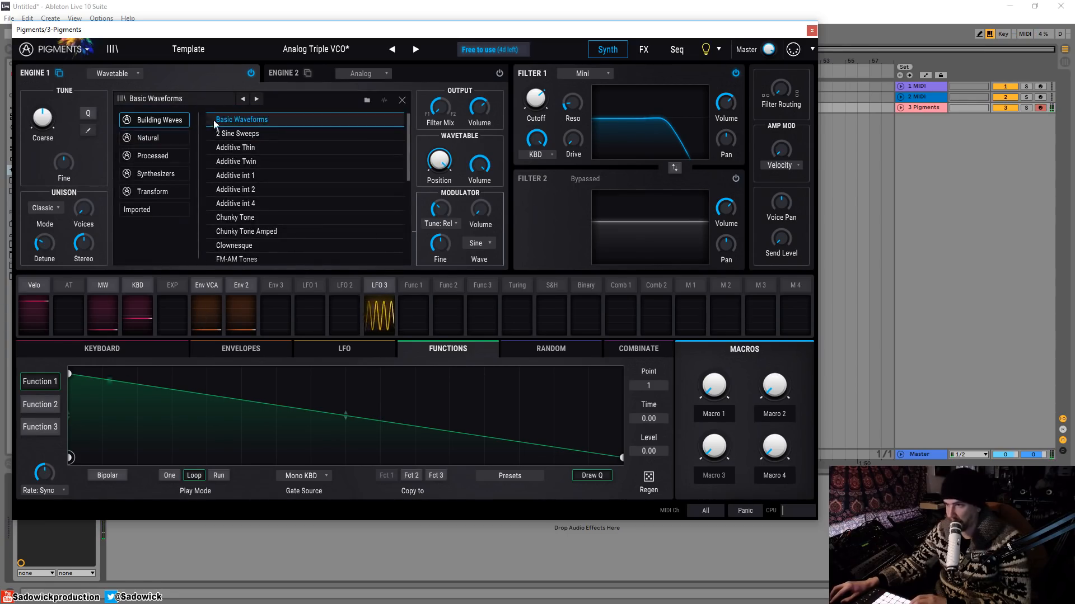
{"action": "left_click", "coordinate": [176, 173]}
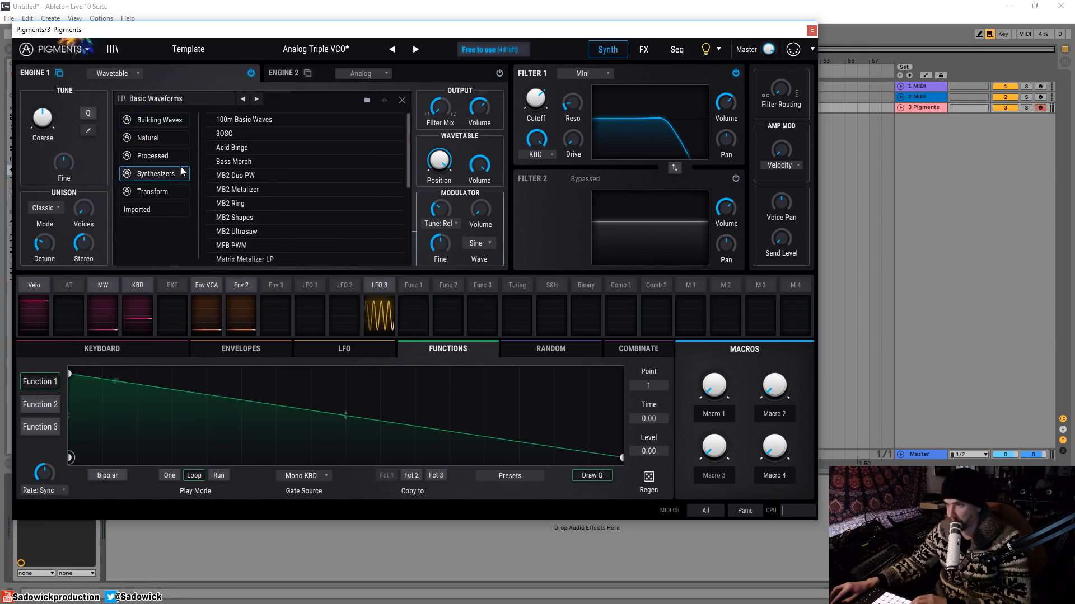
{"action": "left_click", "coordinate": [241, 133]}
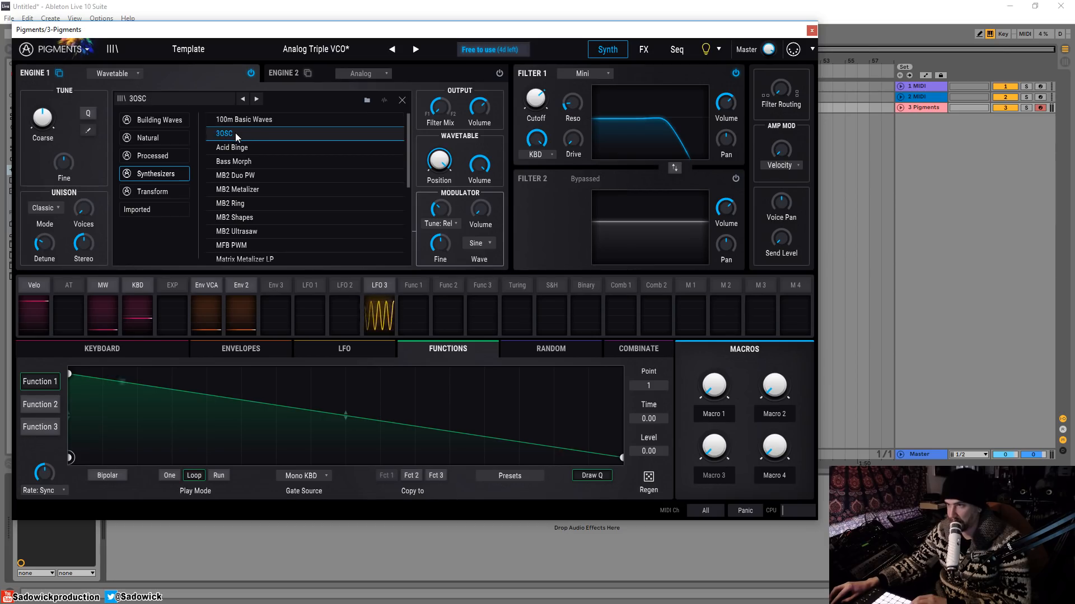
{"action": "left_click", "coordinate": [402, 100]}
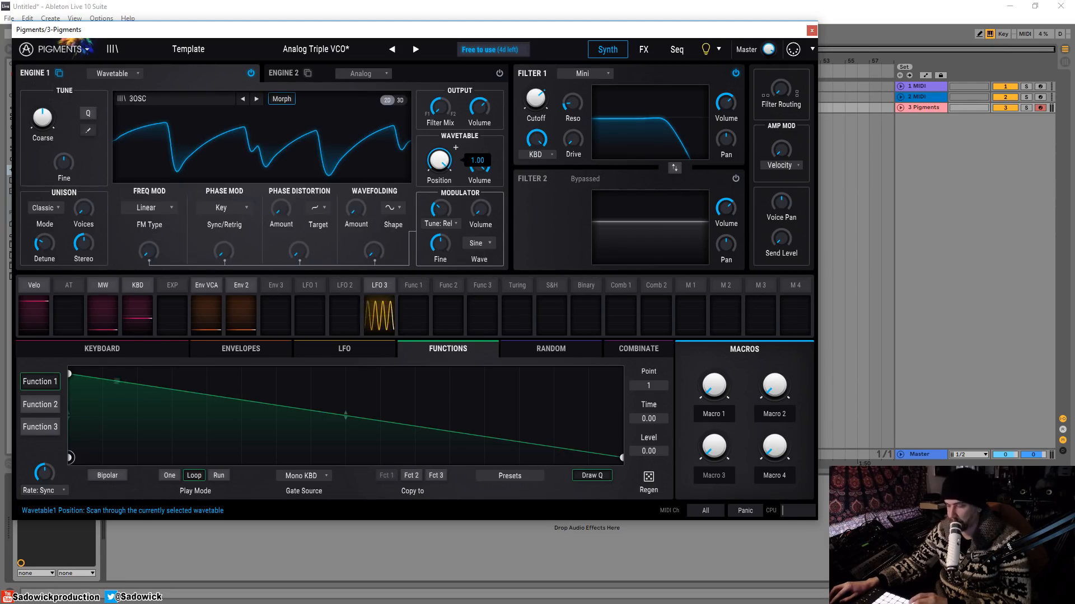
{"action": "left_click_drag", "start_coordinate": [439, 160], "coordinate": [439, 193]}
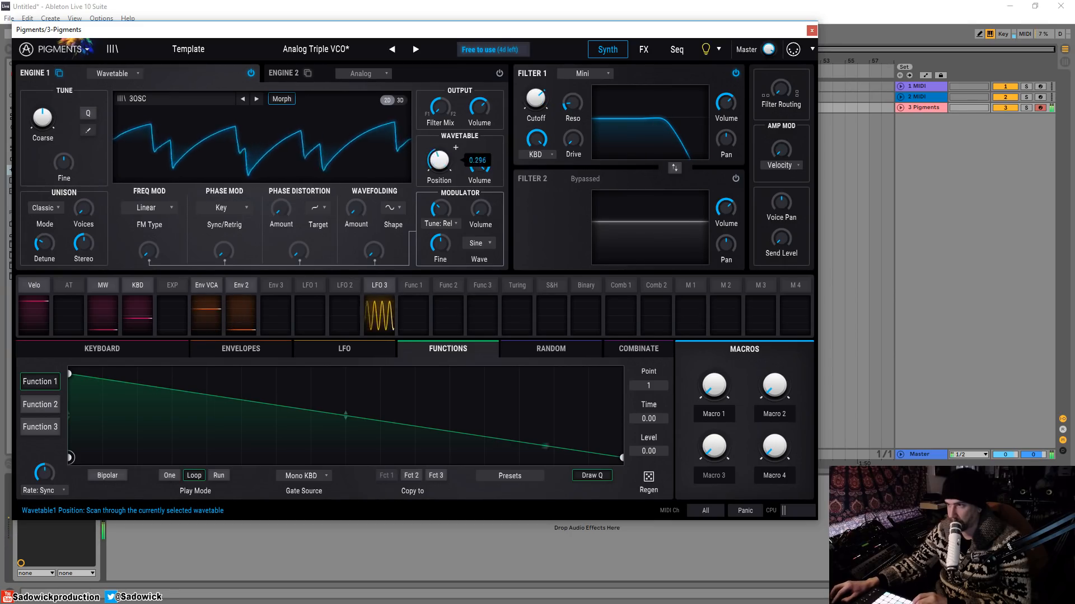
{"action": "left_click", "coordinate": [256, 99]}
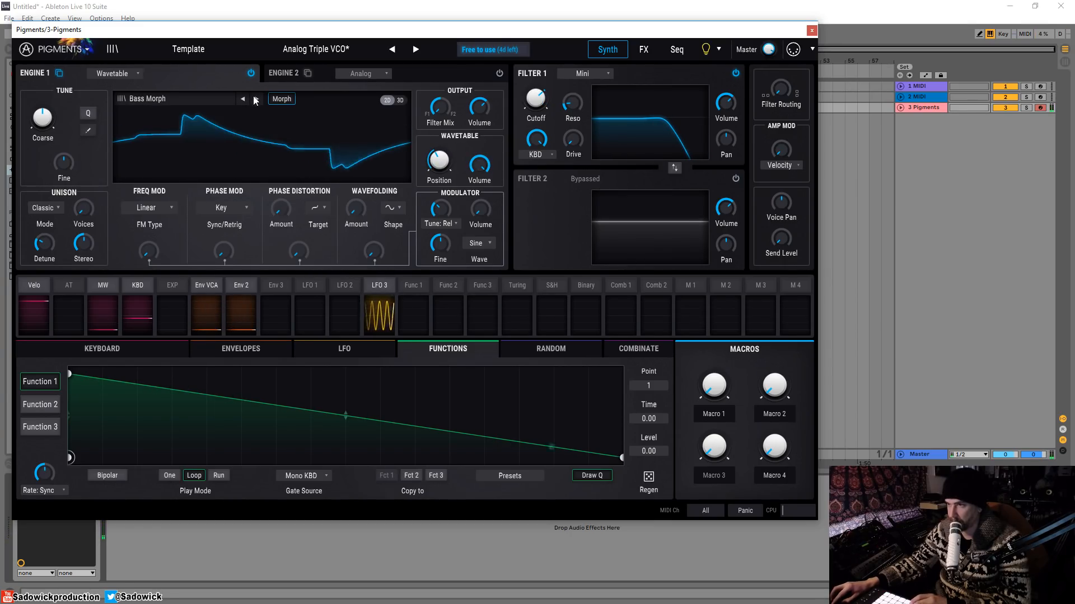
{"action": "left_click_drag", "start_coordinate": [439, 161], "coordinate": [439, 182]}
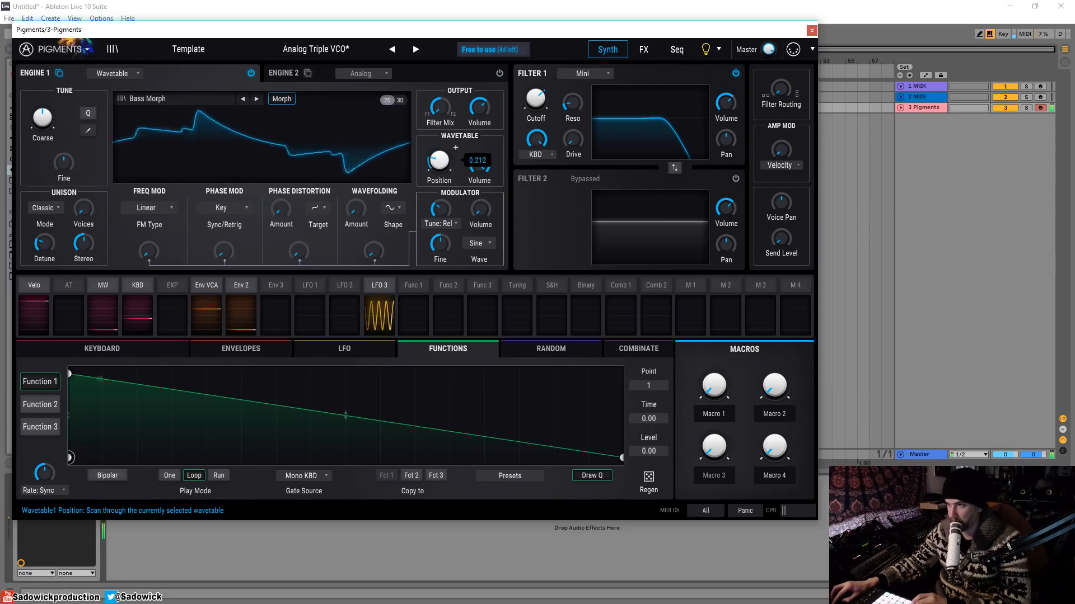
Load the B-Fold wavetable from the Transform category and scan through its position.
{"action": "left_click", "coordinate": [197, 99]}
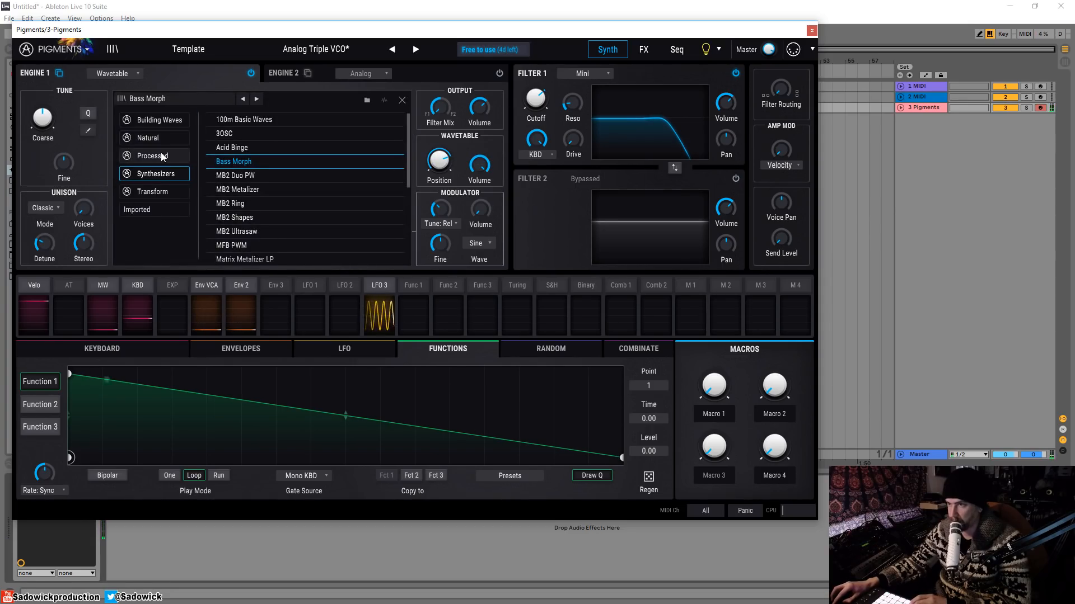
{"action": "left_click", "coordinate": [159, 184]}
{"action": "left_click", "coordinate": [223, 148]}
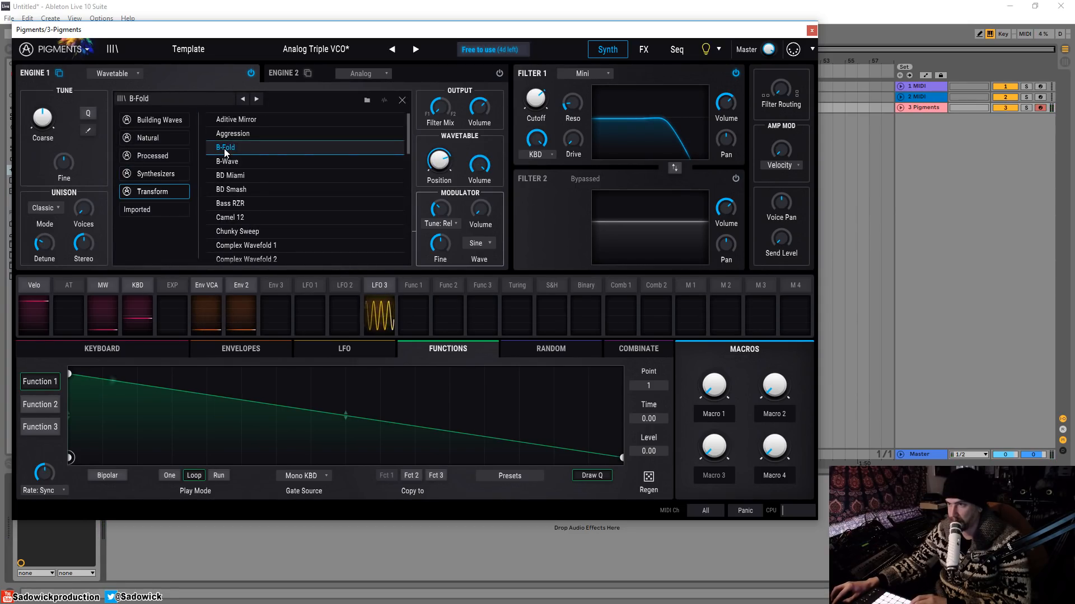
{"action": "left_click", "coordinate": [235, 149]}
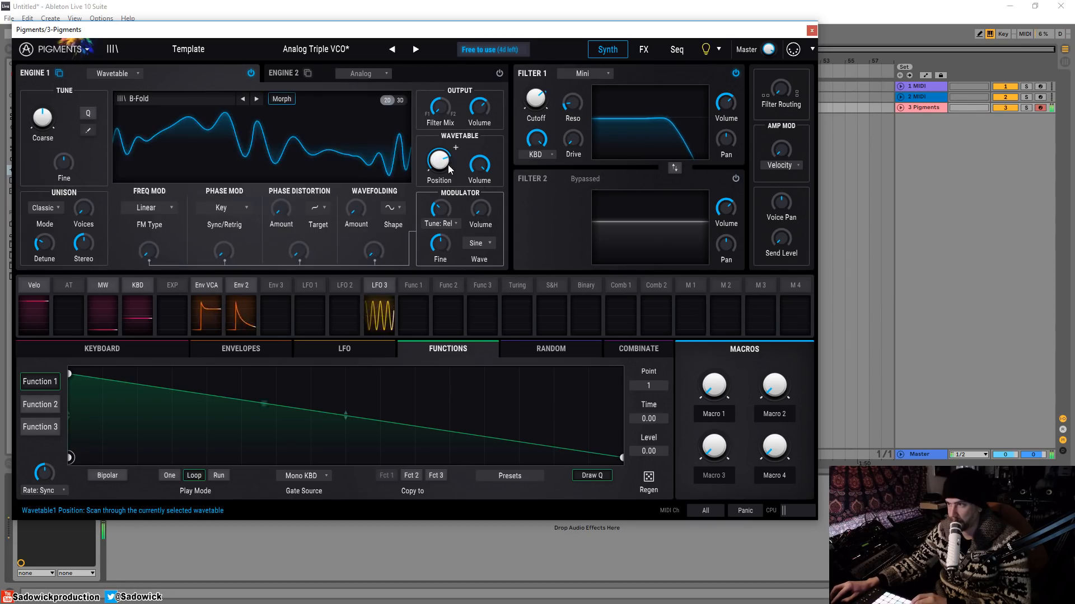
{"action": "mouse_move", "coordinate": [439, 161]}
{"action": "left_mouse_down"}
{"action": "mouse_move", "coordinate": [439, 143]}
{"action": "mouse_move", "coordinate": [449, 164]}
{"action": "left_mouse_up"}
{"action": "mouse_move", "coordinate": [450, 162]}
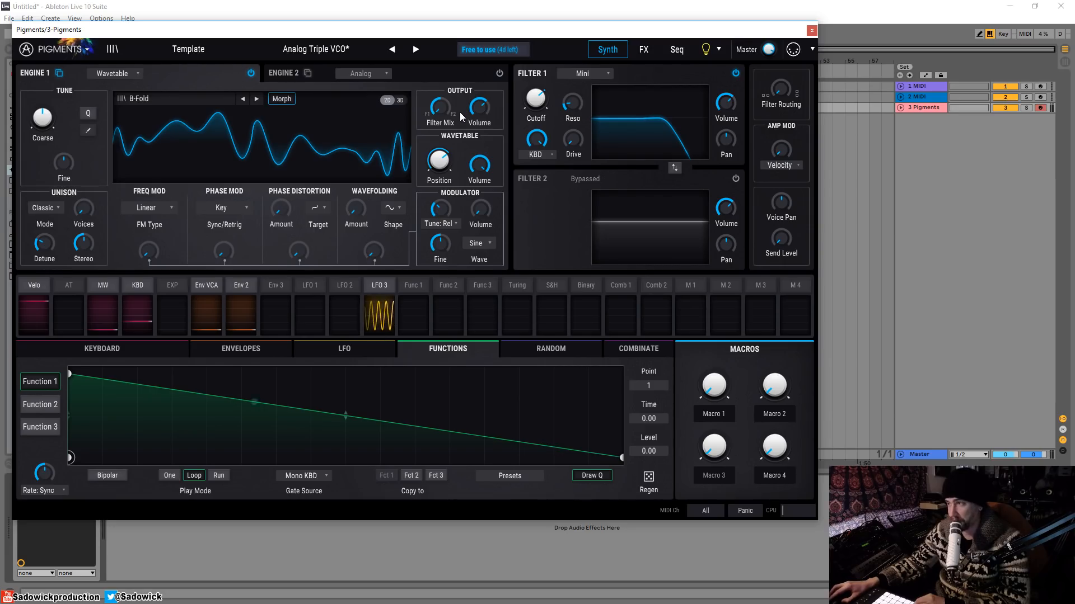
Swap the settings of Filter 1 and Filter 2 back and forth, leaving the two filters exchanged.
{"action": "left_click", "coordinate": [681, 173]}
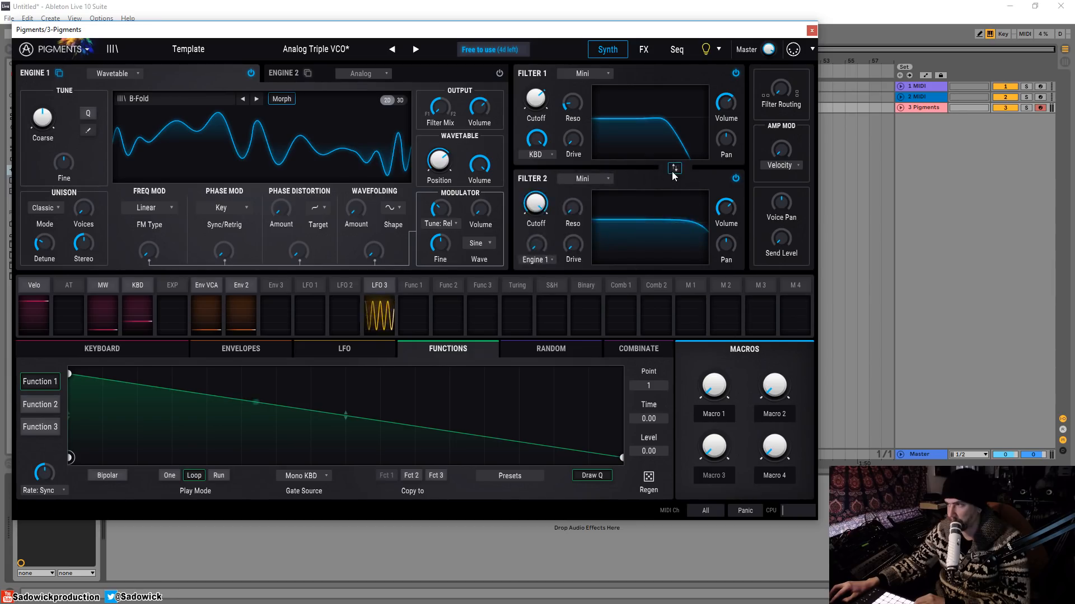
{"action": "left_click", "coordinate": [672, 171]}
{"action": "left_click", "coordinate": [672, 171]}
{"action": "left_click", "coordinate": [671, 173]}
{"action": "left_click", "coordinate": [671, 173]}
{"action": "left_click", "coordinate": [673, 173]}
{"action": "left_click", "coordinate": [674, 171]}
{"action": "left_click", "coordinate": [674, 171]}
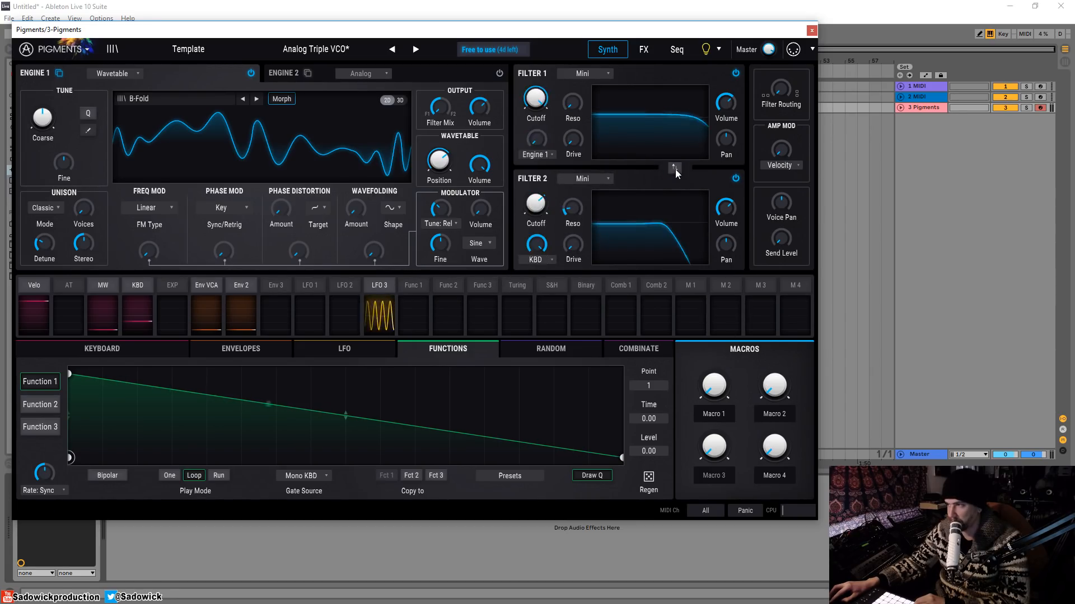
{"action": "left_click", "coordinate": [675, 171]}
{"action": "left_click", "coordinate": [675, 171]}
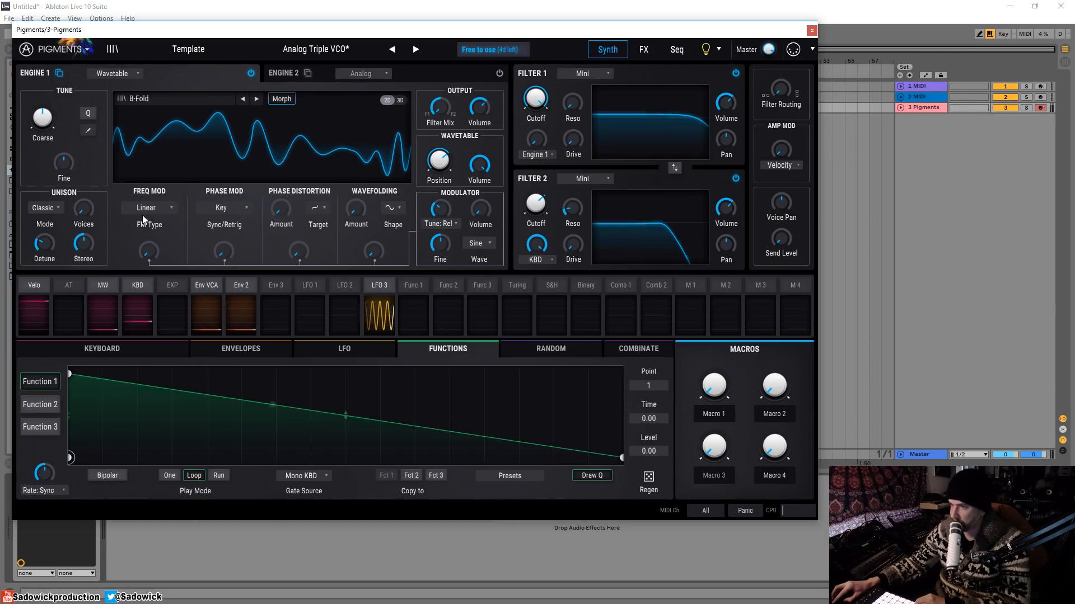
Try a frequency modulation amount of about 0.013 on Engine 1 and show the wavetable in 3D.
{"action": "mouse_move", "coordinate": [149, 250]}
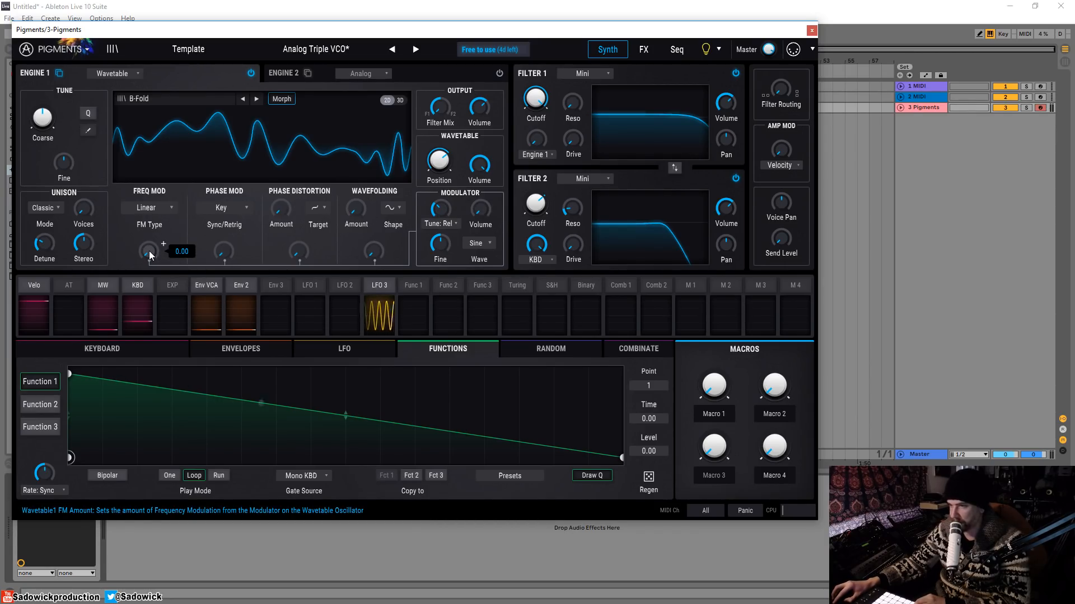
{"action": "mouse_move", "coordinate": [149, 250]}
{"action": "left_mouse_down"}
{"action": "mouse_move", "coordinate": [149, 234]}
{"action": "mouse_move", "coordinate": [149, 251]}
{"action": "left_mouse_up"}
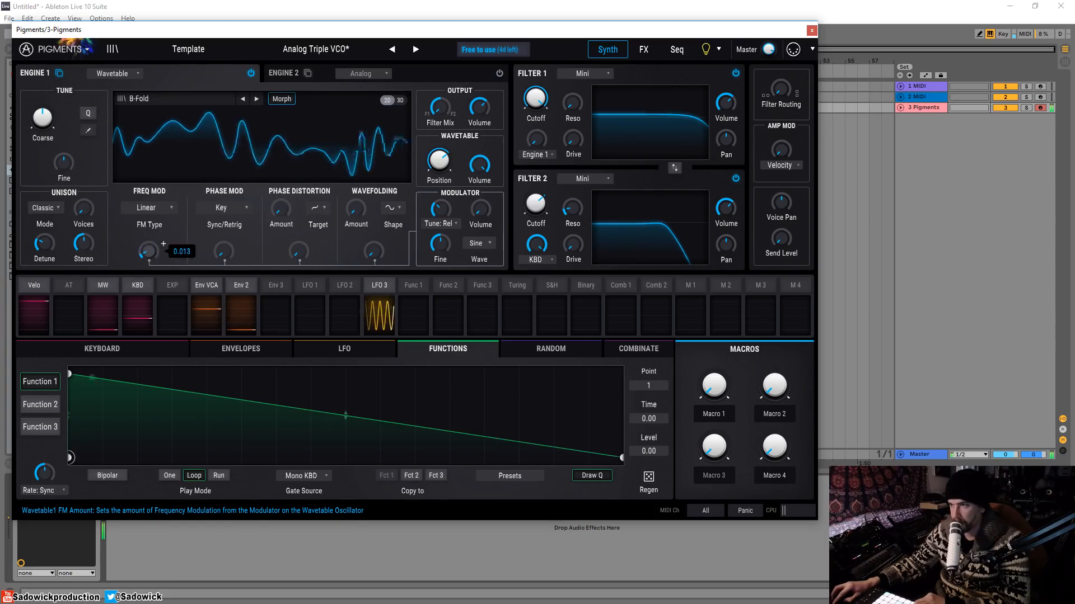
{"action": "left_click", "coordinate": [403, 101]}
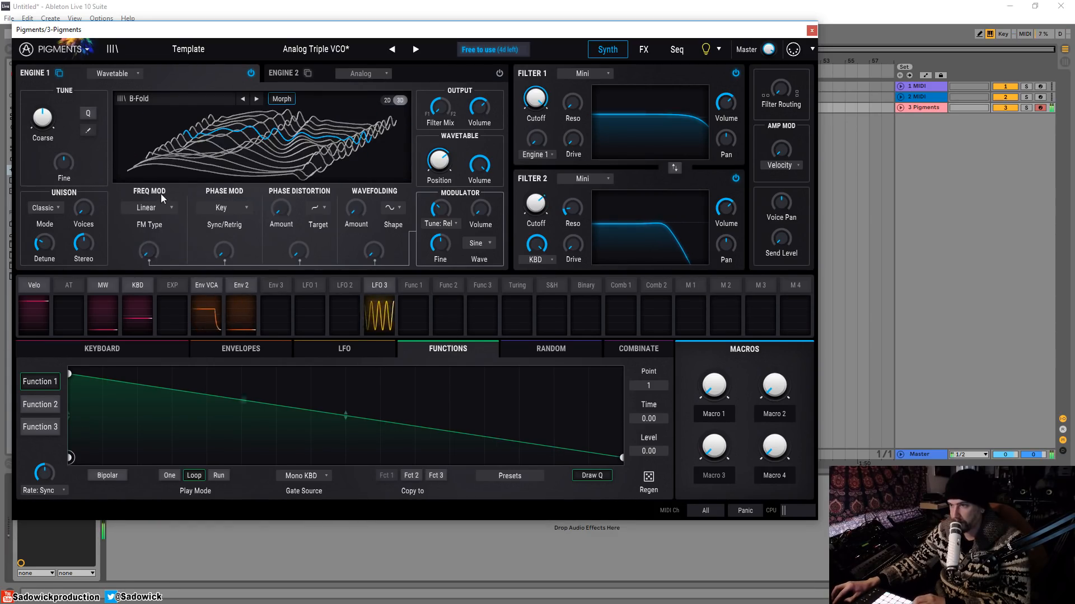
Try the Exp frequency modulation type with an amount of about 0.133, show the wavetable in 2D and restore the Linear type.
{"action": "left_click", "coordinate": [151, 208]}
{"action": "left_click", "coordinate": [174, 241]}
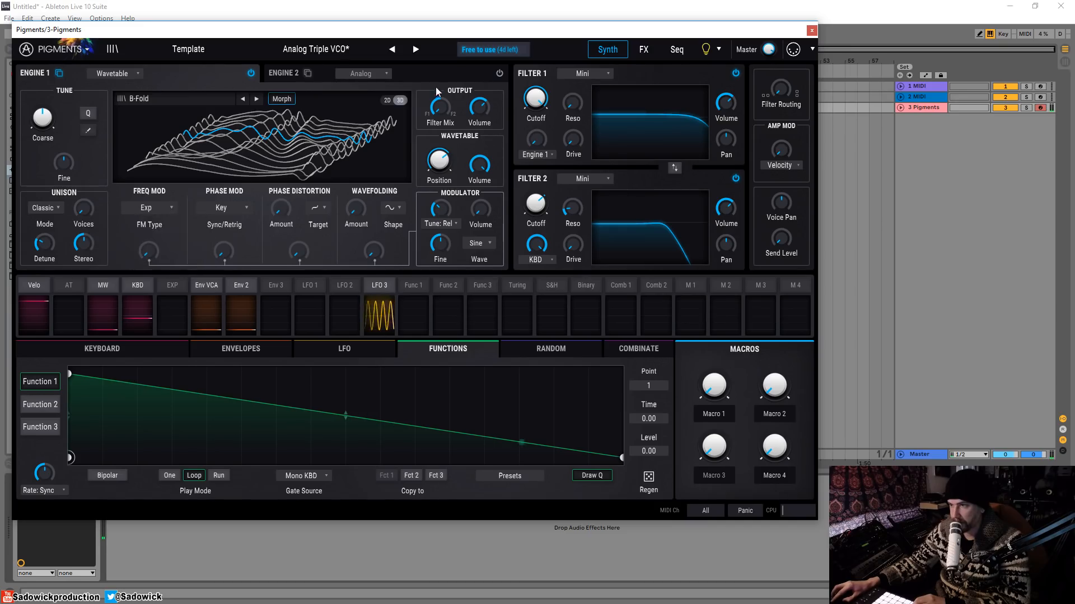
{"action": "left_click", "coordinate": [389, 100]}
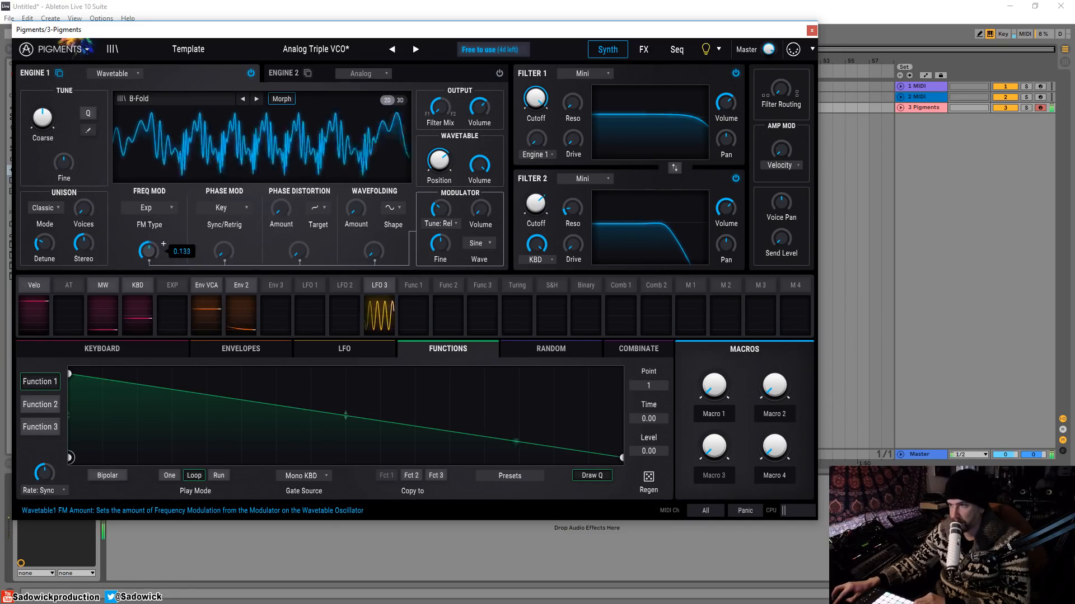
{"action": "left_click", "coordinate": [153, 207]}
{"action": "left_click", "coordinate": [121, 244]}
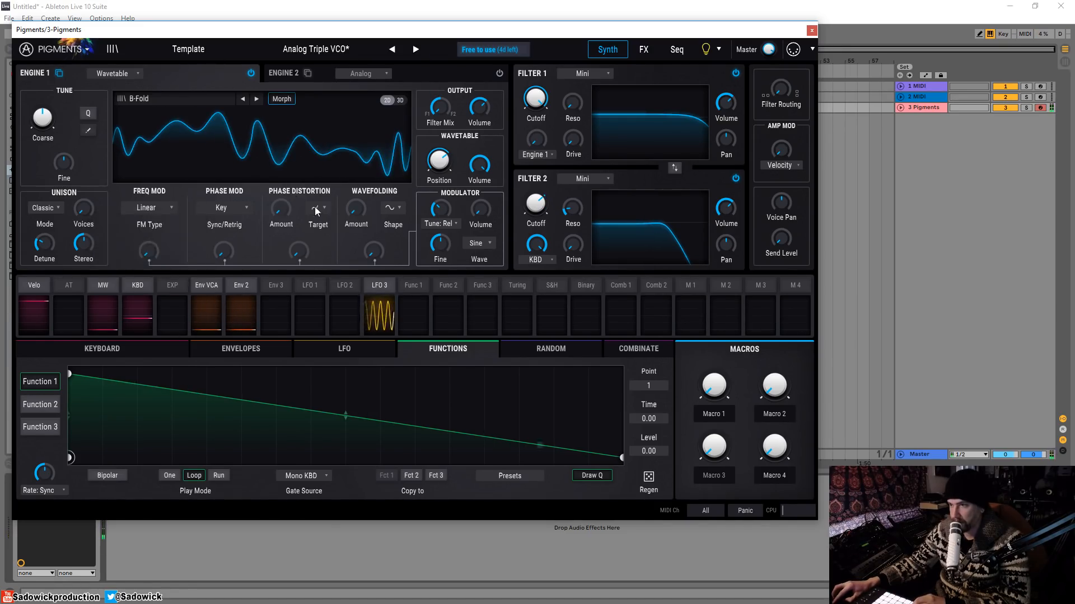
Raise Engine 1's phase modulation amount to about 0.668 with the Key sync source and lower the wavetable position.
{"action": "left_click", "coordinate": [231, 205]}
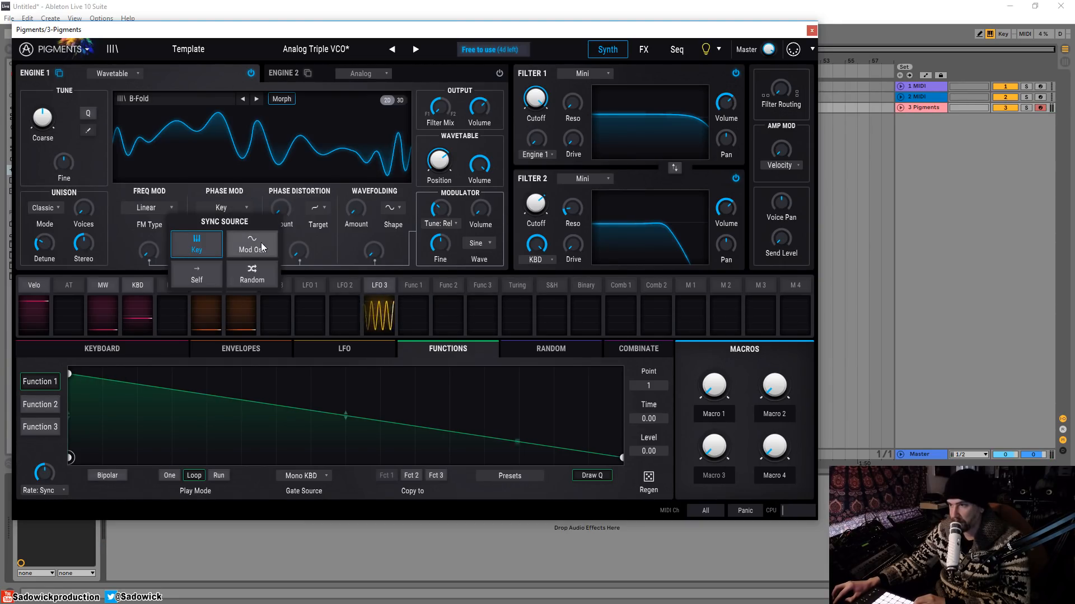
{"action": "left_click", "coordinate": [251, 192]}
{"action": "left_click_drag", "start_coordinate": [222, 251], "coordinate": [227, 227]}
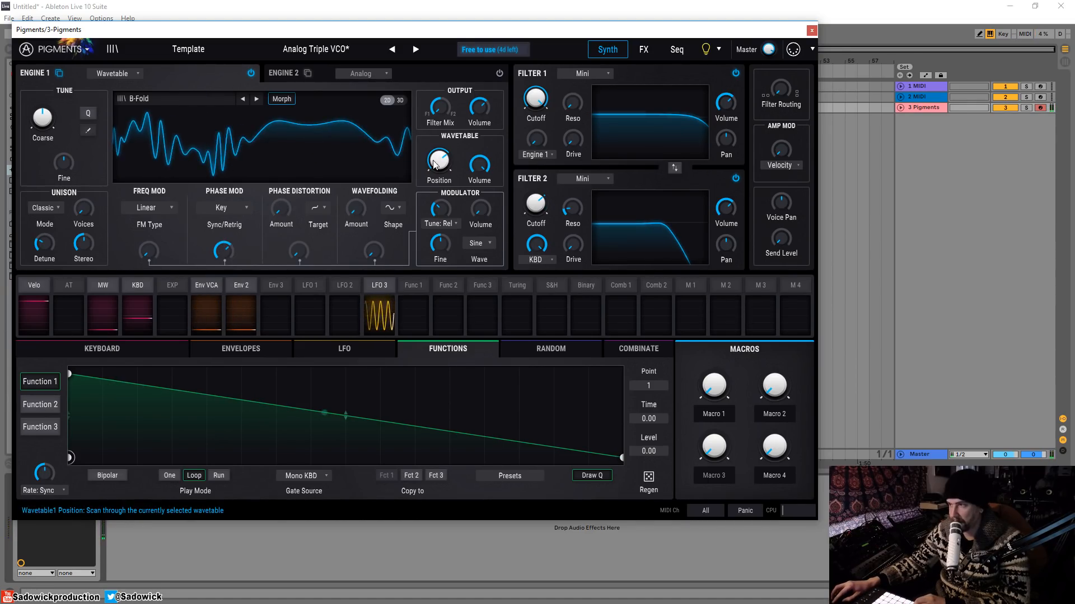
{"action": "left_click_drag", "start_coordinate": [442, 160], "coordinate": [442, 211]}
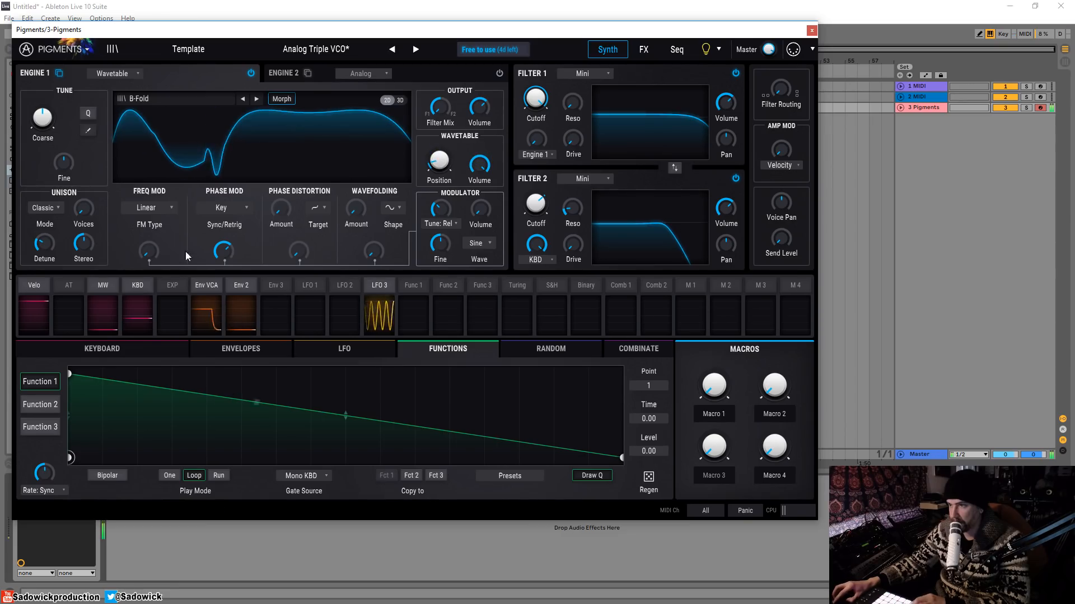
Switch the phase modulation sync source to Mod Osc and set the phase modulation amount to about 0.420.
{"action": "left_click", "coordinate": [234, 204]}
{"action": "left_click", "coordinate": [252, 246]}
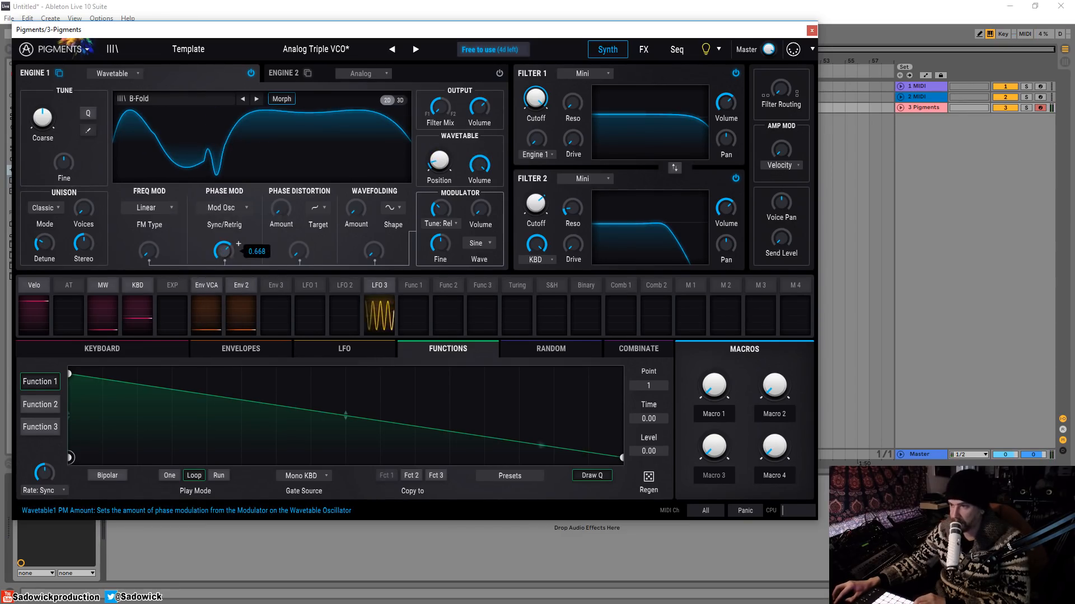
{"action": "left_click_drag", "start_coordinate": [223, 250], "coordinate": [227, 213]}
Try the Random sync source for phase modulation, then restore Key and bring the phase modulation amount down to zero.
{"action": "left_click", "coordinate": [227, 206]}
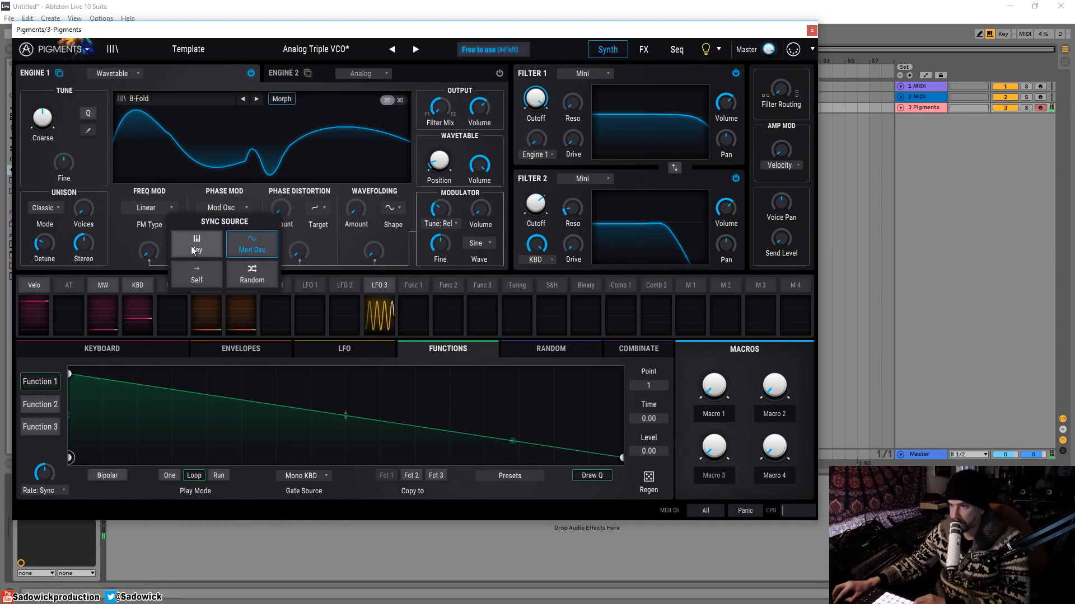
{"action": "left_click", "coordinate": [264, 280]}
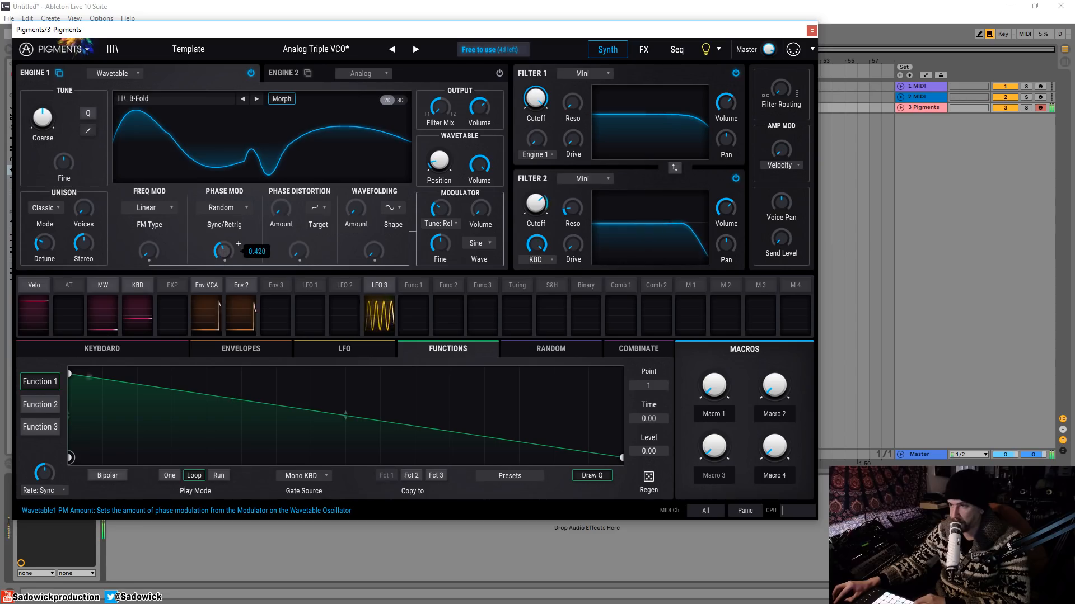
{"action": "left_click_drag", "start_coordinate": [223, 250], "coordinate": [224, 288]}
{"action": "left_click", "coordinate": [223, 209]}
{"action": "left_click", "coordinate": [200, 241]}
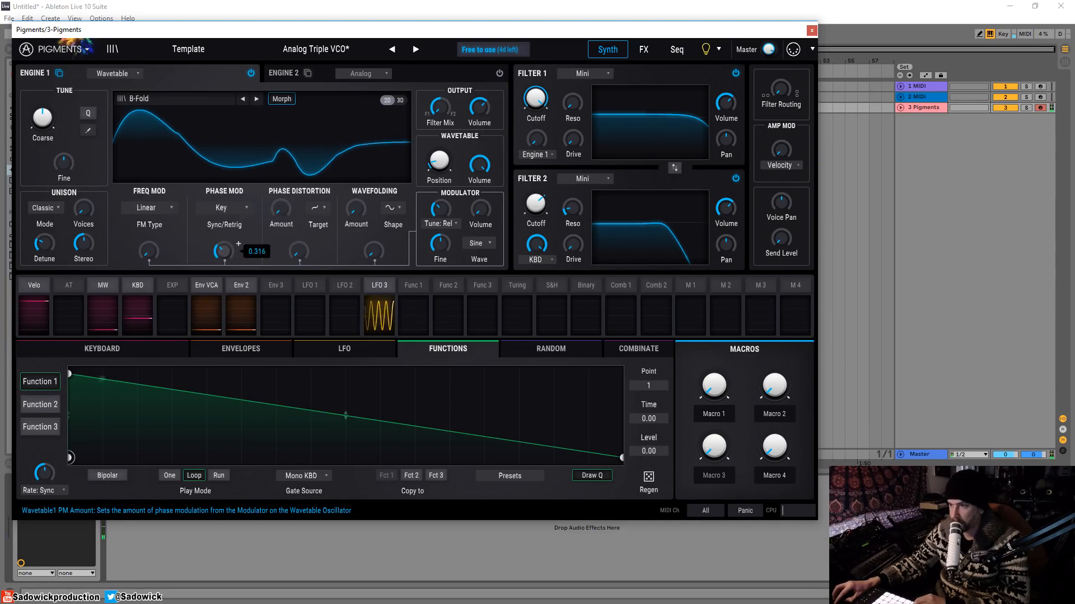
{"action": "left_click_drag", "start_coordinate": [224, 251], "coordinate": [224, 274]}
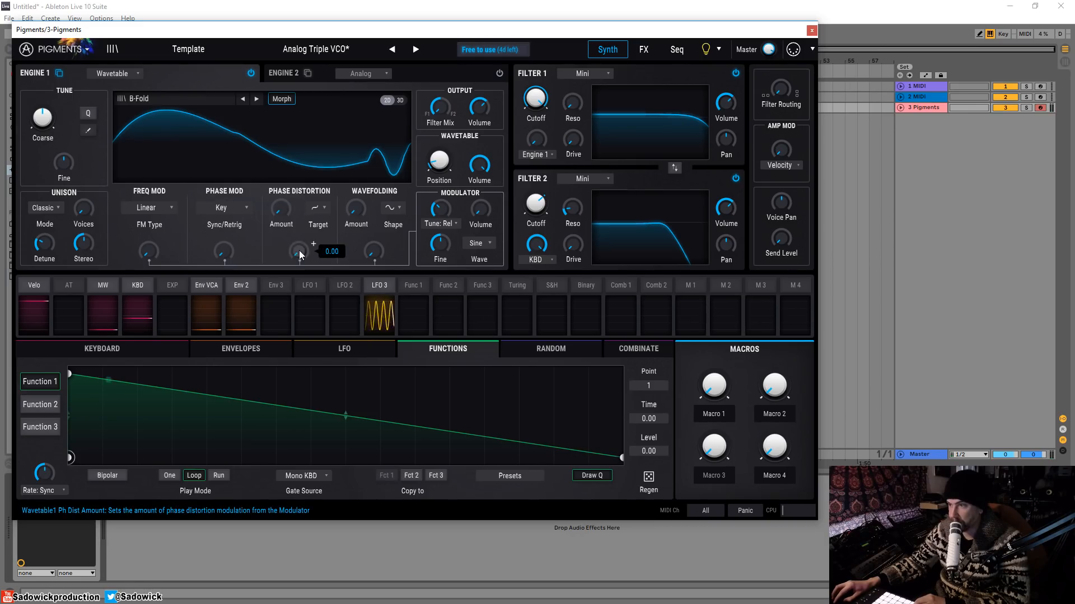
Try phase distortion with the Skew target, raising its amount to about 0.244 and its modulation from the modulator fully.
{"action": "mouse_move", "coordinate": [299, 250]}
{"action": "left_mouse_down"}
{"action": "mouse_move", "coordinate": [298, 189]}
{"action": "mouse_move", "coordinate": [298, 252]}
{"action": "left_mouse_up"}
{"action": "left_click_drag", "start_coordinate": [289, 213], "coordinate": [289, 179]}
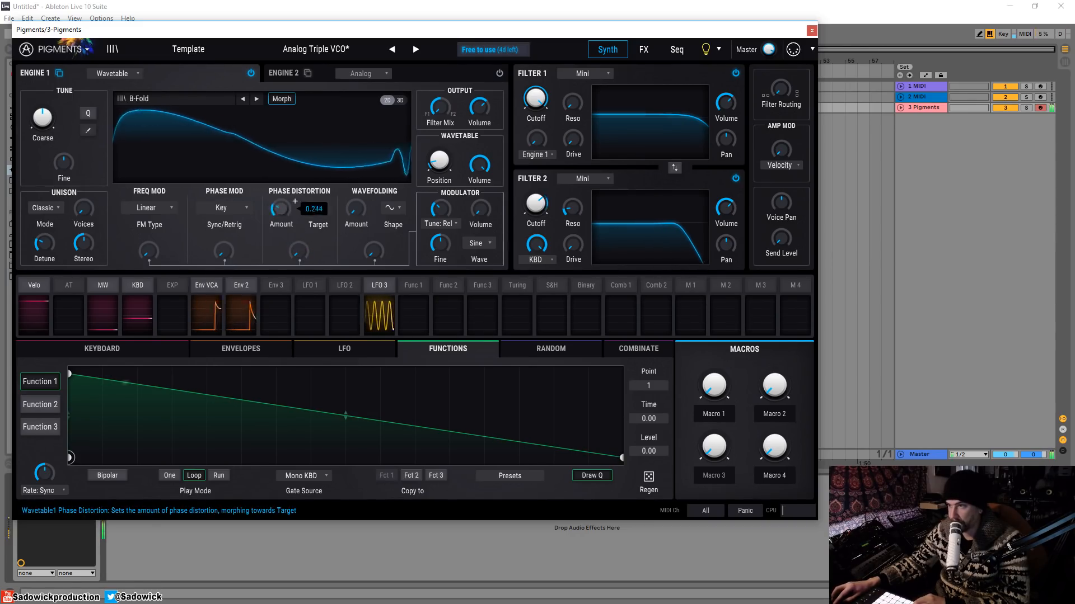
{"action": "left_click_drag", "start_coordinate": [298, 252], "coordinate": [298, 162]}
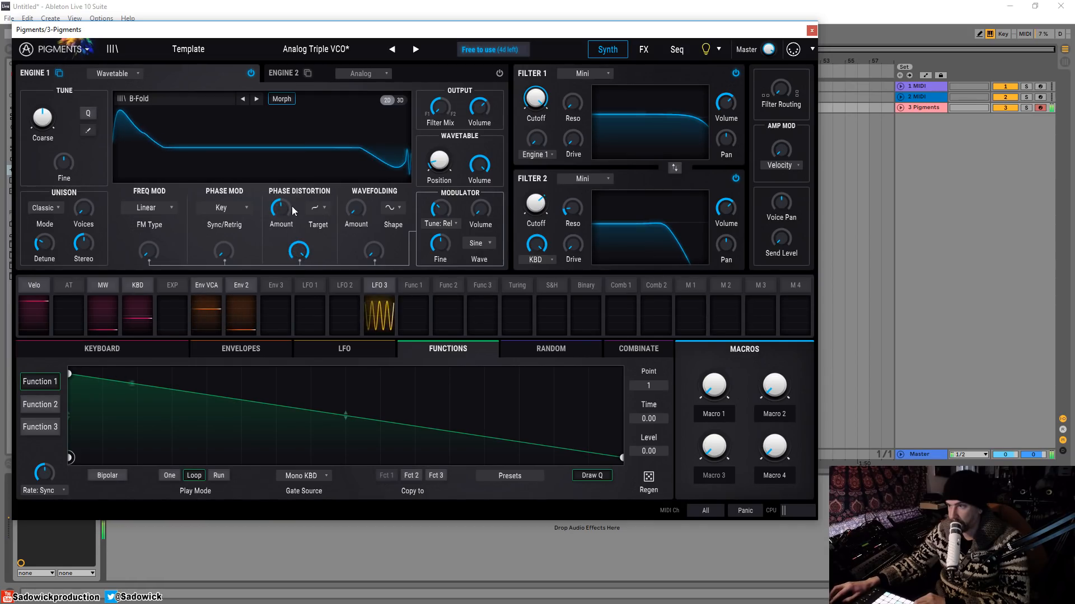
{"action": "mouse_move", "coordinate": [291, 206]}
{"action": "left_mouse_down"}
{"action": "mouse_move", "coordinate": [300, 218]}
{"action": "mouse_move", "coordinate": [307, 209]}
{"action": "left_mouse_up"}
Set the phase distortion target to Fractalize, trying its amount while scanning the wavetable position.
{"action": "left_click", "coordinate": [319, 209]}
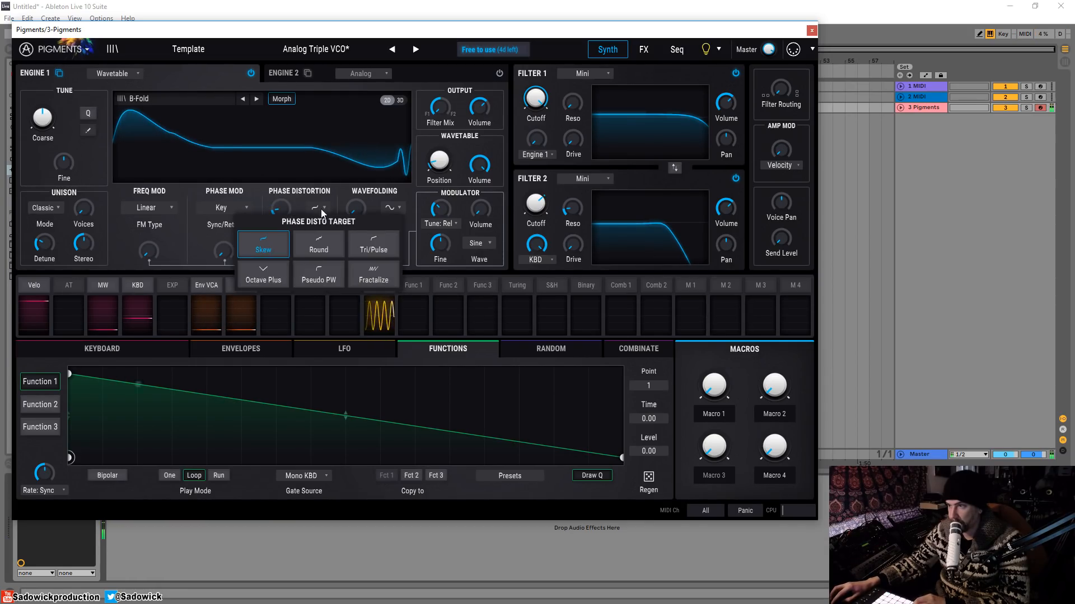
{"action": "left_click", "coordinate": [379, 278]}
{"action": "left_click_drag", "start_coordinate": [277, 217], "coordinate": [277, 202]}
{"action": "left_click_drag", "start_coordinate": [439, 160], "coordinate": [438, 170]}
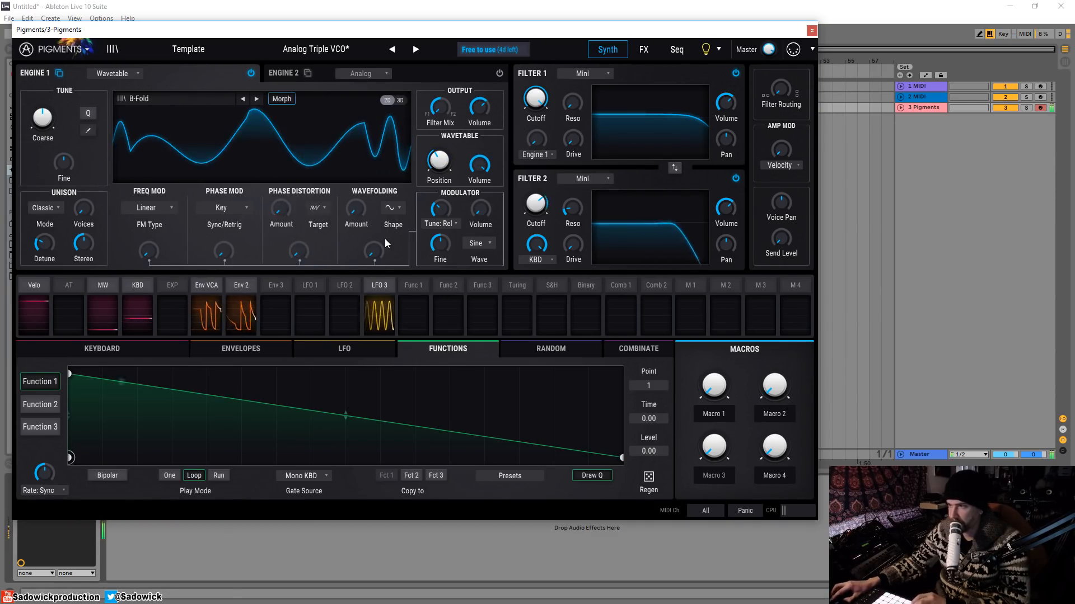
Raise the wavefolding modulation amount, try the sharper folding shape and restore the smooth one.
{"action": "left_click_drag", "start_coordinate": [382, 253], "coordinate": [371, 251]}
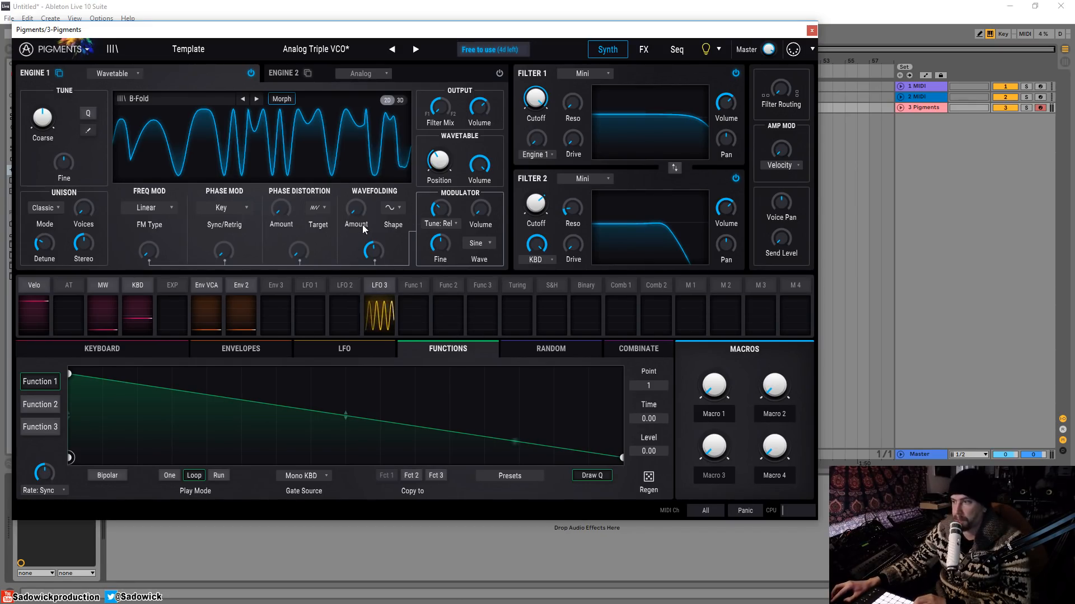
{"action": "mouse_move", "coordinate": [358, 218]}
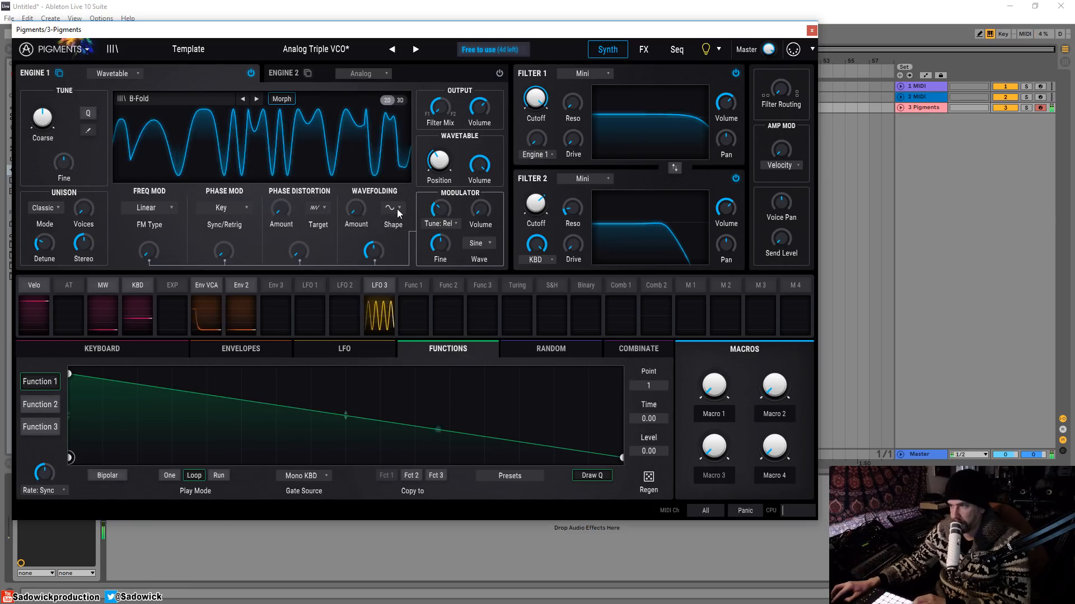
{"action": "left_click", "coordinate": [398, 209]}
{"action": "left_click", "coordinate": [394, 242]}
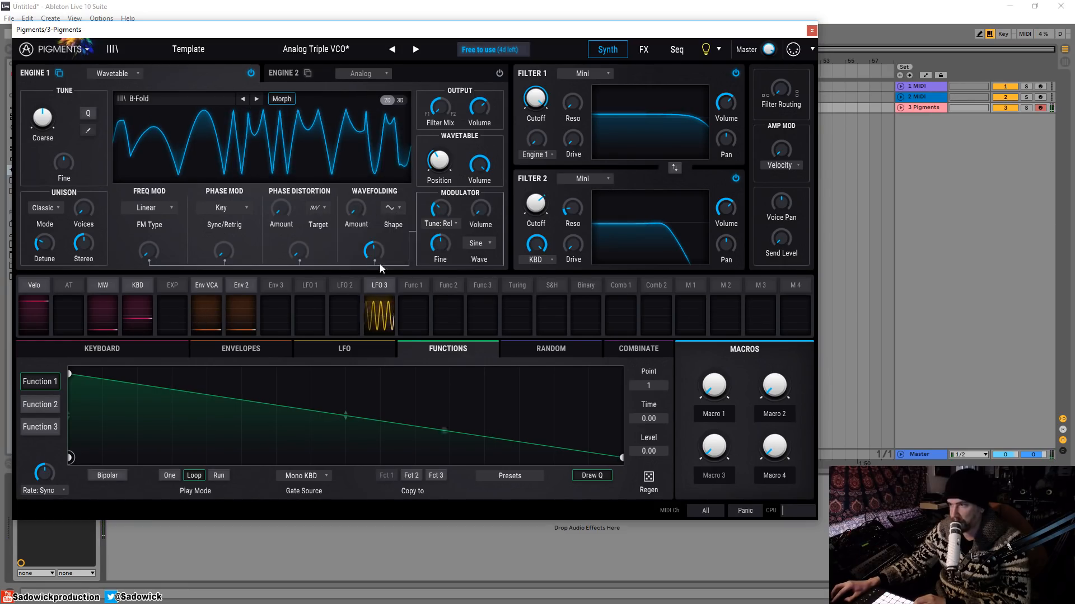
{"action": "mouse_move", "coordinate": [376, 250]}
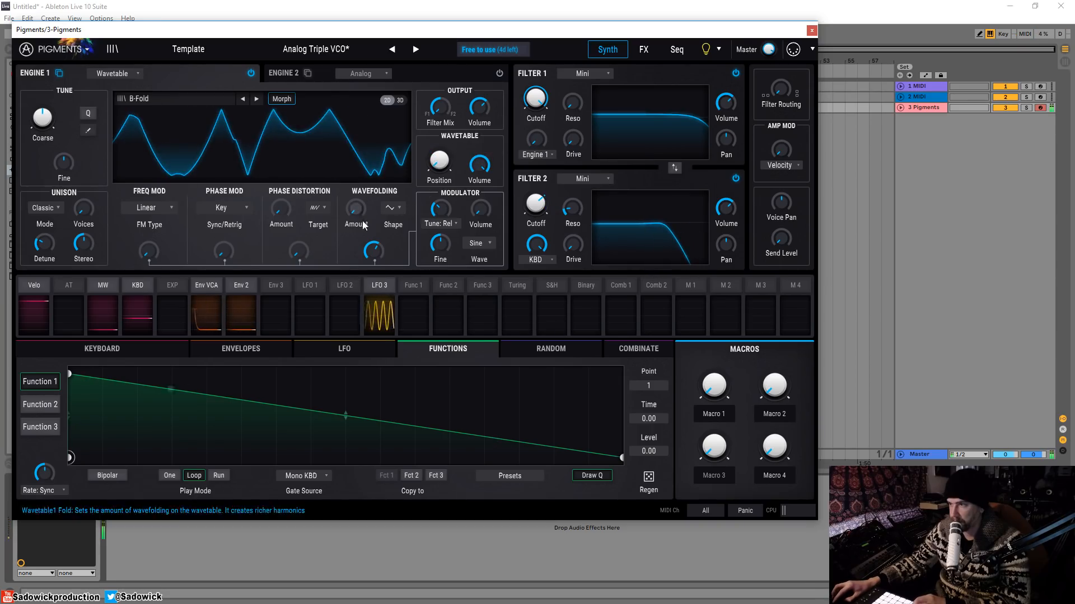
{"action": "left_click", "coordinate": [387, 209]}
{"action": "left_click", "coordinate": [348, 246]}
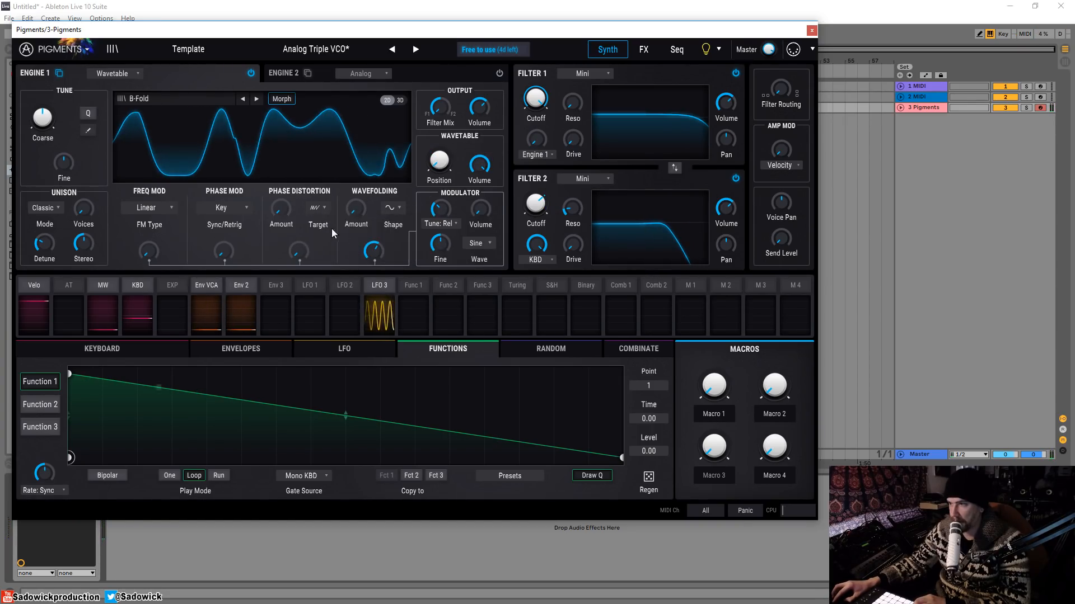
Vary the wavefolding modulation amount and raise the modulator volume to 0.00 dB.
{"action": "mouse_move", "coordinate": [376, 253]}
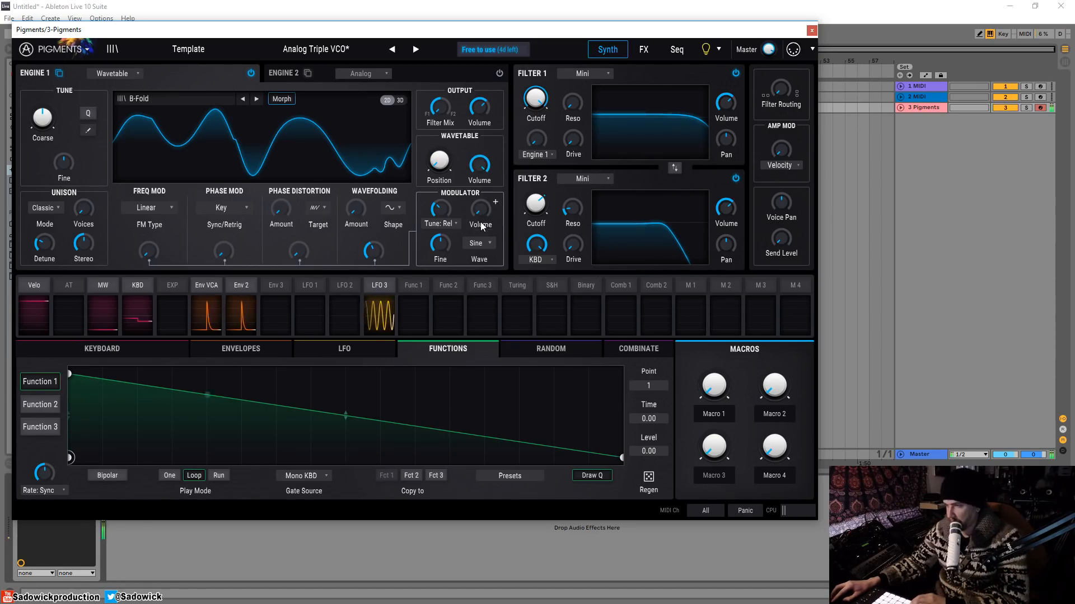
{"action": "mouse_move", "coordinate": [480, 209]}
{"action": "mouse_move", "coordinate": [480, 209]}
{"action": "left_mouse_down"}
{"action": "mouse_move", "coordinate": [481, 190]}
{"action": "mouse_move", "coordinate": [480, 211]}
{"action": "left_mouse_up"}
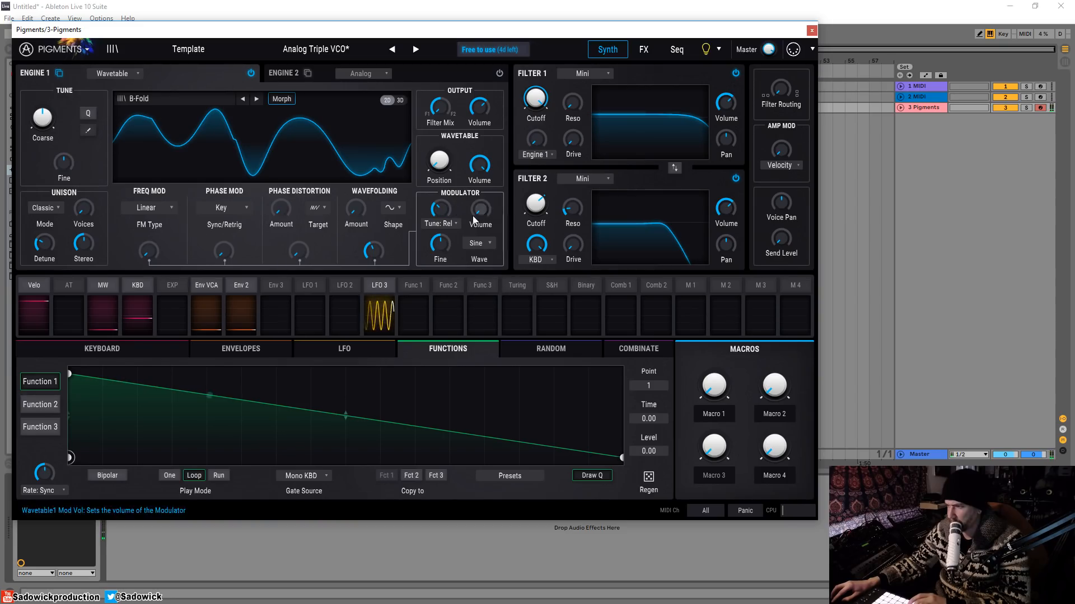
{"action": "left_click_drag", "start_coordinate": [375, 256], "coordinate": [375, 250]}
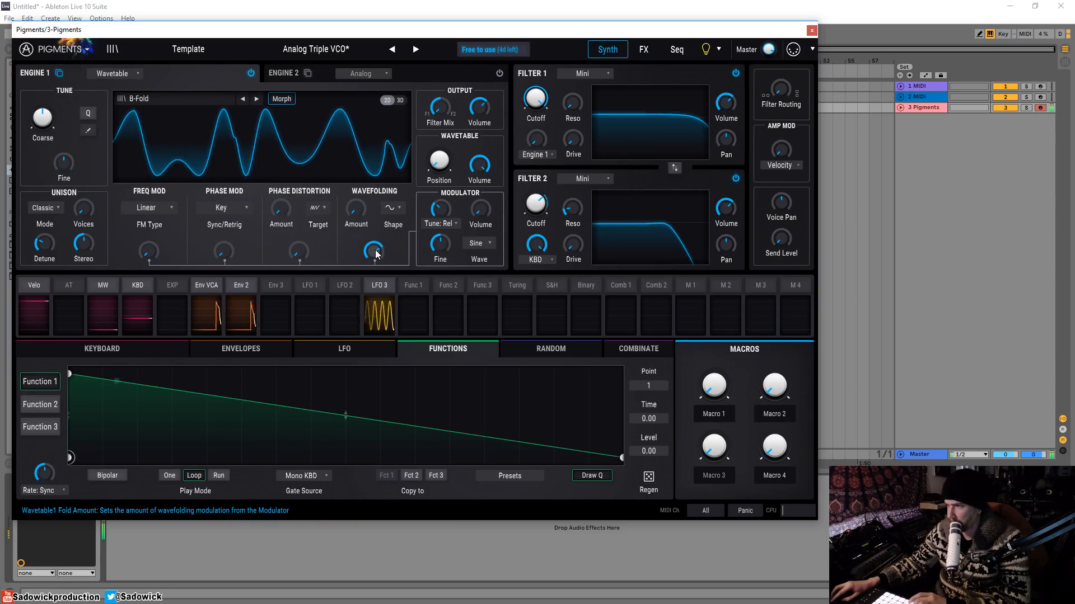
{"action": "mouse_move", "coordinate": [480, 209]}
{"action": "left_mouse_down"}
{"action": "mouse_move", "coordinate": [480, 181]}
{"action": "mouse_move", "coordinate": [483, 212]}
{"action": "left_mouse_up"}
Set the modulator wave to Sawtooth and reset the modulator volume to its default.
{"action": "left_click", "coordinate": [484, 245]}
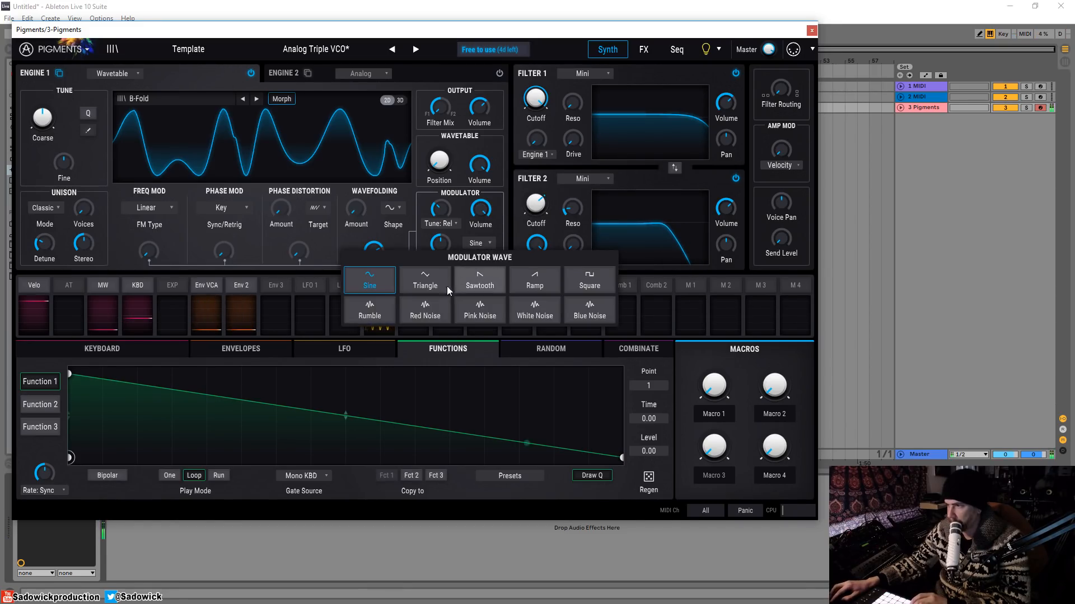
{"action": "left_click", "coordinate": [480, 282]}
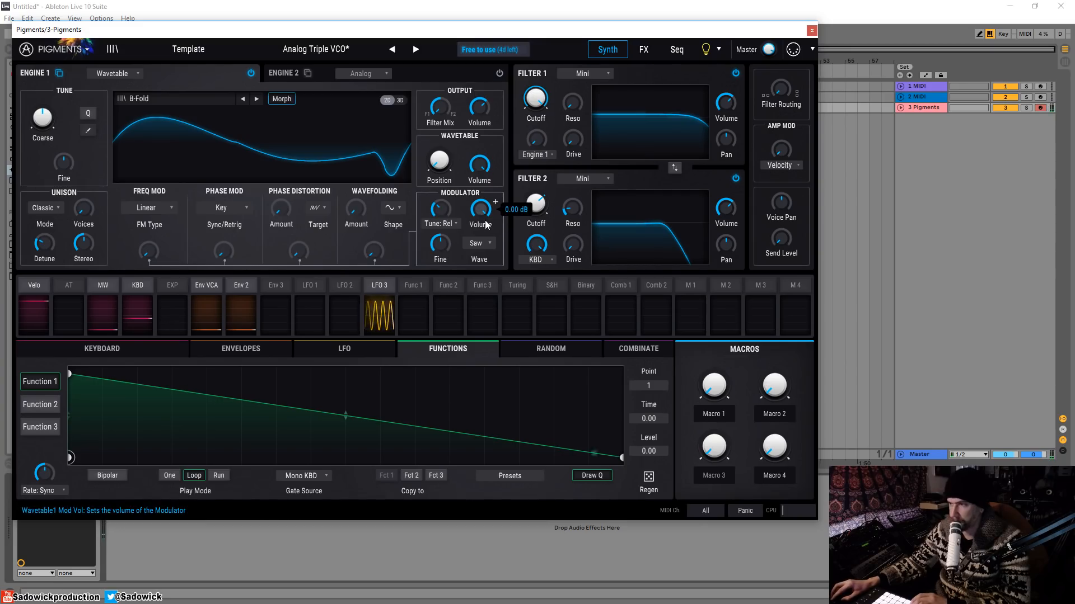
{"action": "mouse_move", "coordinate": [483, 208]}
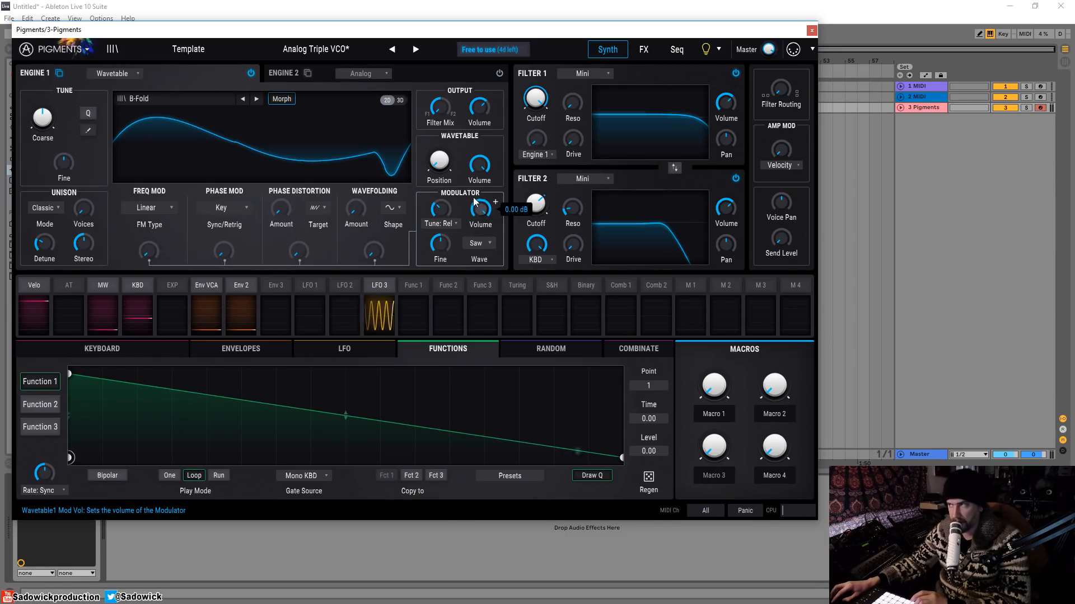
{"action": "double_click", "coordinate": [481, 209]}
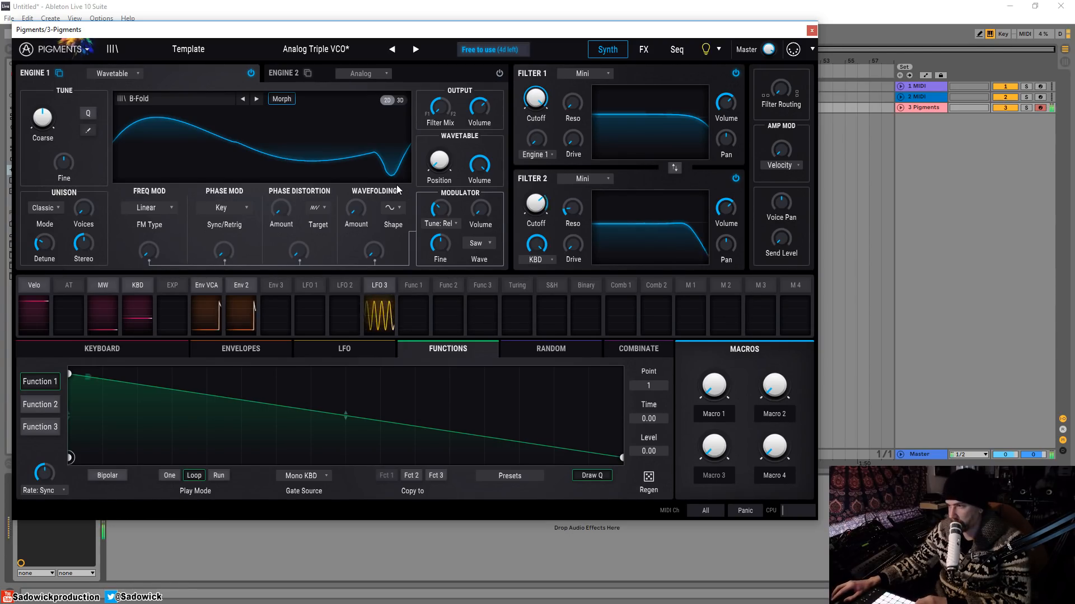
Check the Classic and Chord unison modes, keep Classic, and increase the number of unison voices on Engine 1.
{"action": "mouse_move", "coordinate": [440, 162]}
{"action": "left_mouse_down"}
{"action": "mouse_move", "coordinate": [439, 98]}
{"action": "mouse_move", "coordinate": [439, 162]}
{"action": "left_mouse_up"}
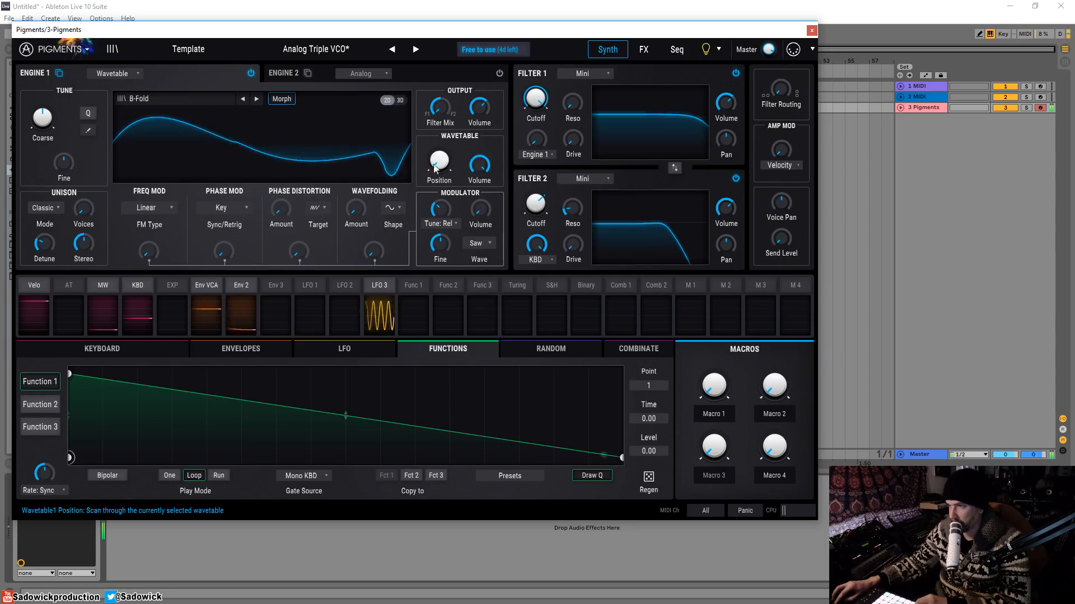
{"action": "left_click", "coordinate": [47, 209]}
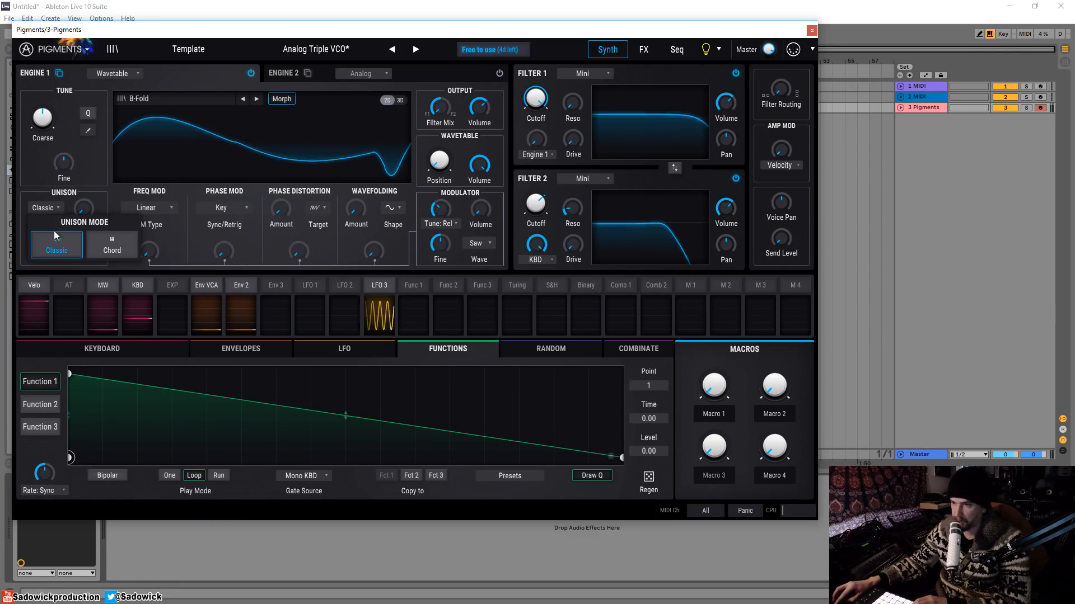
{"action": "left_click", "coordinate": [99, 203]}
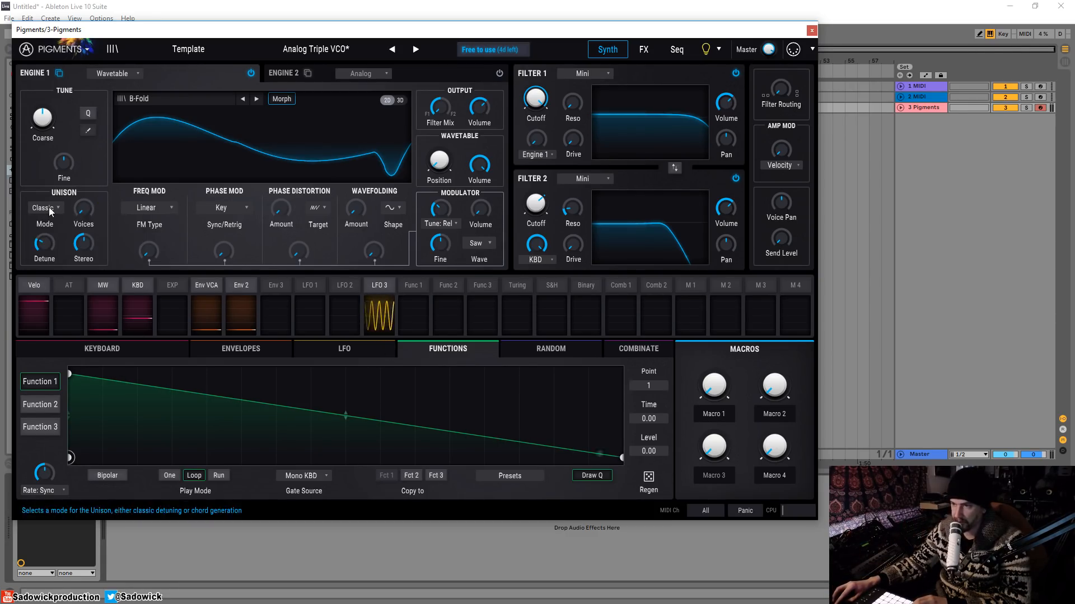
{"action": "left_click", "coordinate": [44, 208]}
{"action": "left_click", "coordinate": [87, 203]}
{"action": "mouse_move", "coordinate": [86, 208]}
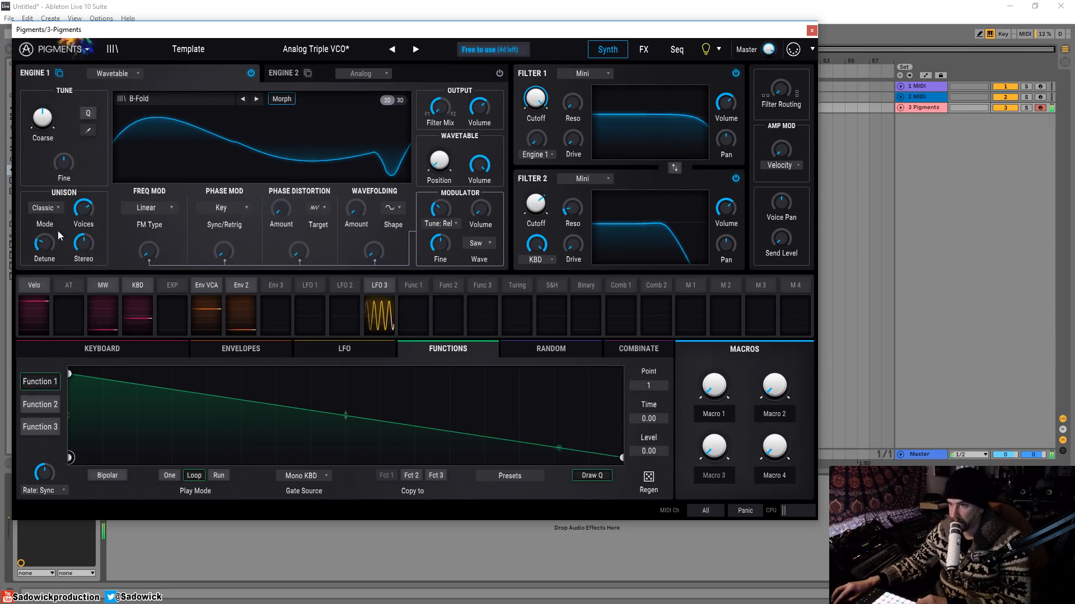
Adjust the unison detune around 10.4 % and widen its stereo spread while raising the wavetable position.
{"action": "mouse_move", "coordinate": [59, 235]}
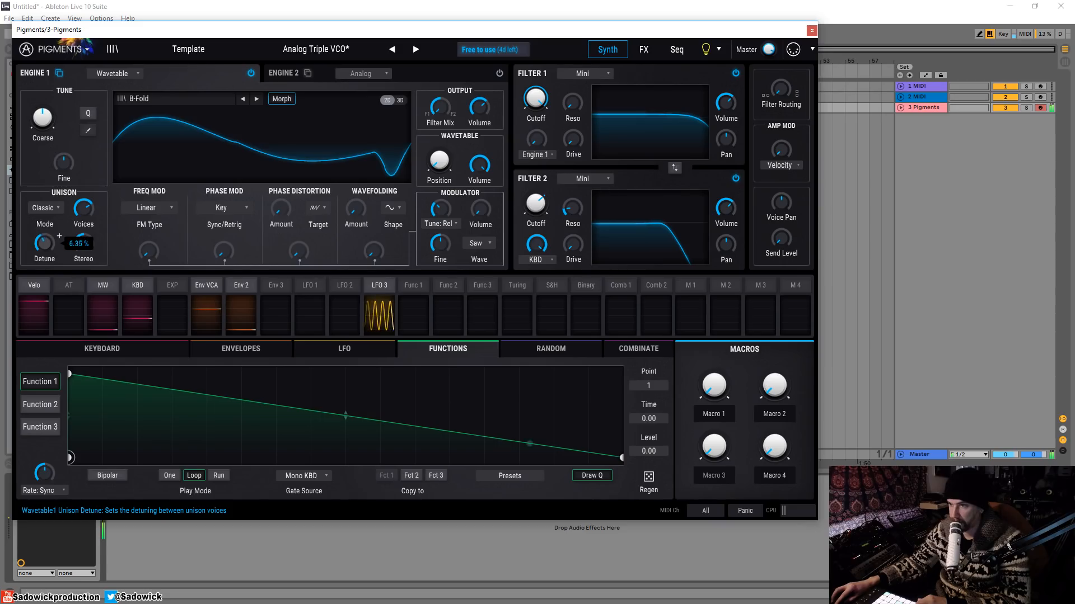
{"action": "left_click_drag", "start_coordinate": [45, 243], "coordinate": [45, 194]}
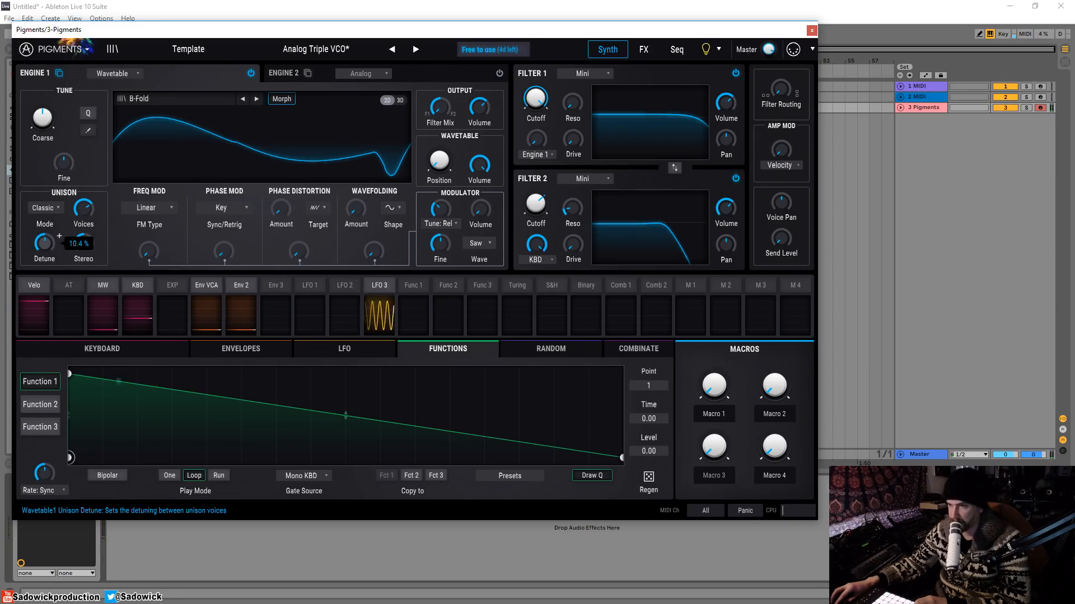
{"action": "left_click_drag", "start_coordinate": [44, 243], "coordinate": [45, 210]}
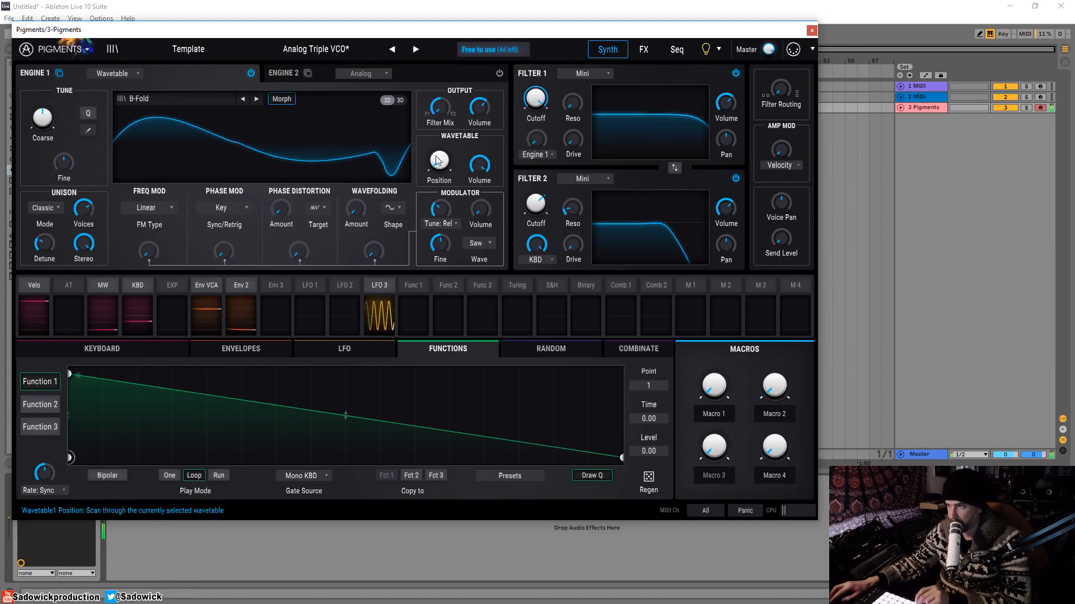
{"action": "mouse_move", "coordinate": [439, 162]}
{"action": "left_mouse_down"}
{"action": "mouse_move", "coordinate": [438, 109]}
{"action": "mouse_move", "coordinate": [438, 148]}
{"action": "left_mouse_up"}
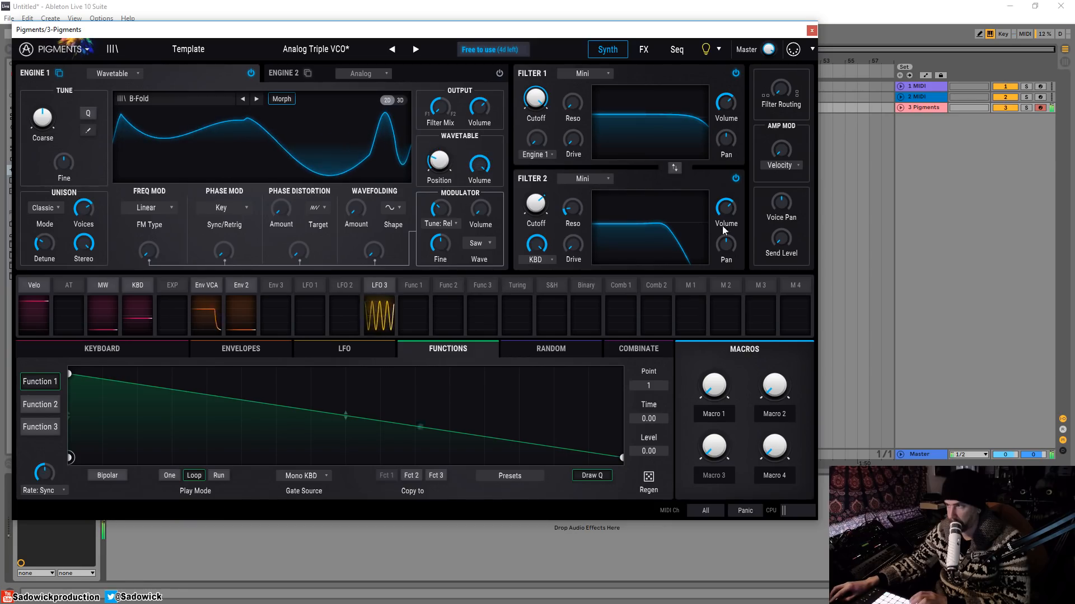
Bypass Filter 2 and switch Filter 1 from Mini to the MultiMode type.
{"action": "left_click", "coordinate": [736, 178]}
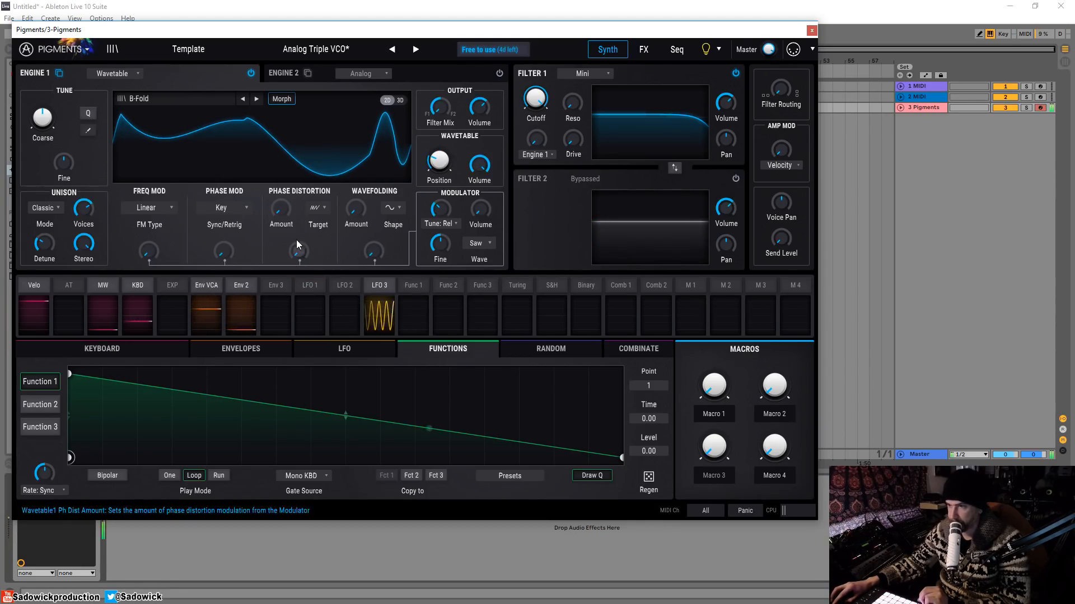
{"action": "mouse_move", "coordinate": [149, 247]}
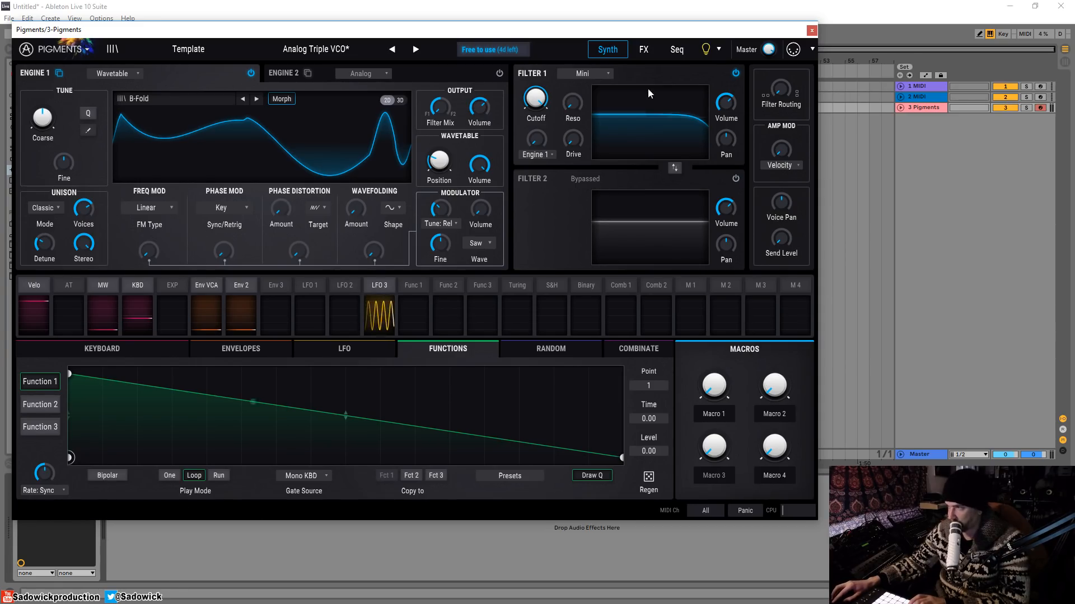
{"action": "left_click", "coordinate": [589, 73]}
{"action": "left_click", "coordinate": [501, 108]}
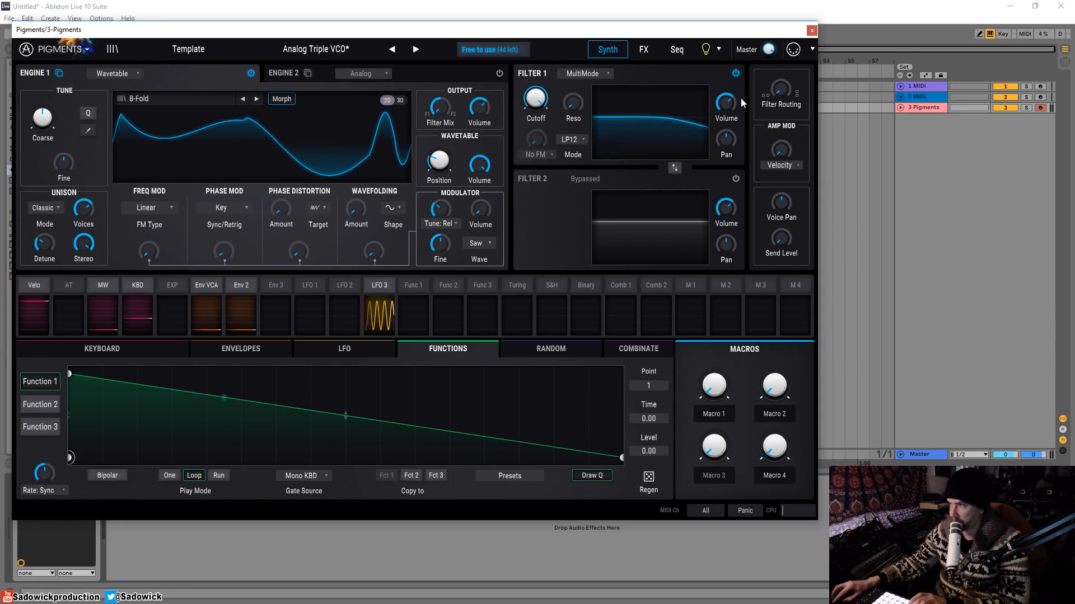
Set Filter 1's mode to LP24, adjusting the filter volume and lowering its cutoff.
{"action": "left_click_drag", "start_coordinate": [726, 108], "coordinate": [726, 134]}
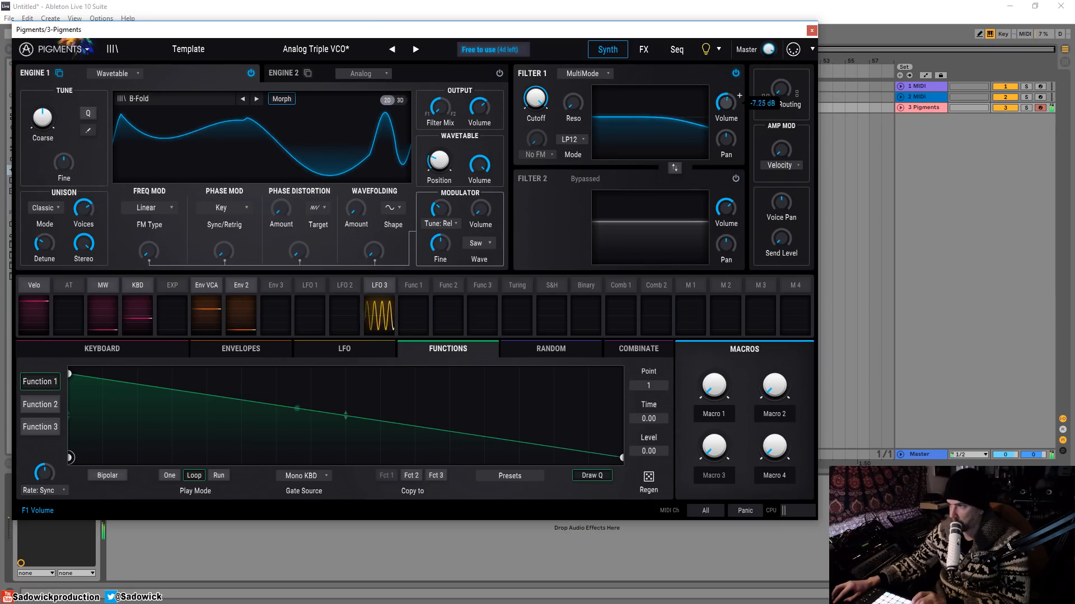
{"action": "left_click", "coordinate": [572, 140]}
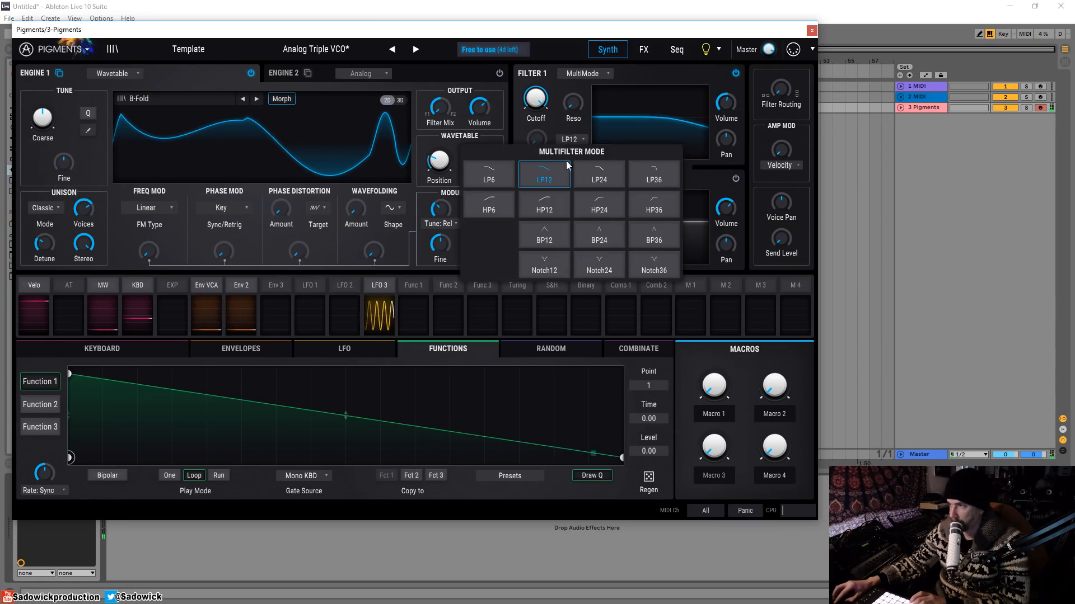
{"action": "left_click", "coordinate": [599, 175]}
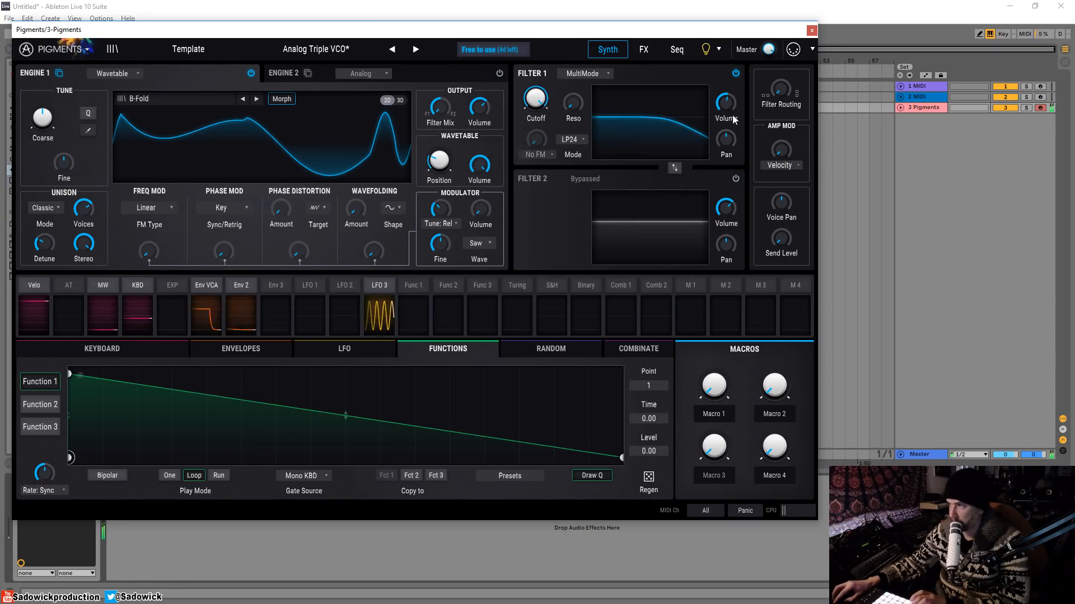
{"action": "left_click_drag", "start_coordinate": [735, 119], "coordinate": [735, 101]}
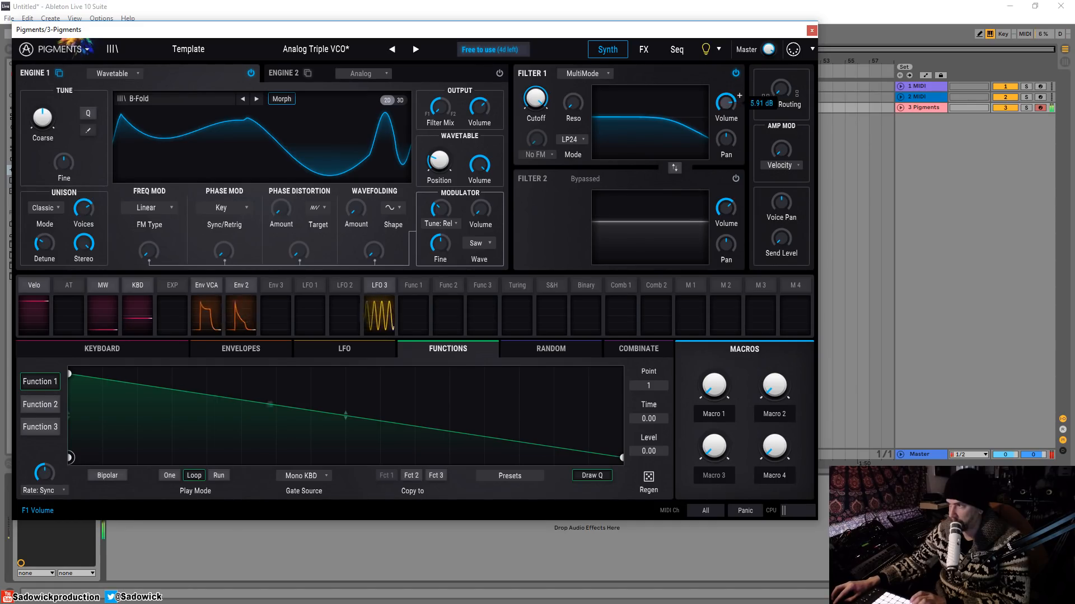
{"action": "mouse_move", "coordinate": [535, 99]}
{"action": "left_mouse_down"}
{"action": "mouse_move", "coordinate": [535, 126]}
{"action": "mouse_move", "coordinate": [572, 94]}
{"action": "mouse_move", "coordinate": [537, 101]}
{"action": "mouse_move", "coordinate": [536, 115]}
{"action": "mouse_move", "coordinate": [536, 92]}
{"action": "left_mouse_up"}
Load the FabFilter Pro-L 2 limiter onto the Master track in Ableton Live, moving the Pigments window clear of the browser.
{"action": "left_click_drag", "start_coordinate": [605, 29], "coordinate": [820, 23]}
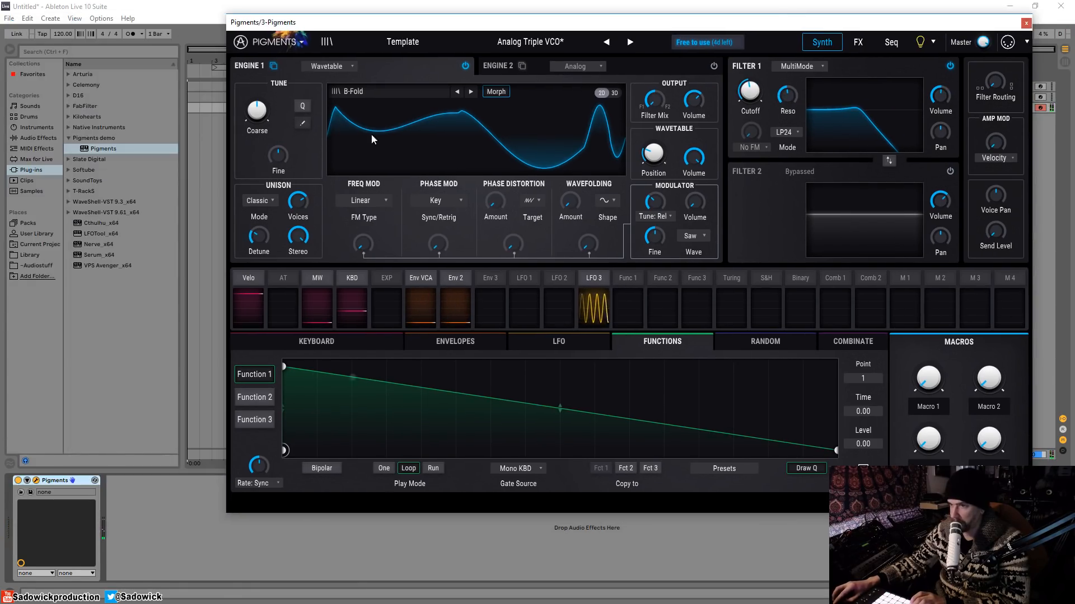
{"action": "left_click", "coordinate": [69, 104]}
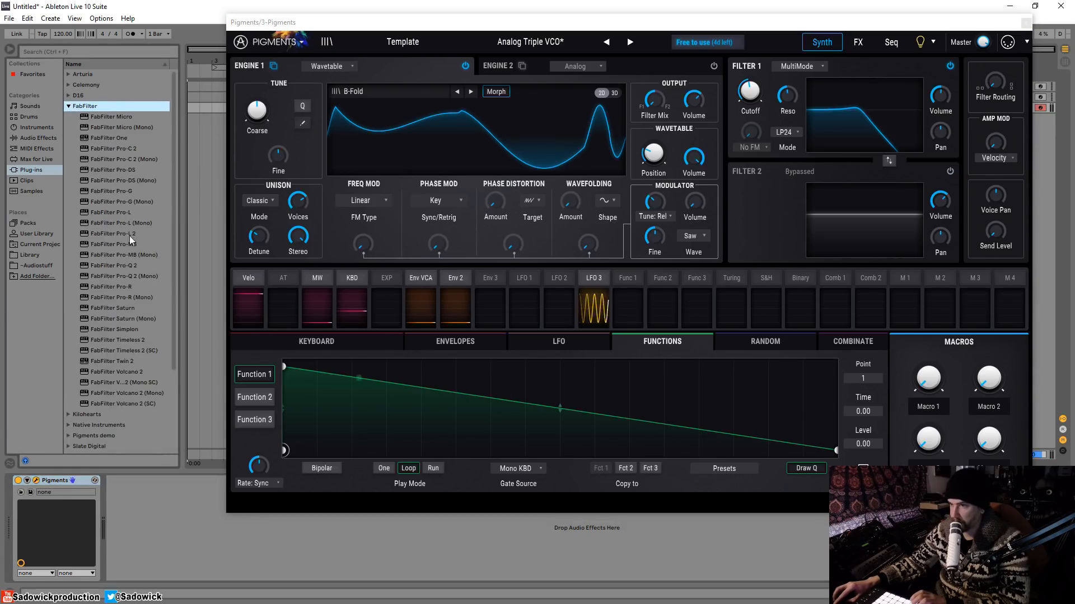
{"action": "left_click_drag", "start_coordinate": [724, 27], "coordinate": [595, 18]}
{"action": "double_click", "coordinate": [126, 234]}
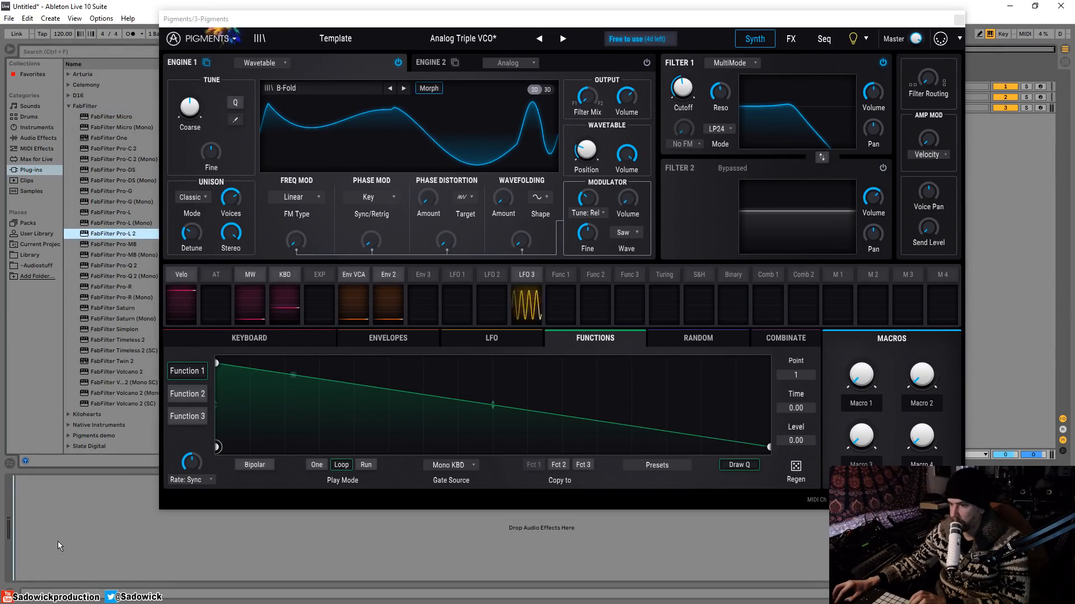
{"action": "left_click_drag", "start_coordinate": [629, 16], "coordinate": [515, 33]}
Return to the Pigments track, close the Pro-L 2 window and reposition the Pigments window.
{"action": "left_click", "coordinate": [909, 104]}
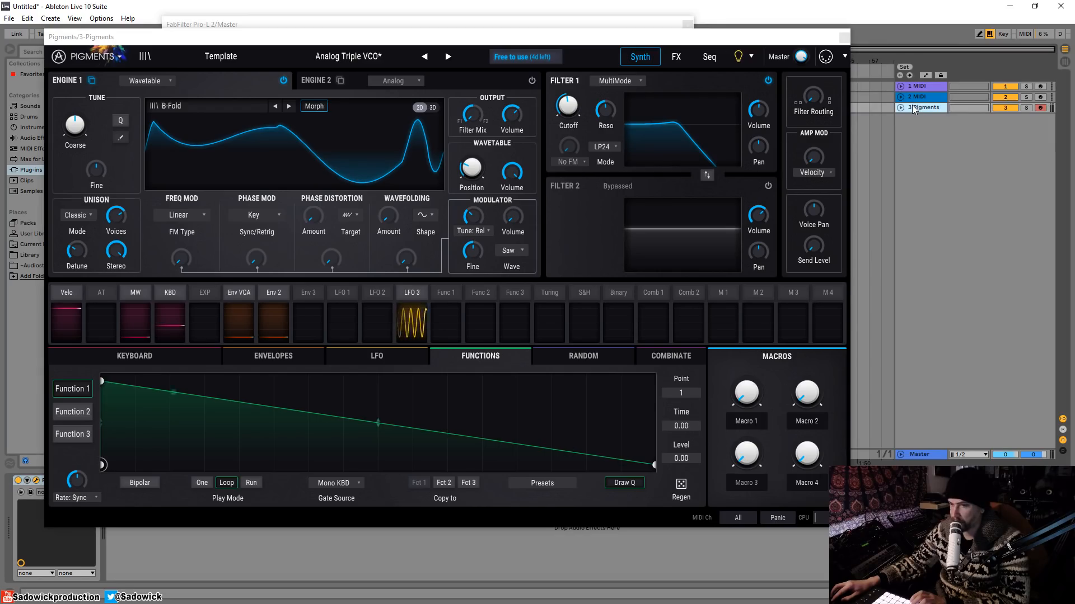
{"action": "mouse_move", "coordinate": [512, 41]}
{"action": "left_mouse_down"}
{"action": "mouse_move", "coordinate": [478, 51]}
{"action": "mouse_move", "coordinate": [521, 53]}
{"action": "left_mouse_up"}
{"action": "left_click", "coordinate": [500, 26]}
{"action": "left_click", "coordinate": [687, 26]}
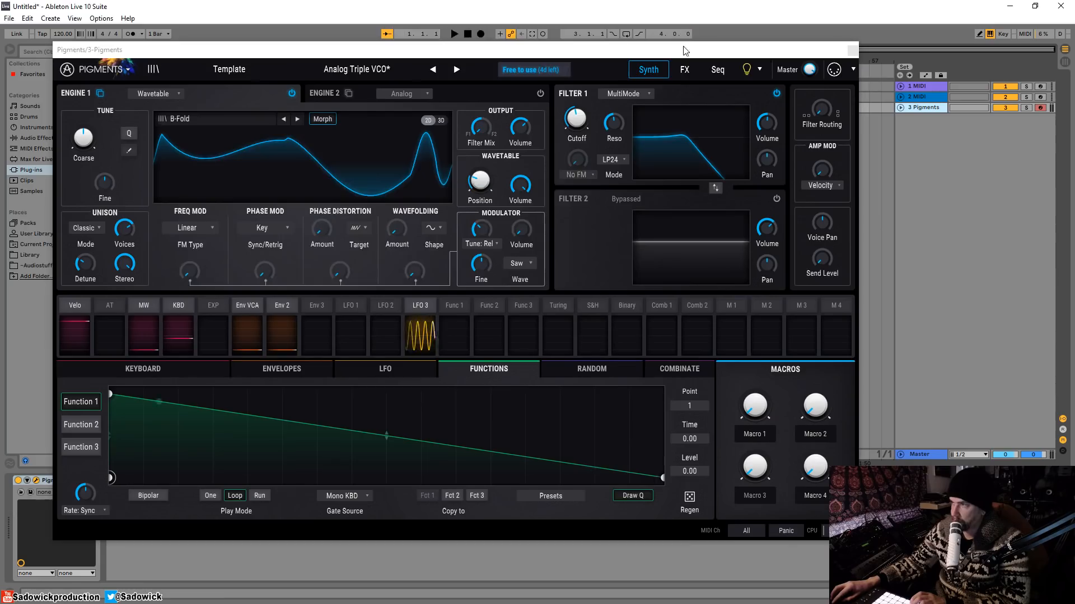
{"action": "mouse_move", "coordinate": [683, 54]}
{"action": "left_mouse_down"}
{"action": "mouse_move", "coordinate": [662, 37]}
{"action": "mouse_move", "coordinate": [671, 42]}
{"action": "left_mouse_up"}
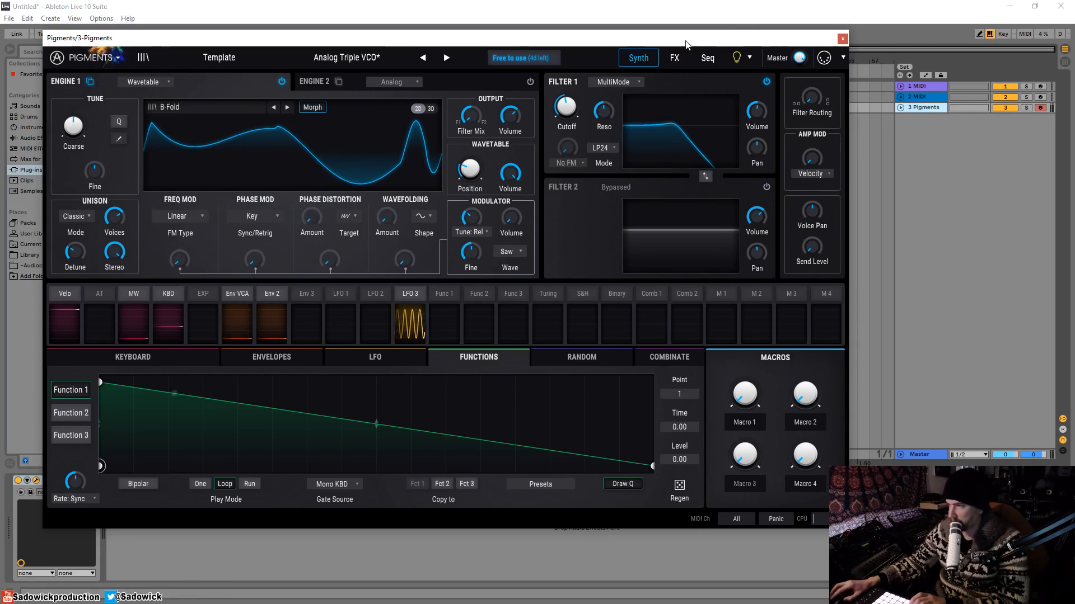
{"action": "mouse_move", "coordinate": [650, 44]}
{"action": "left_mouse_down"}
{"action": "mouse_move", "coordinate": [639, 55]}
{"action": "mouse_move", "coordinate": [658, 54]}
{"action": "left_mouse_up"}
With the Pigments track selected, raise Filter 1's resonance and sweep its cutoff.
{"action": "left_click", "coordinate": [920, 110]}
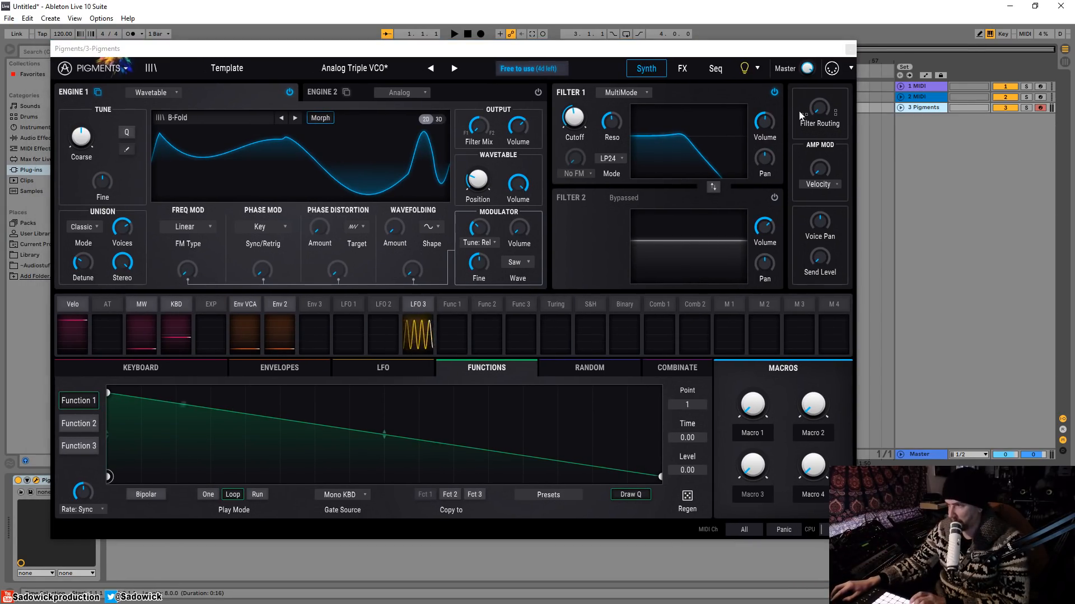
{"action": "left_click_drag", "start_coordinate": [612, 122], "coordinate": [612, 106]}
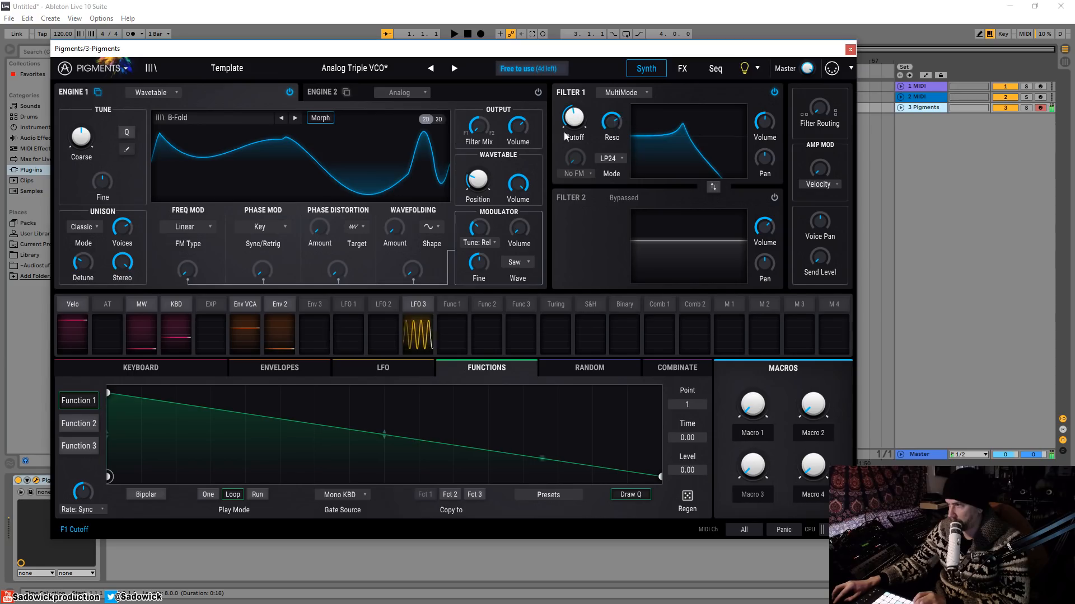
{"action": "left_click_drag", "start_coordinate": [568, 133], "coordinate": [614, 135]}
Switch Filter 1 to SEM, shape a notch with its mode control, and sweep the cutoff with varied resonance.
{"action": "left_click", "coordinate": [622, 93]}
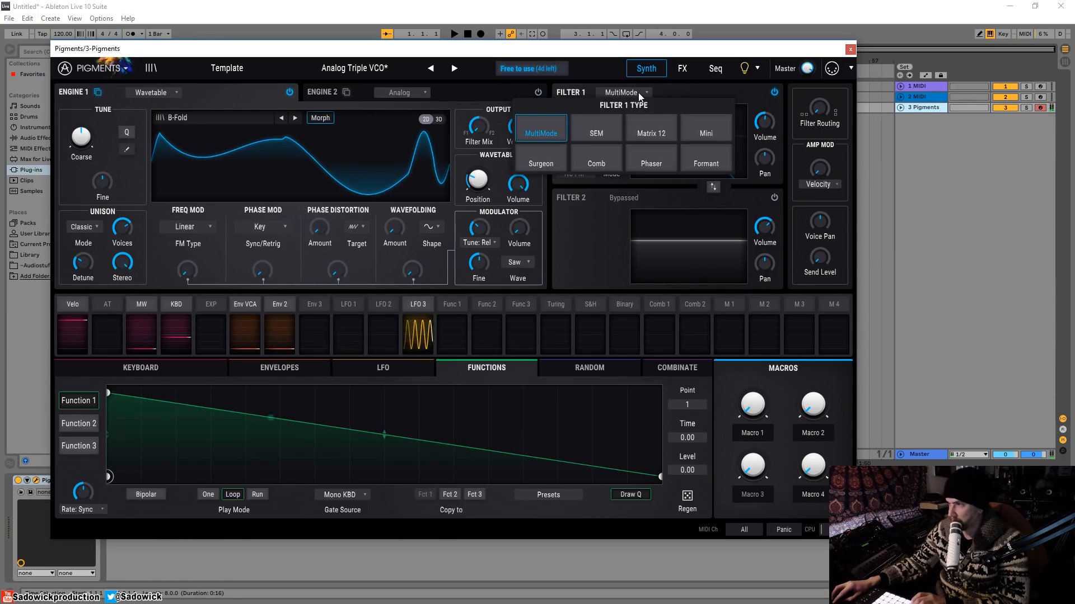
{"action": "left_click", "coordinate": [594, 132]}
{"action": "left_click_drag", "start_coordinate": [615, 159], "coordinate": [574, 123]}
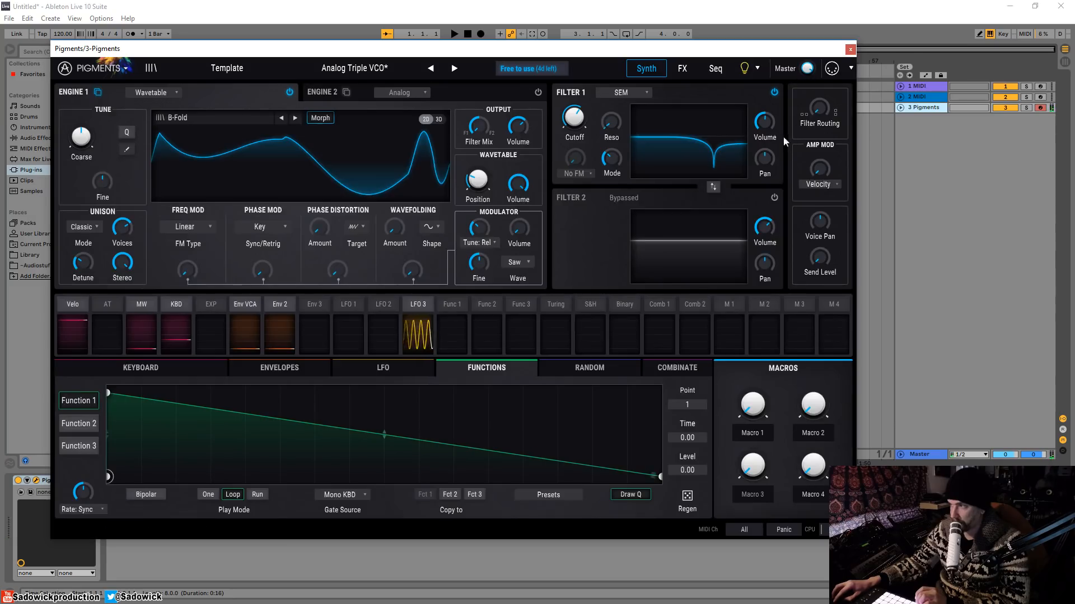
{"action": "left_click_drag", "start_coordinate": [588, 110], "coordinate": [579, 99]}
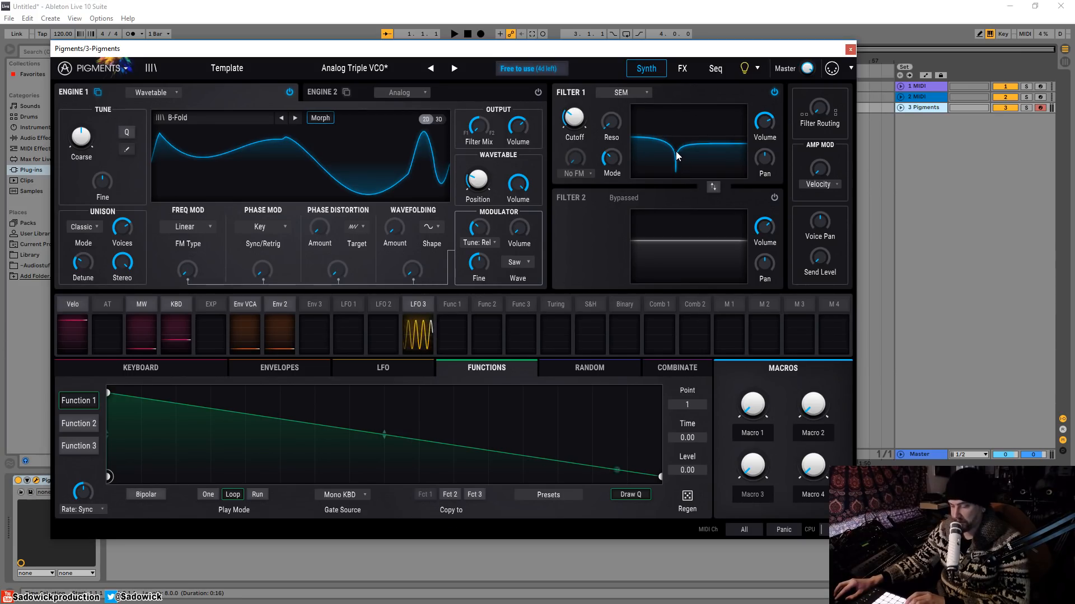
{"action": "left_click_drag", "start_coordinate": [575, 116], "coordinate": [588, 105]}
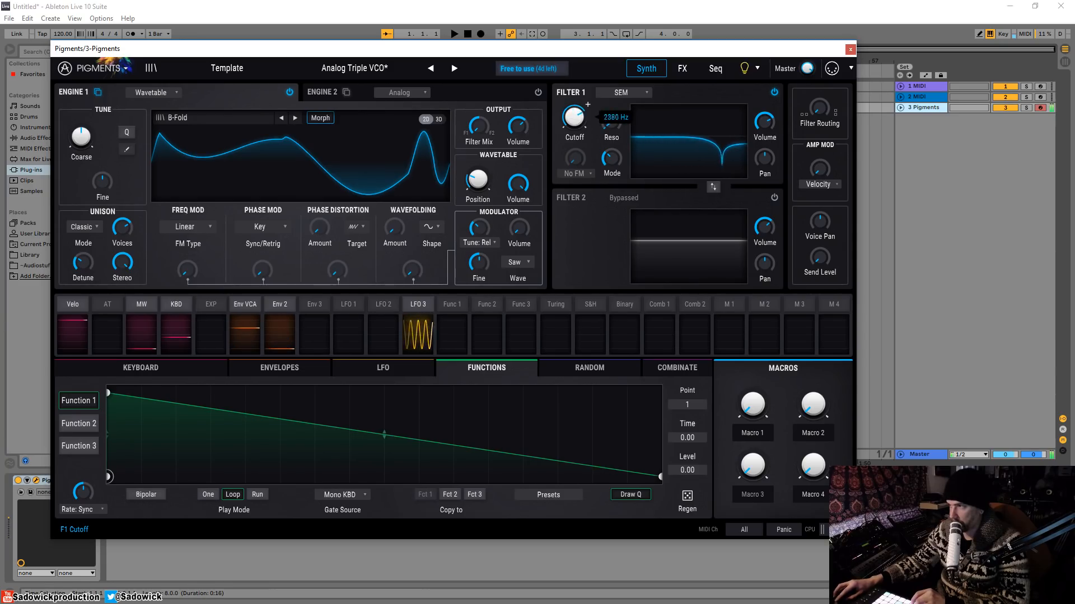
{"action": "left_click_drag", "start_coordinate": [603, 168], "coordinate": [616, 148]}
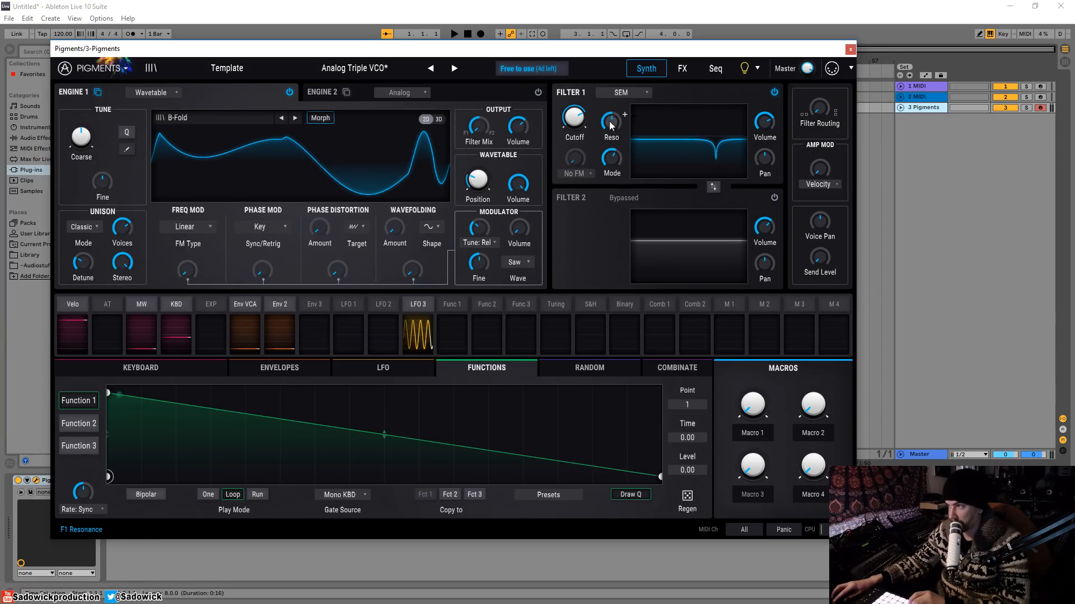
{"action": "left_click_drag", "start_coordinate": [573, 118], "coordinate": [589, 131]}
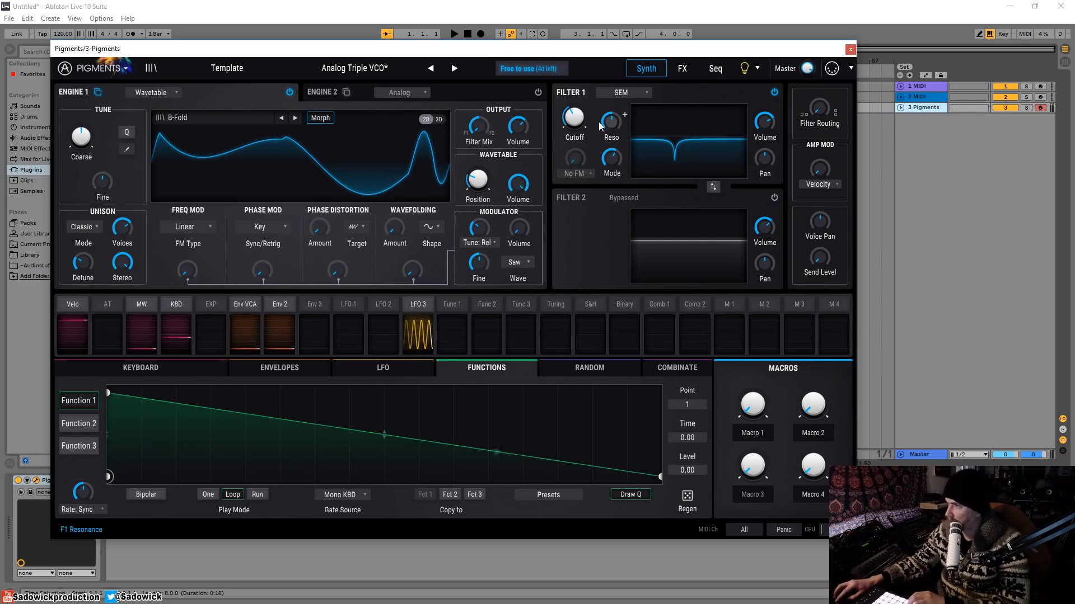
Switch Filter 1 to Matrix 12, choose Engine 1 as its FM source, and raise the FM amount while sweeping the cutoff.
{"action": "left_click", "coordinate": [621, 95]}
{"action": "left_click", "coordinate": [657, 139]}
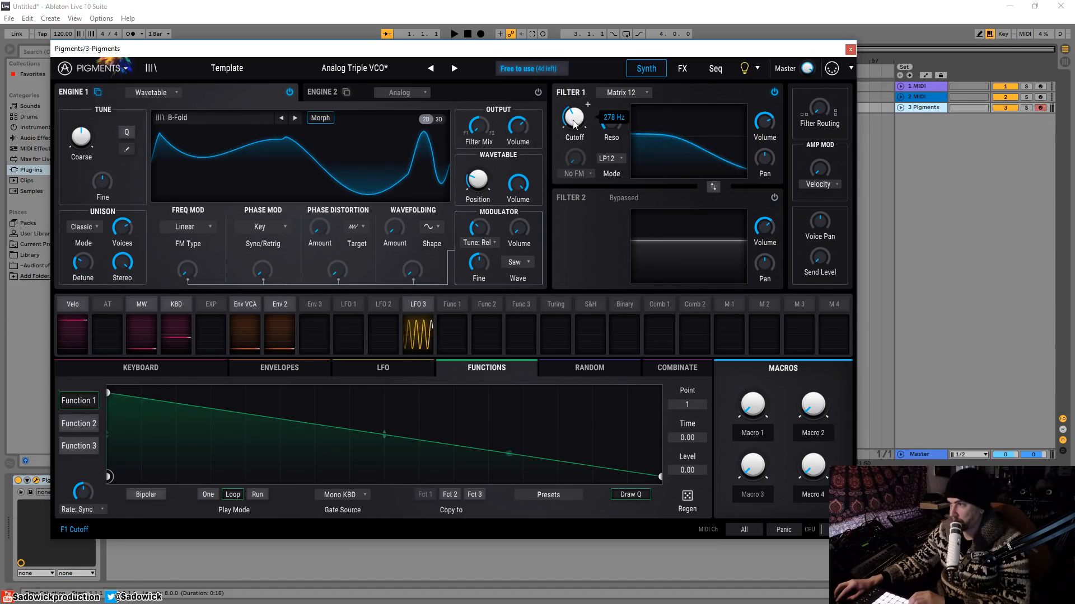
{"action": "left_click", "coordinate": [583, 174]}
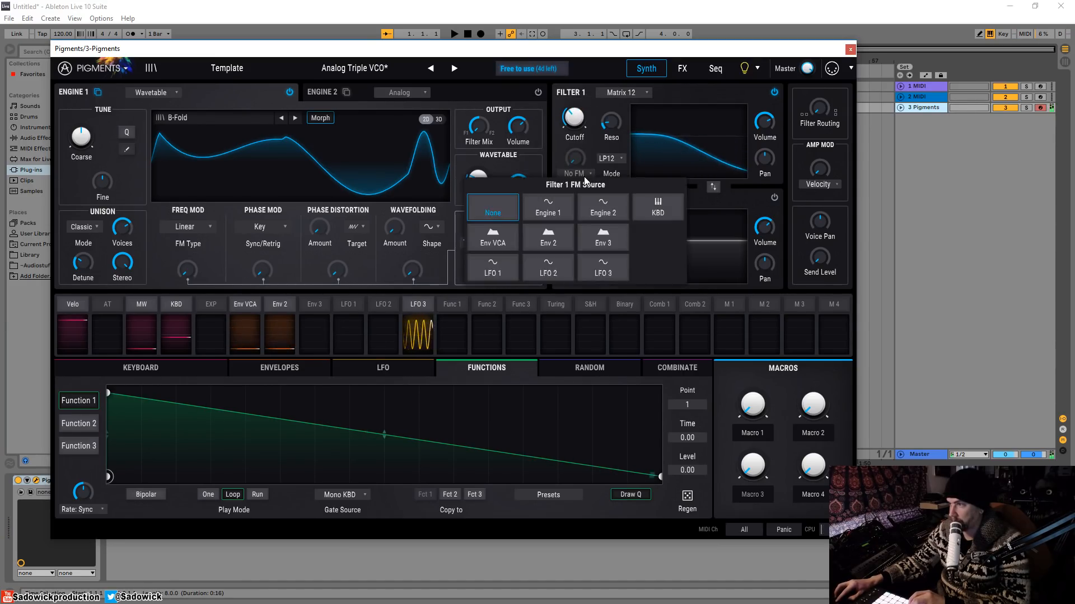
{"action": "left_click", "coordinate": [553, 210]}
{"action": "left_click_drag", "start_coordinate": [579, 165], "coordinate": [576, 128]}
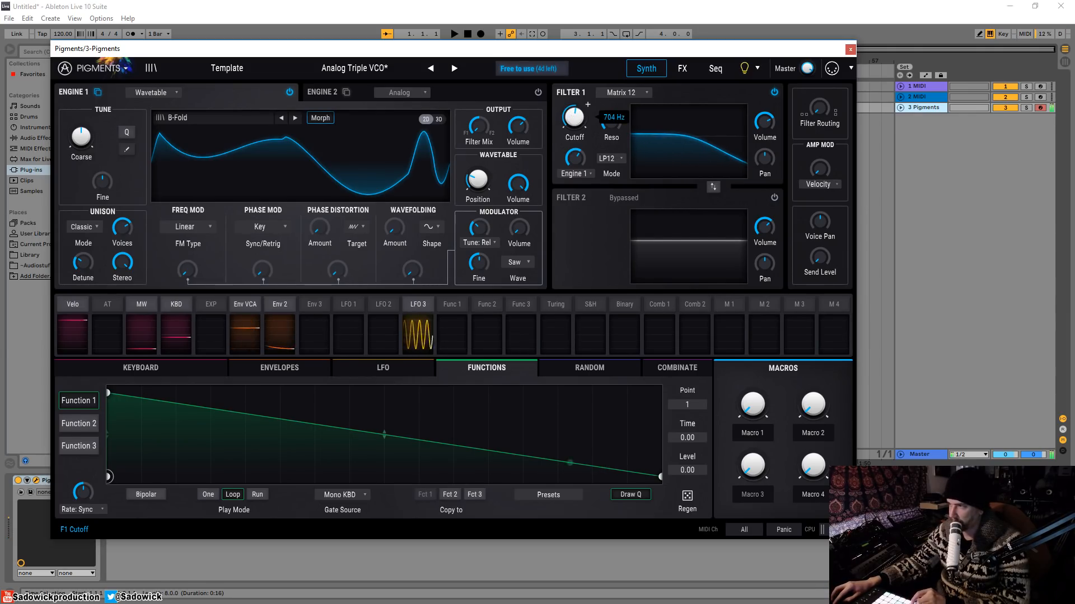
Try Engine 2 as Filter 1's FM source and settle on LFO 1.
{"action": "left_click", "coordinate": [582, 175]}
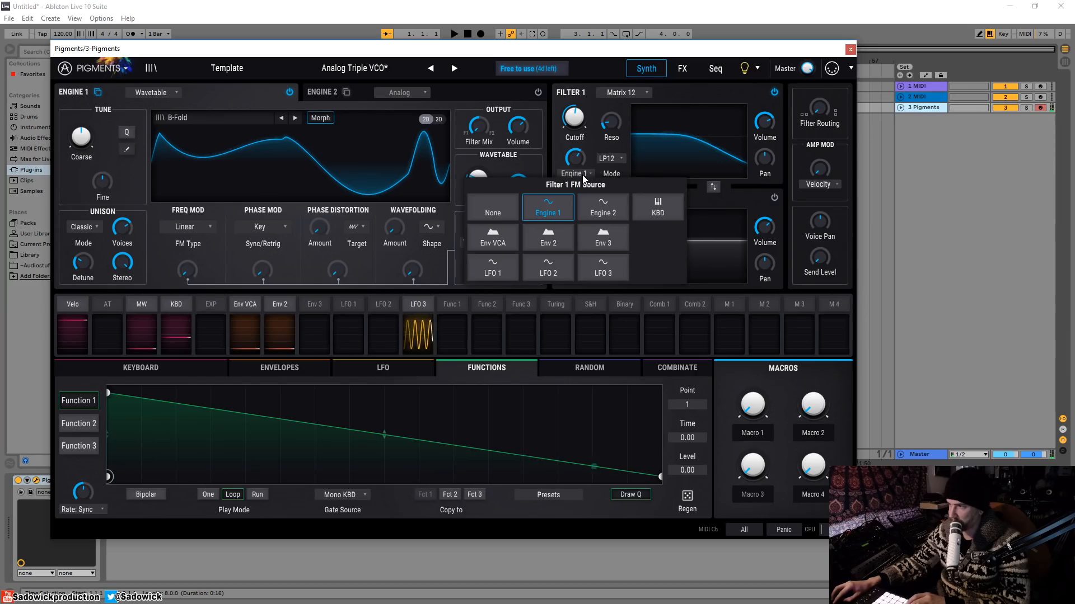
{"action": "left_click", "coordinate": [619, 213]}
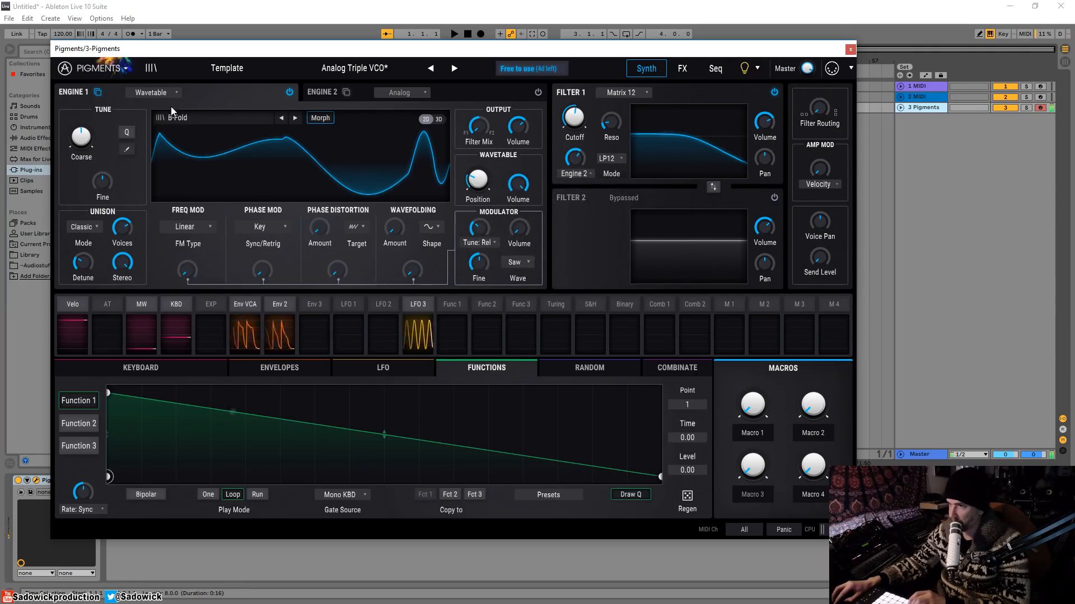
{"action": "left_click", "coordinate": [572, 175]}
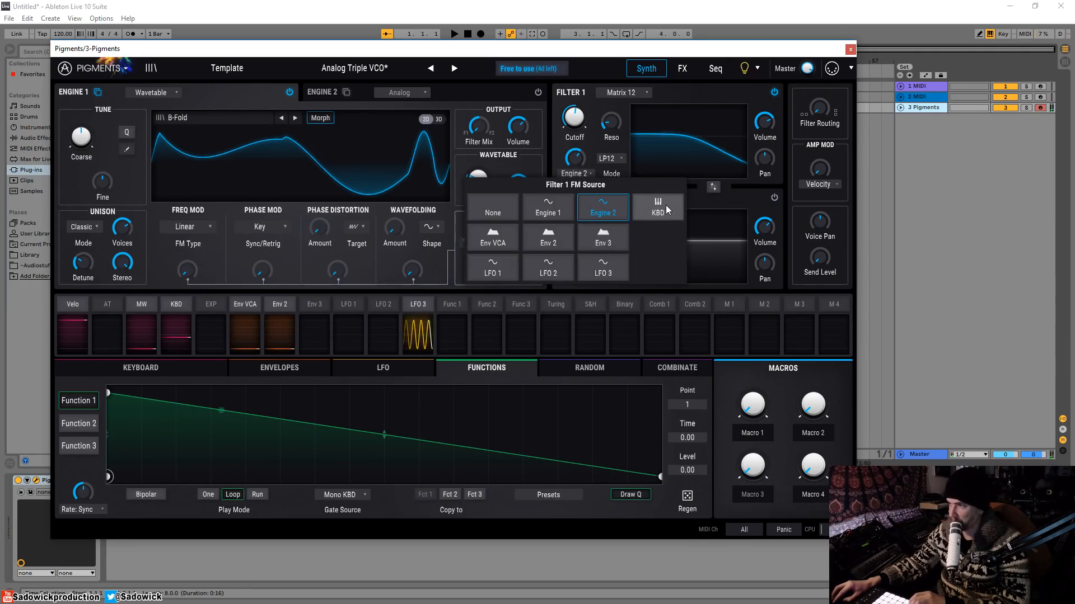
{"action": "left_click", "coordinate": [501, 274]}
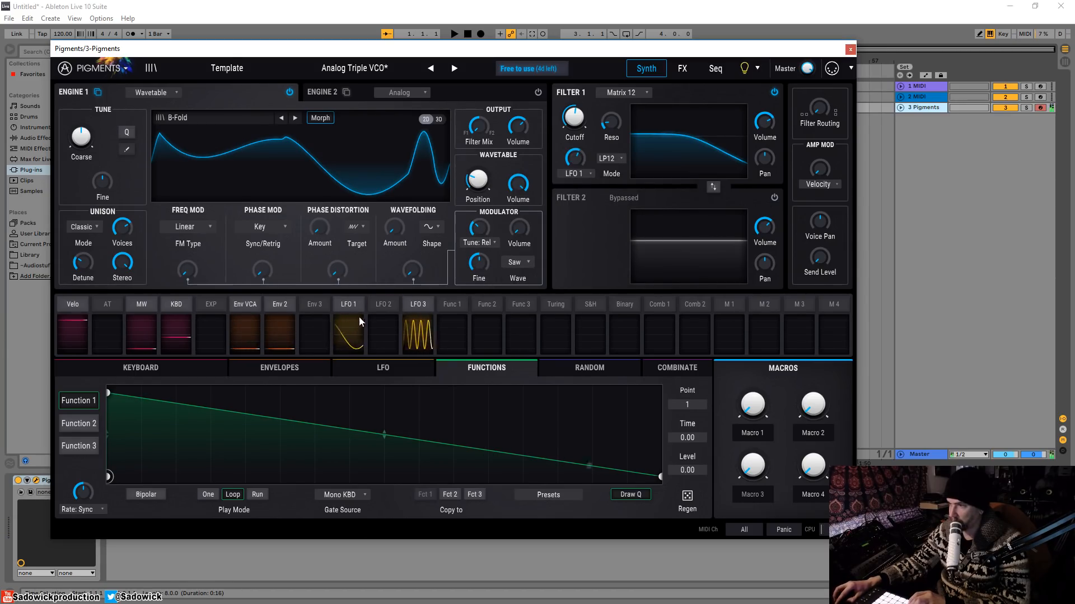
Open the LFO 1 settings, speed up its synced rate and change its rate type to Hertz.
{"action": "left_click", "coordinate": [343, 327]}
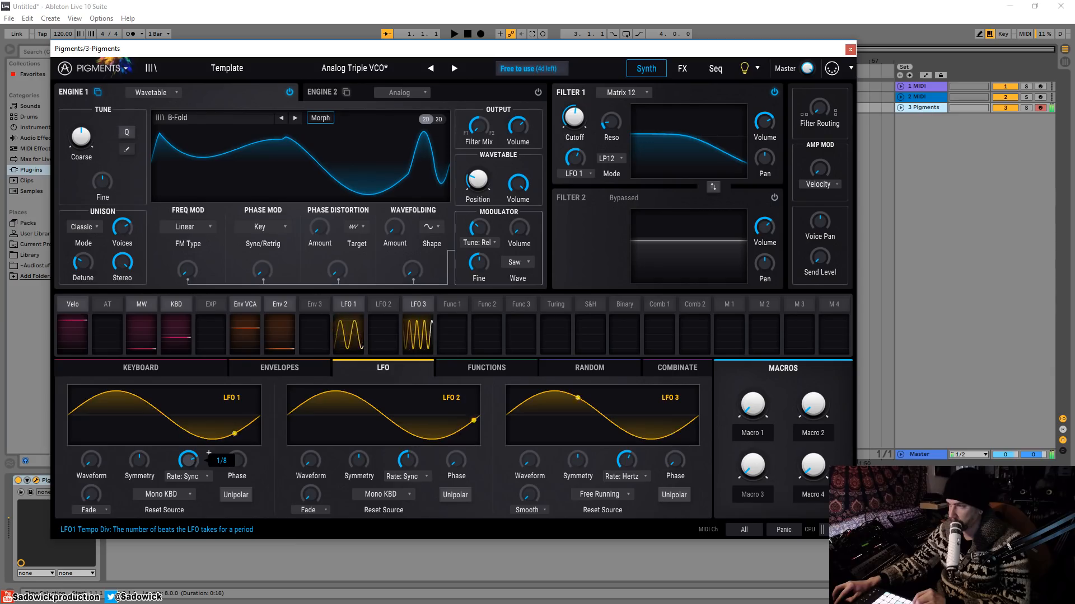
{"action": "left_click", "coordinate": [184, 476]}
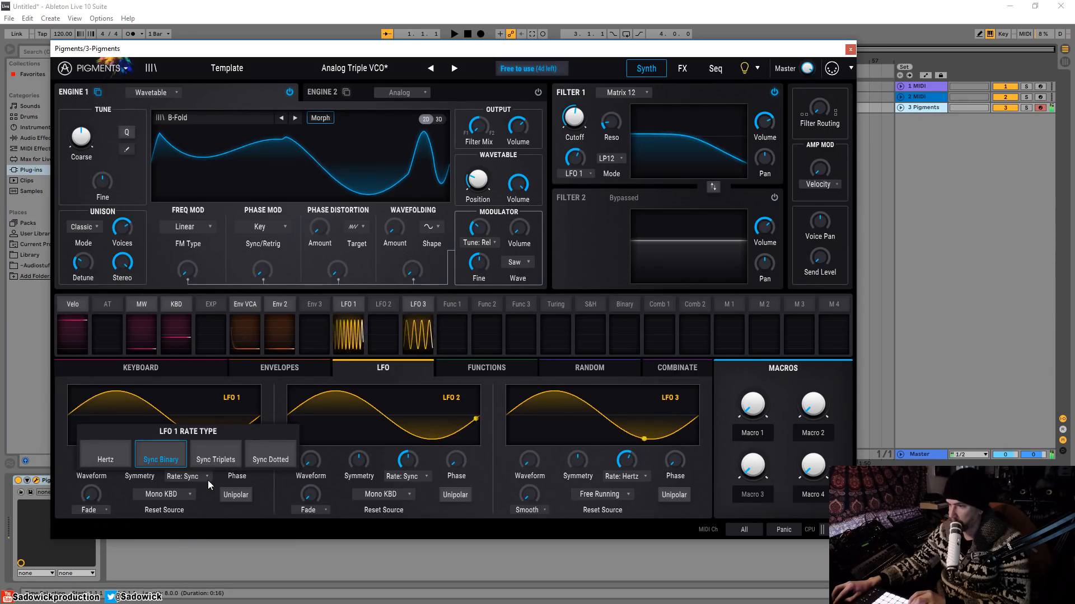
{"action": "left_click", "coordinate": [105, 459]}
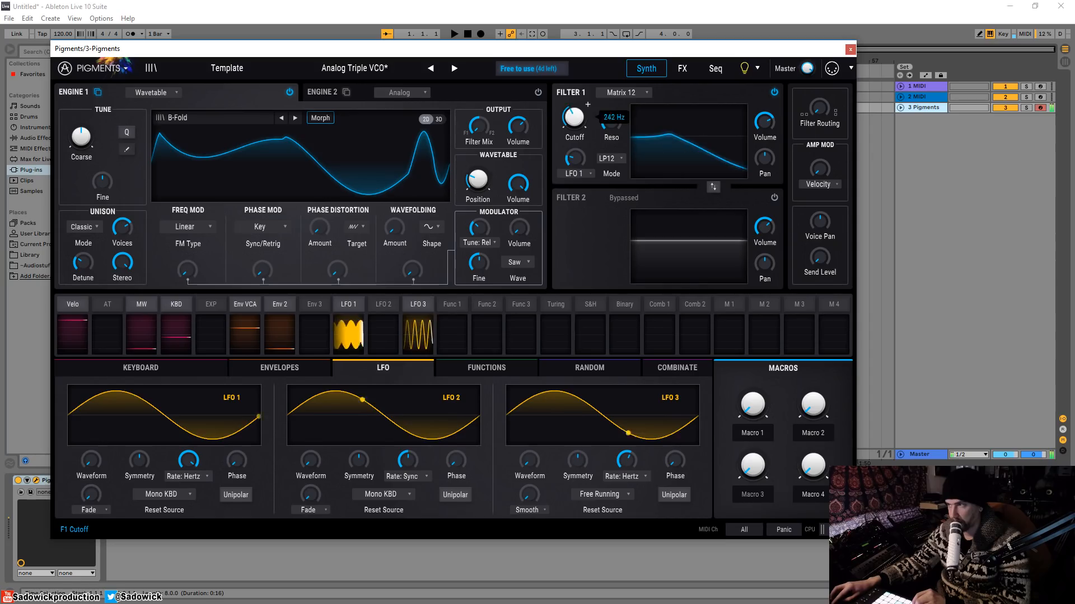
Set the Matrix 12 filter's mode to LP24.
{"action": "left_click", "coordinate": [609, 159]}
{"action": "left_click", "coordinate": [611, 195]}
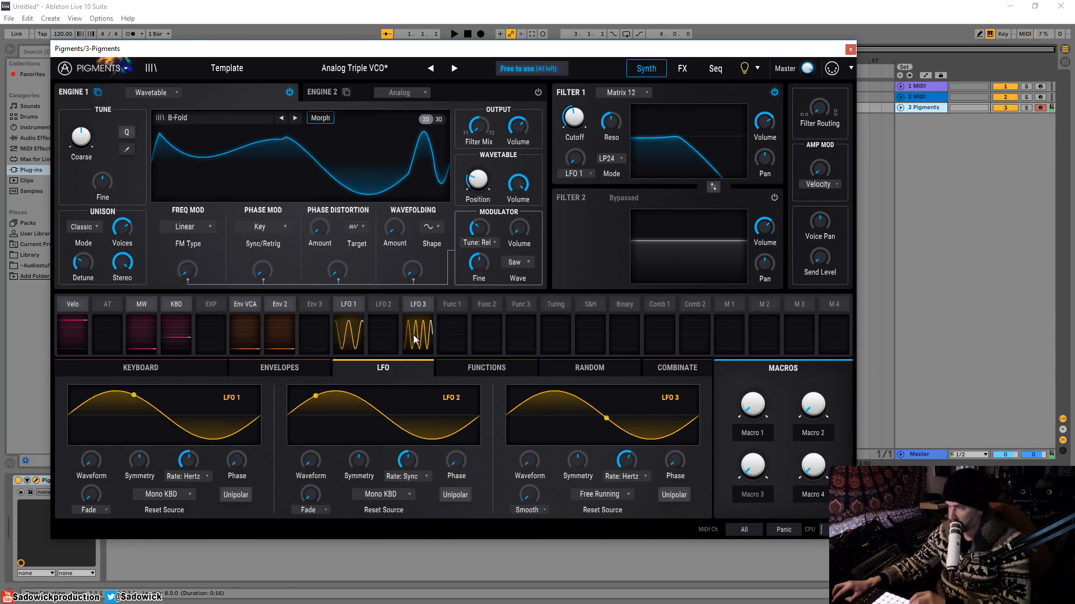
Switch Filter 1 to the Mini type and try out its drive amount.
{"action": "left_click", "coordinate": [623, 92]}
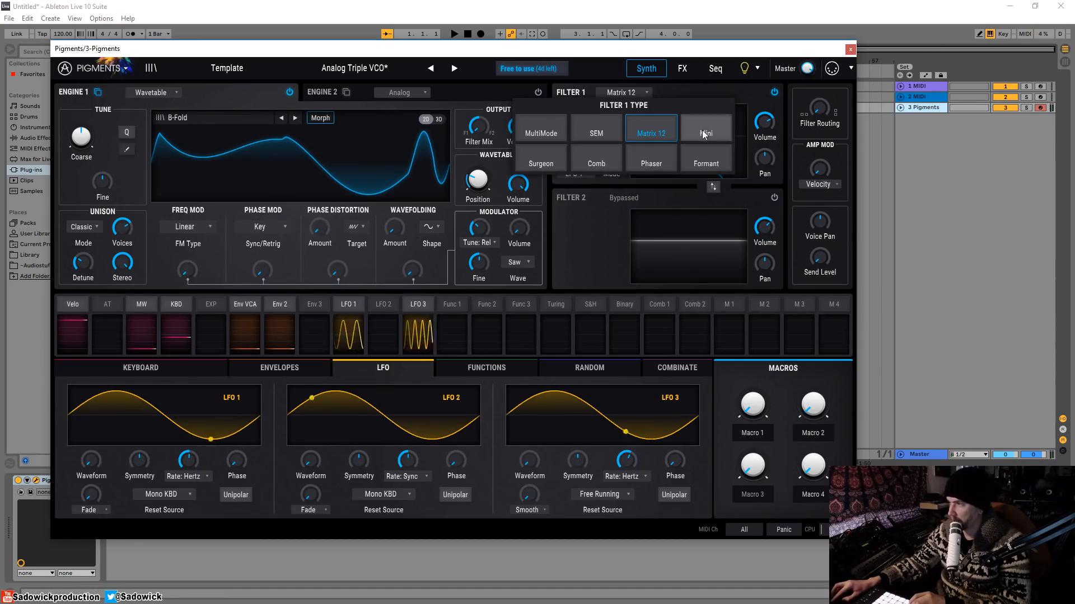
{"action": "left_click", "coordinate": [704, 133]}
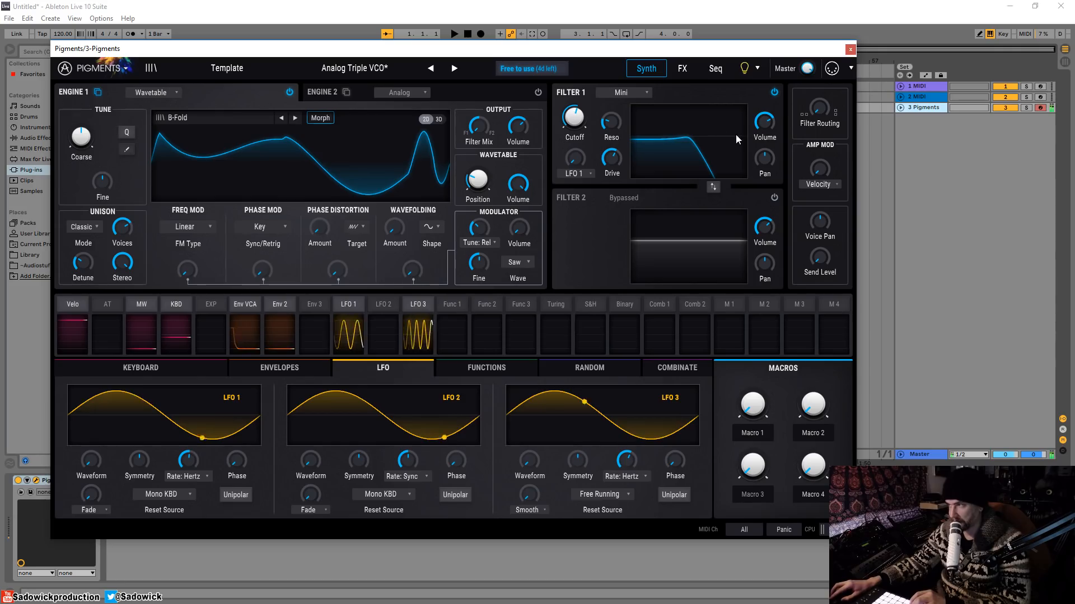
{"action": "left_click_drag", "start_coordinate": [615, 161], "coordinate": [615, 147]}
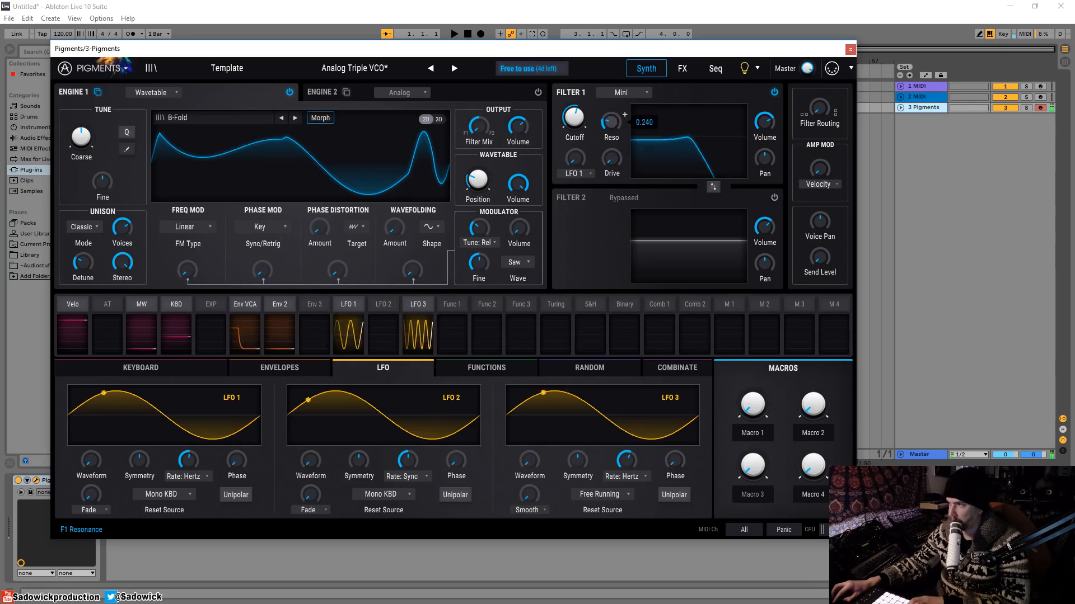
Switch Filter 1 to the Surgeon type and lower its cutoff.
{"action": "left_click", "coordinate": [610, 93]}
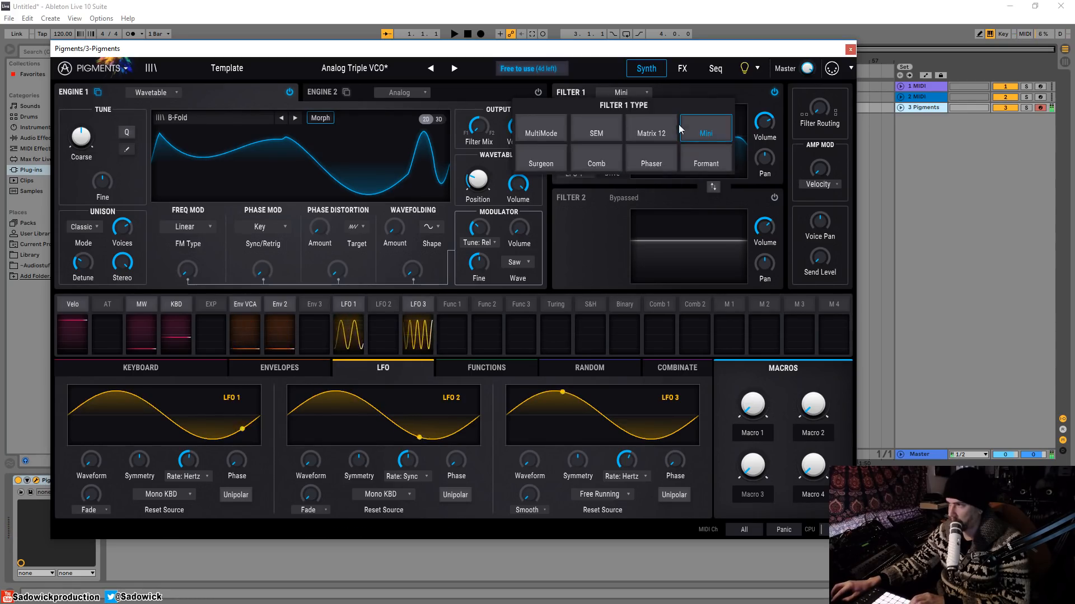
{"action": "left_click", "coordinate": [545, 158]}
{"action": "mouse_move", "coordinate": [574, 121]}
{"action": "left_mouse_down"}
{"action": "mouse_move", "coordinate": [574, 145]}
{"action": "mouse_move", "coordinate": [574, 133]}
{"action": "left_mouse_up"}
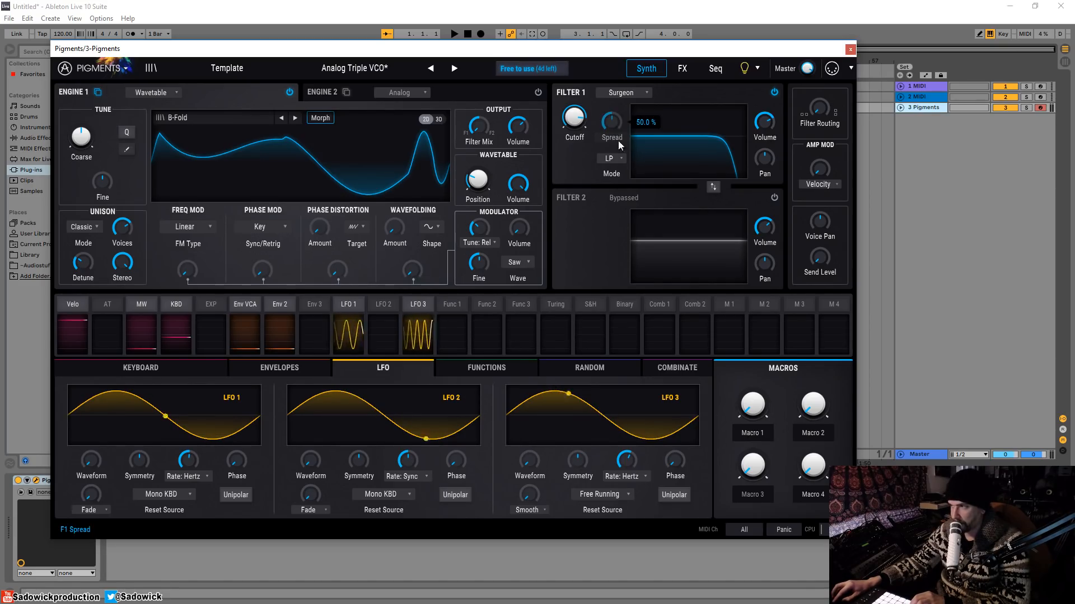
{"action": "mouse_move", "coordinate": [574, 119]}
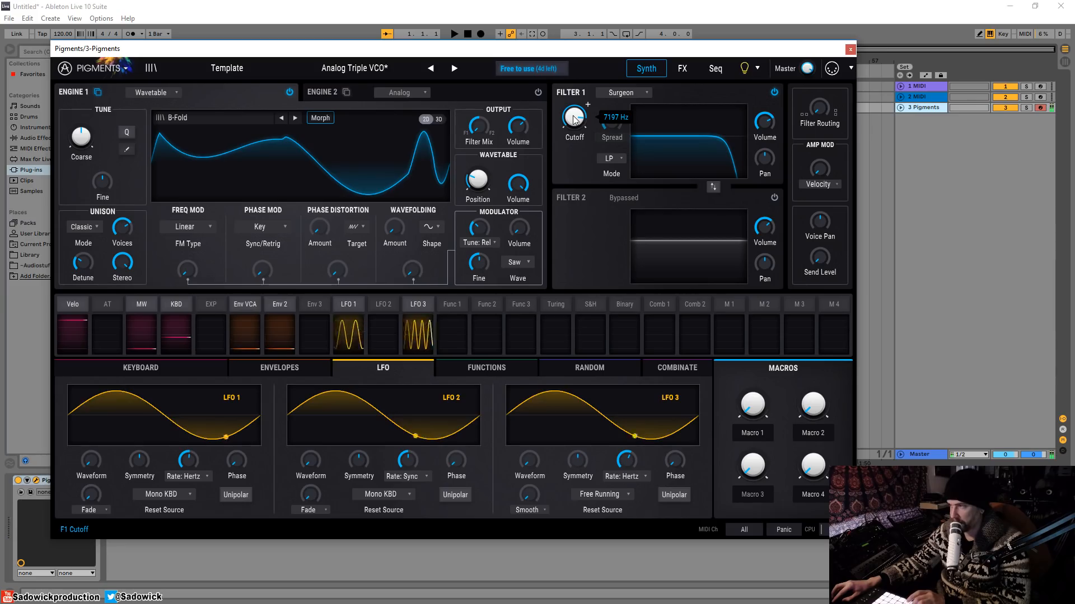
{"action": "mouse_move", "coordinate": [577, 120]}
{"action": "left_mouse_down"}
{"action": "mouse_move", "coordinate": [578, 146]}
{"action": "mouse_move", "coordinate": [582, 125]}
{"action": "left_mouse_up"}
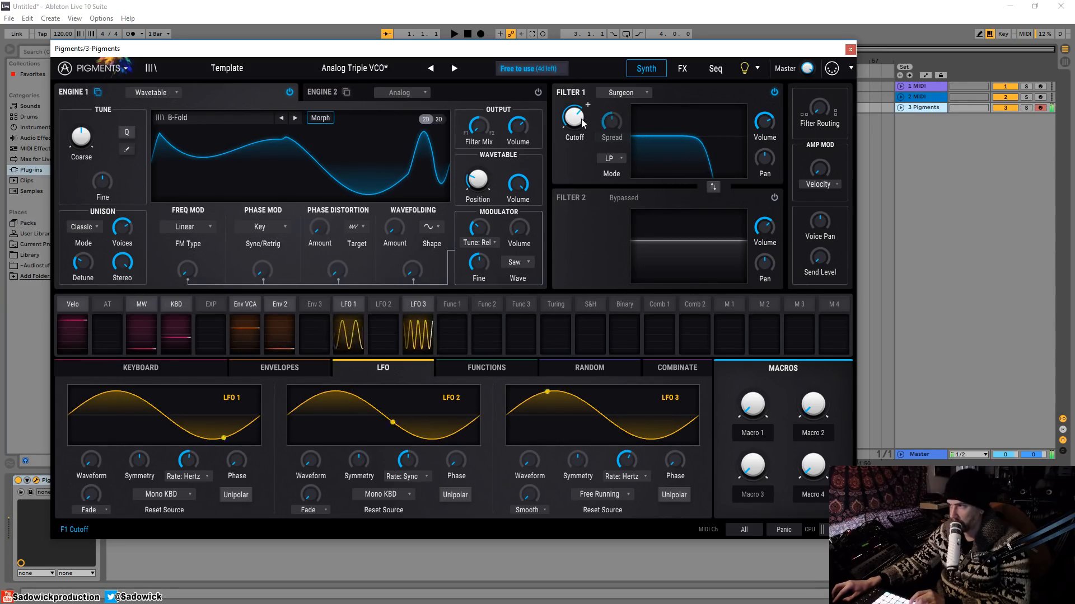
Set the Surgeon filter's mode to BP and sweep its cutoff down and back up.
{"action": "left_click", "coordinate": [610, 159]}
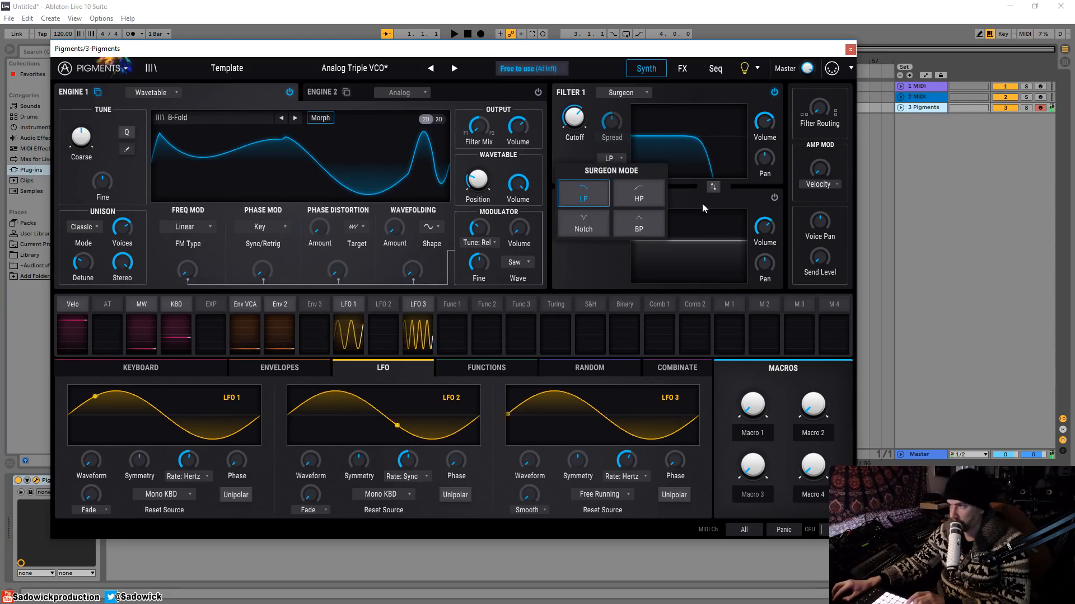
{"action": "left_click", "coordinate": [639, 224]}
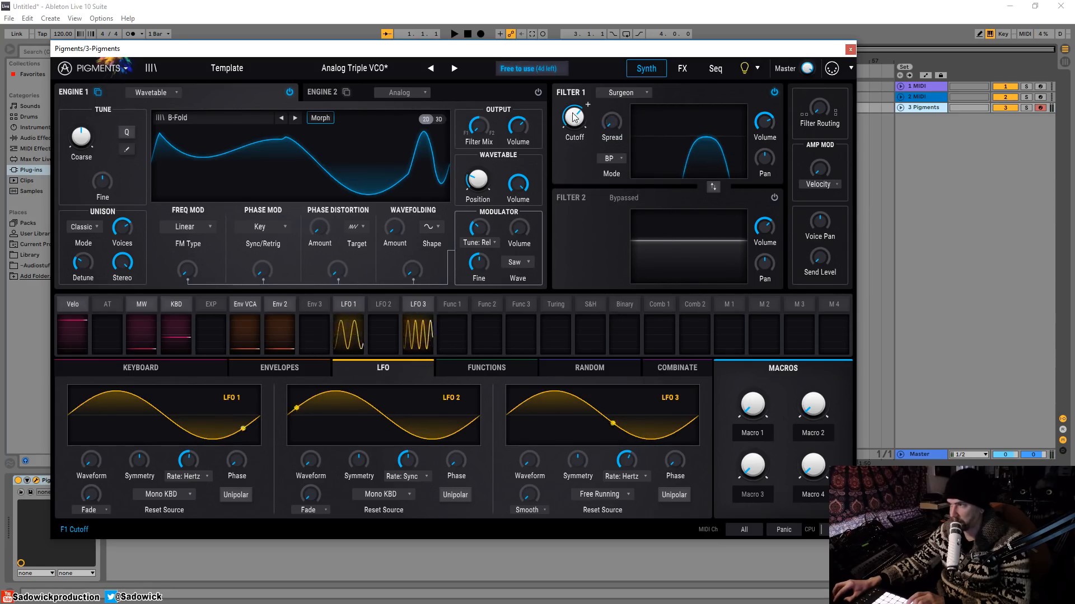
{"action": "left_click_drag", "start_coordinate": [573, 116], "coordinate": [606, 140]}
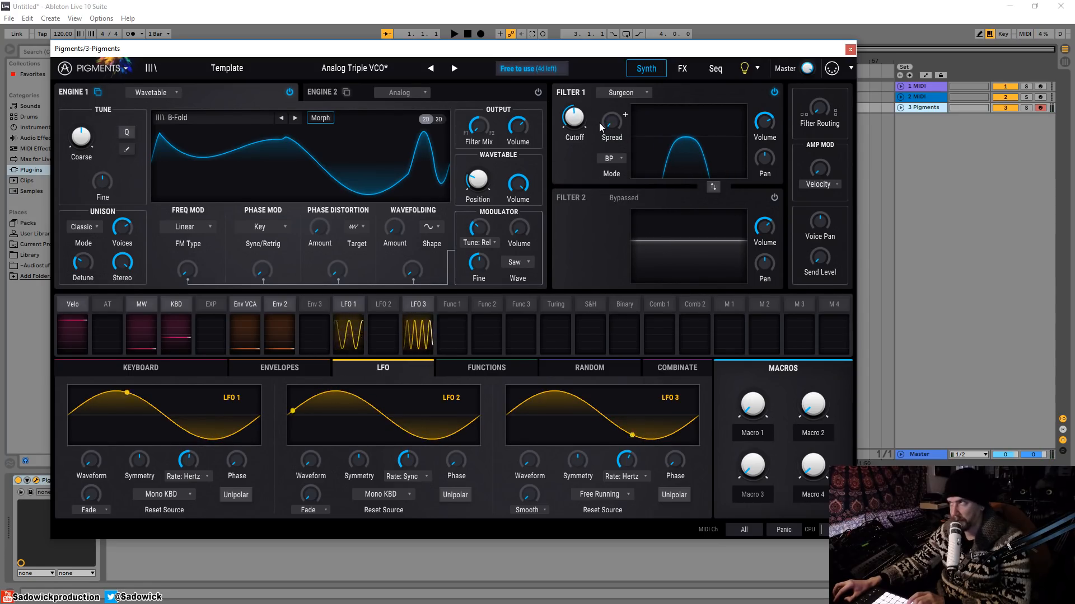
{"action": "mouse_move", "coordinate": [580, 116]}
{"action": "left_mouse_down"}
{"action": "mouse_move", "coordinate": [580, 106]}
{"action": "mouse_move", "coordinate": [580, 126]}
{"action": "mouse_move", "coordinate": [576, 114]}
{"action": "left_mouse_up"}
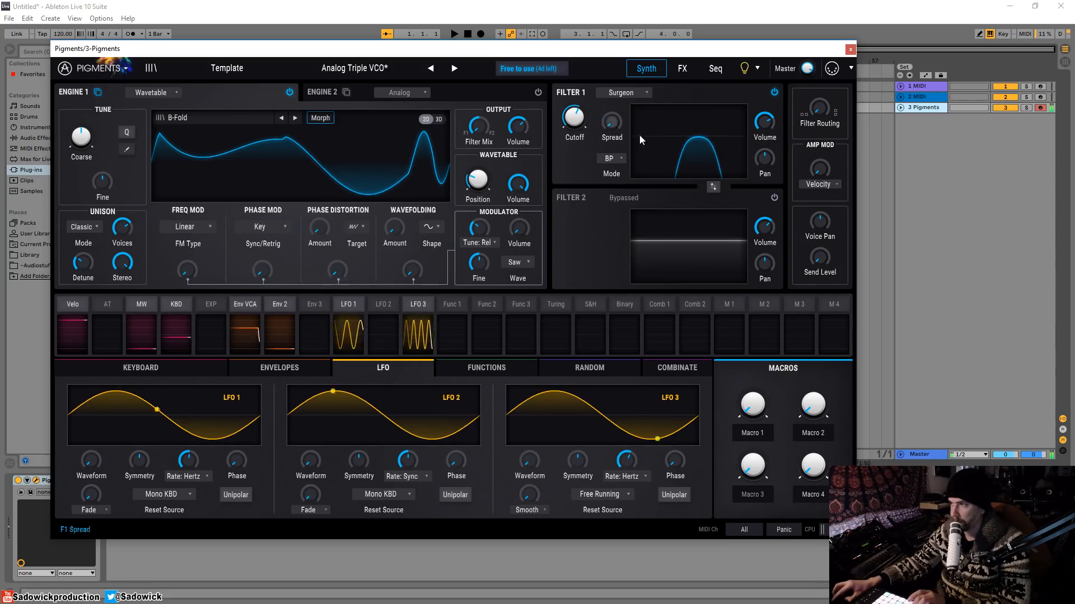
Switch Filter 1 to the Comb type and sweep its frequency up and down.
{"action": "left_click", "coordinate": [621, 92]}
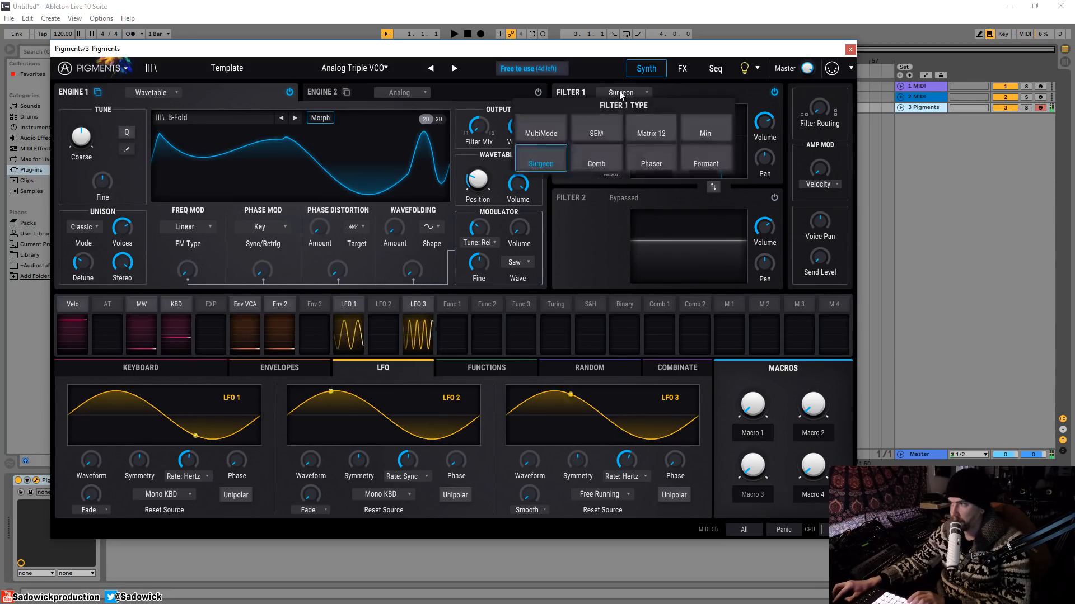
{"action": "left_click", "coordinate": [607, 162]}
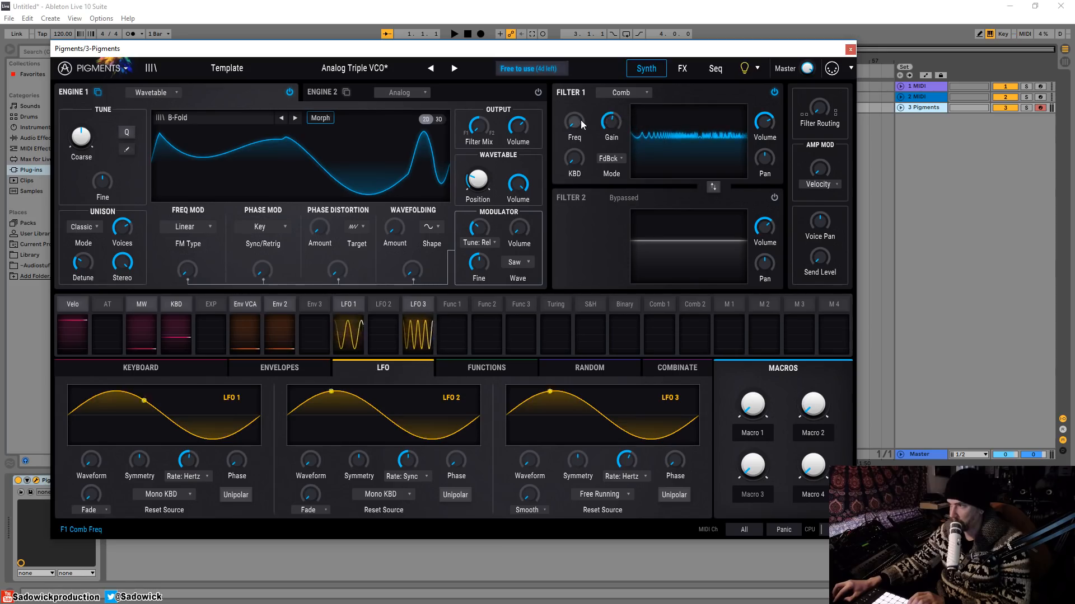
{"action": "left_click_drag", "start_coordinate": [582, 125], "coordinate": [575, 156]}
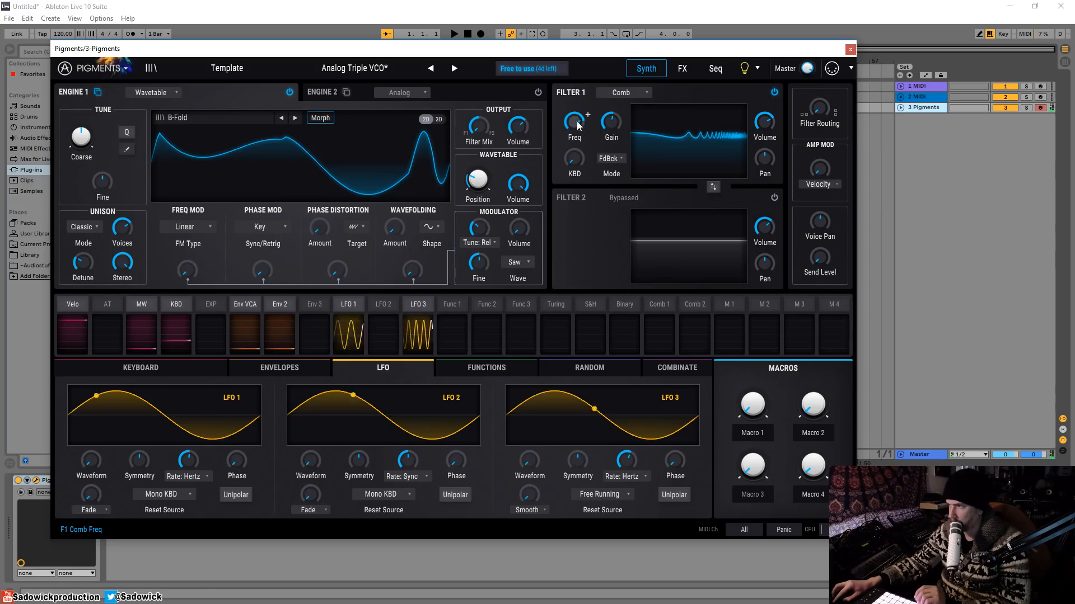
{"action": "left_click_drag", "start_coordinate": [578, 125], "coordinate": [578, 155]}
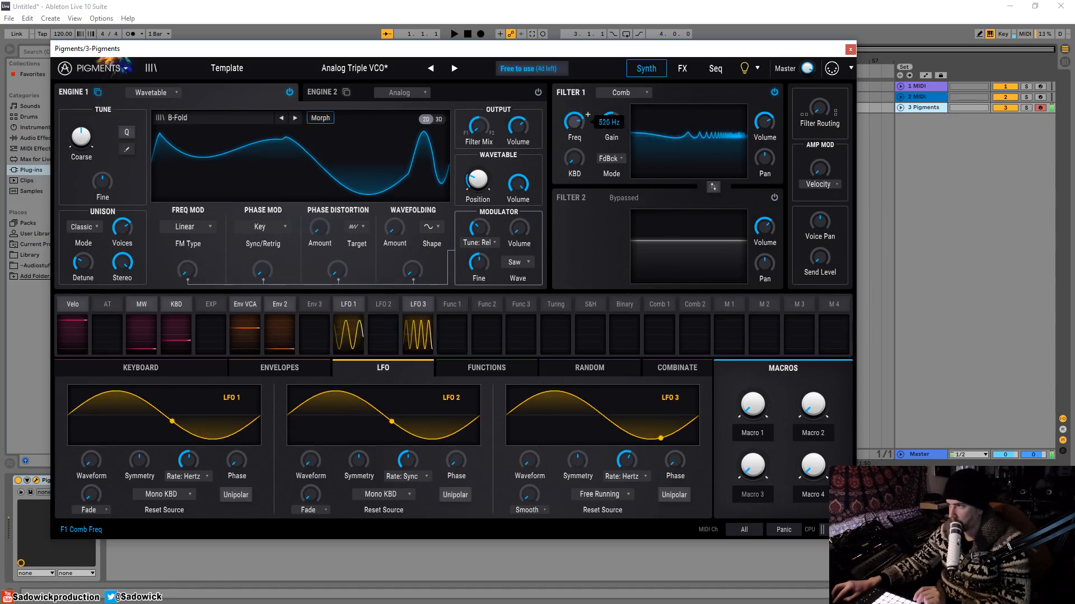
{"action": "left_click_drag", "start_coordinate": [573, 120], "coordinate": [576, 115]}
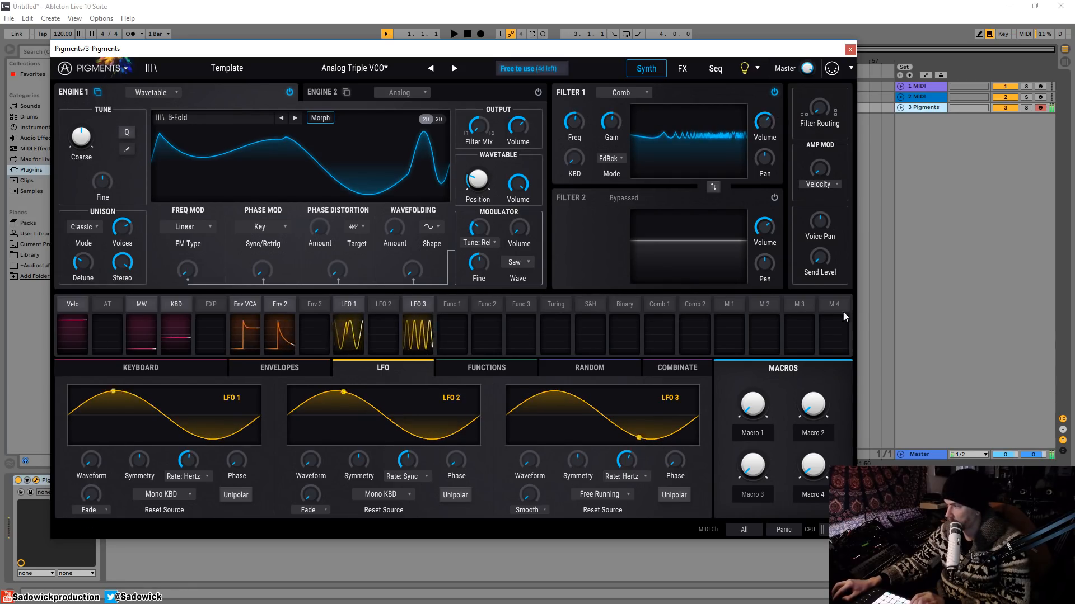
Open the FabFilter Pro-L 2 limiter on the Master track, arrange it beside the Pigments window and reselect the 3 Pigments track.
{"action": "left_click", "coordinate": [913, 450]}
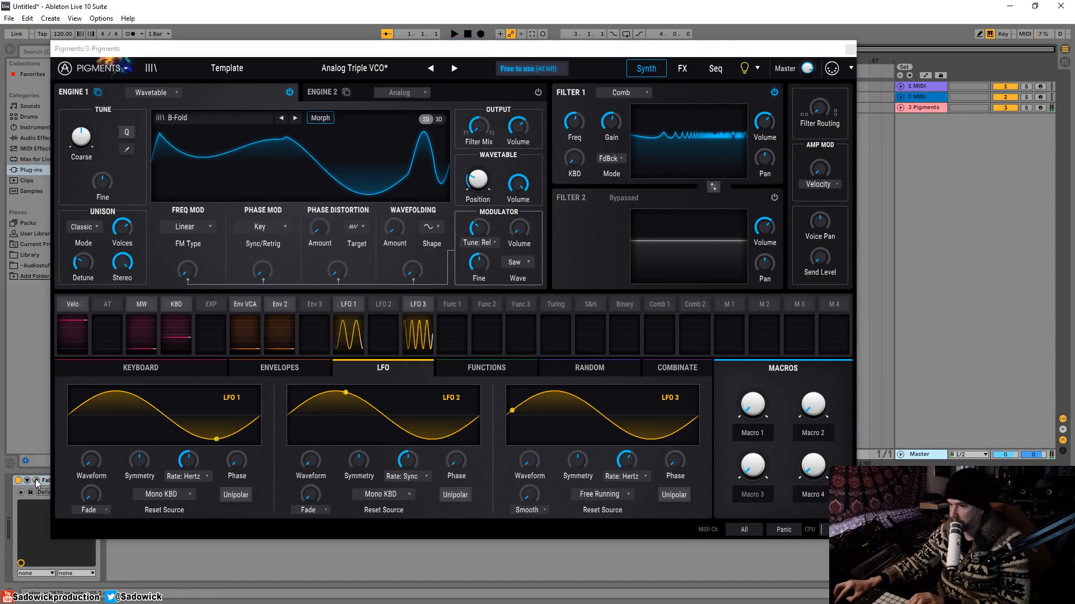
{"action": "left_click", "coordinate": [36, 481]}
{"action": "left_click_drag", "start_coordinate": [547, 34], "coordinate": [918, 160]}
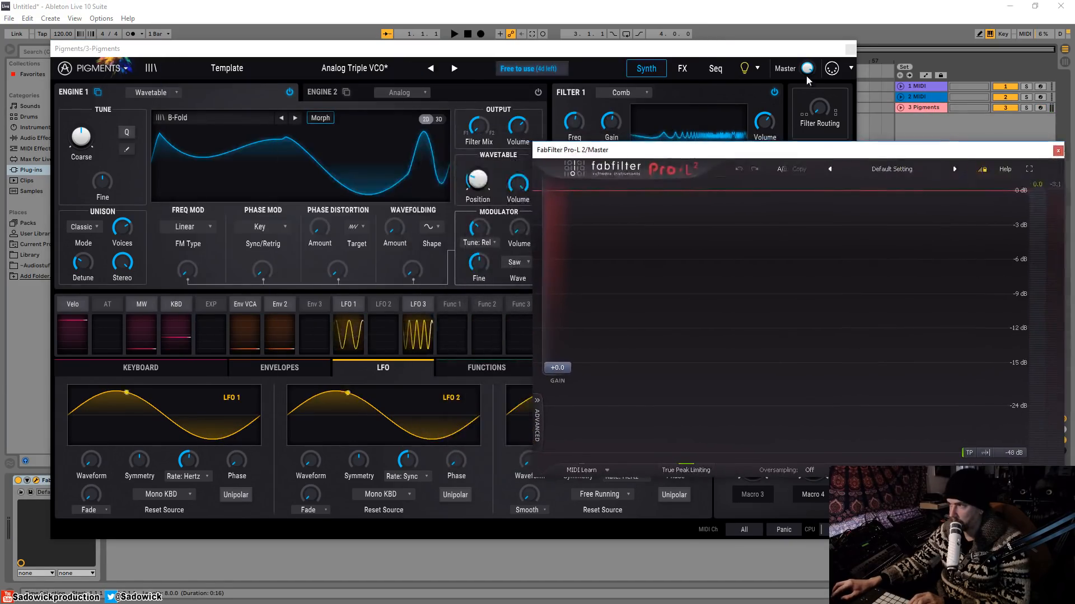
{"action": "left_click_drag", "start_coordinate": [740, 49], "coordinate": [687, 41]}
{"action": "left_click", "coordinate": [944, 108]}
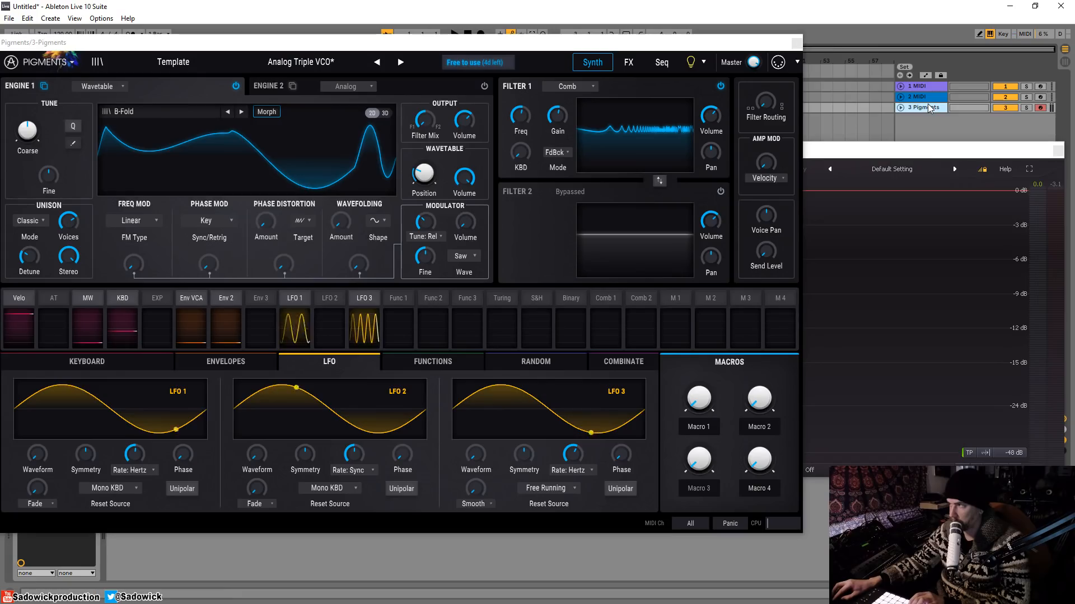
Set the comb filter's mode to Feedforward and try out its gain and frequency.
{"action": "mouse_move", "coordinate": [527, 120]}
{"action": "left_mouse_down"}
{"action": "mouse_move", "coordinate": [527, 131]}
{"action": "mouse_move", "coordinate": [562, 119]}
{"action": "mouse_move", "coordinate": [562, 106]}
{"action": "mouse_move", "coordinate": [519, 107]}
{"action": "mouse_move", "coordinate": [519, 124]}
{"action": "left_mouse_up"}
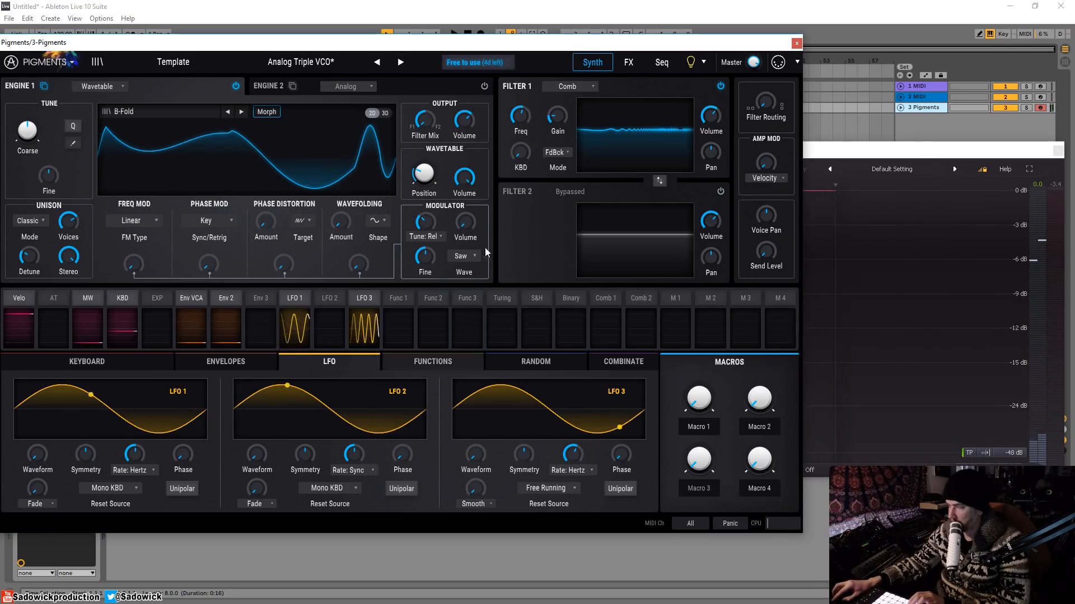
{"action": "left_click", "coordinate": [556, 153]}
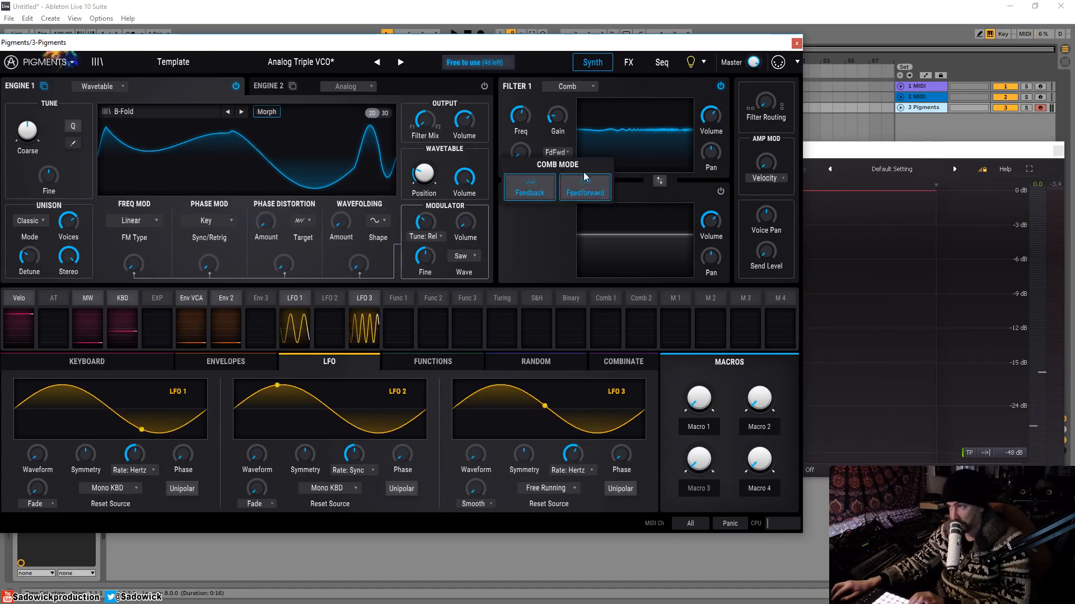
{"action": "left_click", "coordinate": [573, 179]}
{"action": "left_click_drag", "start_coordinate": [554, 122], "coordinate": [554, 84]}
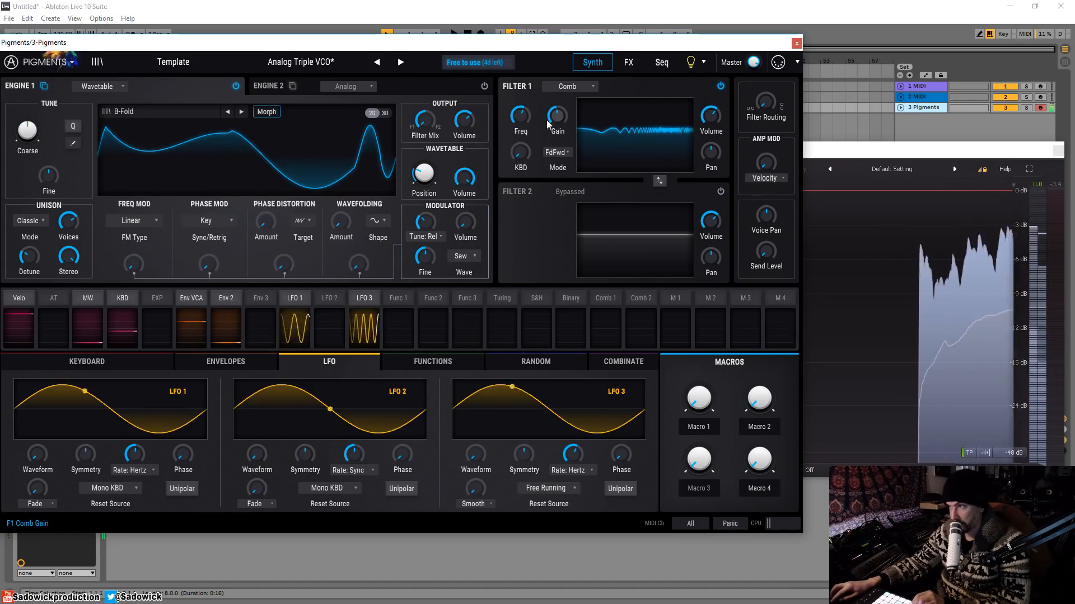
{"action": "mouse_move", "coordinate": [520, 119]}
{"action": "left_mouse_down"}
{"action": "mouse_move", "coordinate": [520, 143]}
{"action": "mouse_move", "coordinate": [520, 123]}
{"action": "left_mouse_up"}
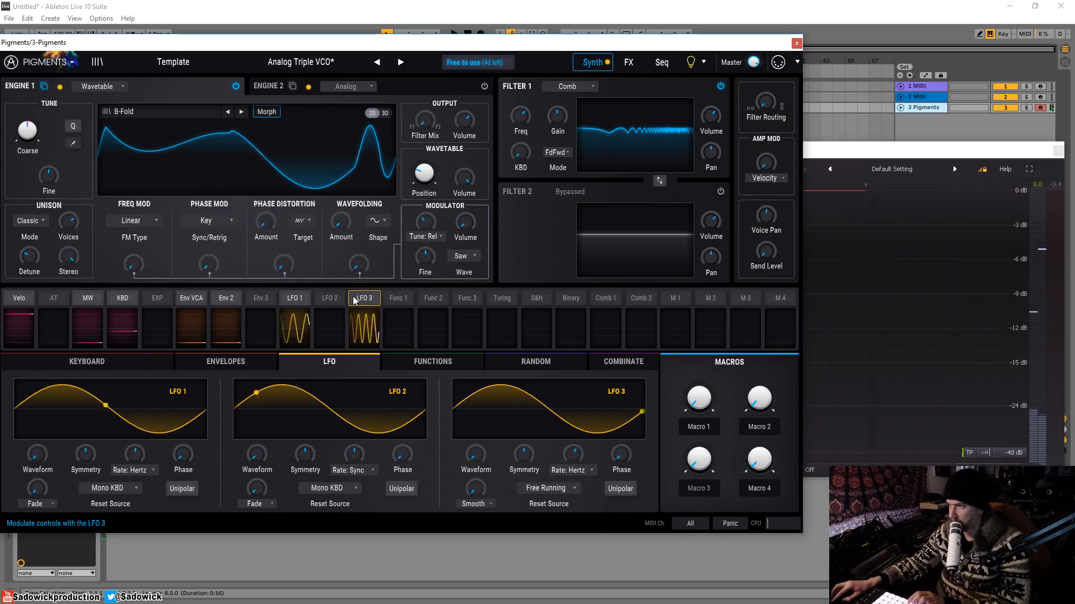
Slow down LFO 1's rate and route it to Filter 1's comb frequency with an amount of 0.32.
{"action": "left_click", "coordinate": [298, 304]}
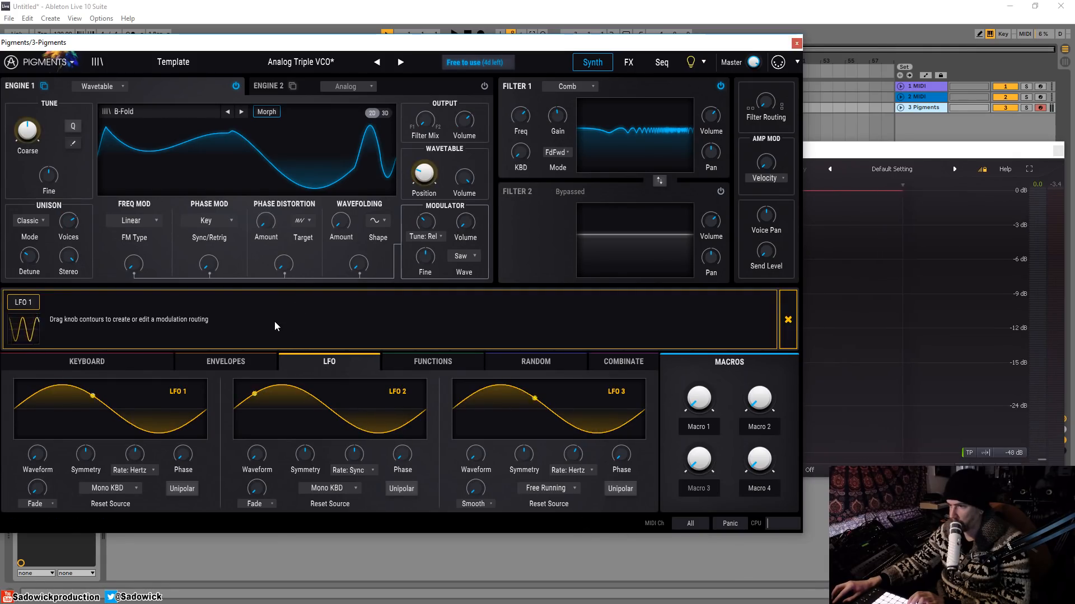
{"action": "left_click", "coordinate": [786, 319]}
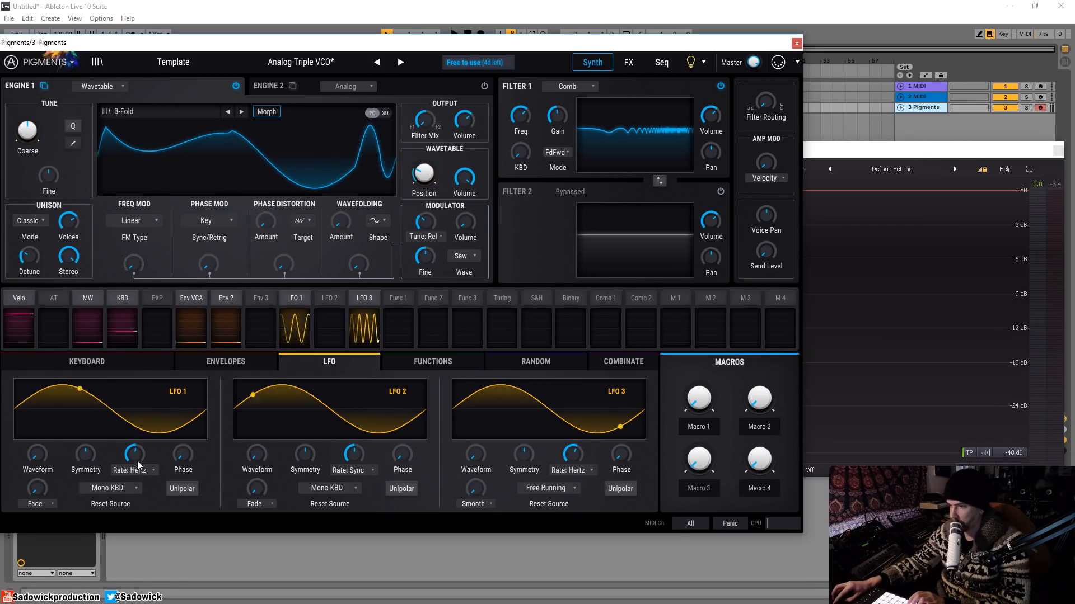
{"action": "left_click", "coordinate": [293, 299]}
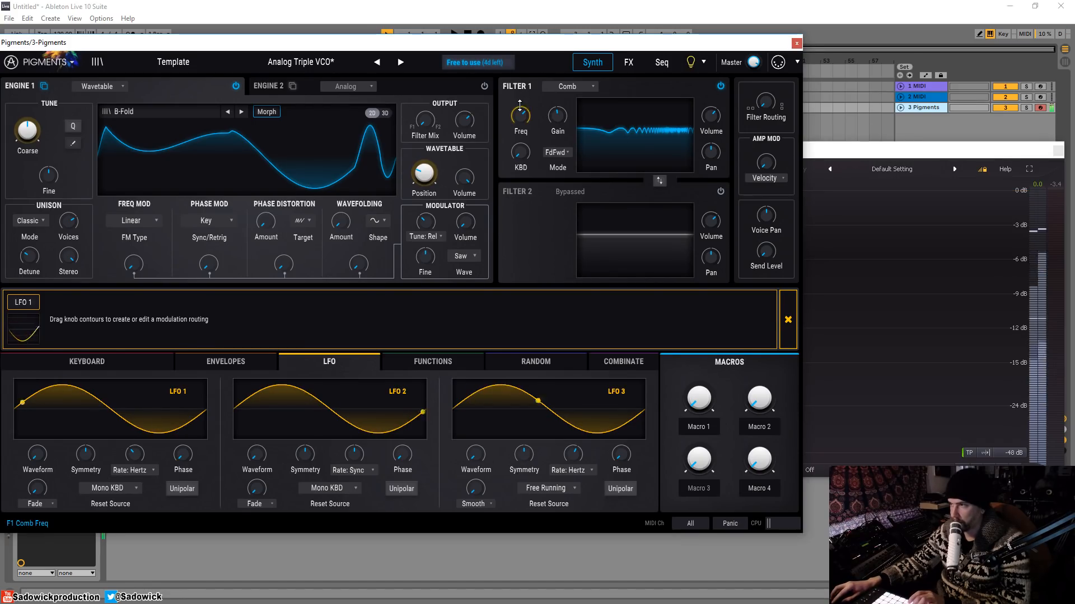
{"action": "left_click_drag", "start_coordinate": [520, 116], "coordinate": [520, 104]}
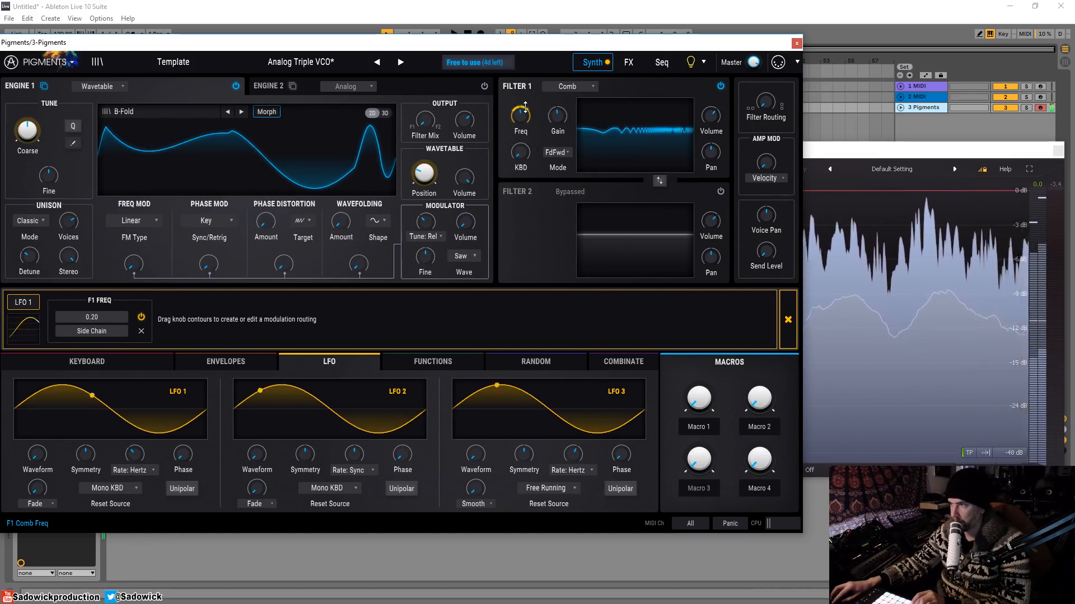
{"action": "left_click_drag", "start_coordinate": [525, 109], "coordinate": [525, 102]}
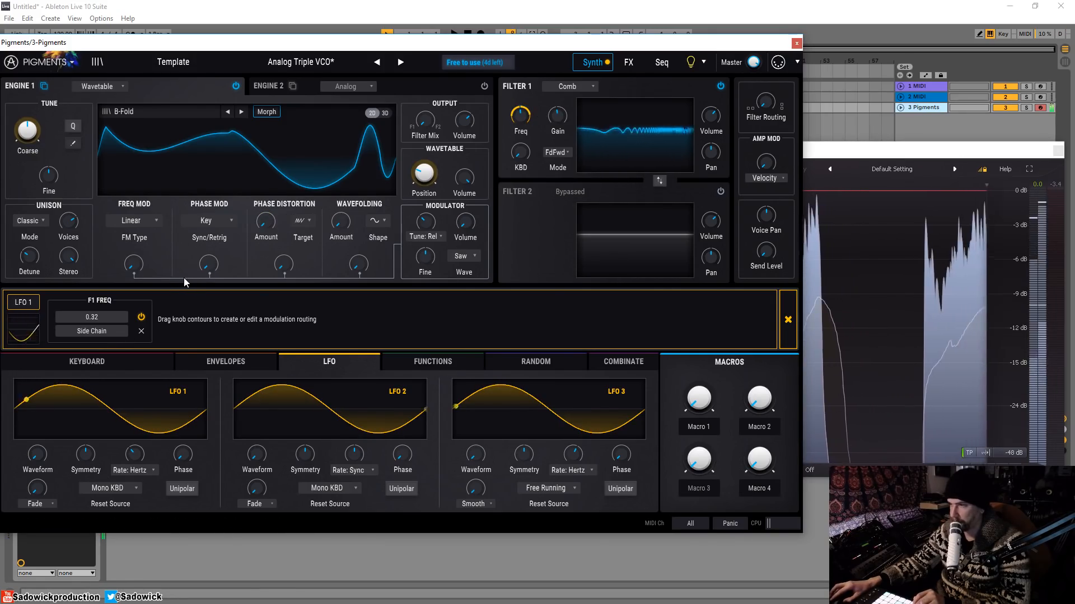
Compare the comb frequency with LFO 1's routing off and on, then lower the frequency to about 93 Hz.
{"action": "left_click", "coordinate": [141, 316]}
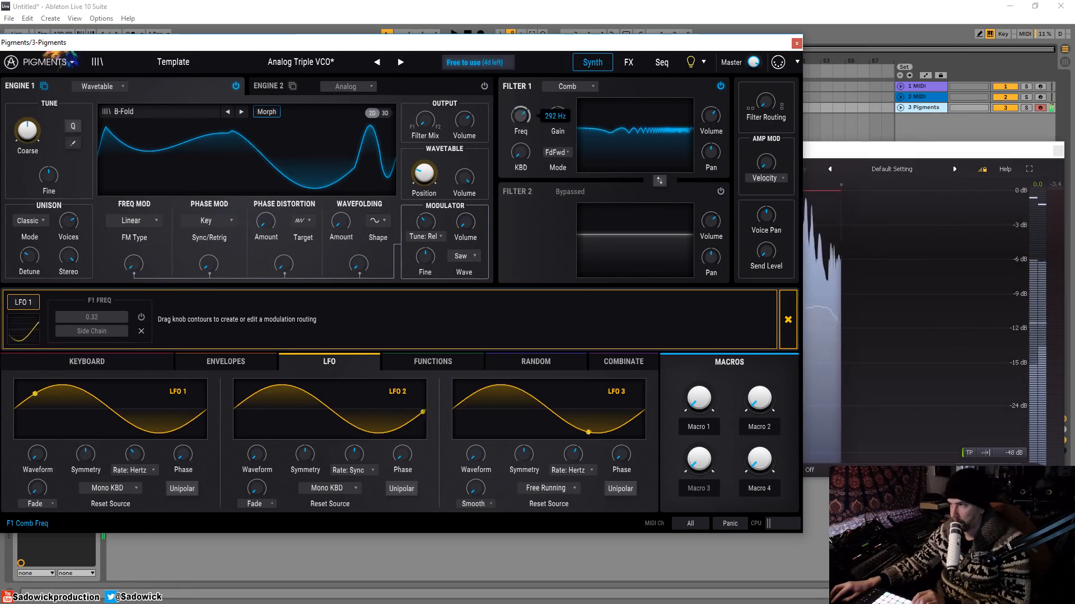
{"action": "left_click", "coordinate": [141, 317]}
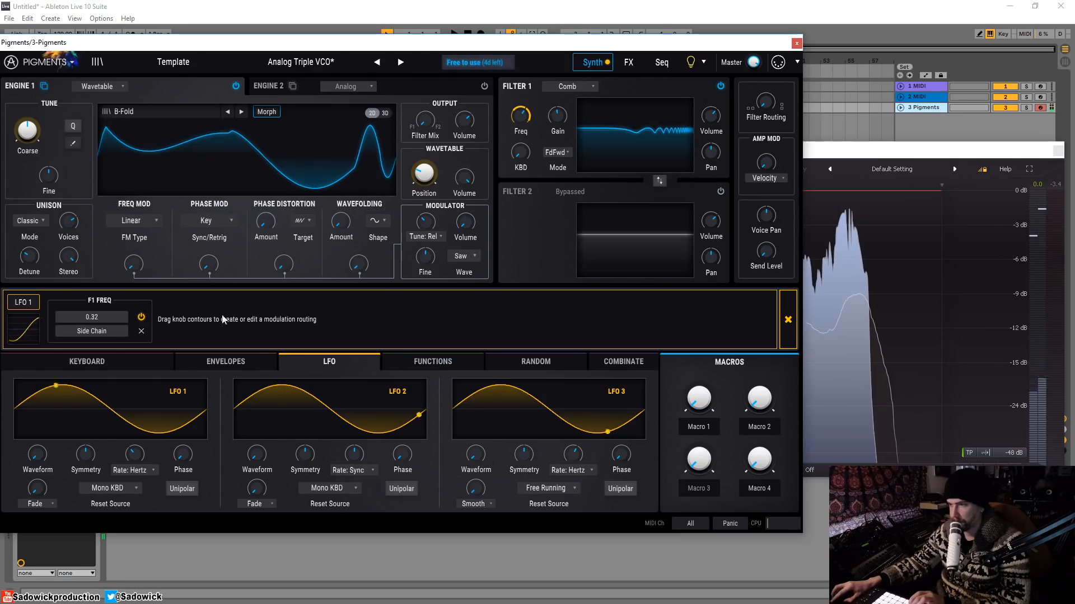
{"action": "left_click_drag", "start_coordinate": [520, 118], "coordinate": [520, 129]}
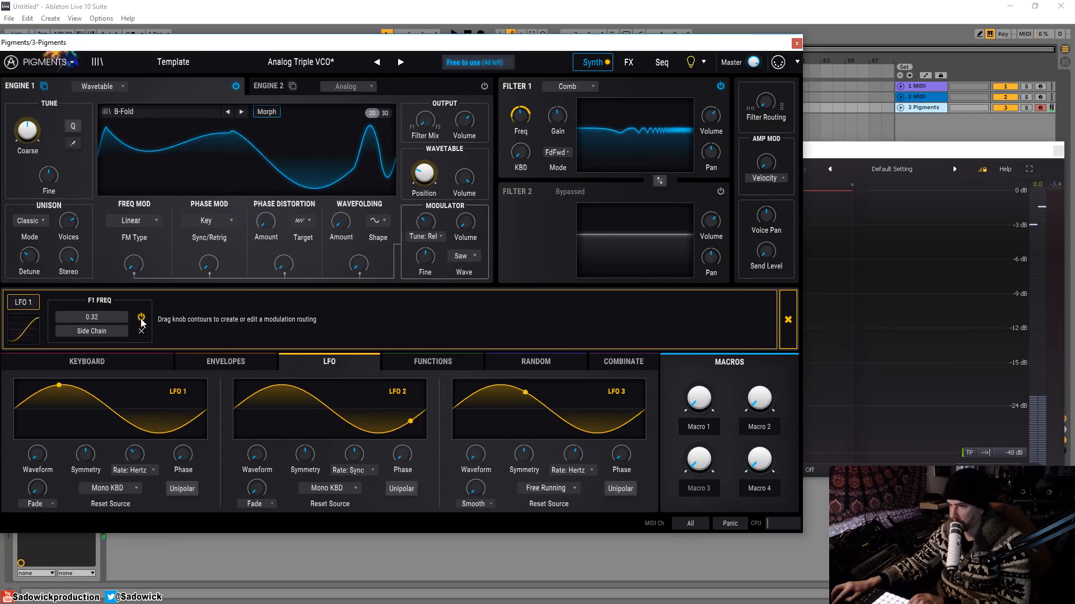
{"action": "left_click_drag", "start_coordinate": [520, 122], "coordinate": [520, 147]}
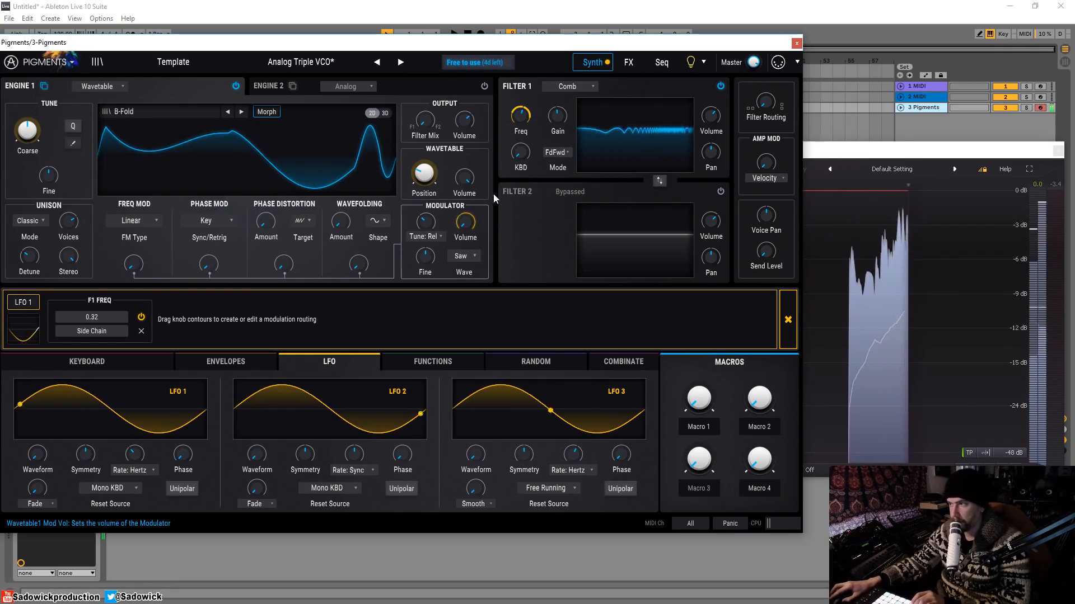
{"action": "mouse_move", "coordinate": [521, 120]}
{"action": "left_mouse_down"}
{"action": "mouse_move", "coordinate": [520, 138]}
{"action": "mouse_move", "coordinate": [521, 126]}
{"action": "left_mouse_up"}
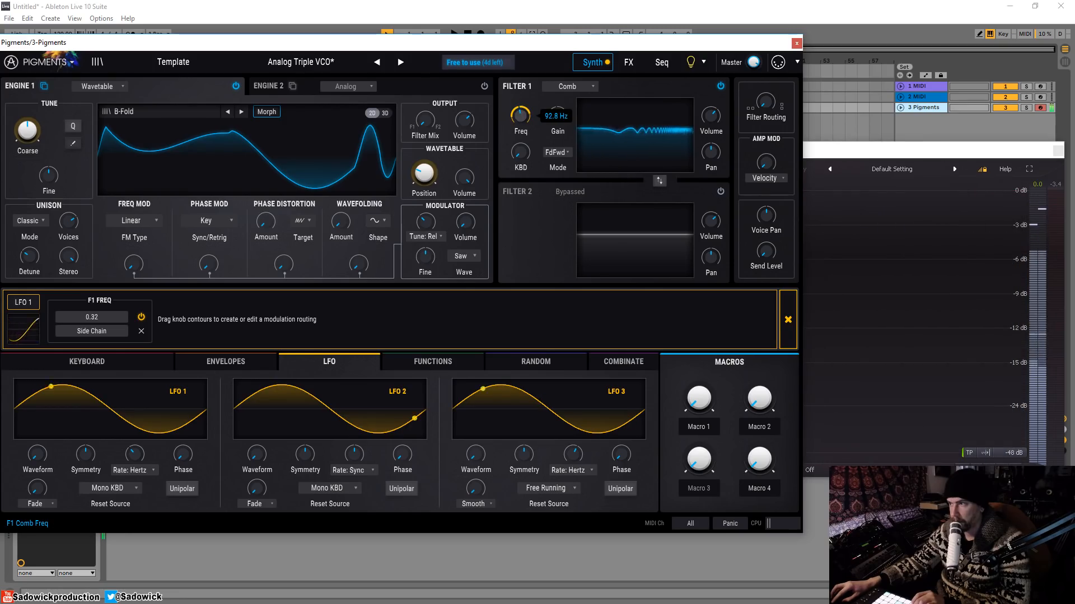
Set the comb filter's mode back to Feedback and disable LFO 1's routing to its frequency.
{"action": "left_click", "coordinate": [554, 153]}
{"action": "left_click", "coordinate": [521, 192]}
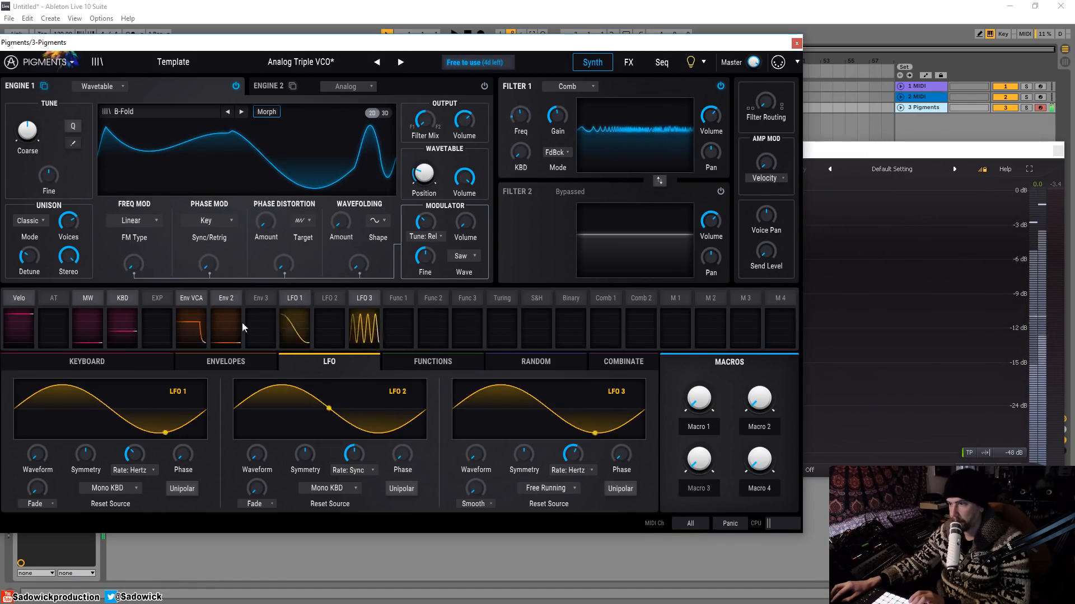
{"action": "left_click", "coordinate": [293, 299]}
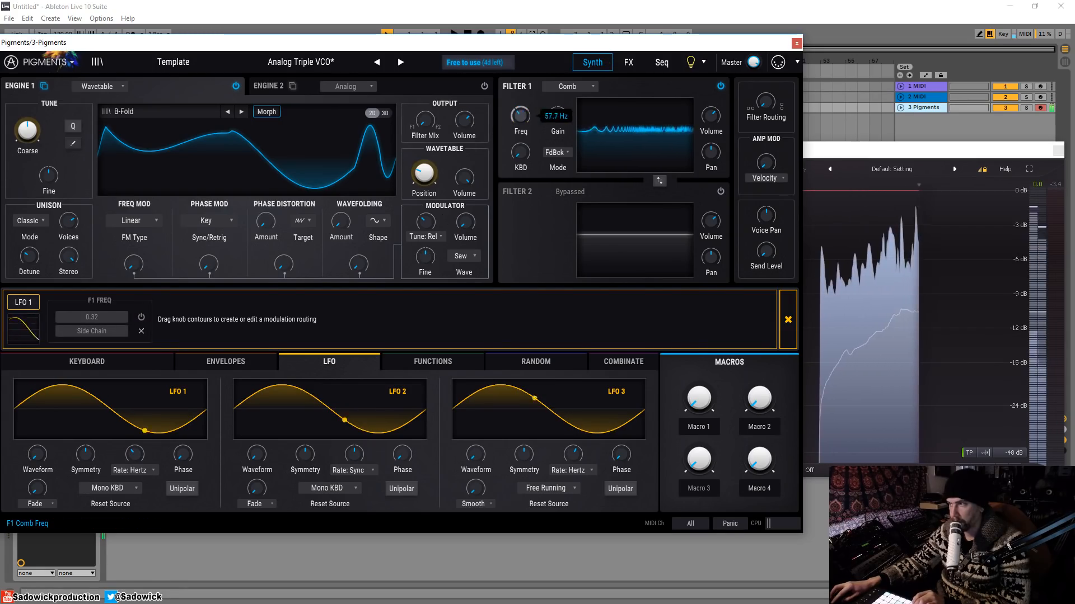
Switch Filter 1 to the Phaser type, set it to 12 poles and sweep its cutoff down to about 97 Hz.
{"action": "left_click", "coordinate": [574, 88]}
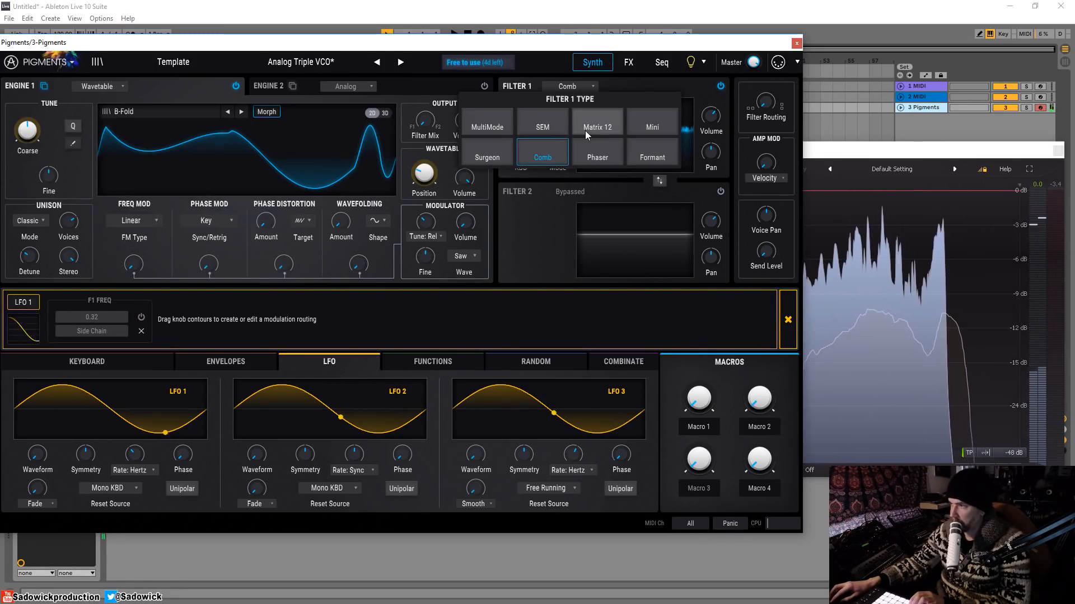
{"action": "left_click", "coordinate": [593, 149]}
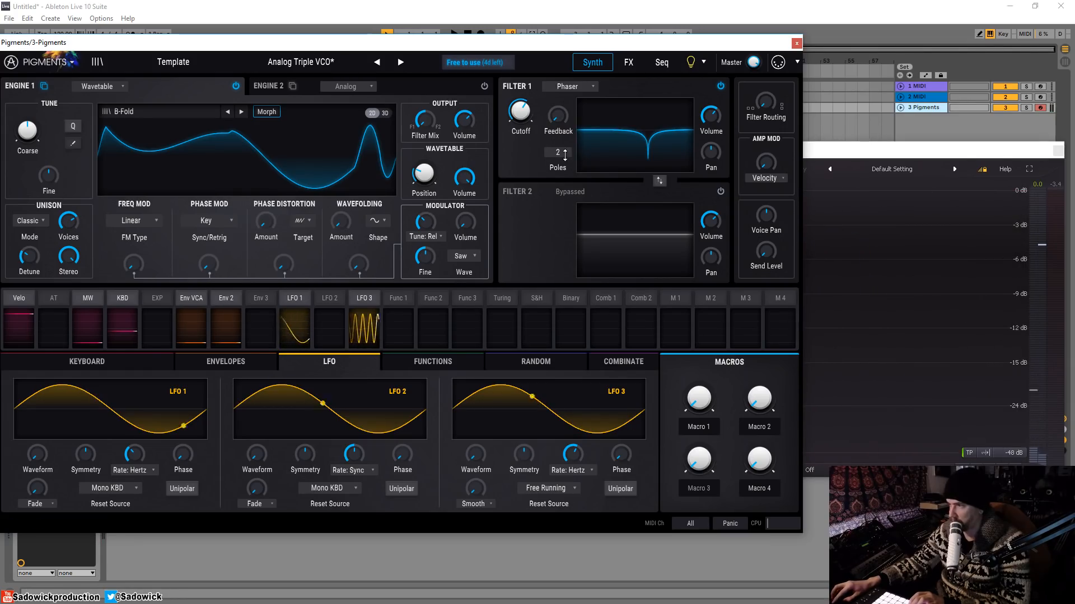
{"action": "left_click_drag", "start_coordinate": [530, 115], "coordinate": [530, 176]}
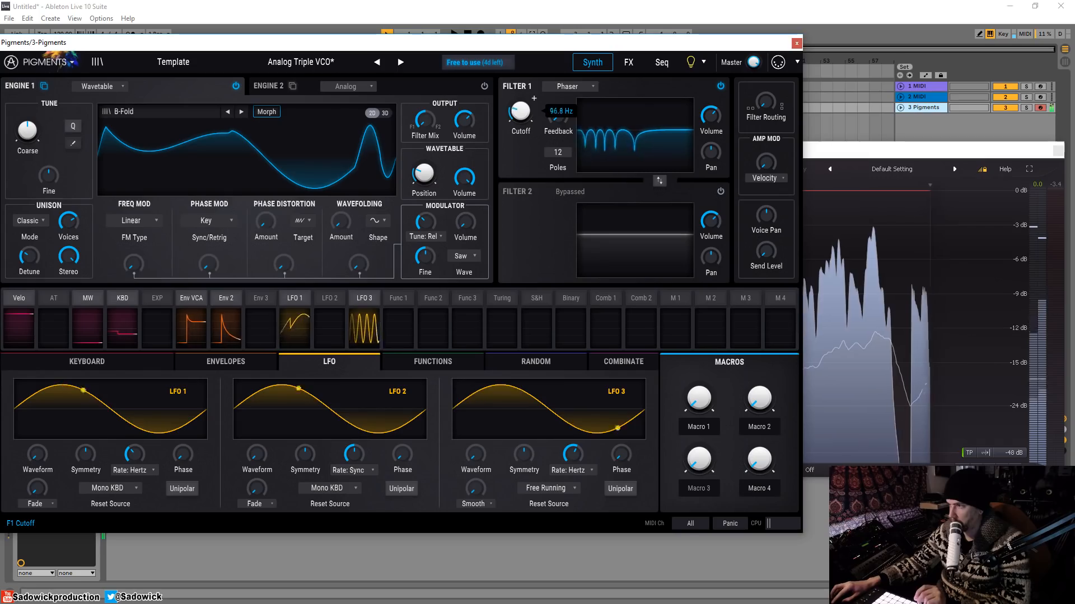
Adjust the phaser's feedback and sweep Filter 1's cutoff upward.
{"action": "left_click_drag", "start_coordinate": [559, 116], "coordinate": [558, 56]}
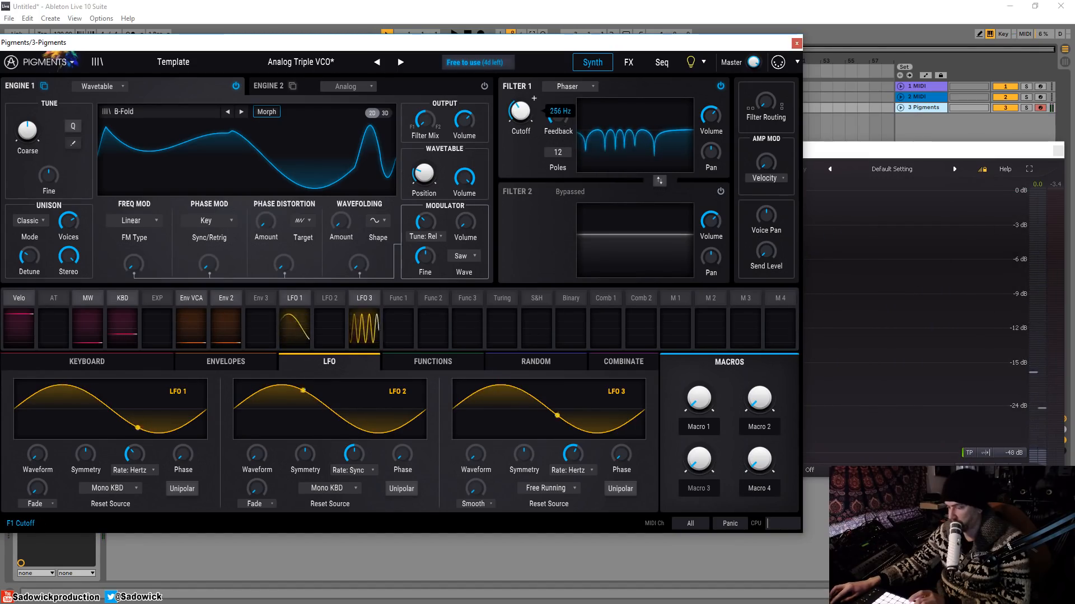
{"action": "left_click_drag", "start_coordinate": [519, 112], "coordinate": [519, 89]}
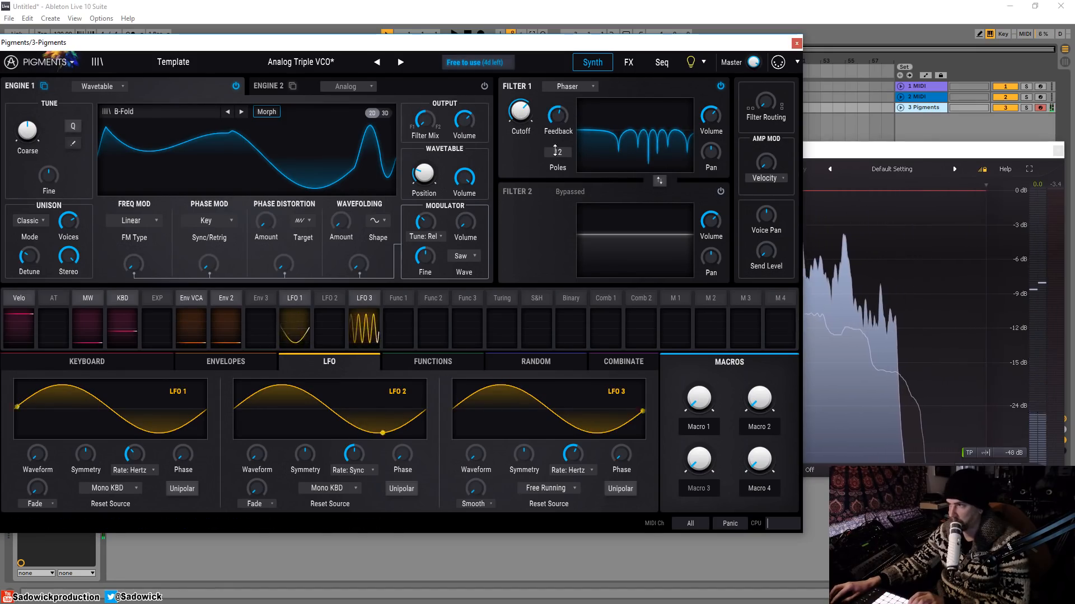
Switch Filter 1 to the Formant type and sweep its Morph up through 0.320.
{"action": "left_click", "coordinate": [581, 85]}
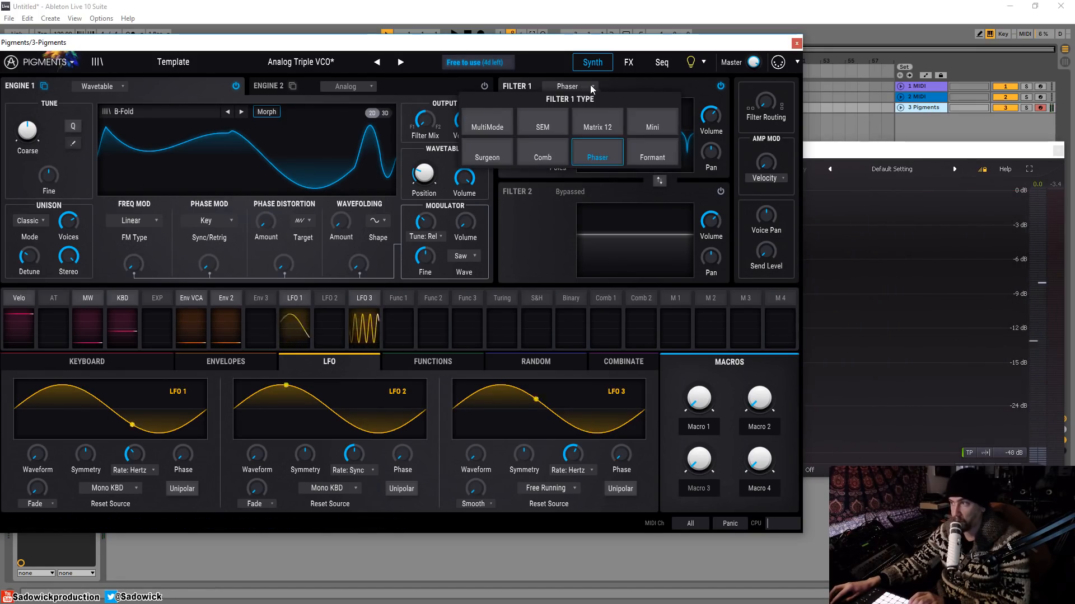
{"action": "left_click", "coordinate": [643, 146]}
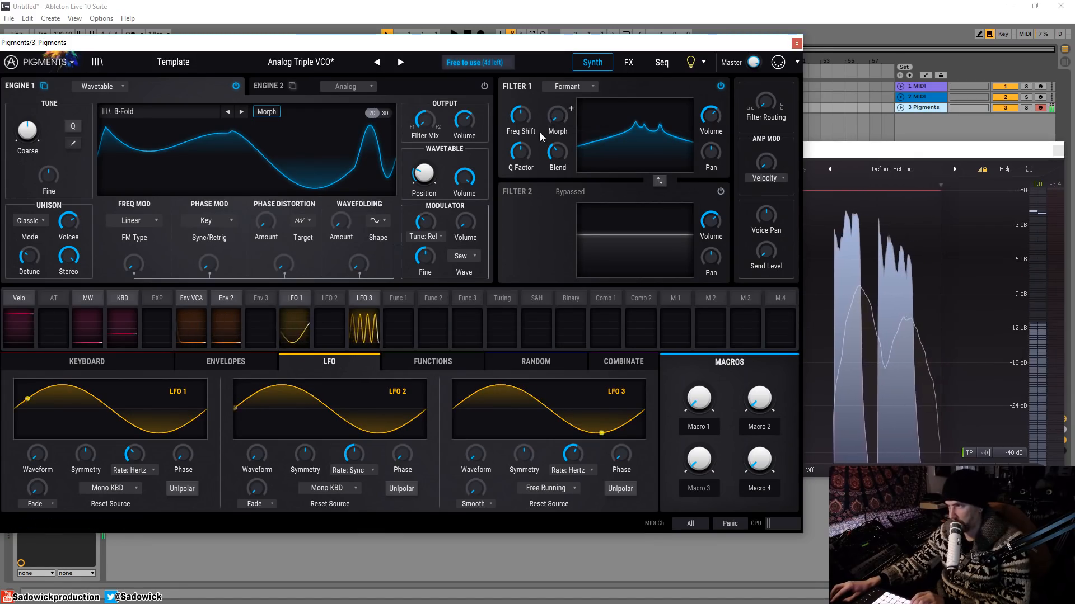
{"action": "mouse_move", "coordinate": [551, 119]}
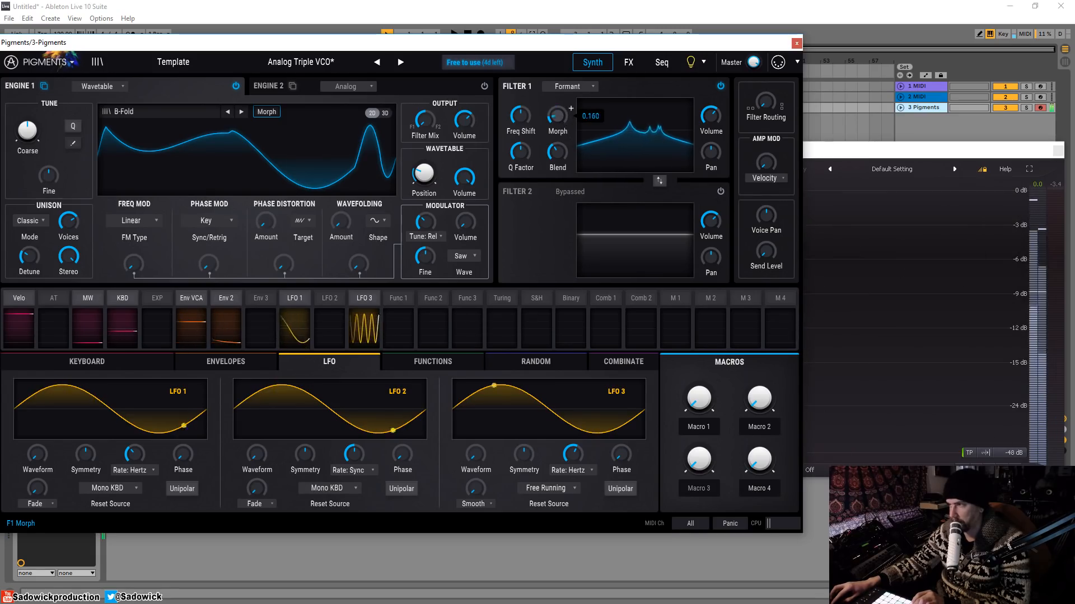
{"action": "left_click_drag", "start_coordinate": [558, 118], "coordinate": [559, 100]}
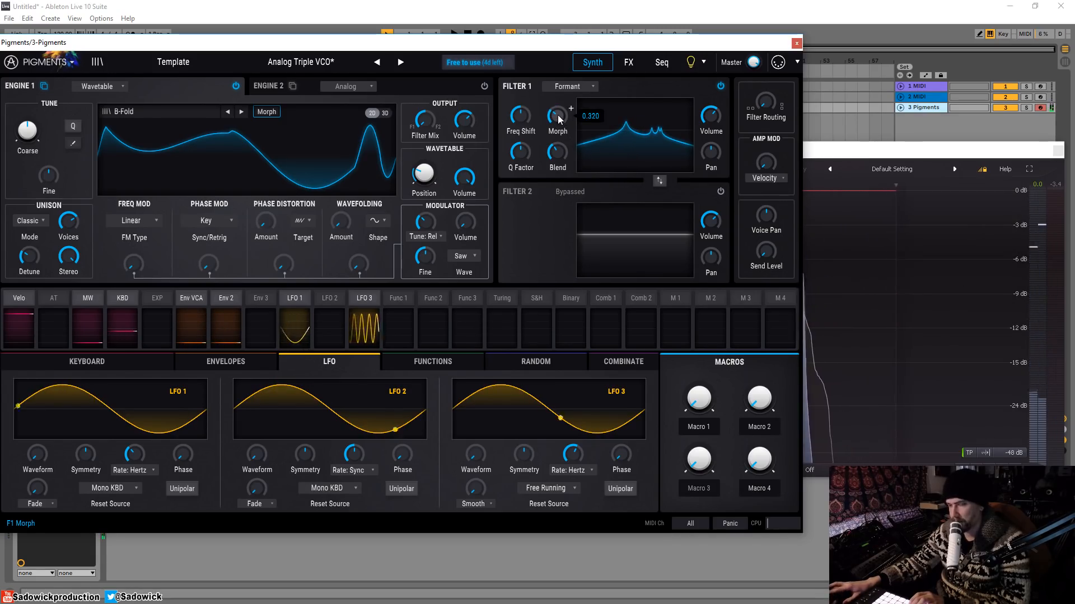
{"action": "left_click_drag", "start_coordinate": [558, 117], "coordinate": [558, 76]}
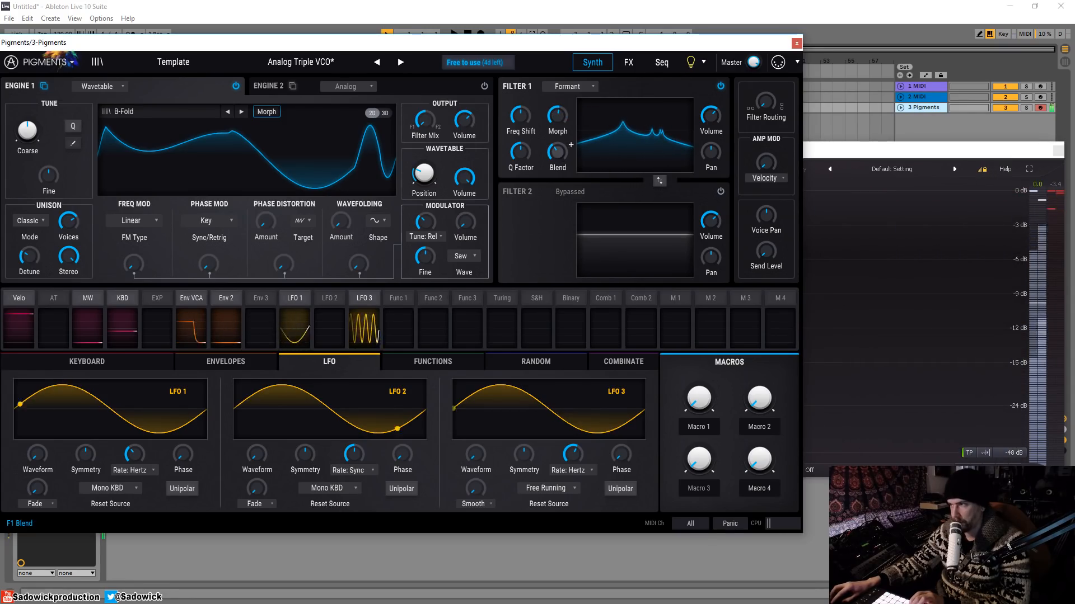
Turn the formant filter's Blend down to minimum and try different Morph, Q Factor and Freq Shift settings.
{"action": "left_click_drag", "start_coordinate": [558, 152], "coordinate": [558, 241]}
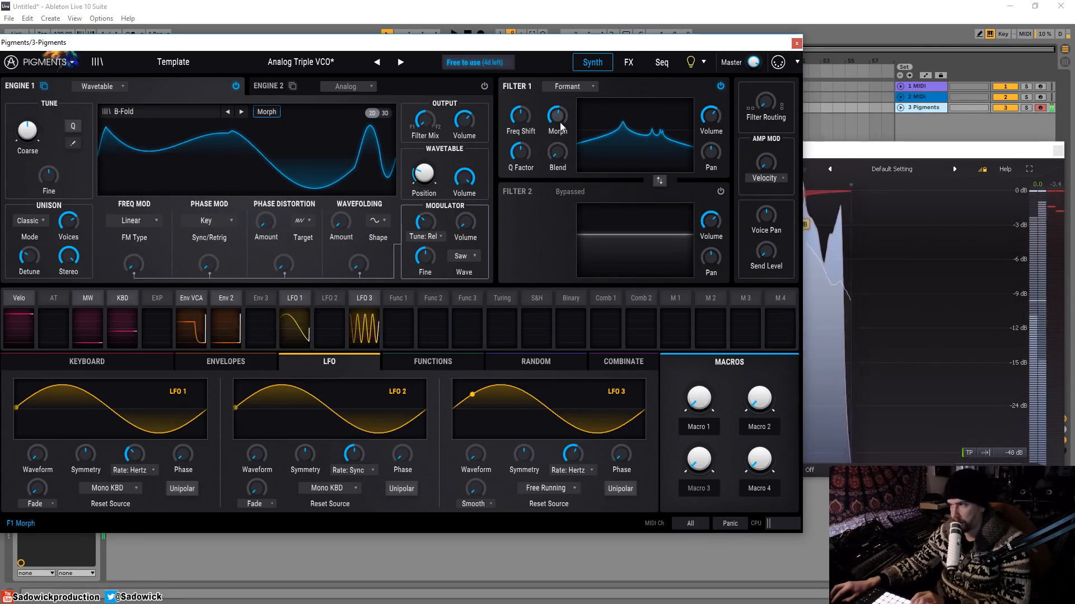
{"action": "left_click_drag", "start_coordinate": [558, 118], "coordinate": [520, 93]}
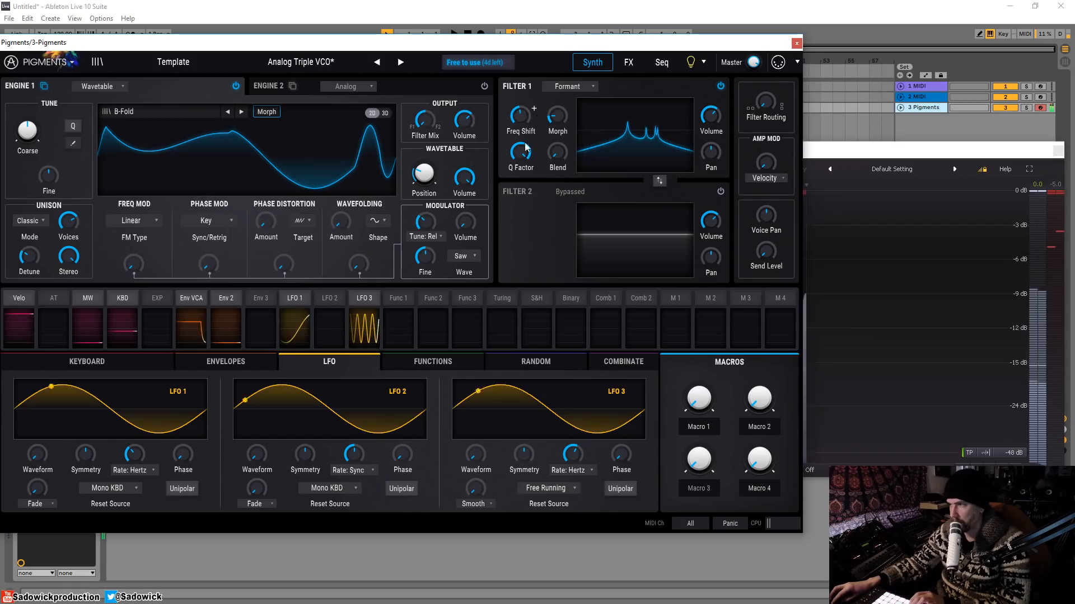
{"action": "left_click_drag", "start_coordinate": [526, 147], "coordinate": [527, 168]}
{"action": "mouse_move", "coordinate": [520, 116]}
{"action": "left_mouse_down"}
{"action": "mouse_move", "coordinate": [521, 95]}
{"action": "mouse_move", "coordinate": [521, 120]}
{"action": "left_mouse_up"}
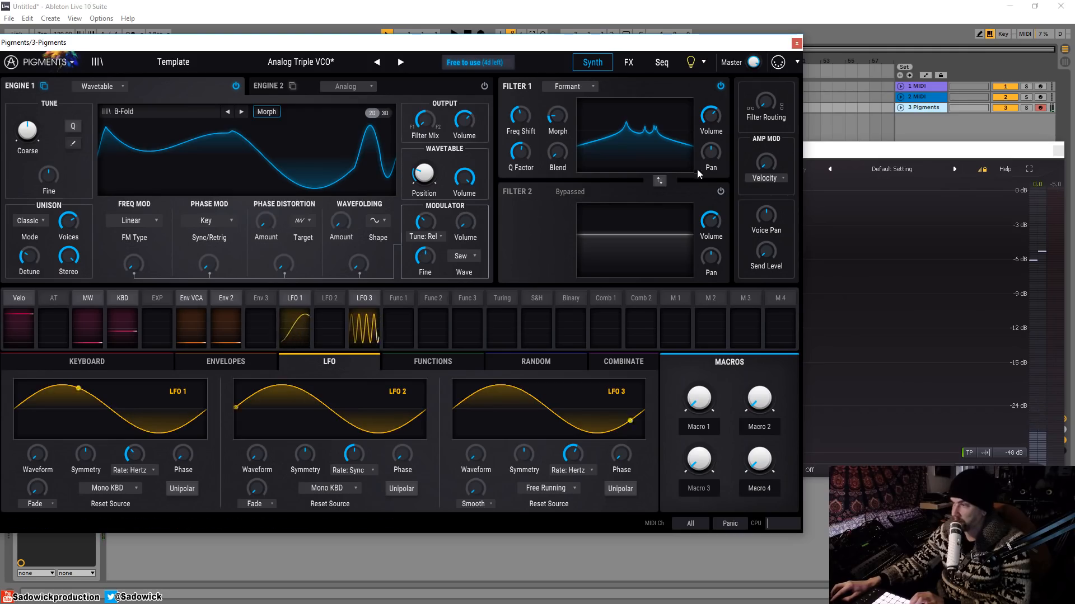
Keep Filter 1's pan centered, switch Filter 1 back to the MultiMode type and enable Filter 2.
{"action": "mouse_move", "coordinate": [711, 159]}
{"action": "left_mouse_down"}
{"action": "mouse_move", "coordinate": [711, 106]}
{"action": "mouse_move", "coordinate": [710, 211]}
{"action": "mouse_move", "coordinate": [710, 158]}
{"action": "left_mouse_up"}
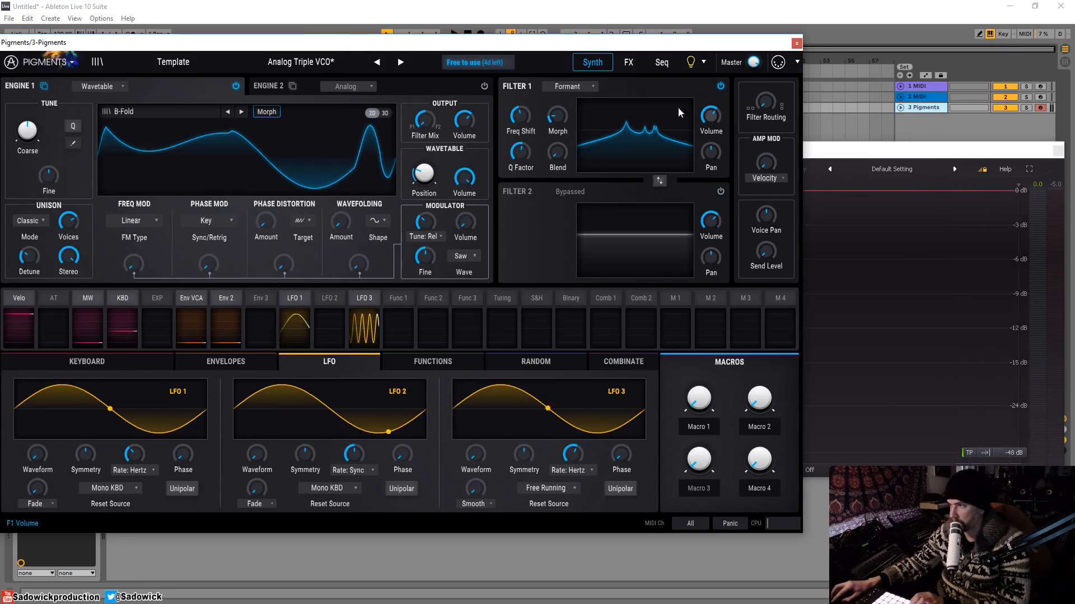
{"action": "left_click", "coordinate": [575, 87]}
{"action": "left_click", "coordinate": [491, 129]}
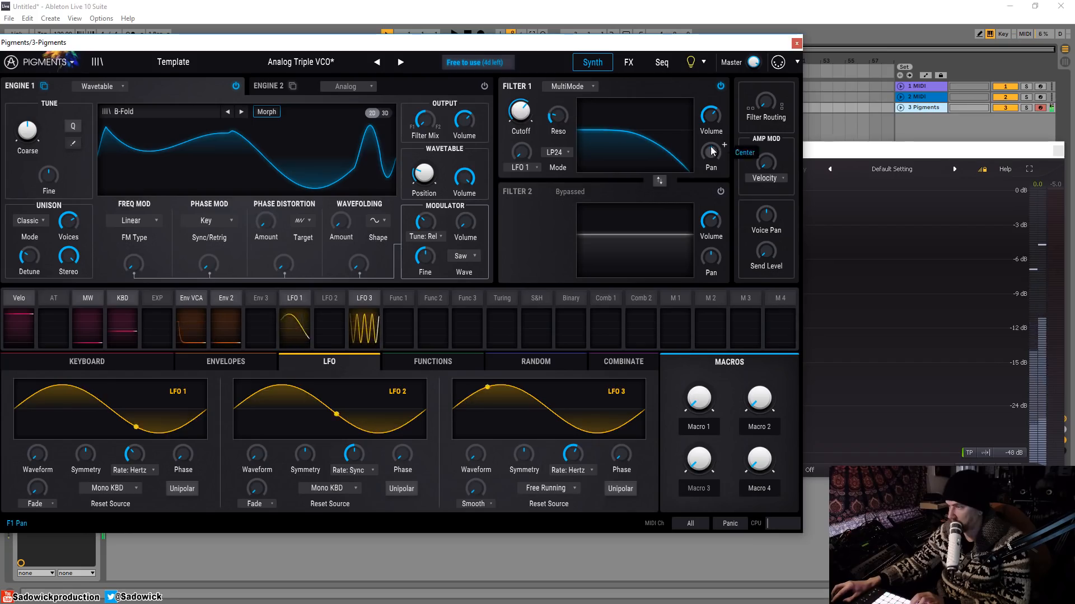
{"action": "left_click", "coordinate": [721, 192]}
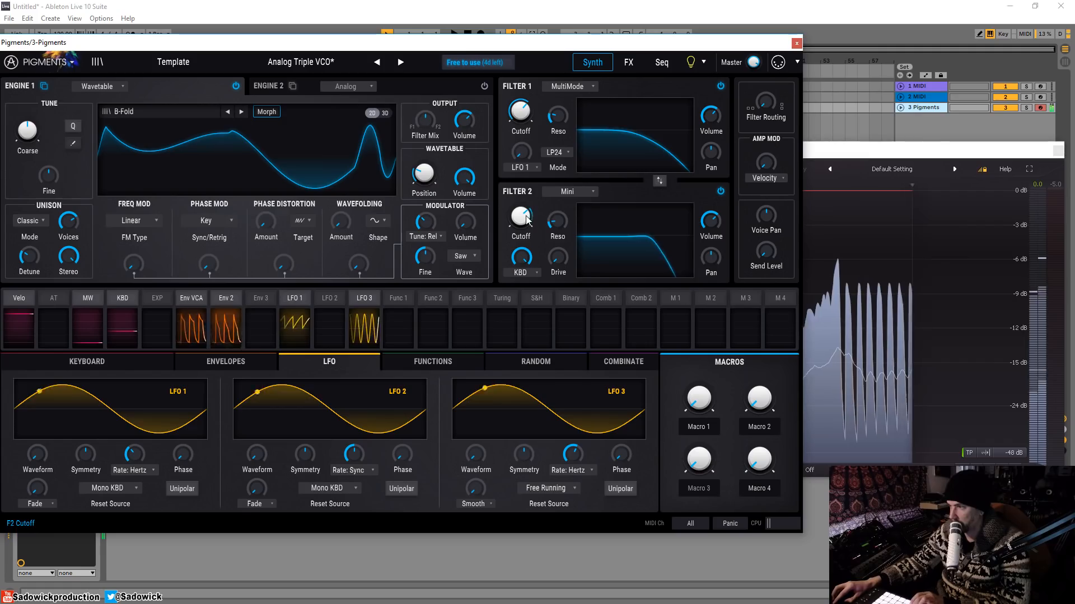
Disable and remove Env 2's modulation routing to Filter 2's cutoff.
{"action": "mouse_move", "coordinate": [527, 220]}
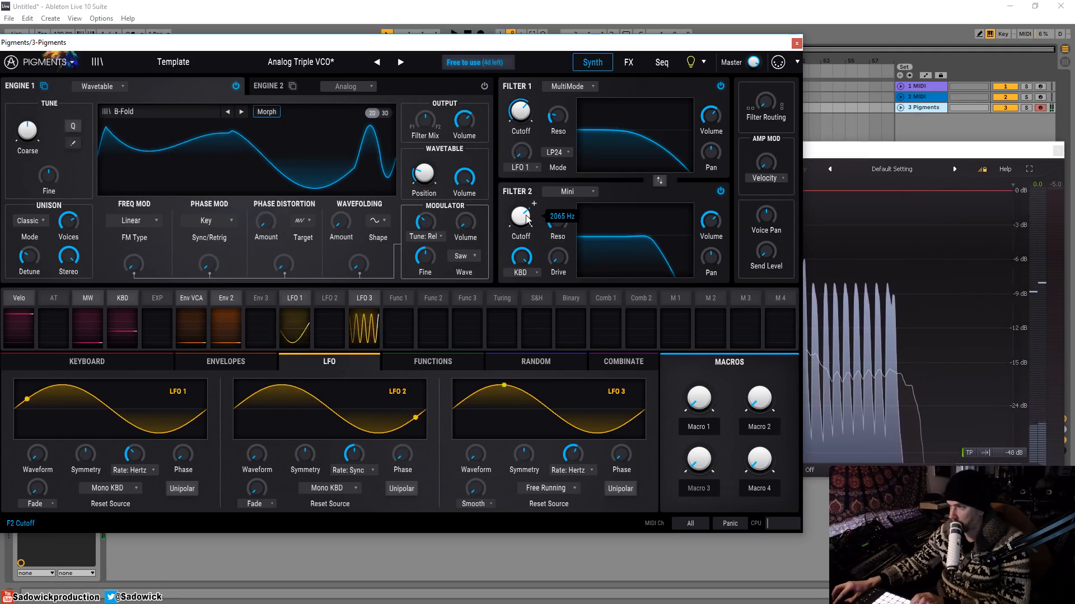
{"action": "left_click", "coordinate": [225, 298]}
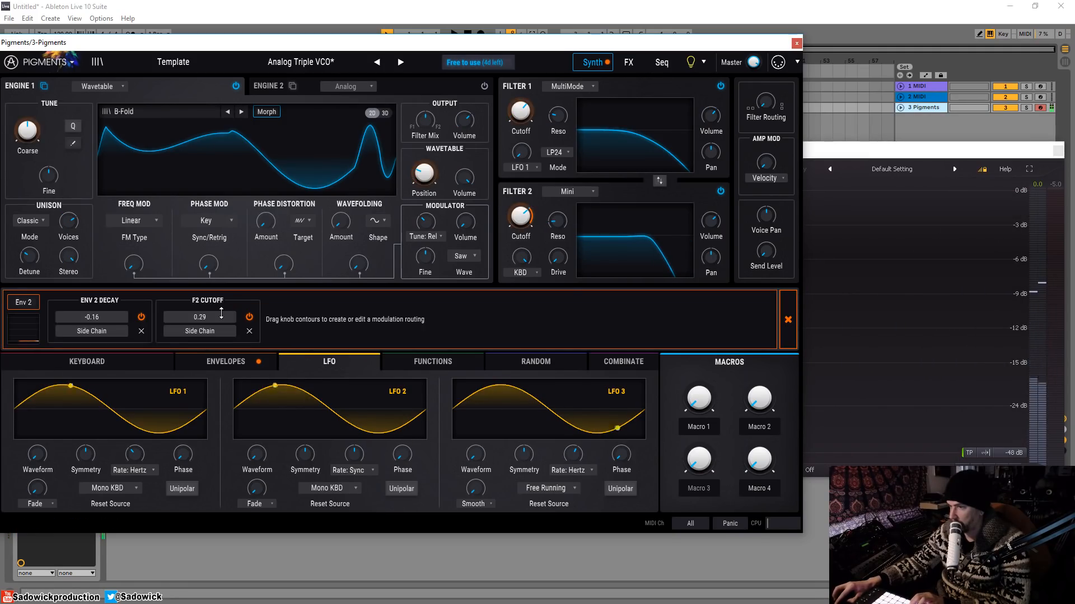
{"action": "left_click", "coordinate": [249, 317]}
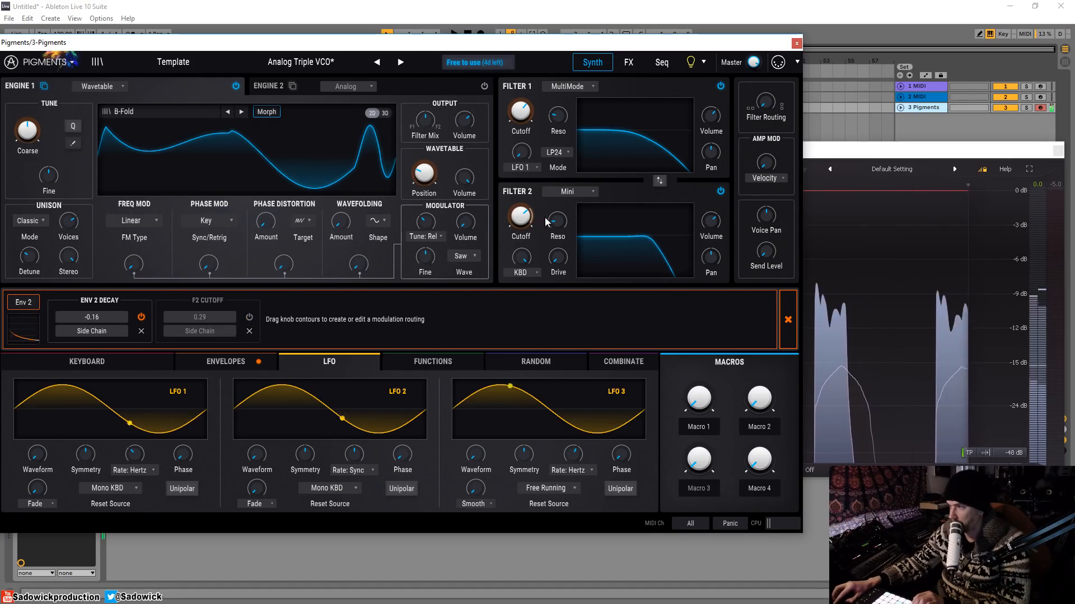
{"action": "left_click", "coordinate": [249, 330]}
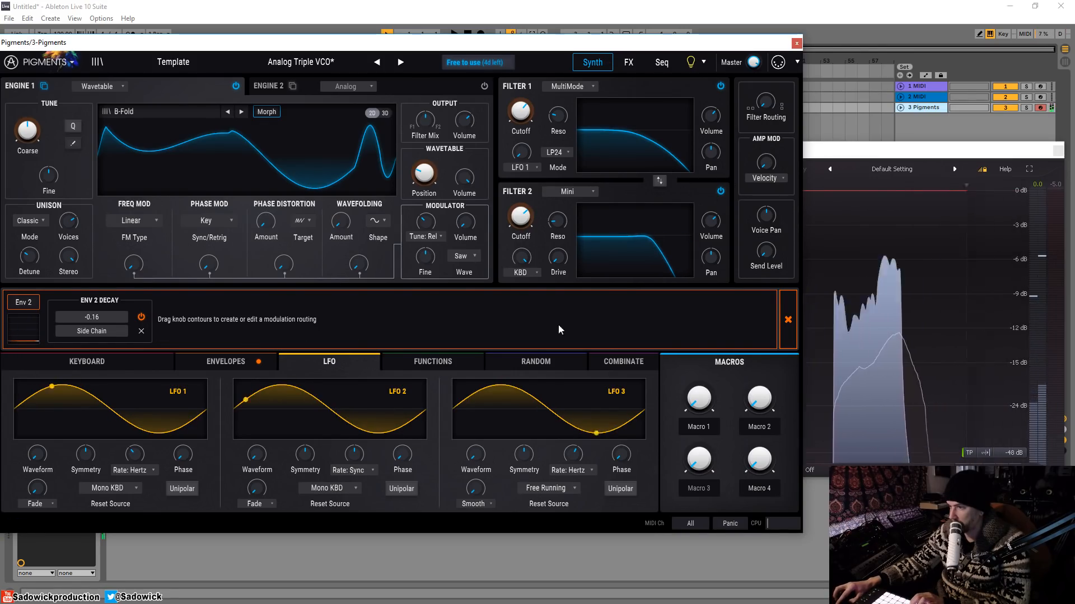
{"action": "left_click", "coordinate": [788, 319]}
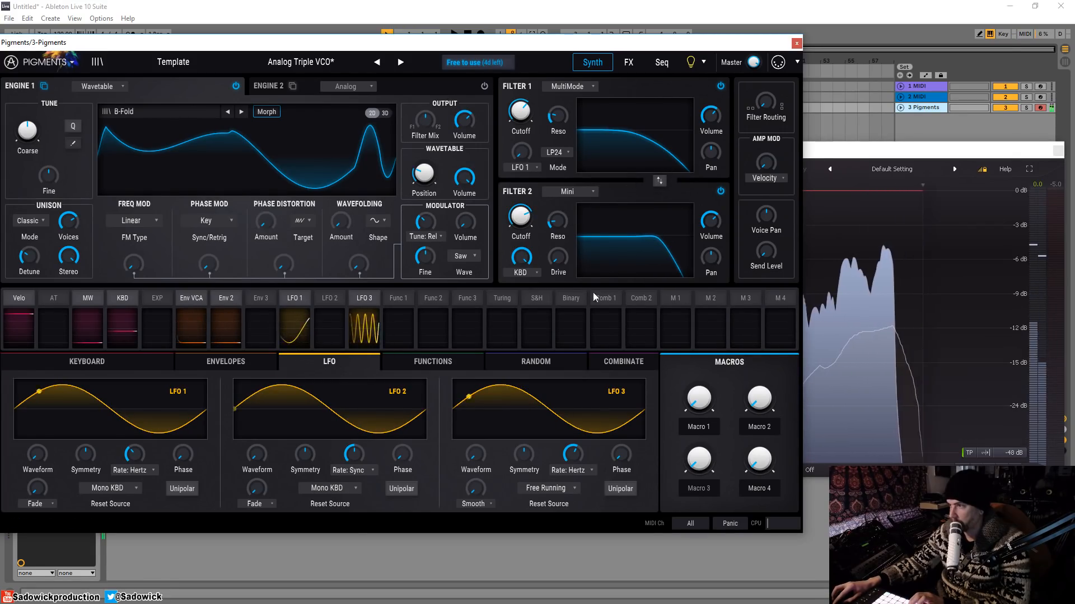
Set Filter 2 to the MultiMode type with the LP24 mode to match Filter 1.
{"action": "left_click", "coordinate": [569, 192]}
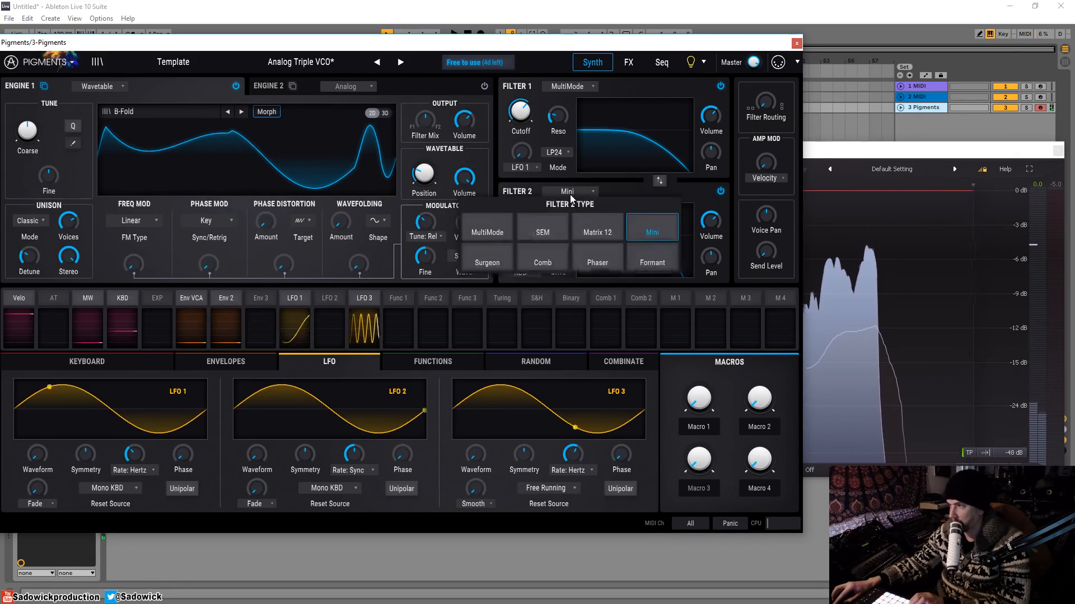
{"action": "left_click", "coordinate": [493, 225]}
{"action": "left_click", "coordinate": [553, 257]}
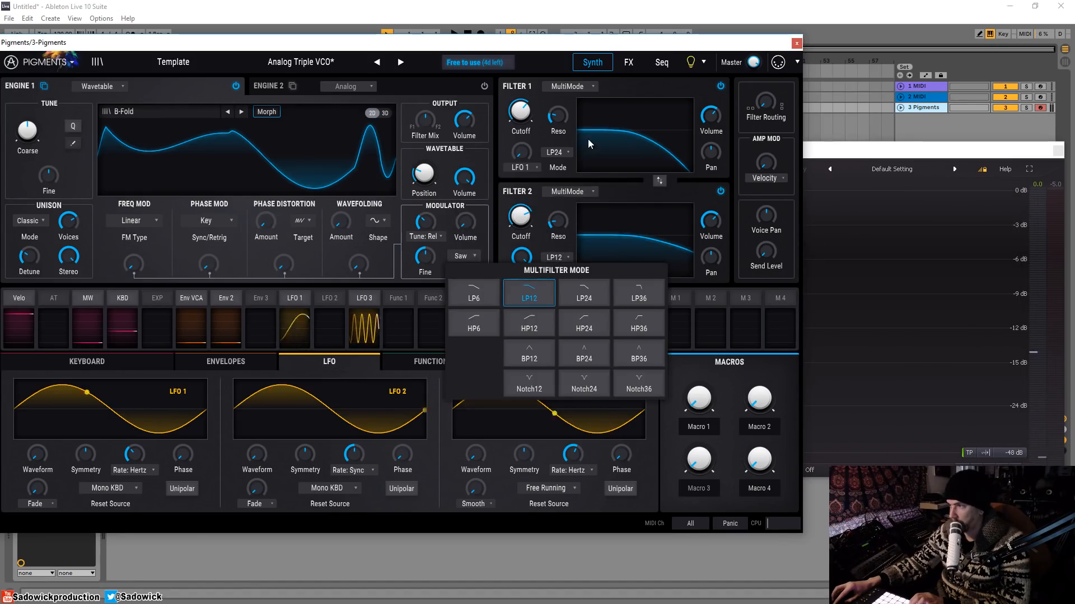
{"action": "left_click", "coordinate": [554, 154]}
{"action": "left_click", "coordinate": [557, 257]}
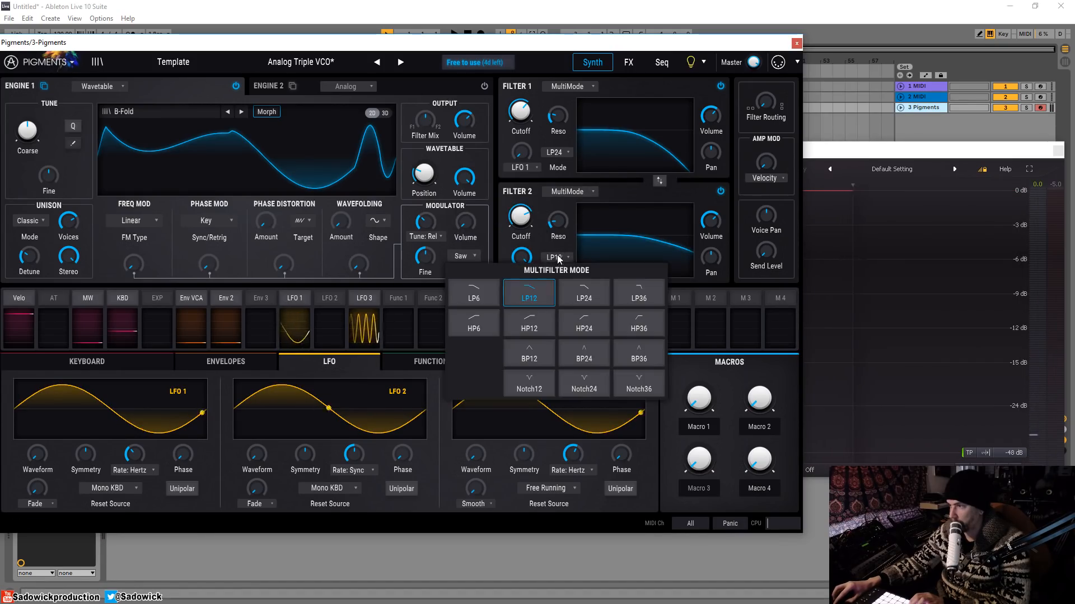
{"action": "left_click", "coordinate": [584, 293]}
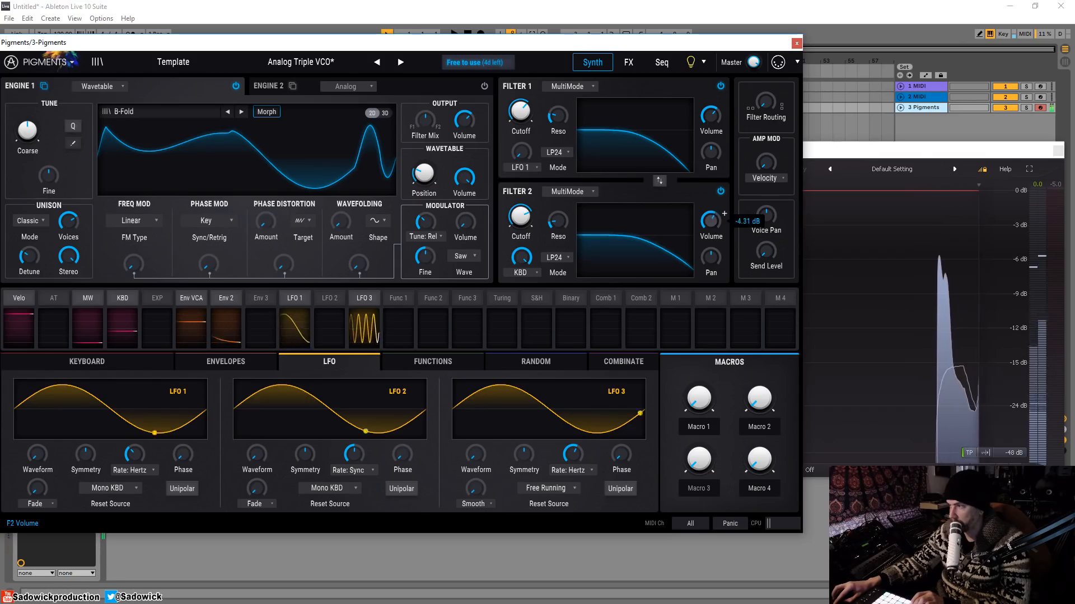
Pan Filter 1 to the left and Filter 2 to the right, and sweep the cutoffs to hear the stereo split.
{"action": "mouse_move", "coordinate": [523, 217]}
{"action": "left_mouse_down"}
{"action": "mouse_move", "coordinate": [522, 236]}
{"action": "mouse_move", "coordinate": [523, 219]}
{"action": "left_mouse_up"}
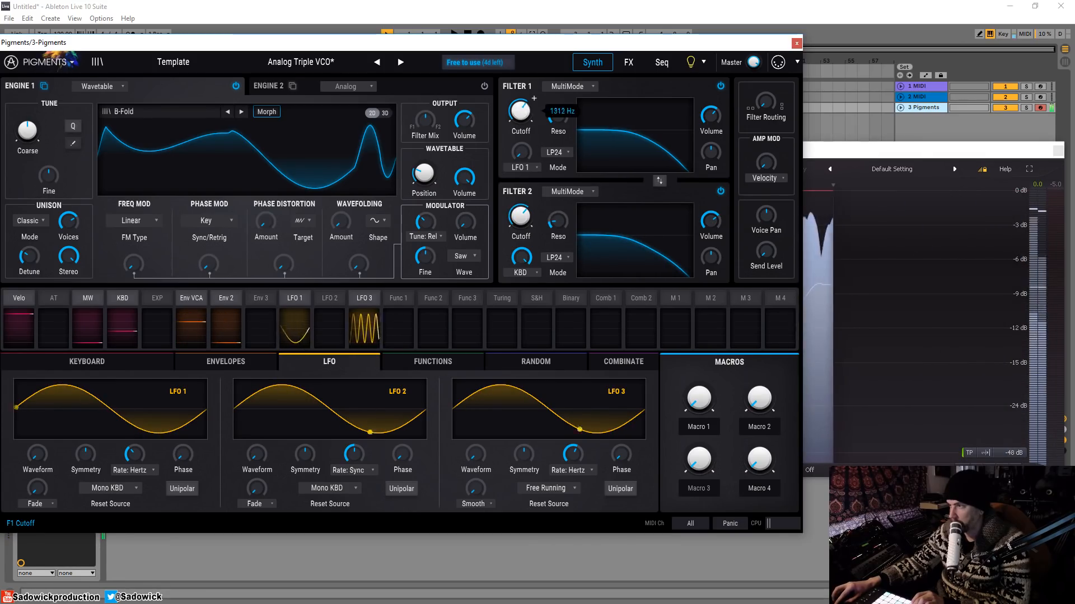
{"action": "left_click_drag", "start_coordinate": [713, 155], "coordinate": [712, 180]}
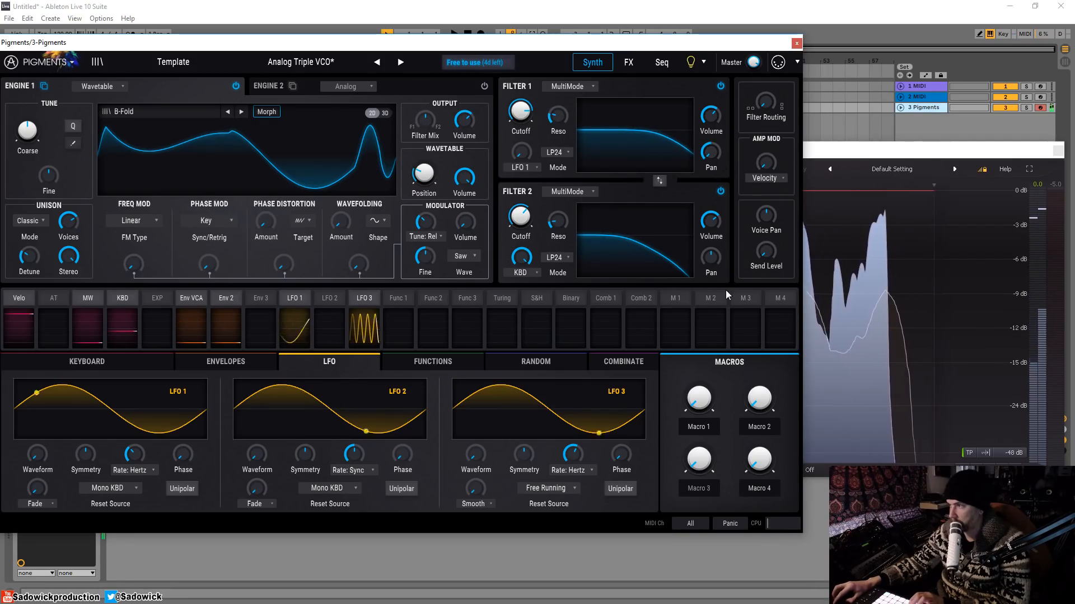
{"action": "left_click_drag", "start_coordinate": [712, 259], "coordinate": [712, 234]}
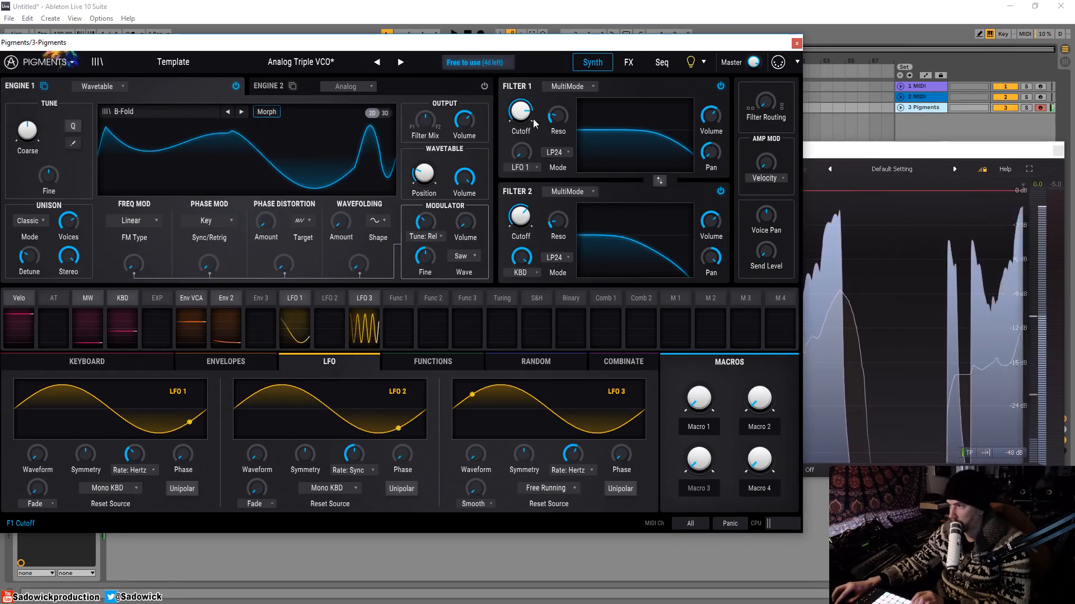
{"action": "left_click_drag", "start_coordinate": [522, 112], "coordinate": [521, 117]}
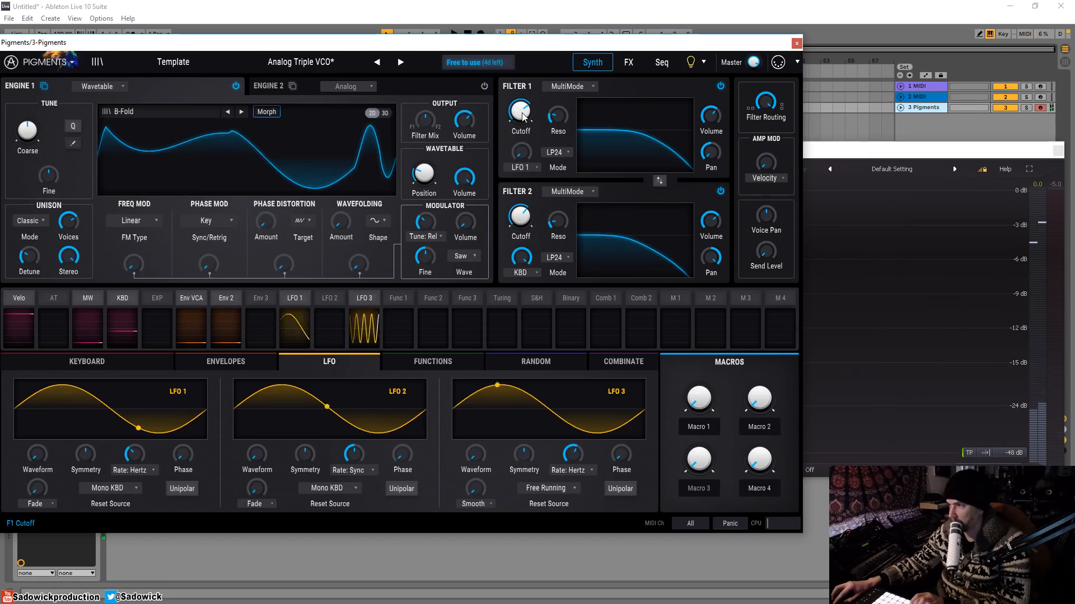
{"action": "left_click_drag", "start_coordinate": [523, 116], "coordinate": [533, 98]}
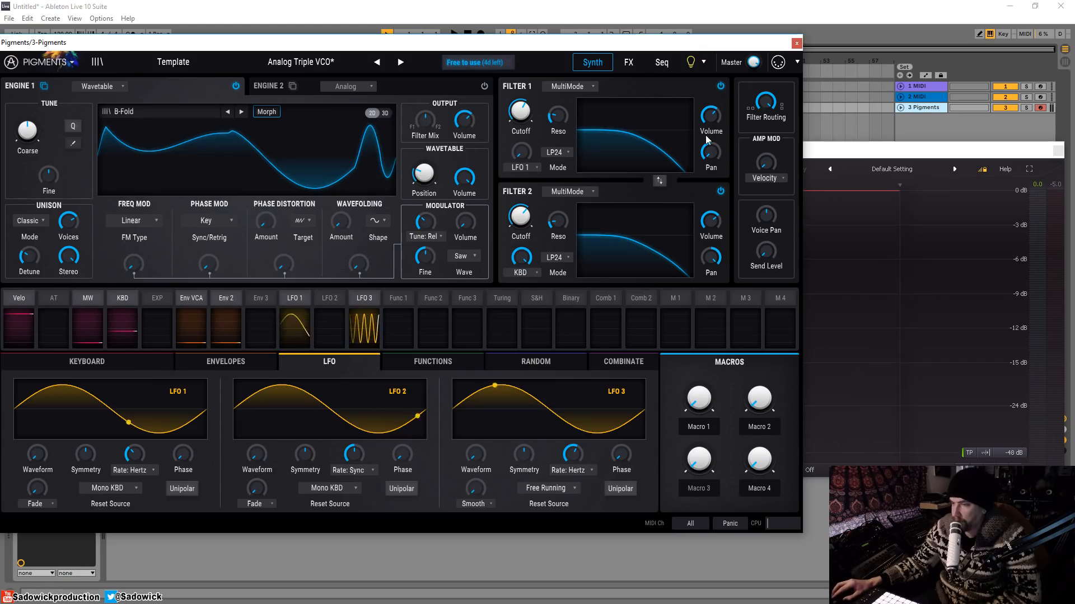
Load the Analog Triple VCO preset from the Template category.
{"action": "left_click", "coordinate": [177, 64]}
{"action": "mouse_move", "coordinate": [166, 281]}
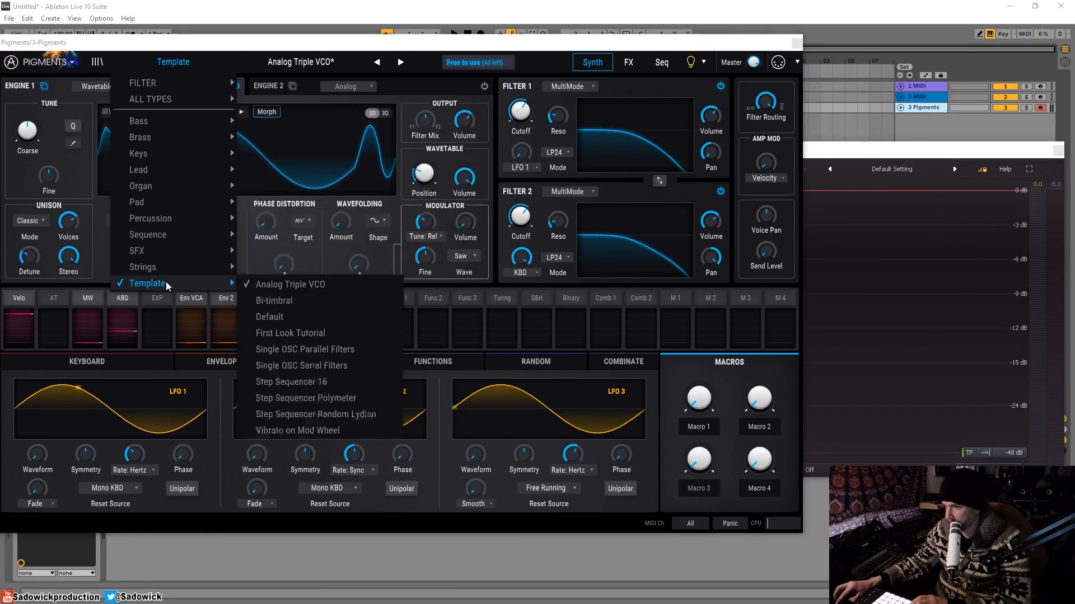
{"action": "left_click", "coordinate": [312, 289]}
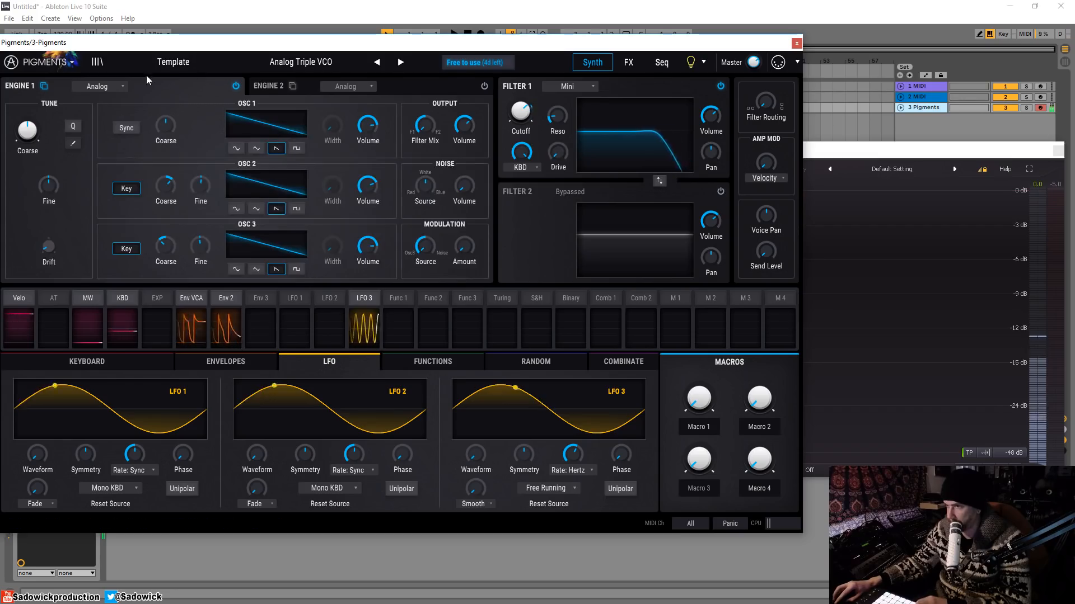
{"action": "left_click_drag", "start_coordinate": [753, 62], "coordinate": [753, 57]}
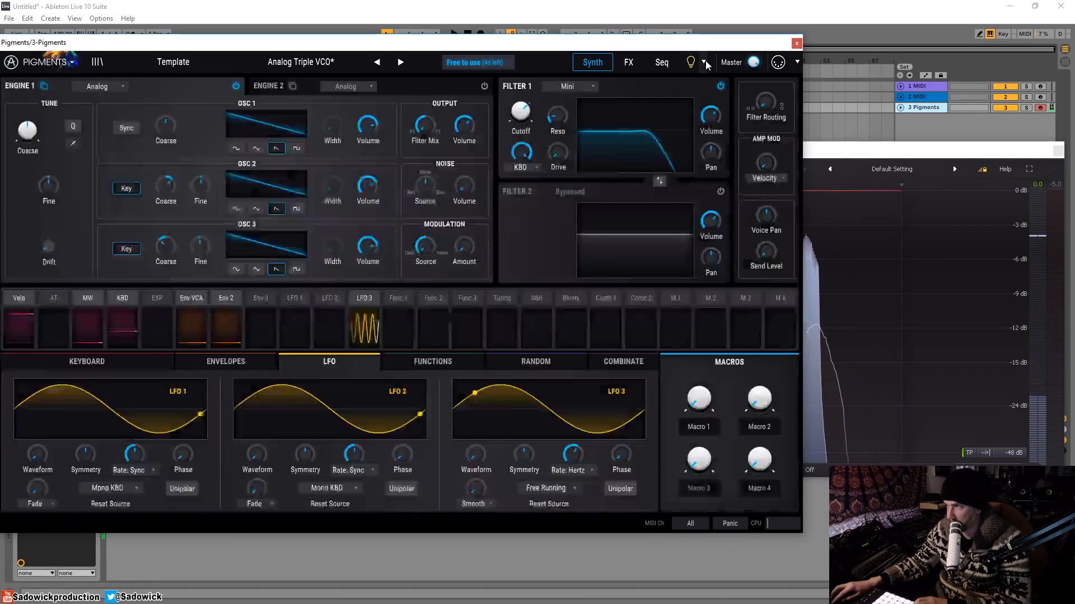
{"action": "mouse_move", "coordinate": [691, 65]}
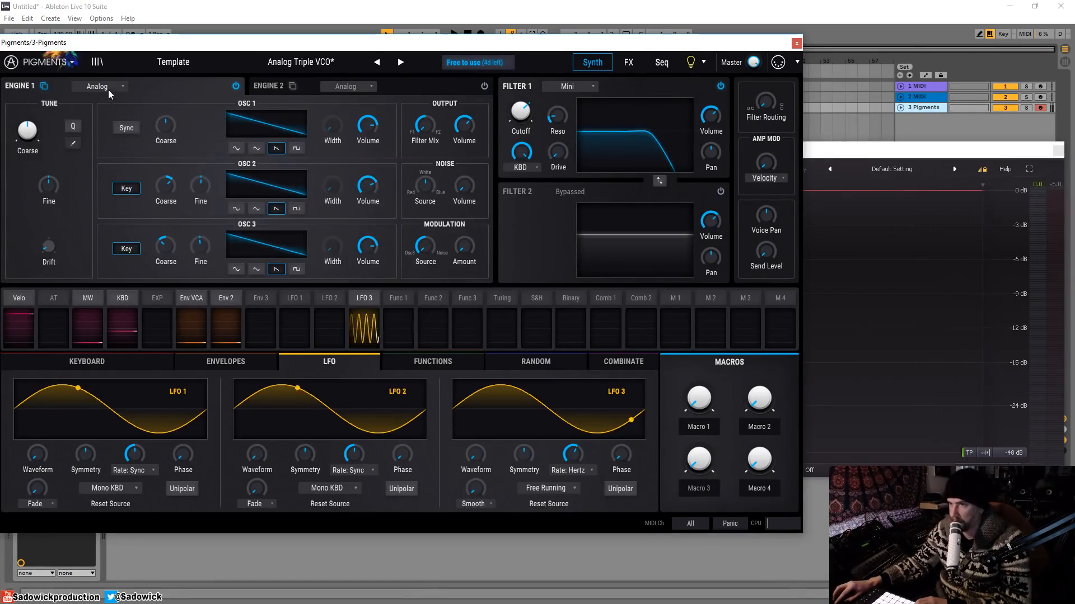
Switch Engine 1 to the Wavetable type and load the Didgeridoo wavetable from the Natural category.
{"action": "left_click", "coordinate": [109, 87]}
{"action": "left_click", "coordinate": [122, 125]}
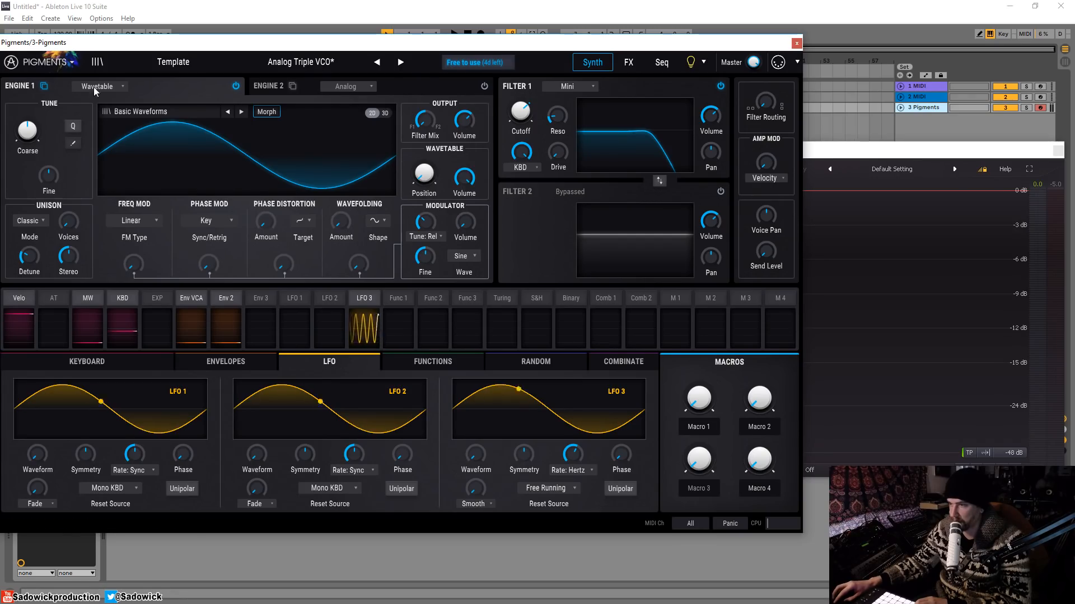
{"action": "left_click", "coordinate": [116, 109]}
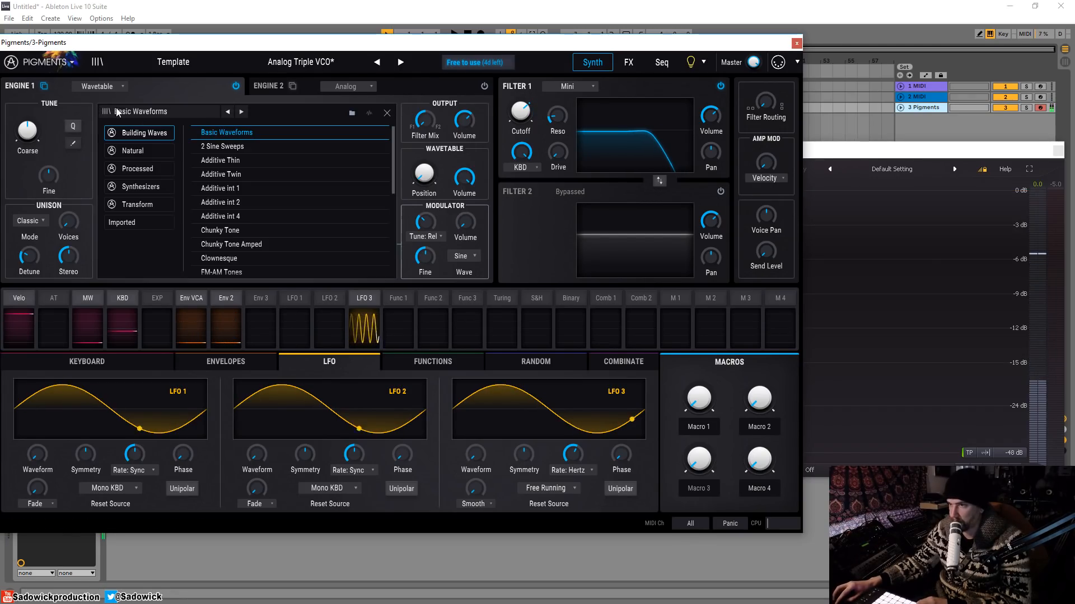
{"action": "left_click", "coordinate": [137, 152]}
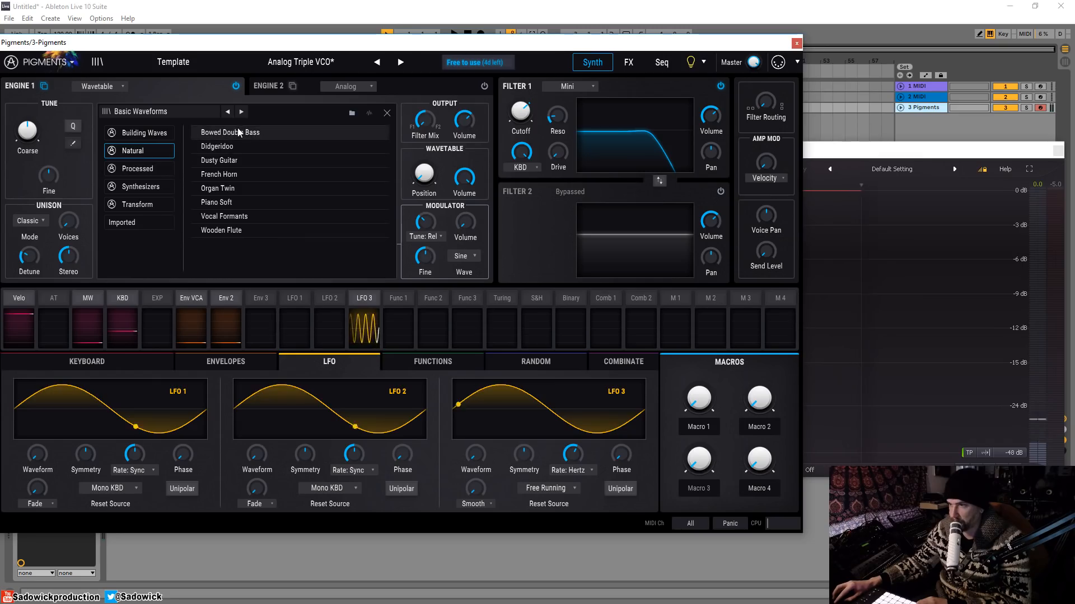
{"action": "left_click", "coordinate": [241, 147]}
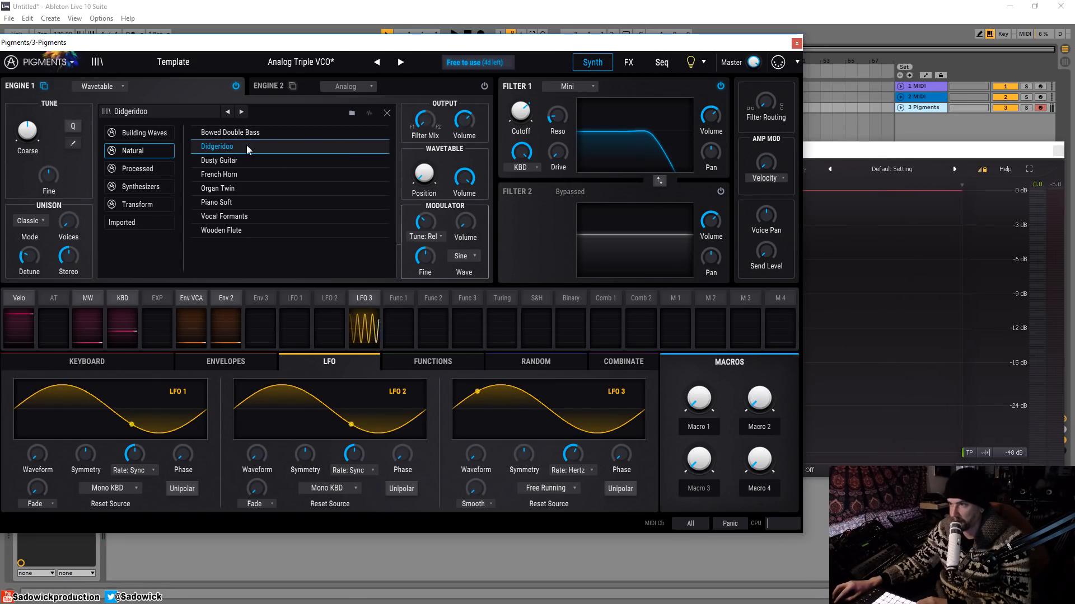
{"action": "double_click", "coordinate": [246, 145]}
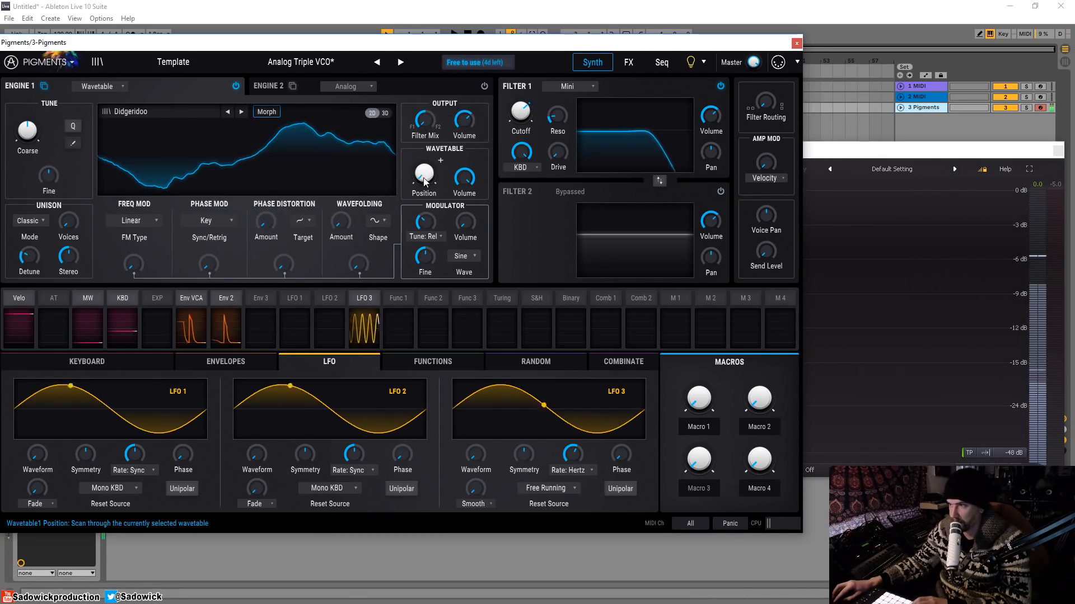
Raise Engine 1's wavetable position to about 0.64 and modulate it with Env 2 by an amount of 0.35.
{"action": "left_click_drag", "start_coordinate": [424, 181], "coordinate": [424, 111]}
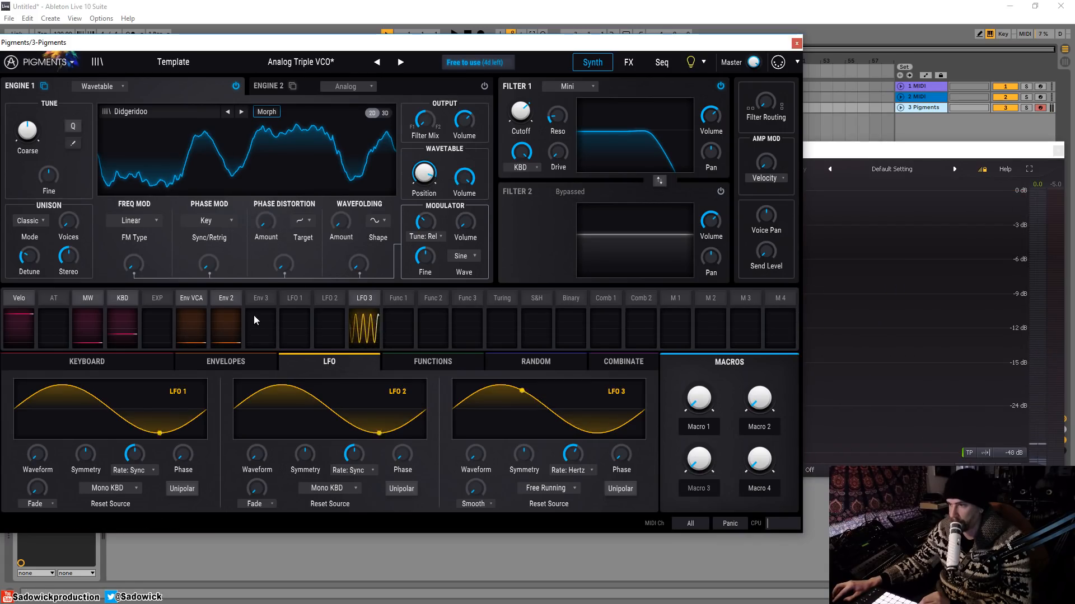
{"action": "left_click", "coordinate": [226, 320]}
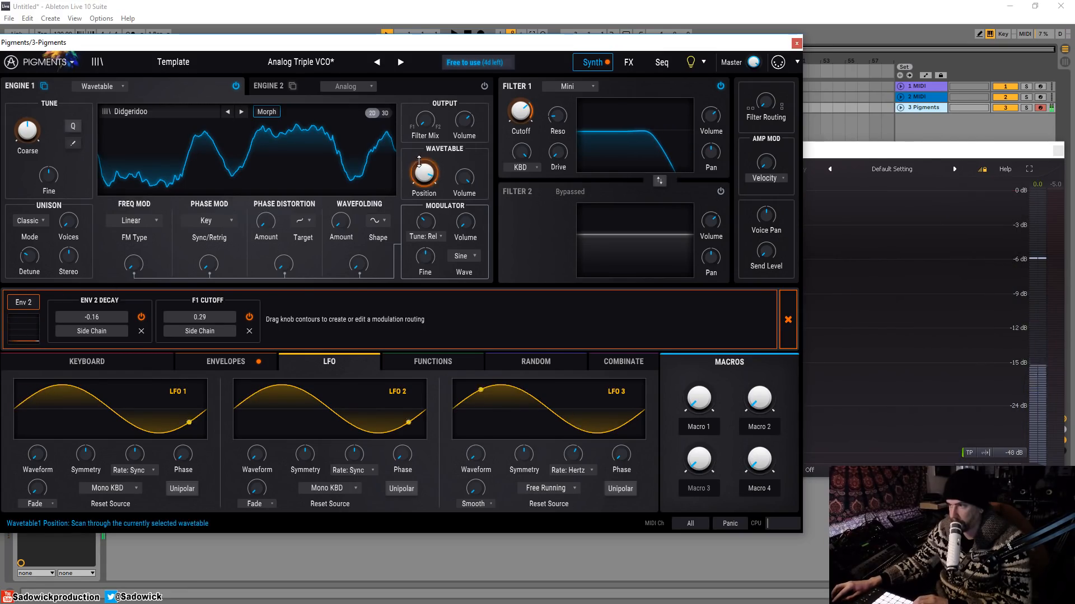
{"action": "left_click_drag", "start_coordinate": [423, 173], "coordinate": [424, 184]}
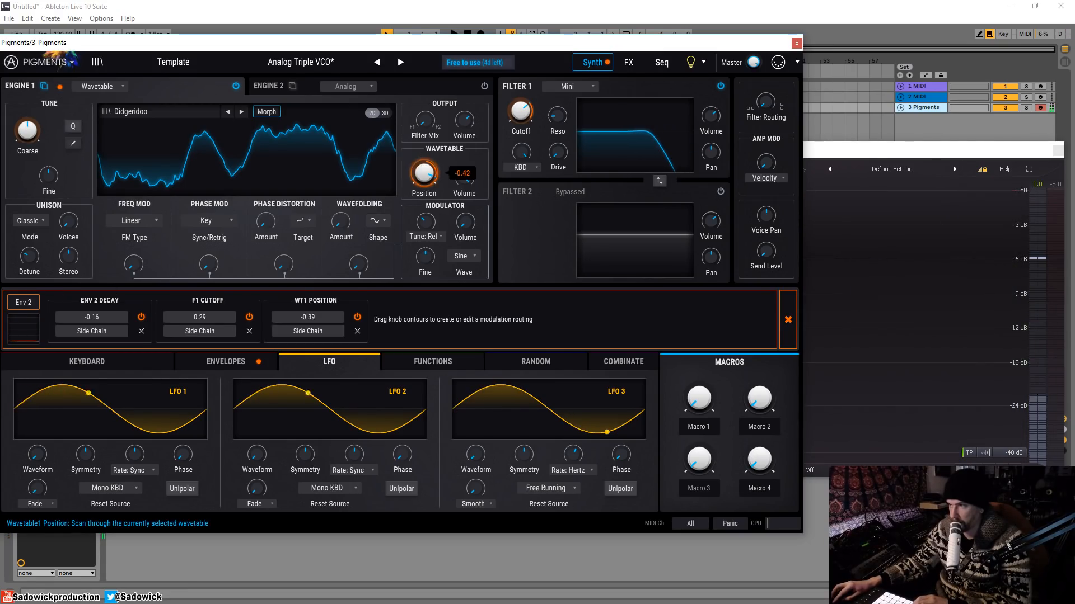
{"action": "double_click", "coordinate": [423, 174]}
{"action": "mouse_move", "coordinate": [423, 172]}
{"action": "left_mouse_down"}
{"action": "mouse_move", "coordinate": [423, 198]}
{"action": "mouse_move", "coordinate": [419, 161]}
{"action": "left_mouse_up"}
{"action": "left_click_drag", "start_coordinate": [424, 173], "coordinate": [424, 144]}
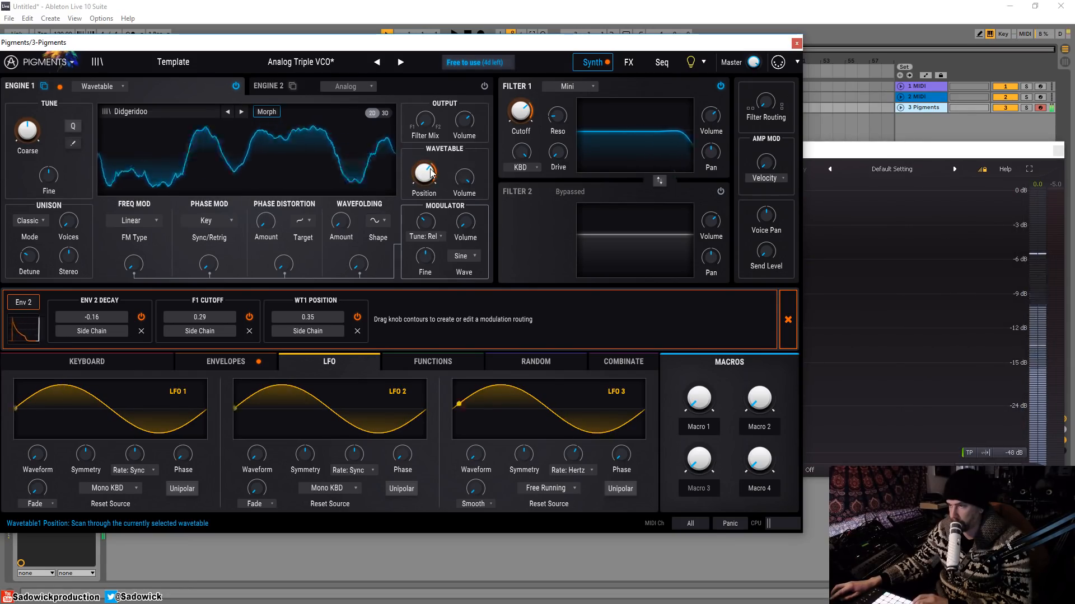
{"action": "left_click", "coordinate": [787, 318]}
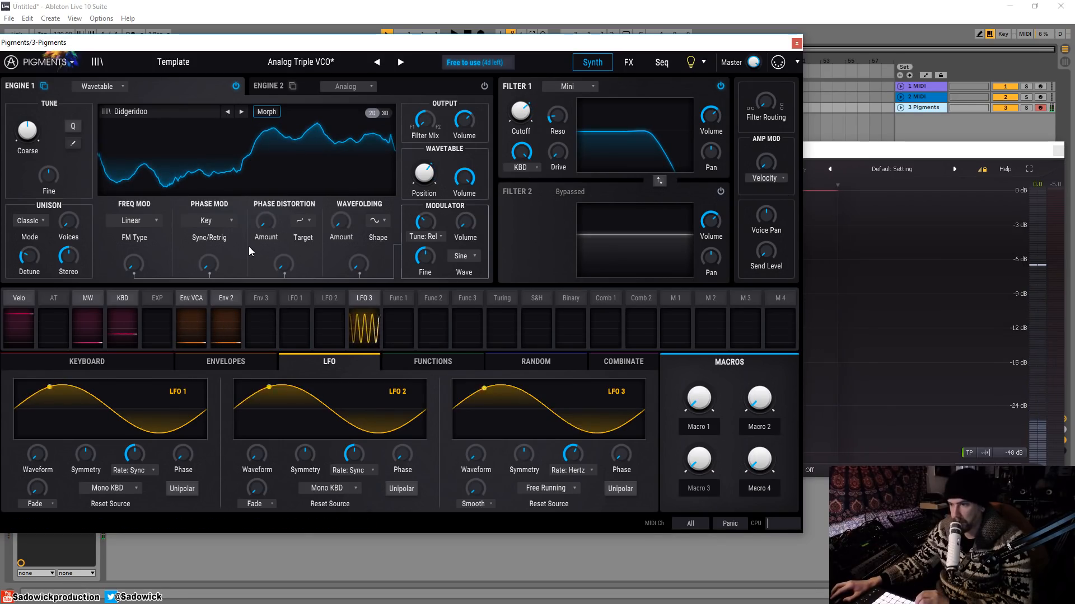
Route LFO 1 to Engine 1's wavetable position with a modulation amount of 0.09.
{"action": "left_click", "coordinate": [302, 298]}
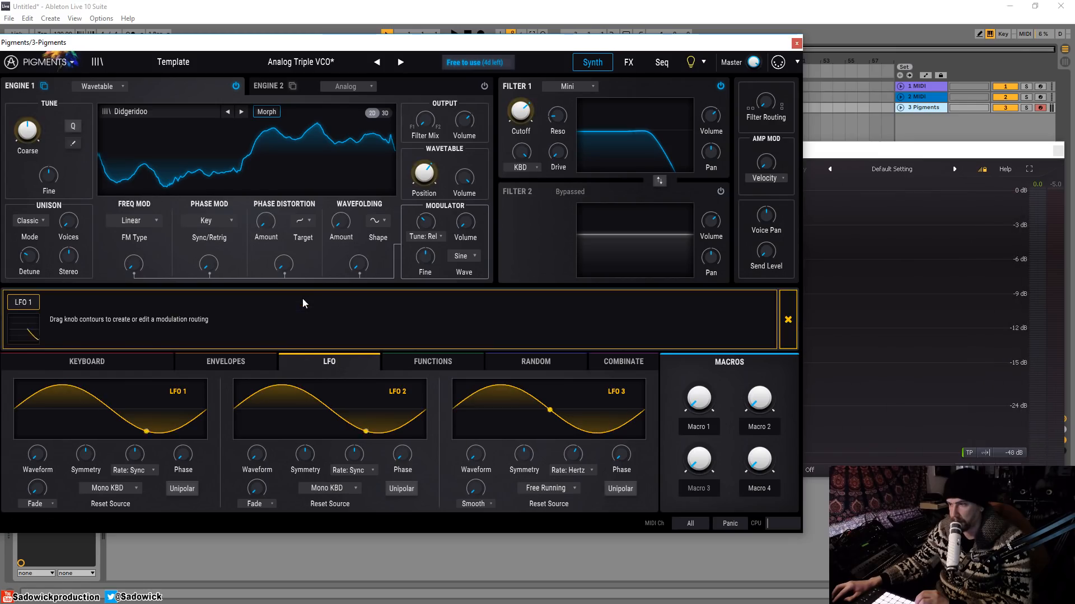
{"action": "left_click", "coordinate": [788, 320]}
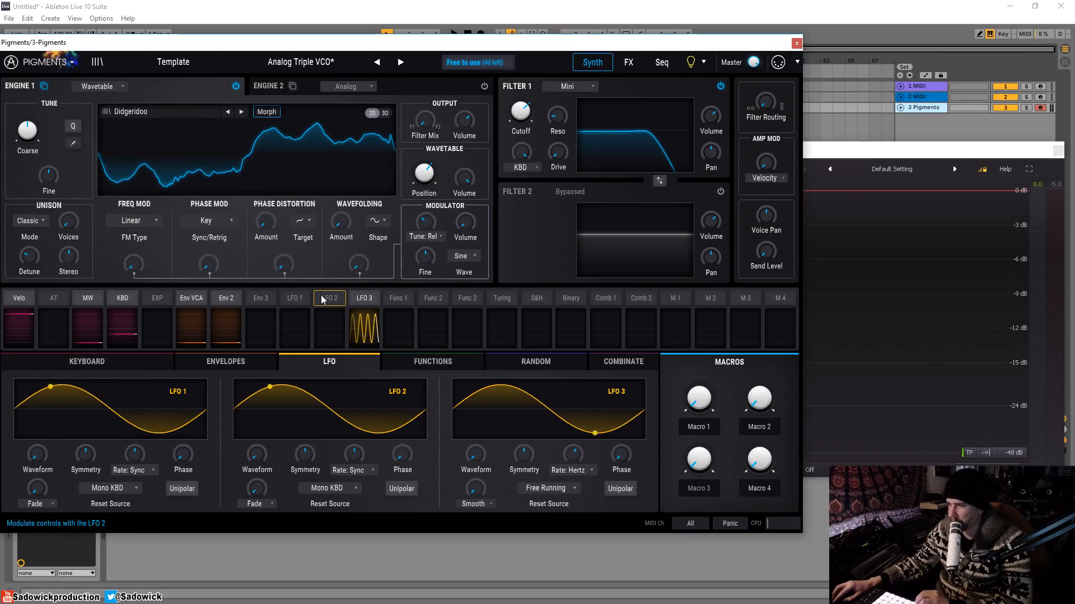
{"action": "left_click", "coordinate": [297, 295]}
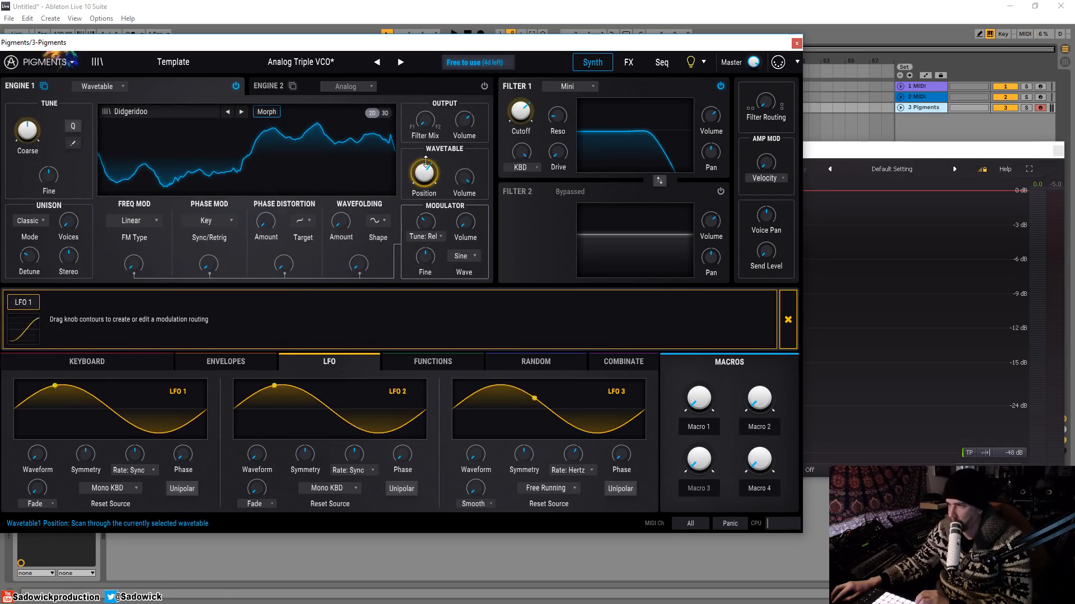
{"action": "left_click_drag", "start_coordinate": [433, 162], "coordinate": [434, 152]}
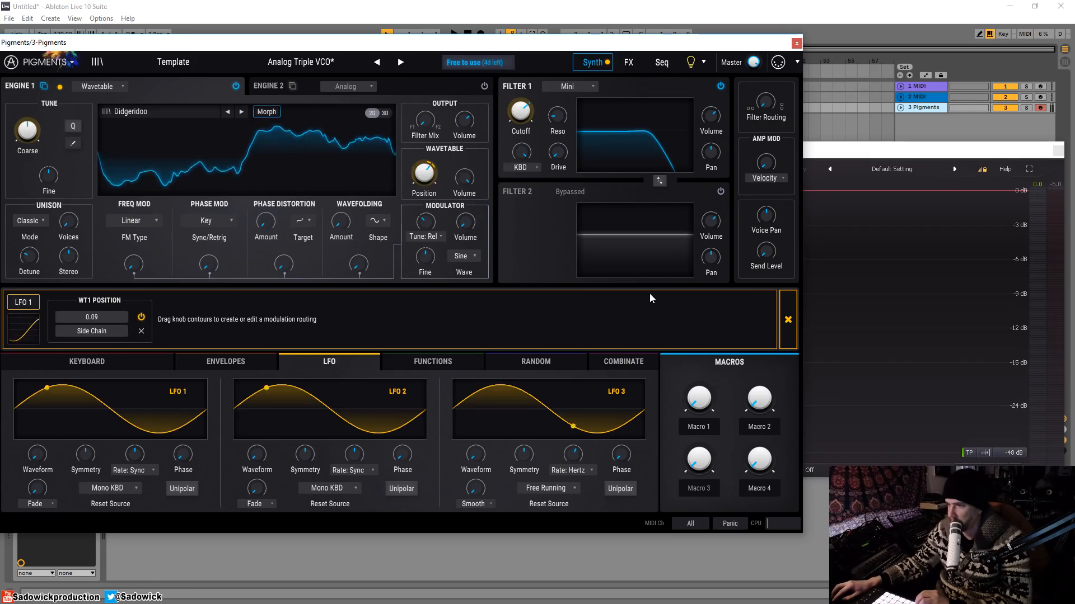
{"action": "left_click", "coordinate": [788, 320]}
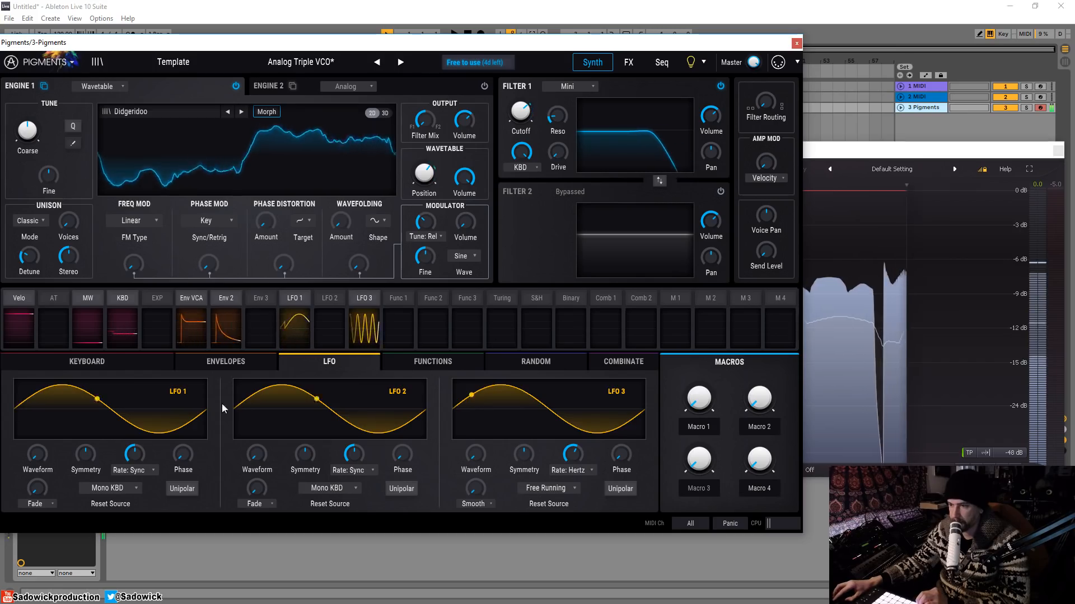
Change LFO 1's rate from tempo sync to Hertz and set it to about 2.45 Hz.
{"action": "left_click_drag", "start_coordinate": [141, 455], "coordinate": [141, 443]}
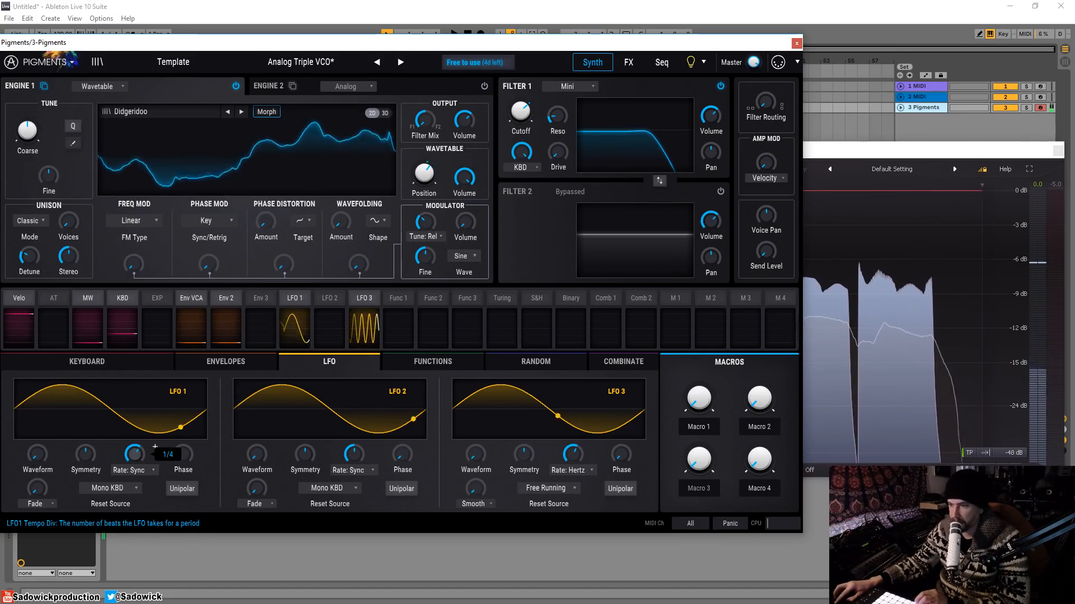
{"action": "left_click", "coordinate": [133, 470]}
{"action": "left_click", "coordinate": [52, 447]}
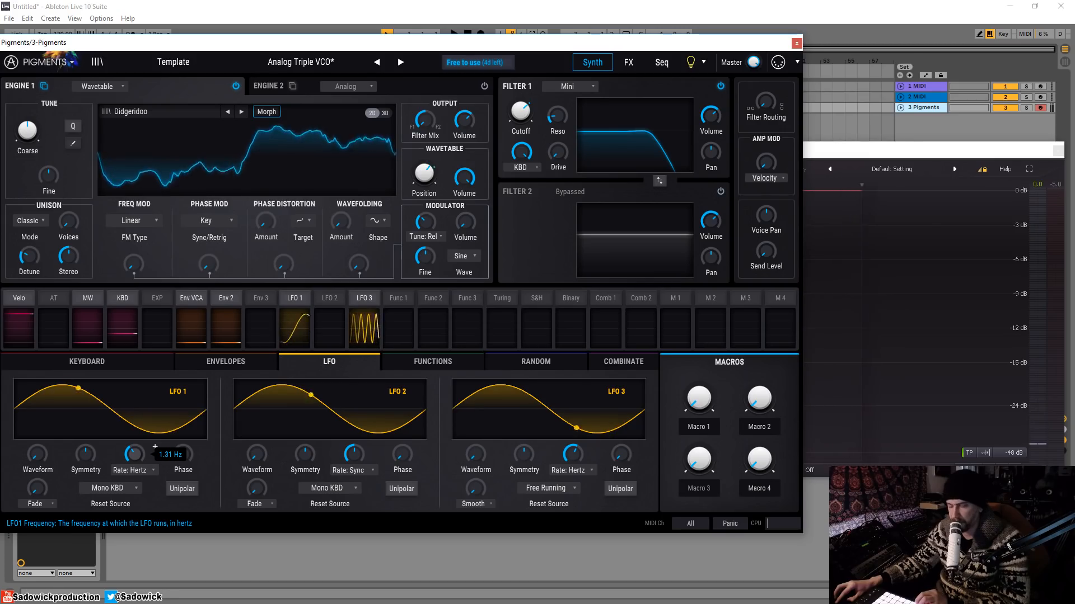
{"action": "mouse_move", "coordinate": [134, 455]}
{"action": "left_mouse_down"}
{"action": "mouse_move", "coordinate": [135, 426]}
{"action": "mouse_move", "coordinate": [133, 458]}
{"action": "left_mouse_up"}
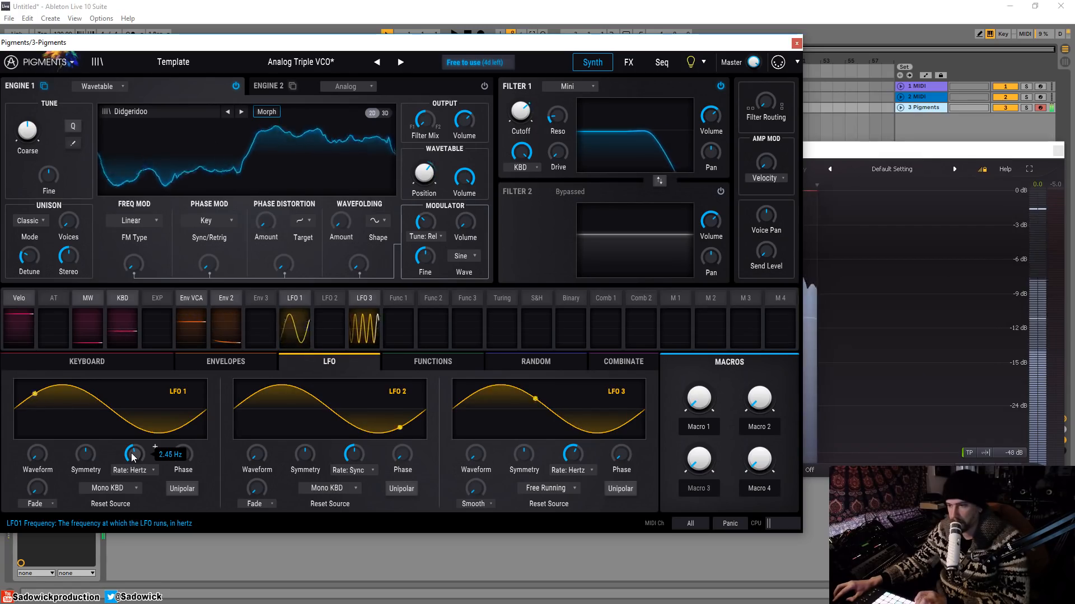
Try LFO 1's fade control and review its Smooth, KeyTrack and Fade setting options.
{"action": "left_click_drag", "start_coordinate": [35, 488], "coordinate": [42, 551]}
{"action": "left_click", "coordinate": [46, 502]}
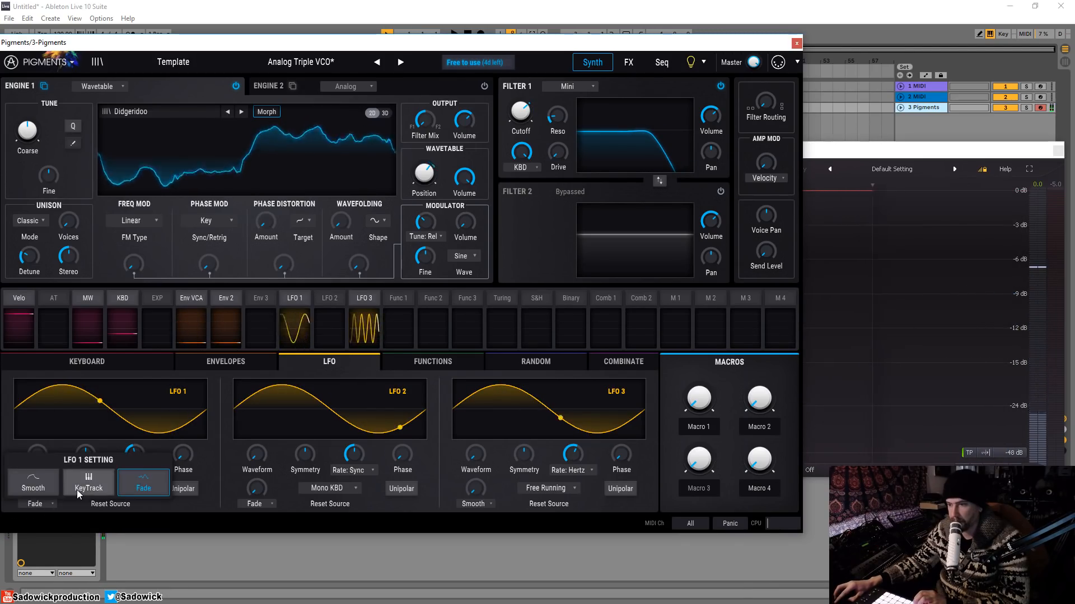
{"action": "left_click", "coordinate": [176, 508]}
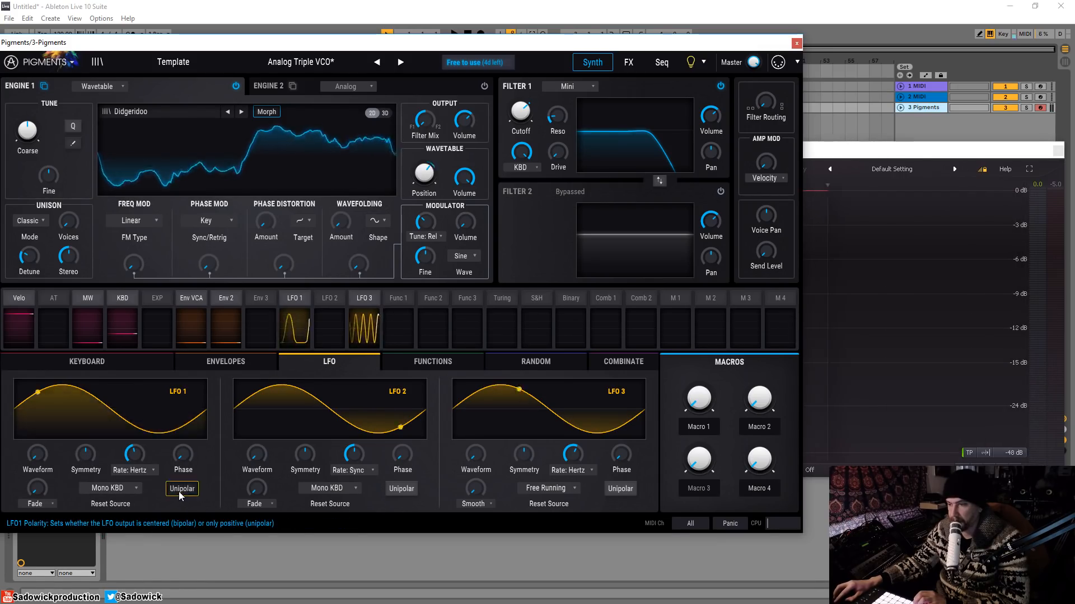
Try LFO 1 with unipolar output, comparing it with bipolar, and return it to bipolar.
{"action": "left_click", "coordinate": [179, 490]}
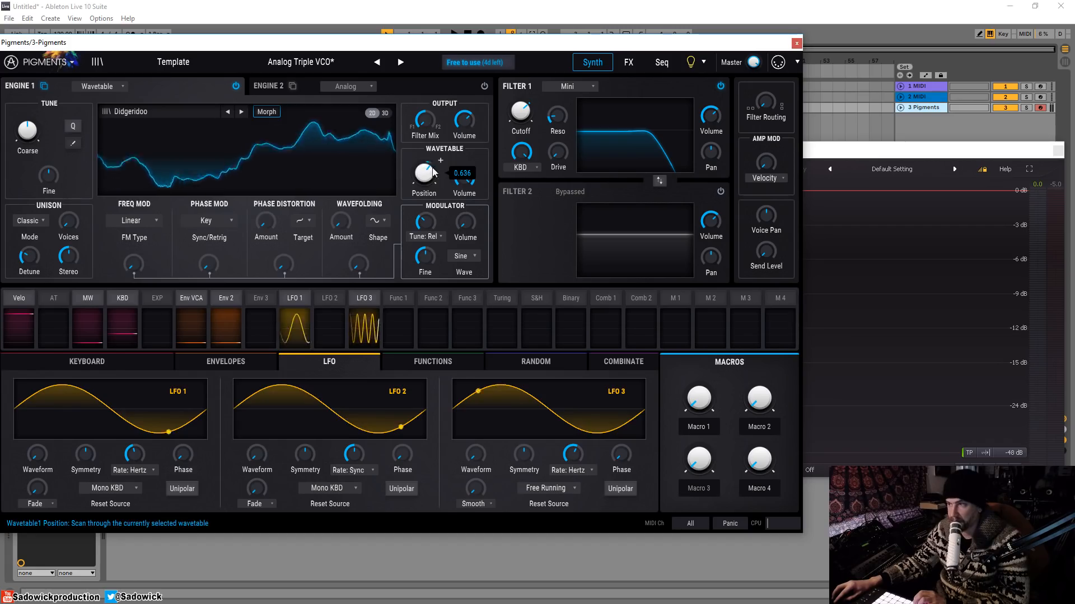
{"action": "left_click", "coordinate": [180, 489]}
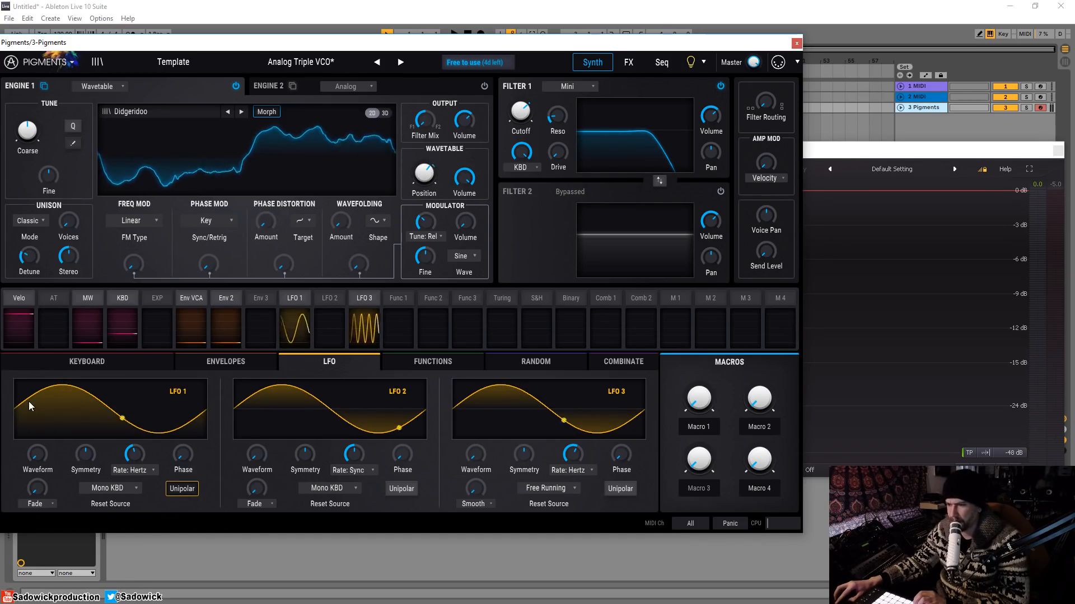
{"action": "mouse_move", "coordinate": [143, 449]}
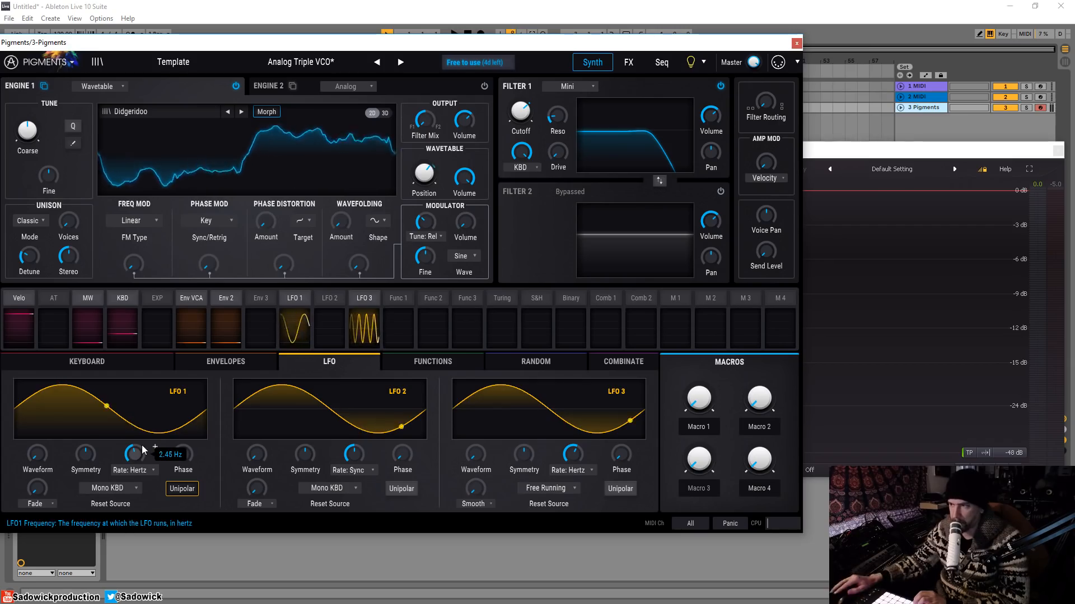
{"action": "left_click", "coordinate": [182, 489]}
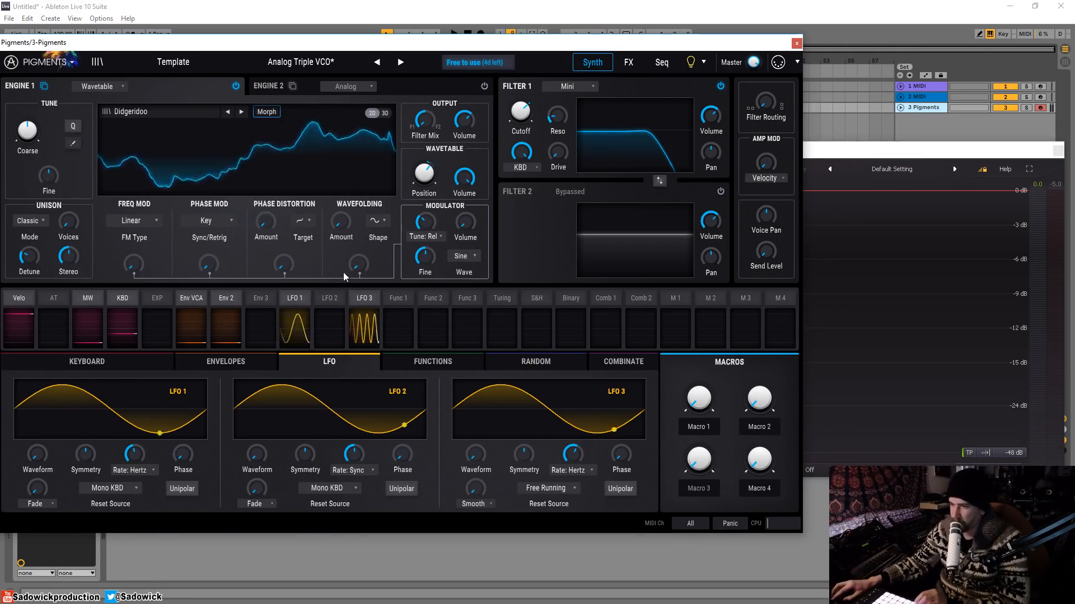
Route LFO 1 to LFO 3's waveform with a modulation amount of 0.22.
{"action": "left_click", "coordinate": [294, 299]}
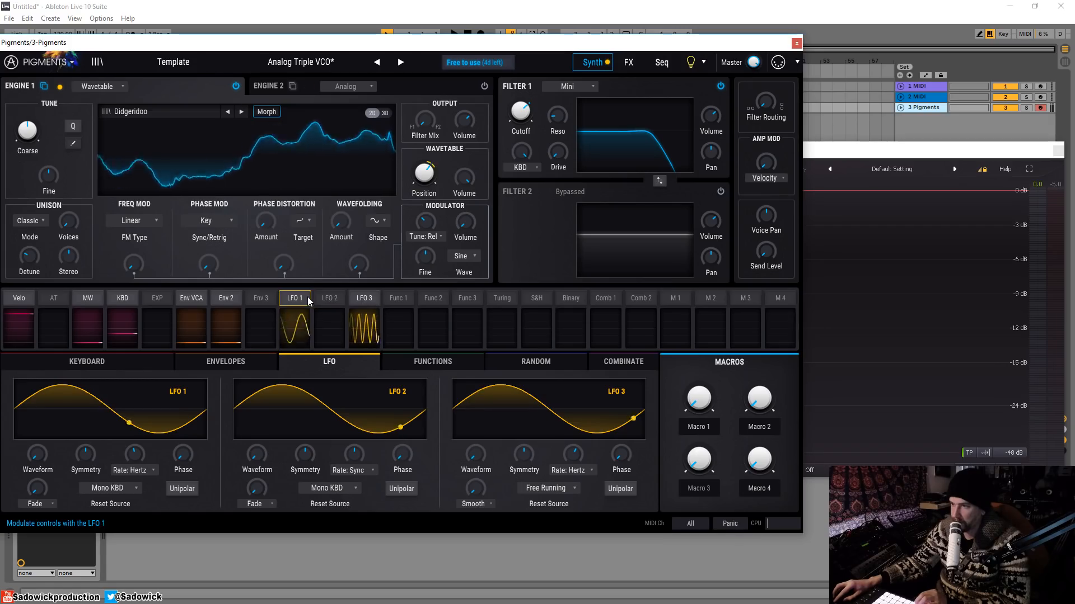
{"action": "left_click", "coordinate": [301, 295]}
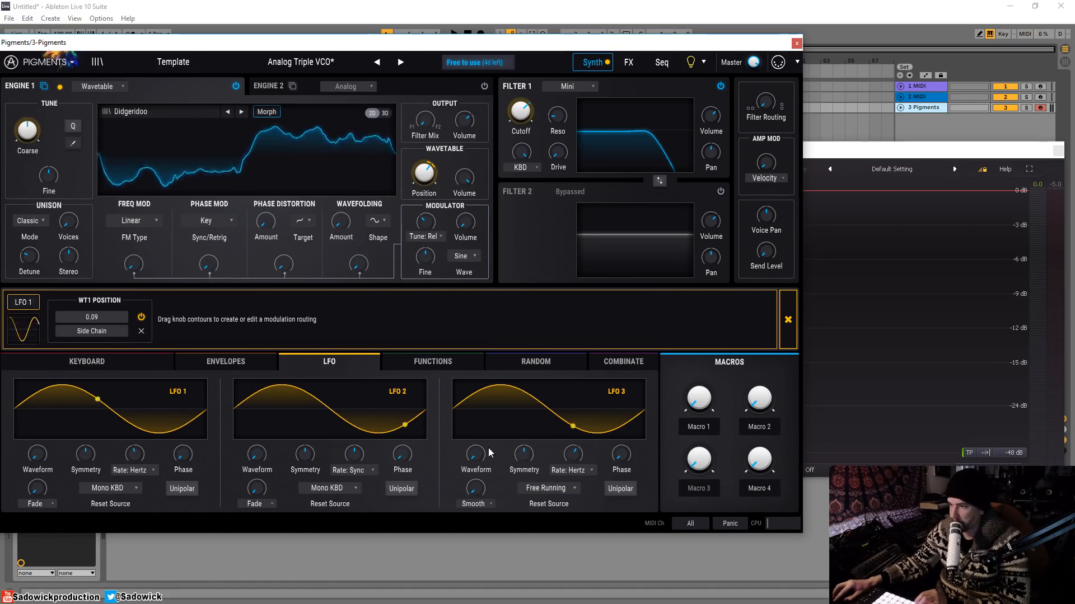
{"action": "left_click_drag", "start_coordinate": [462, 446], "coordinate": [462, 426]}
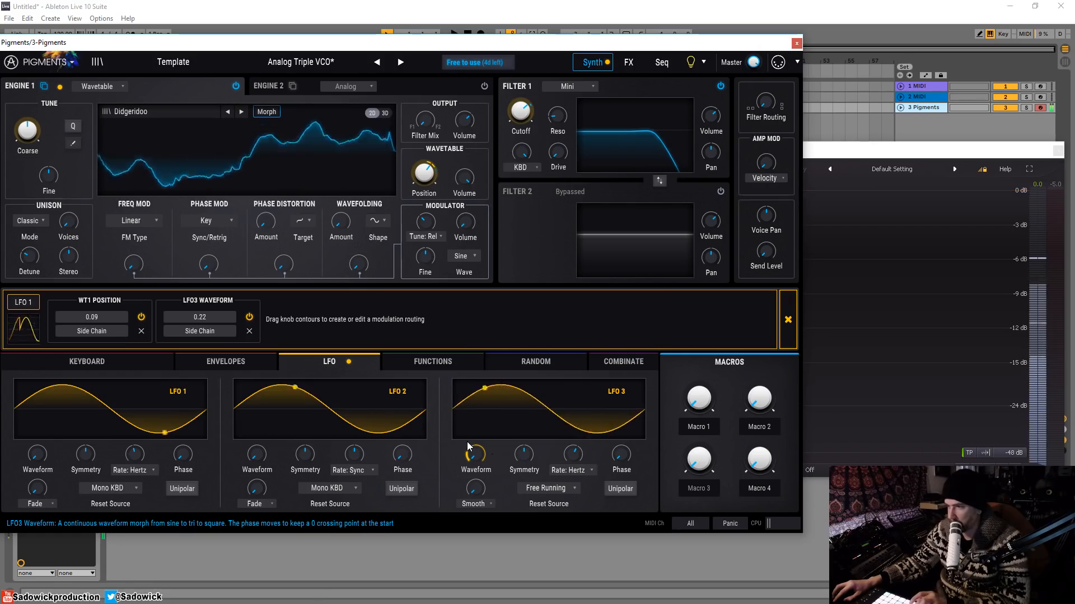
{"action": "left_click", "coordinate": [787, 320]}
Open up Filter 1's cutoff to 20000 Hz.
{"action": "left_click_drag", "start_coordinate": [524, 118], "coordinate": [524, 78]}
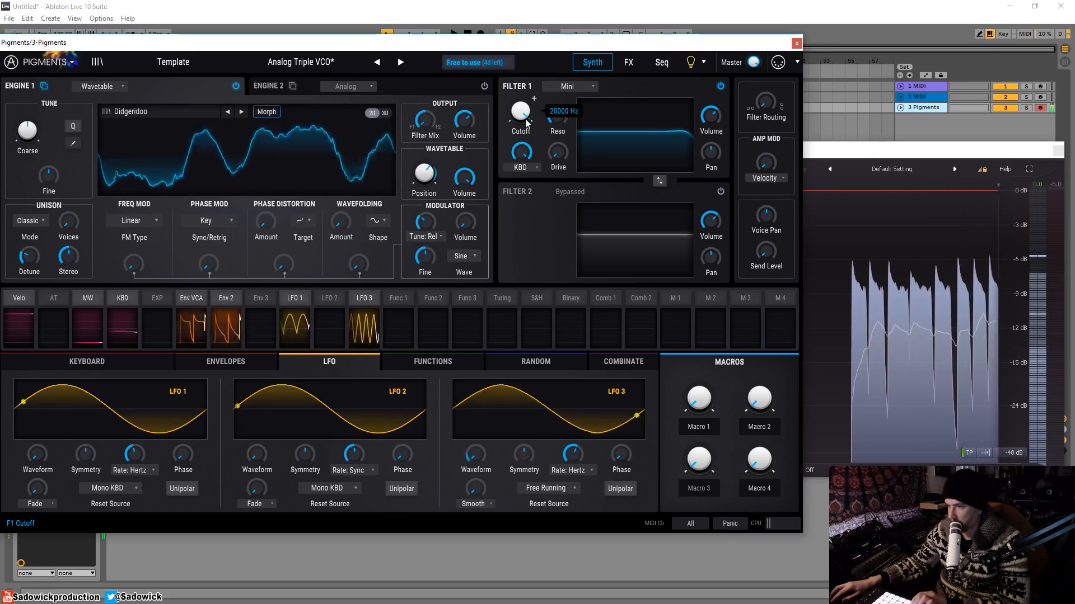
{"action": "left_click", "coordinate": [275, 297]}
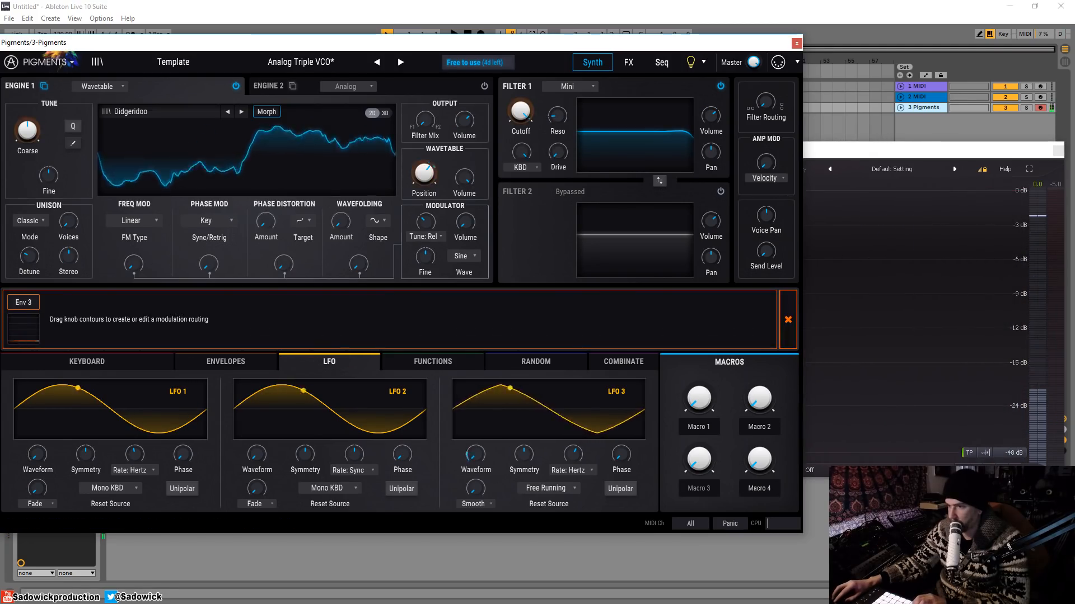
{"action": "left_click", "coordinate": [787, 320]}
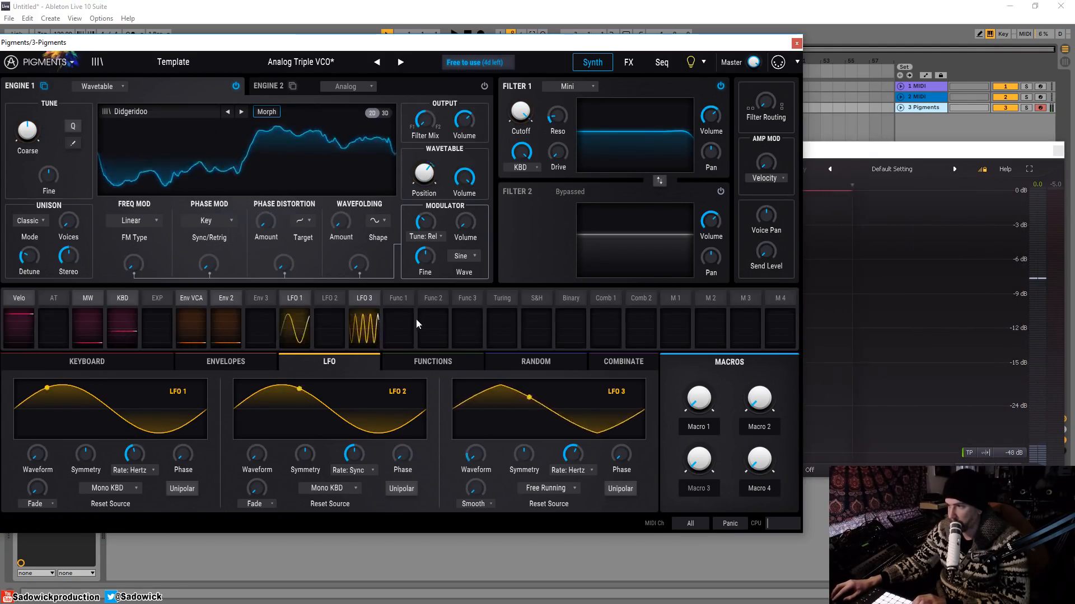
Add a point to Function 1's curve at time 0.187 and level 0.293.
{"action": "left_click", "coordinate": [398, 299]}
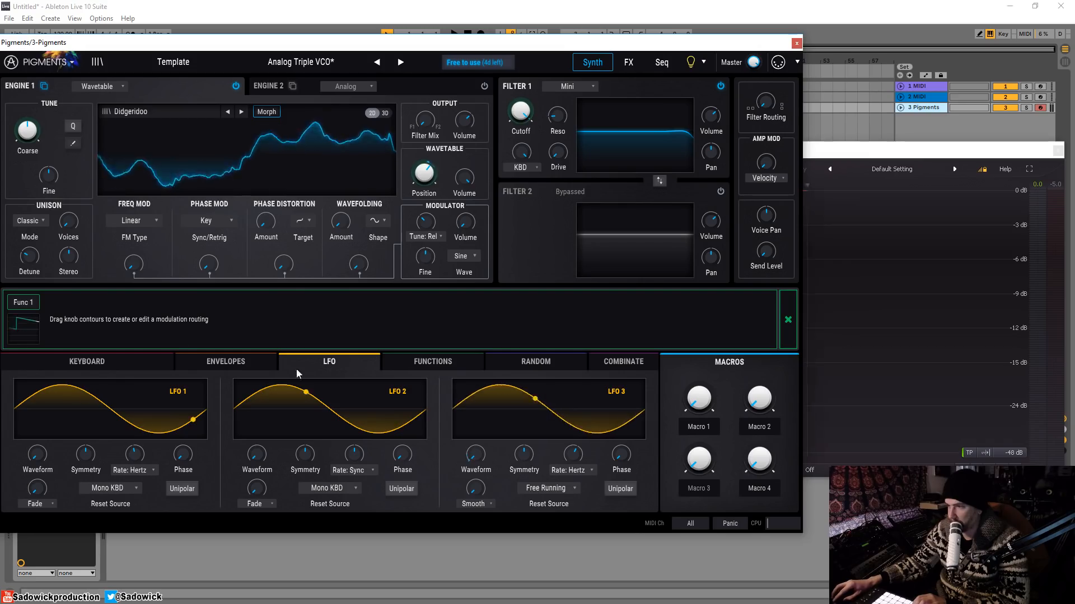
{"action": "left_click", "coordinate": [787, 318]}
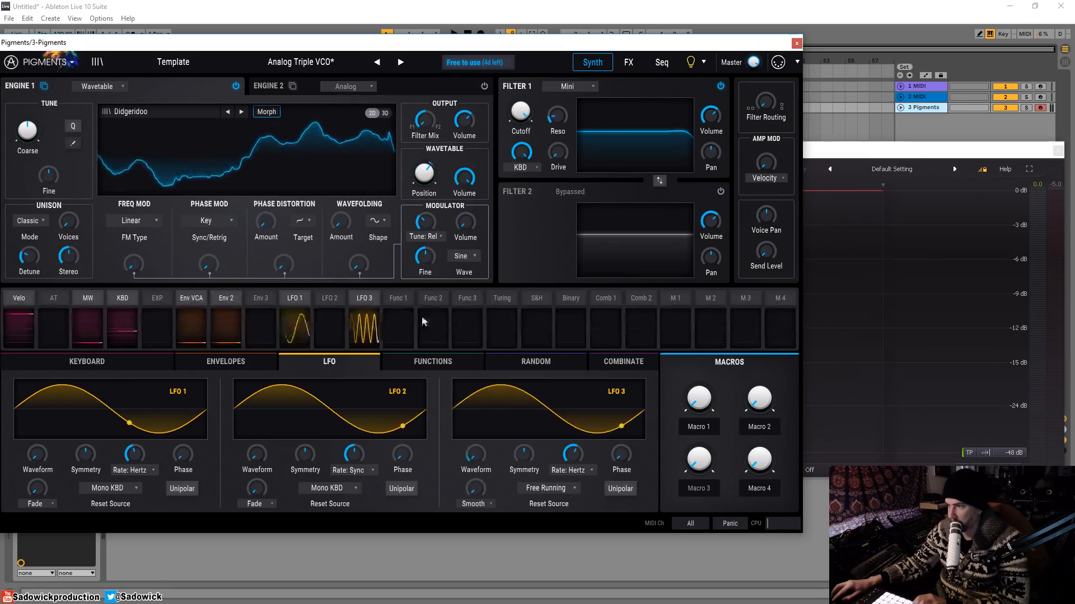
{"action": "left_click", "coordinate": [388, 323]}
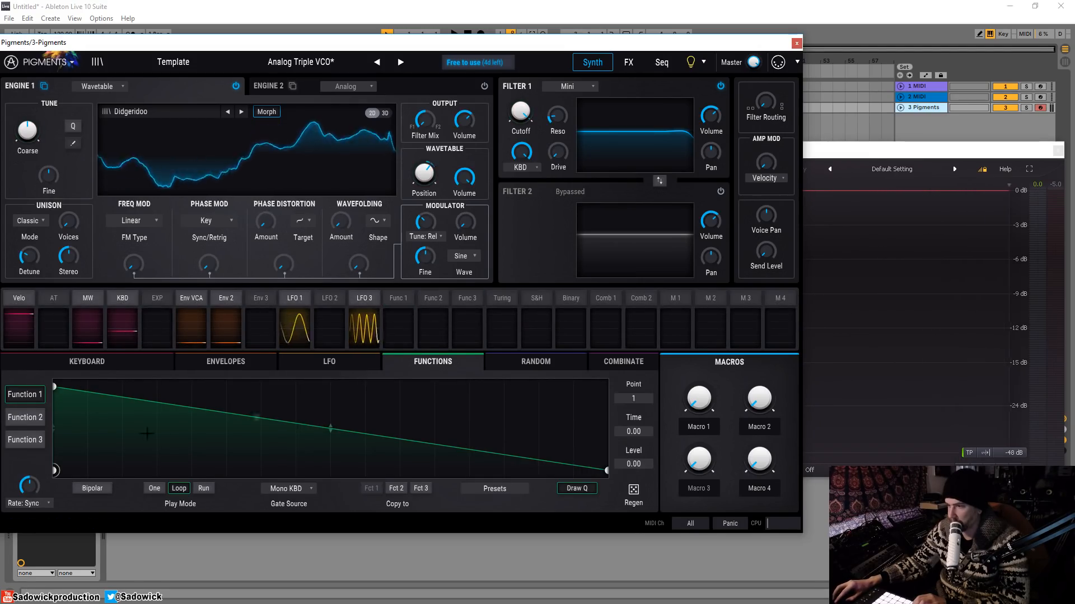
{"action": "left_click_drag", "start_coordinate": [192, 414], "coordinate": [156, 446]}
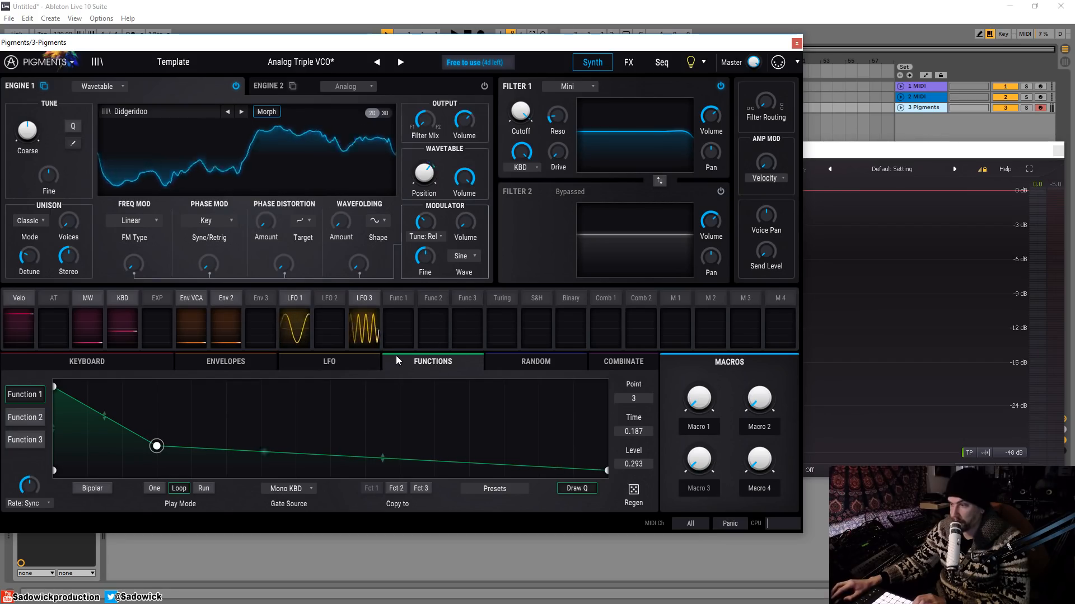
Route Function 1 to Filter 1's cutoff with a modulation amount of 0.54 and lower the base cutoff.
{"action": "left_click", "coordinate": [401, 298]}
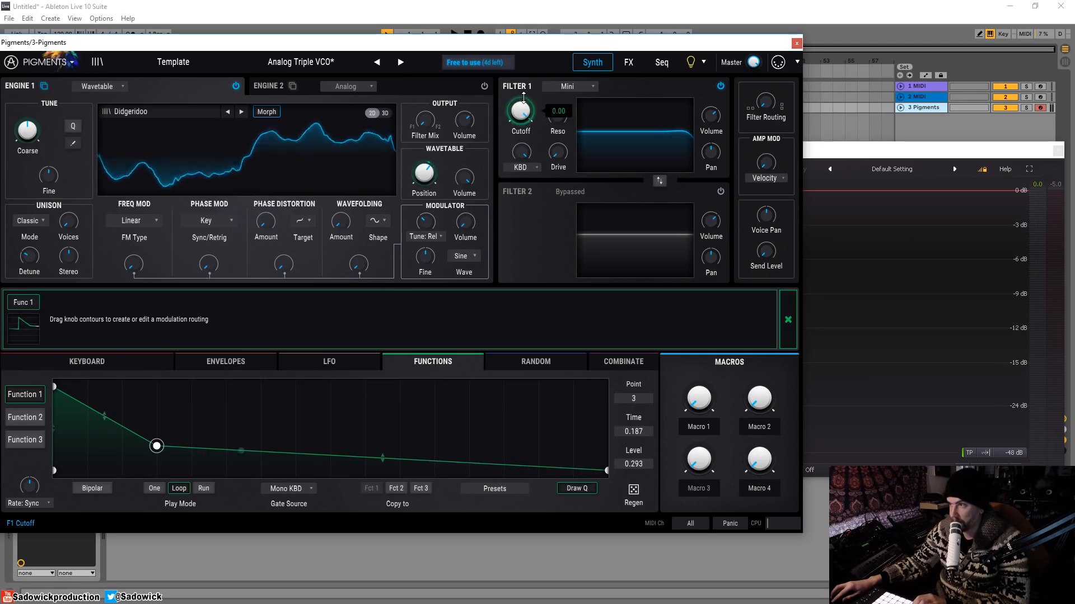
{"action": "left_click_drag", "start_coordinate": [523, 114], "coordinate": [517, 66]}
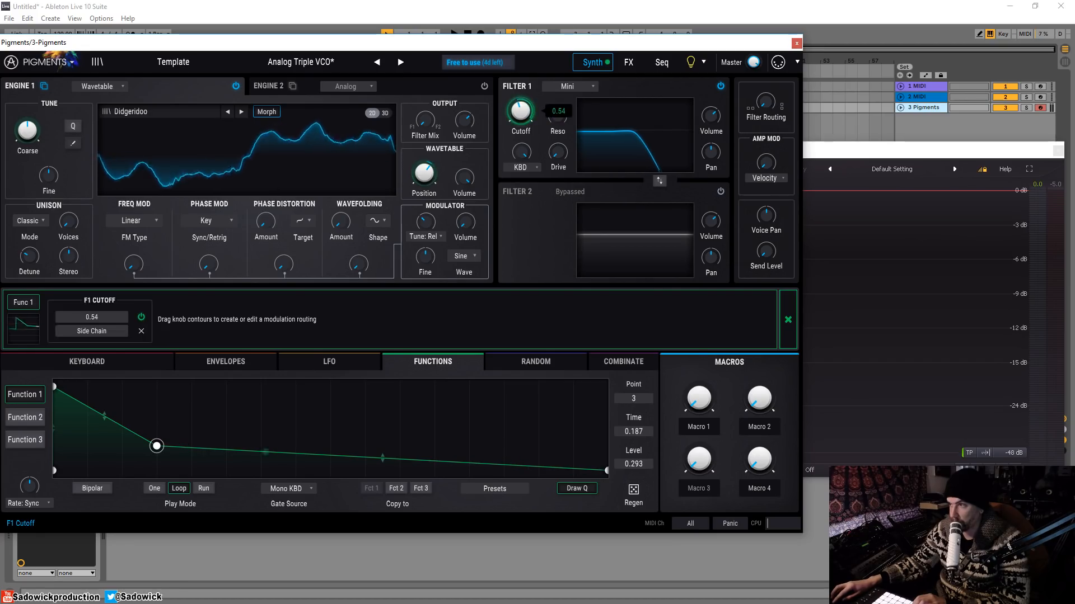
{"action": "mouse_move", "coordinate": [520, 111]}
{"action": "left_mouse_down"}
{"action": "mouse_move", "coordinate": [520, 129]}
{"action": "mouse_move", "coordinate": [516, 100]}
{"action": "left_mouse_up"}
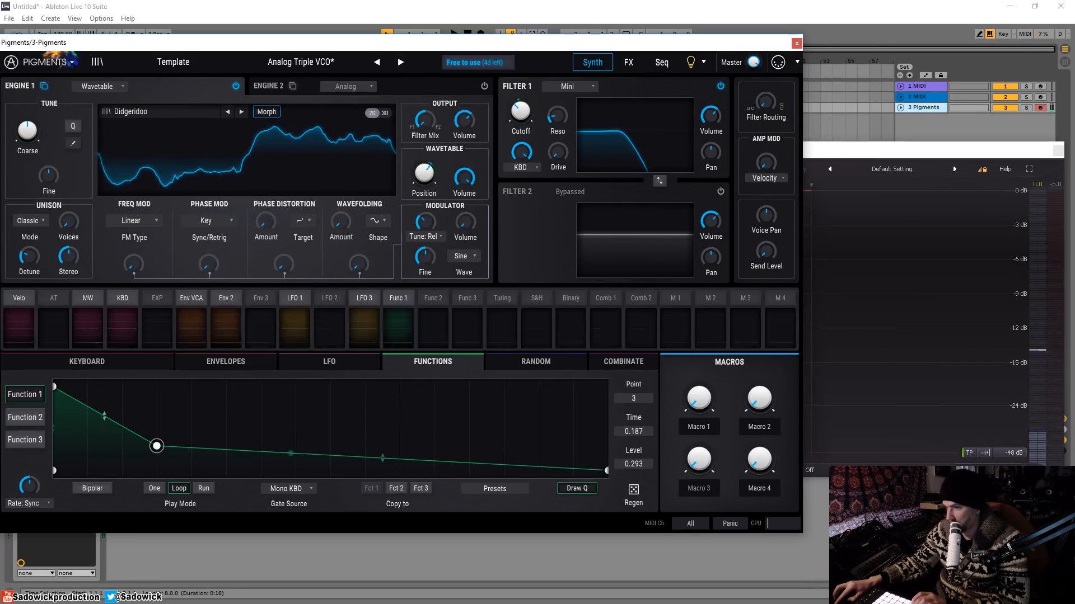
Bend Function 1's first segment into a concave decay and set its play mode to One.
{"action": "left_click_drag", "start_coordinate": [105, 418], "coordinate": [104, 436]}
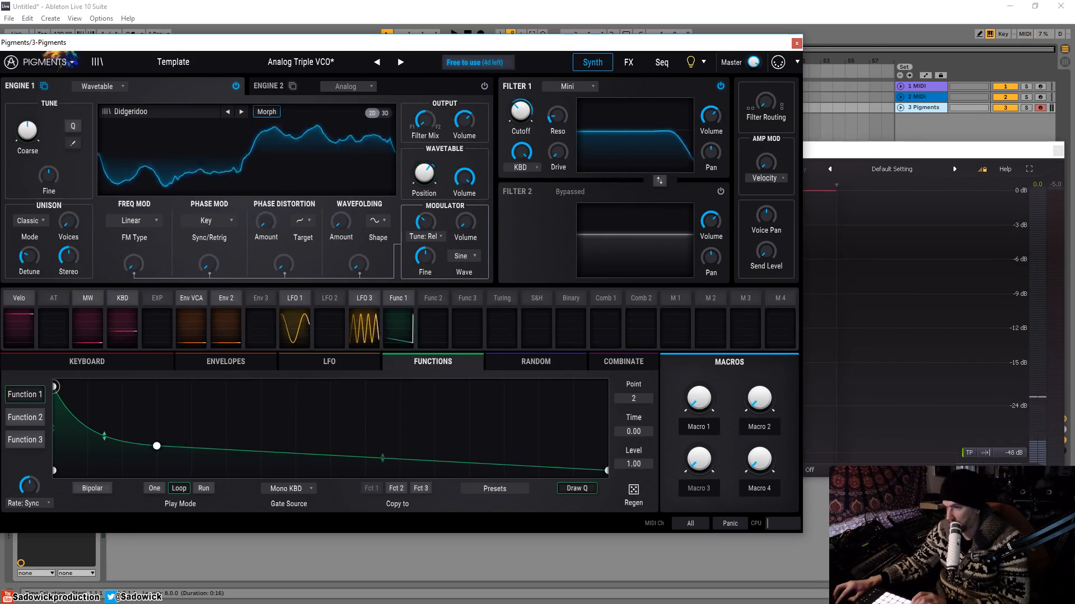
{"action": "left_click", "coordinate": [27, 417]}
{"action": "left_click", "coordinate": [22, 401]}
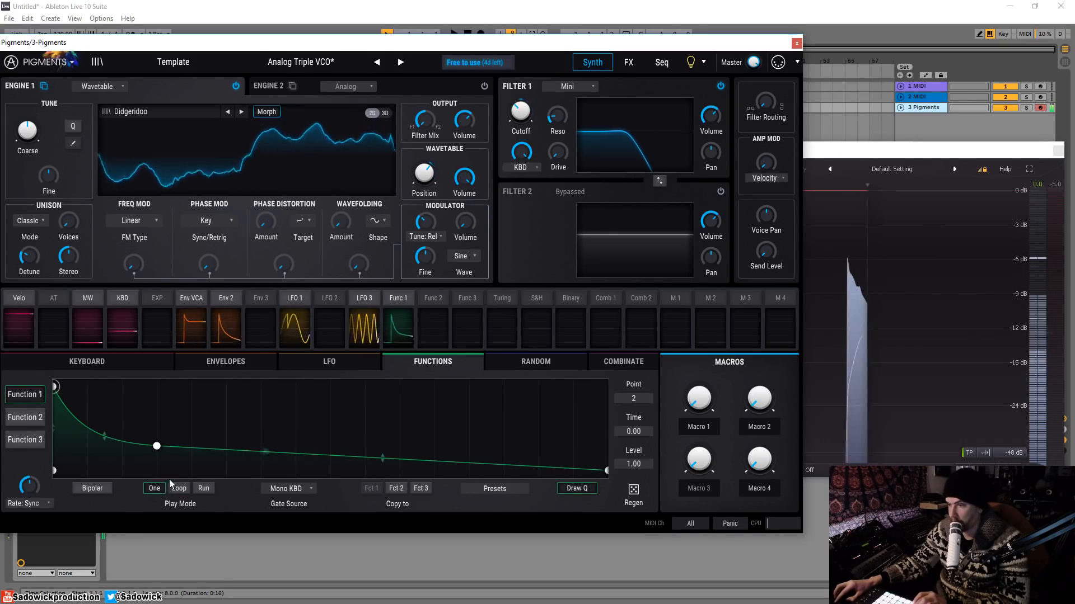
{"action": "double_click", "coordinate": [322, 458]}
{"action": "left_click_drag", "start_coordinate": [323, 458], "coordinate": [375, 471]}
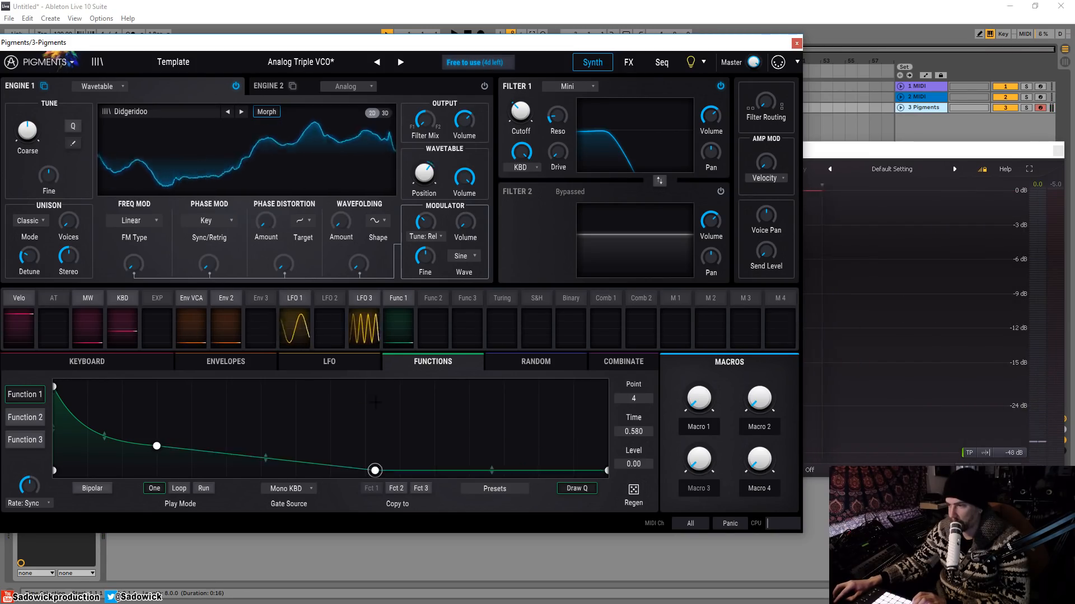
{"action": "double_click", "coordinate": [375, 470]}
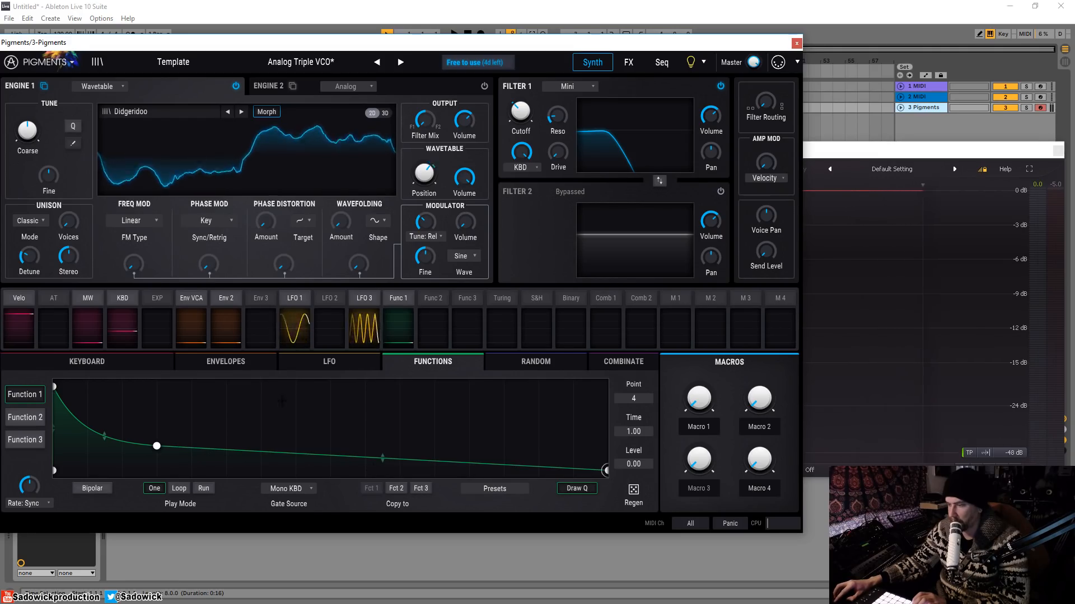
Add a fourth point to Function 1's curve at time 0.624 and level 0.
{"action": "left_click_drag", "start_coordinate": [318, 455], "coordinate": [318, 470]}
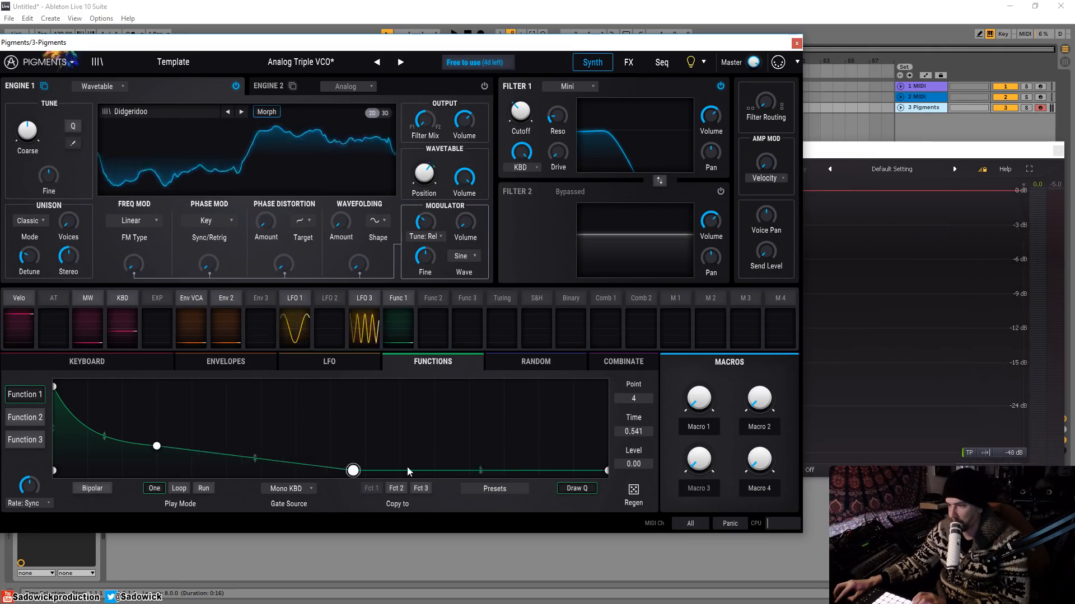
{"action": "mouse_move", "coordinate": [407, 472]}
{"action": "left_mouse_down"}
{"action": "mouse_move", "coordinate": [404, 421]}
{"action": "mouse_move", "coordinate": [399, 470]}
{"action": "left_mouse_up"}
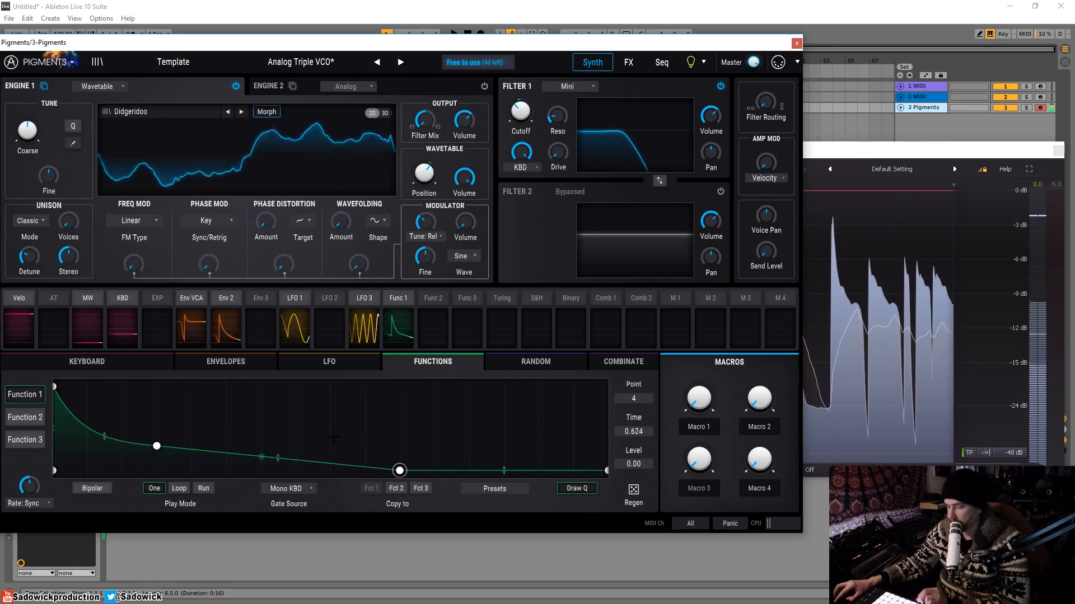
Bring up the random modulators' settings and look at the empty Turing and Binary modulation routings.
{"action": "left_click", "coordinate": [506, 301]}
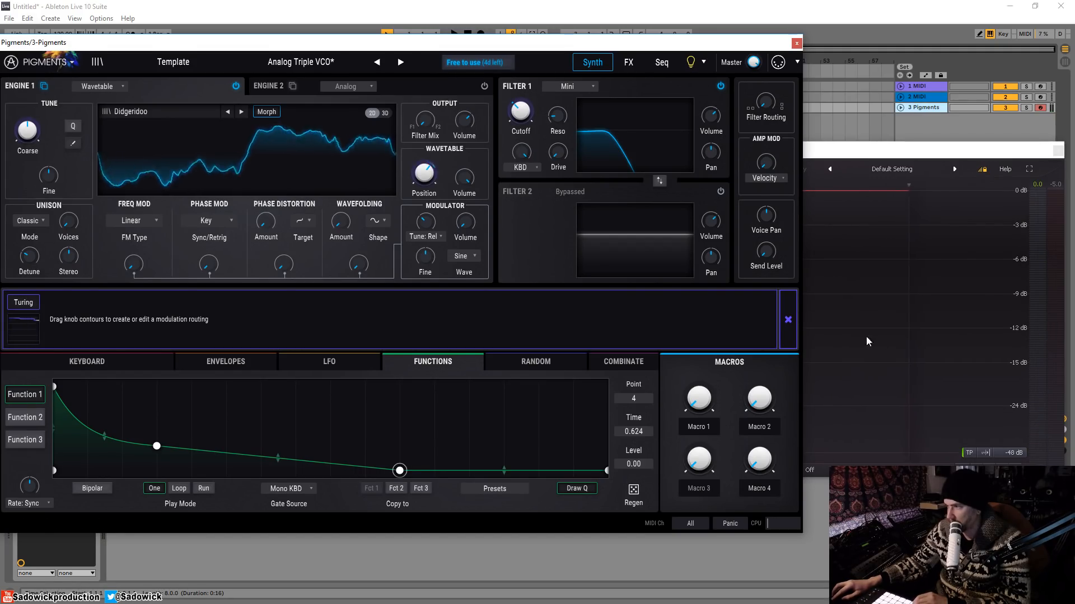
{"action": "left_click", "coordinate": [788, 322]}
{"action": "left_click", "coordinate": [508, 331]}
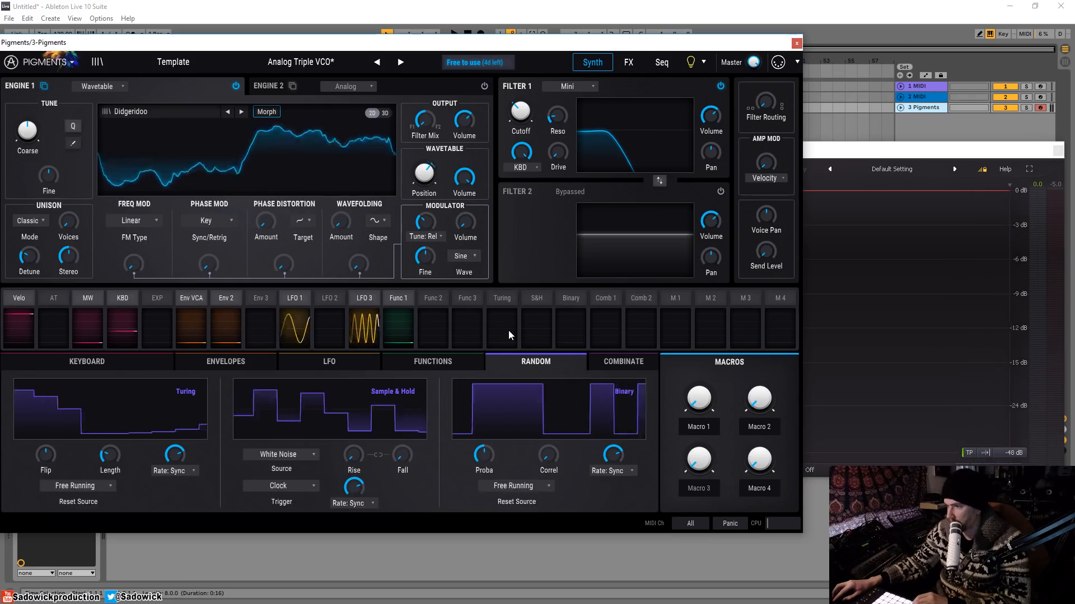
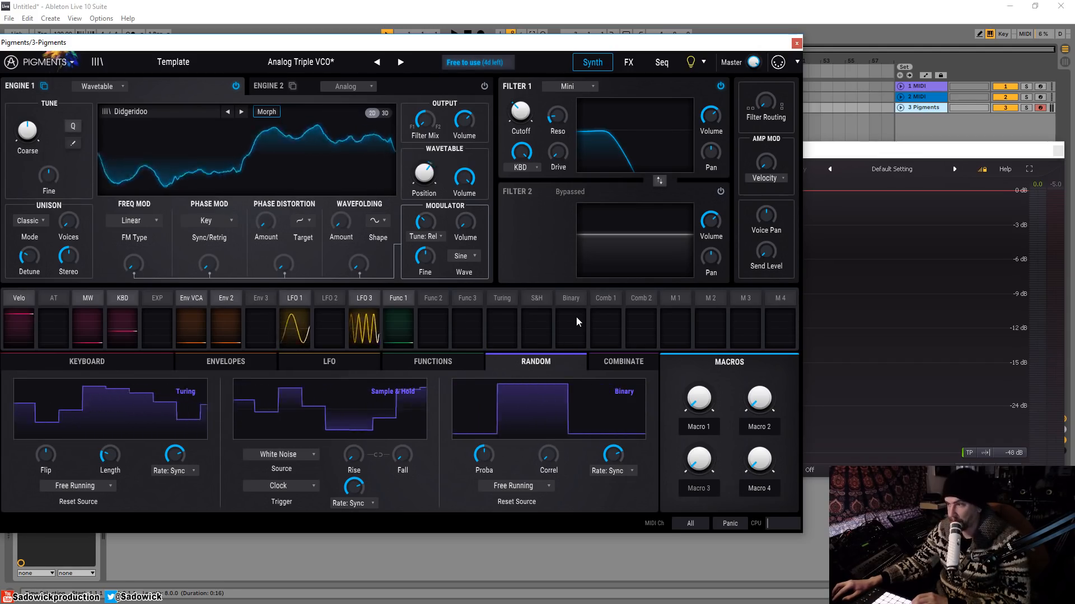
{"action": "left_click", "coordinate": [572, 301]}
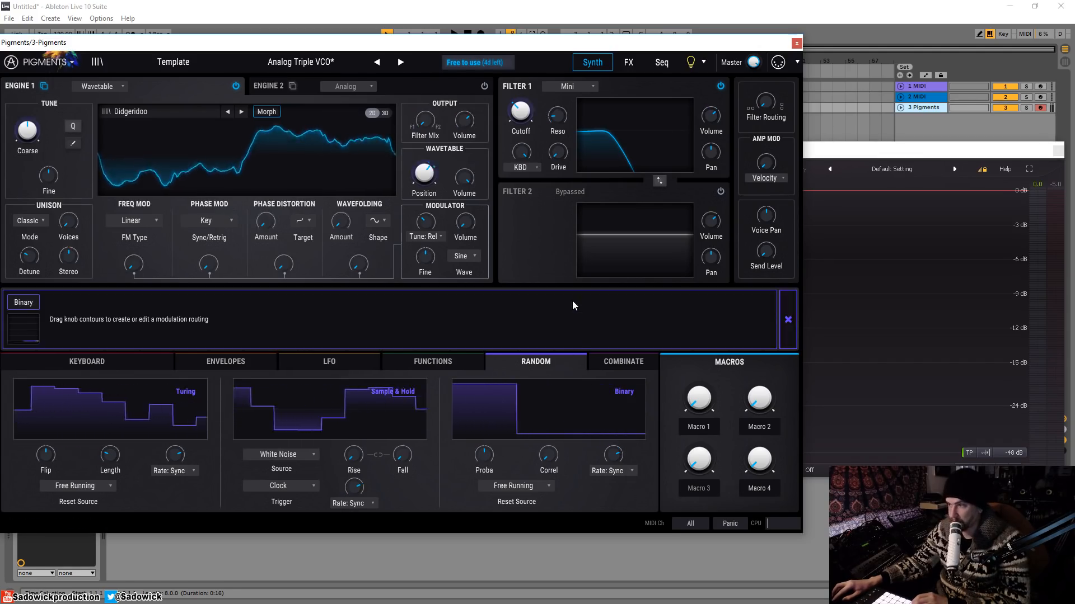
{"action": "left_click", "coordinate": [786, 322]}
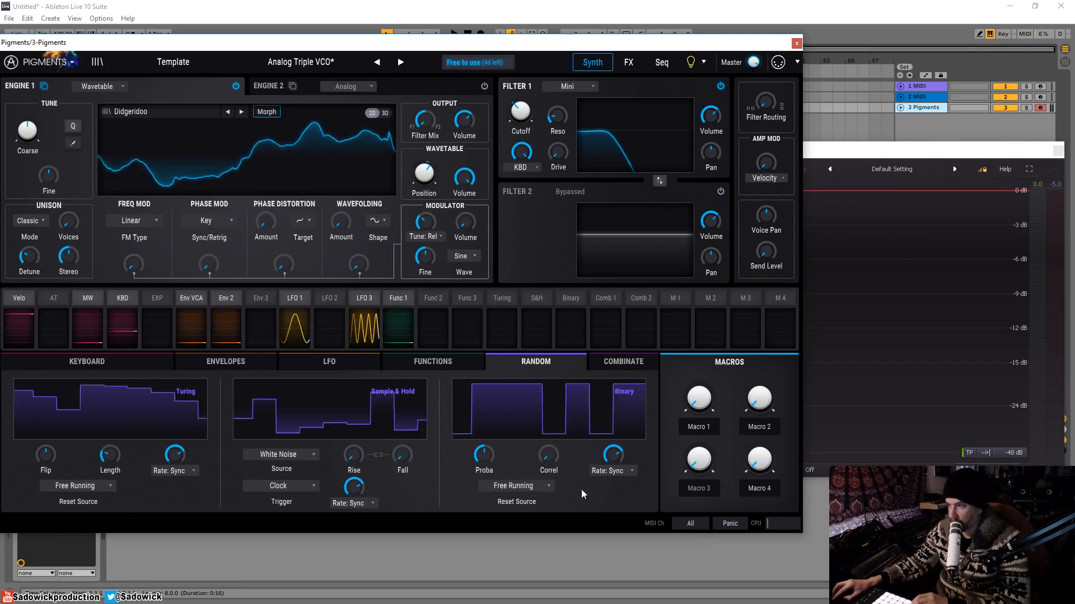
Review the reset source and rate options of the Binary random modulator.
{"action": "mouse_move", "coordinate": [483, 456]}
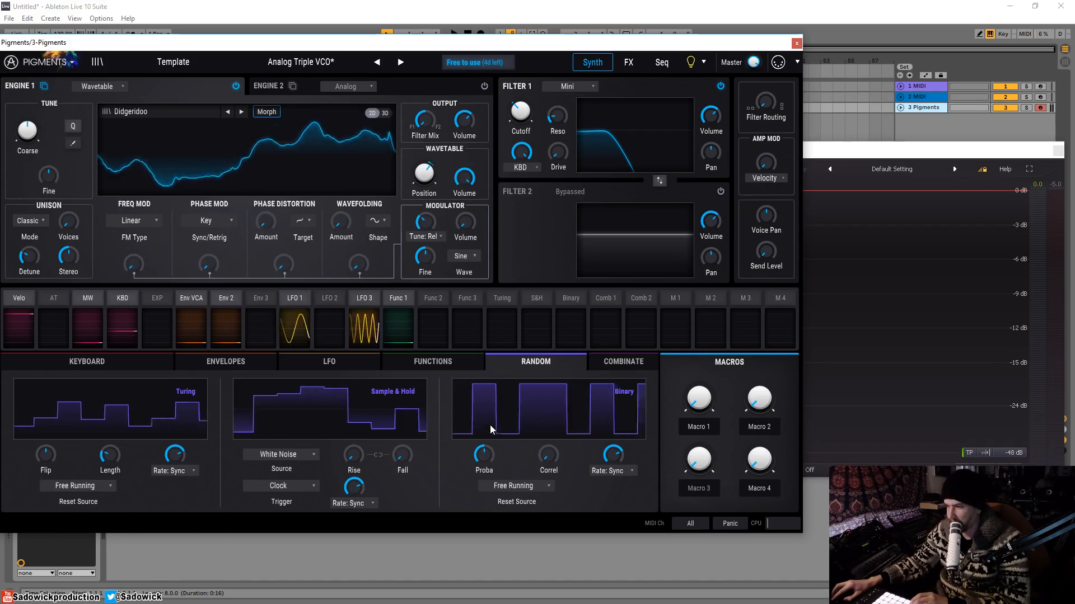
{"action": "left_click", "coordinate": [536, 486]}
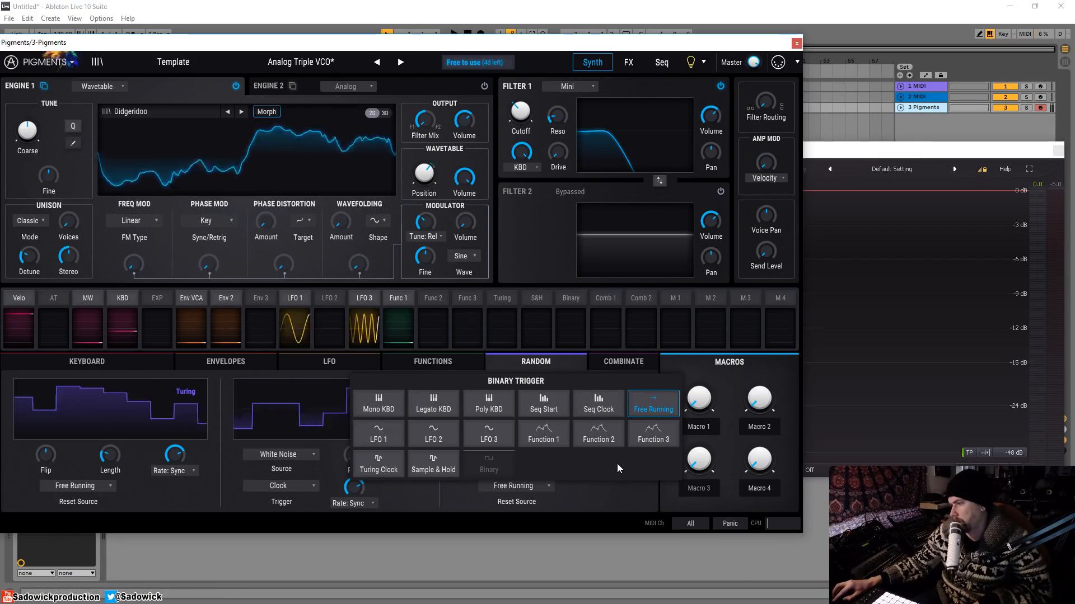
{"action": "left_click", "coordinate": [661, 410]}
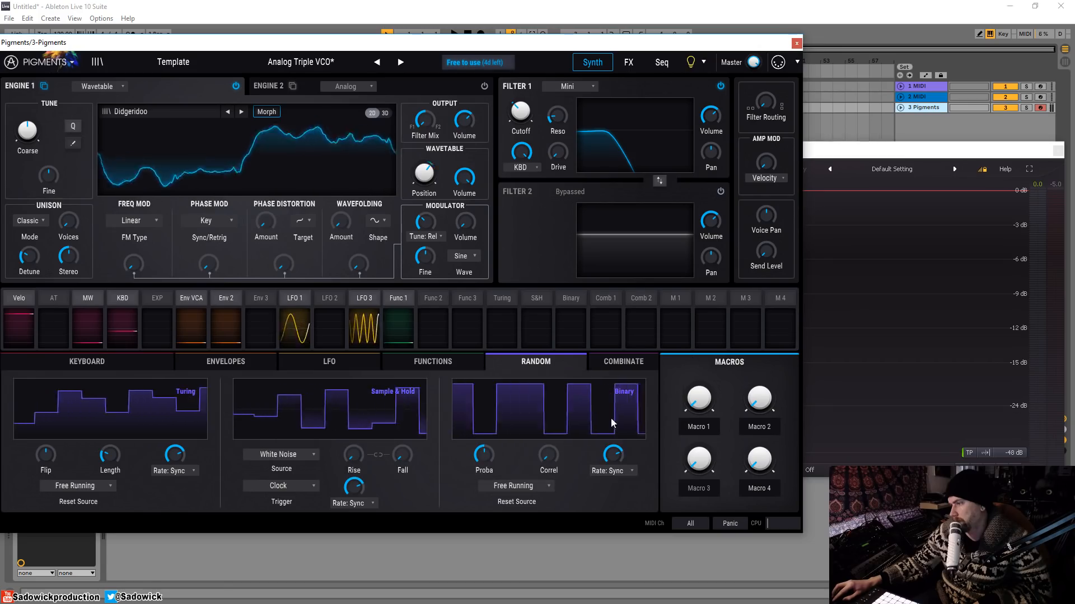
{"action": "left_click", "coordinate": [615, 471]}
{"action": "left_click", "coordinate": [585, 451]}
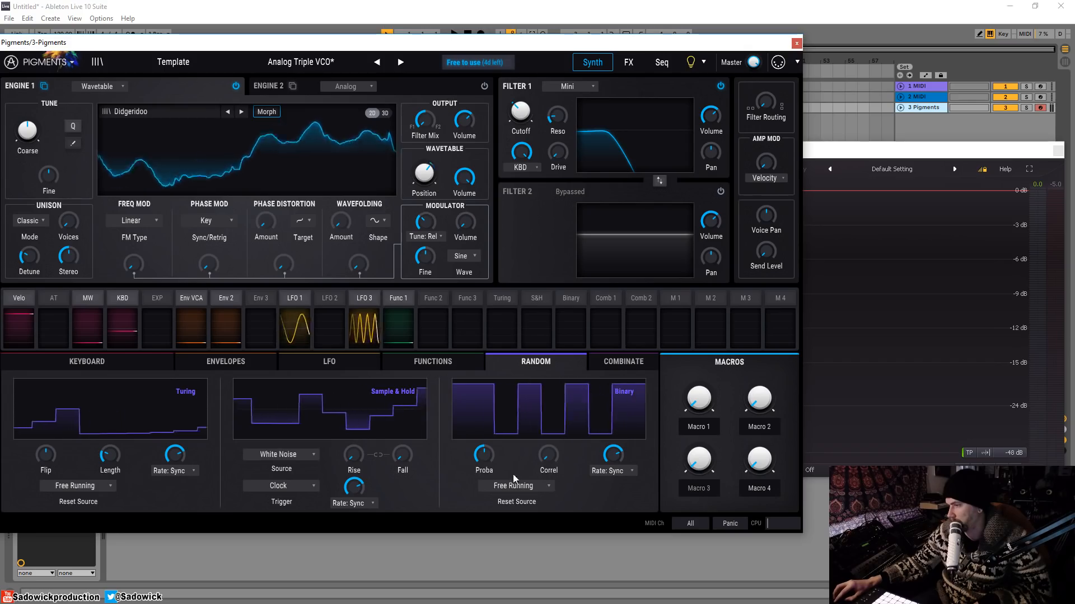
Try raising Binary's probability to 0.806 and reset it to its default.
{"action": "left_click_drag", "start_coordinate": [483, 456], "coordinate": [482, 392]}
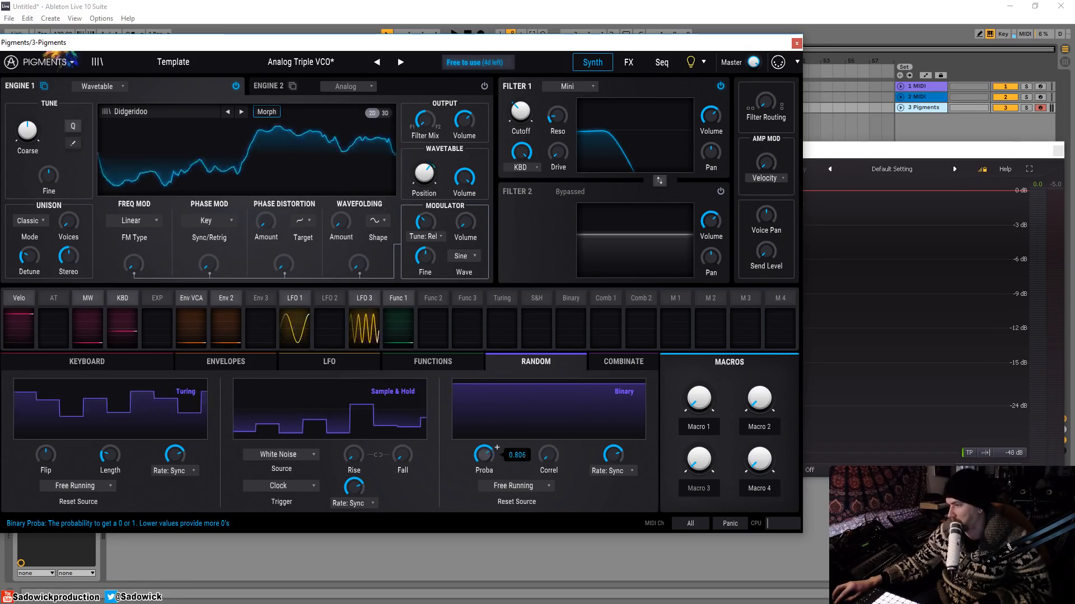
{"action": "double_click", "coordinate": [488, 455]}
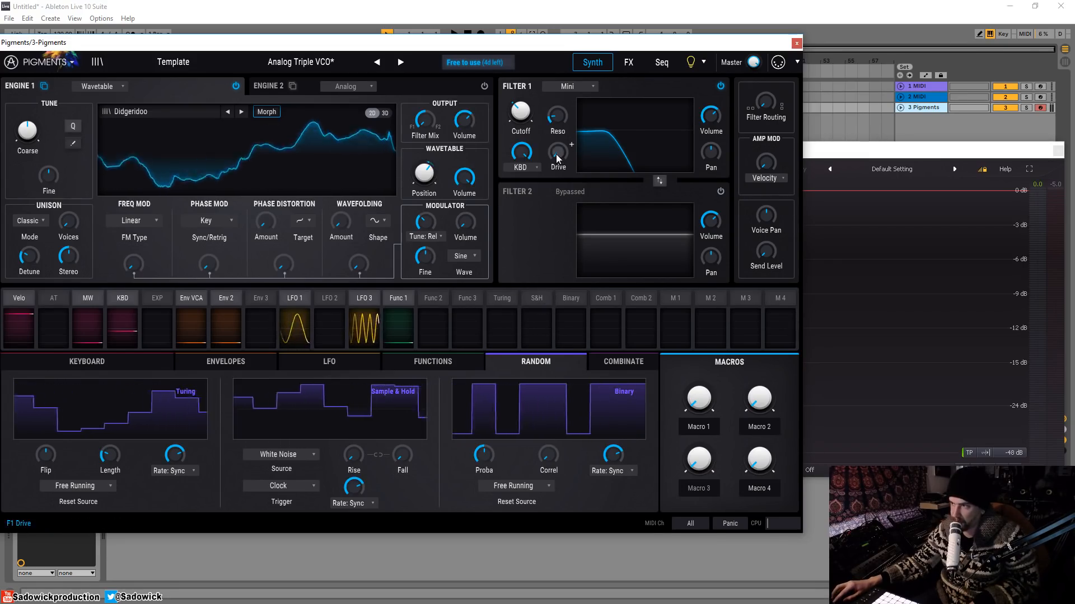
Route Binary to Filter 1's resonance with a modulation amount of 0.22 and raise the filter's base cutoff.
{"action": "mouse_move", "coordinate": [559, 120]}
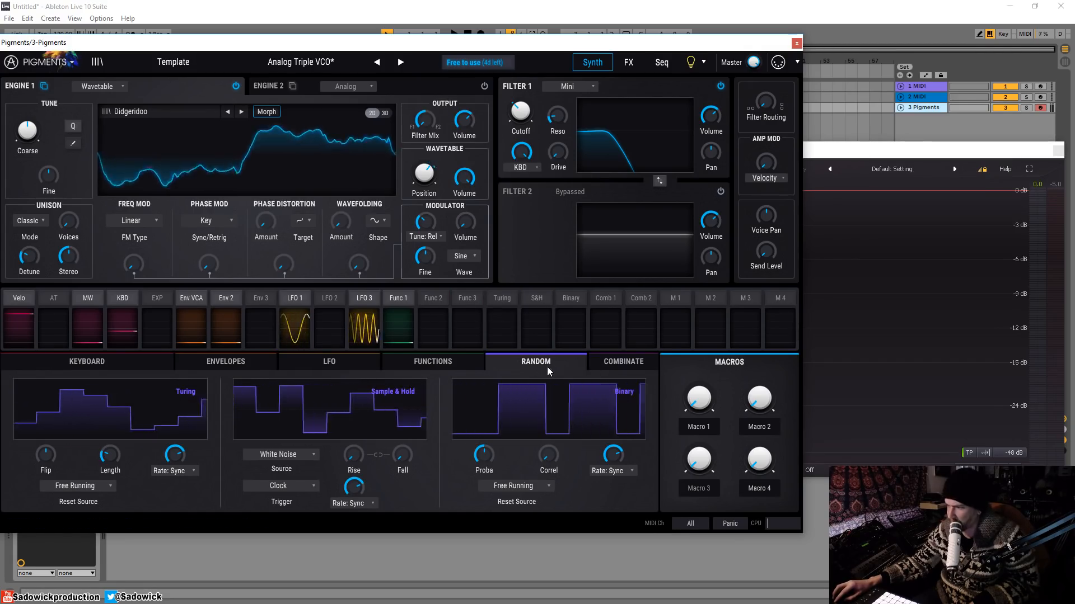
{"action": "left_click", "coordinate": [570, 298]}
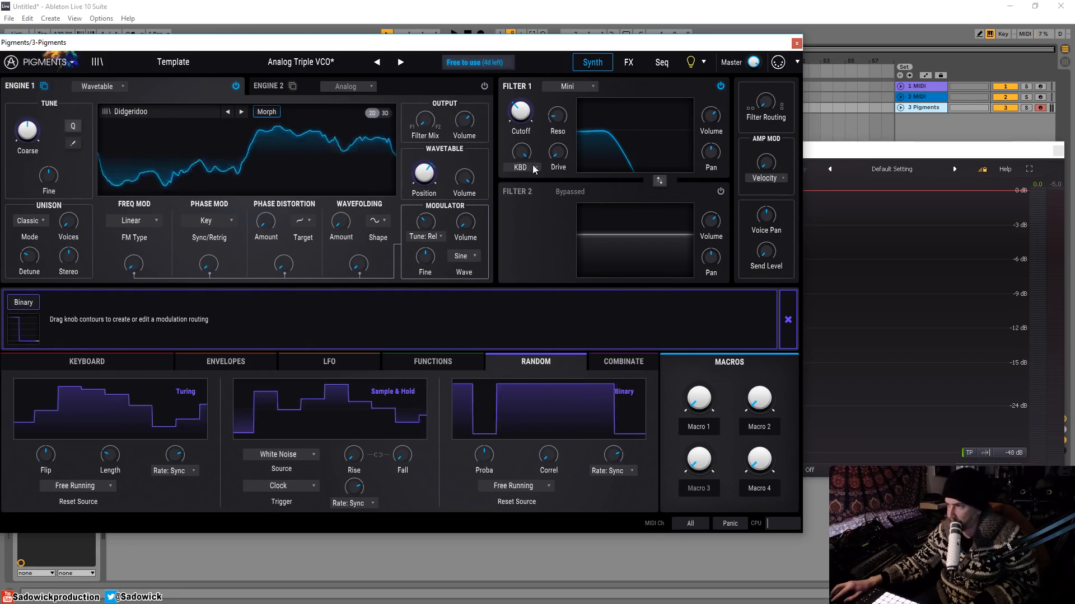
{"action": "left_click_drag", "start_coordinate": [548, 113], "coordinate": [548, 107]}
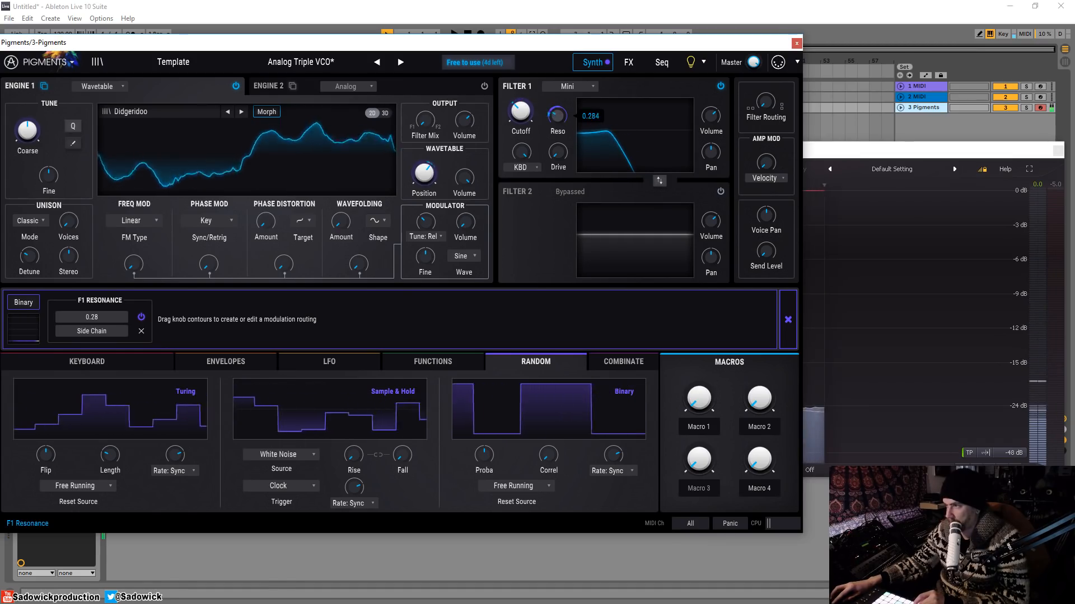
{"action": "left_click_drag", "start_coordinate": [525, 117], "coordinate": [525, 97]}
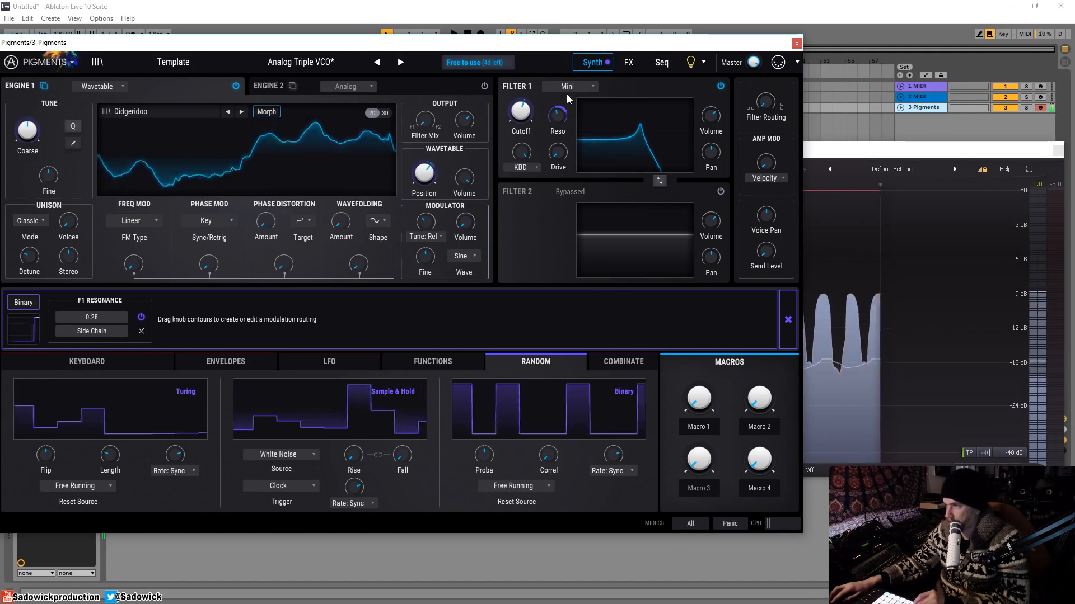
{"action": "left_click_drag", "start_coordinate": [560, 106], "coordinate": [561, 111]}
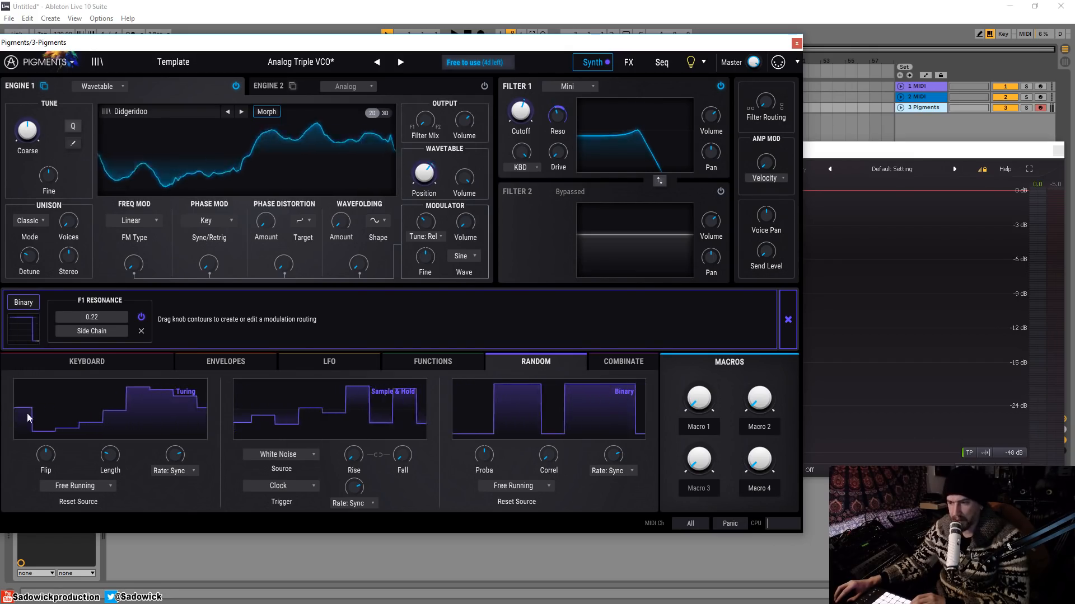
Try the Turing modulator at its shortest sequence length and lengthen the sequence again.
{"action": "mouse_move", "coordinate": [109, 455]}
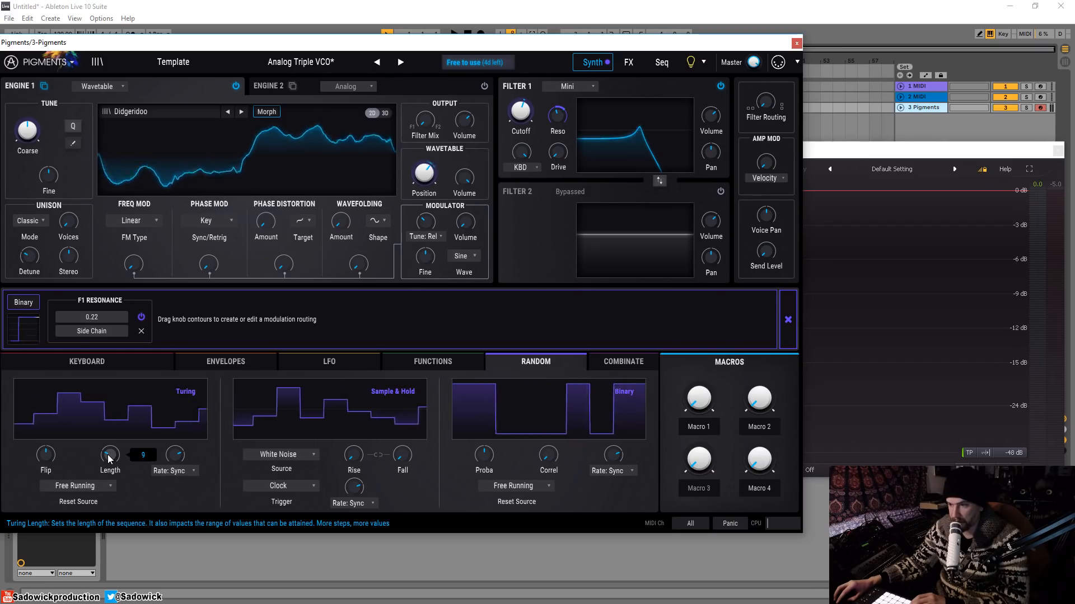
{"action": "left_click_drag", "start_coordinate": [106, 454], "coordinate": [106, 487]}
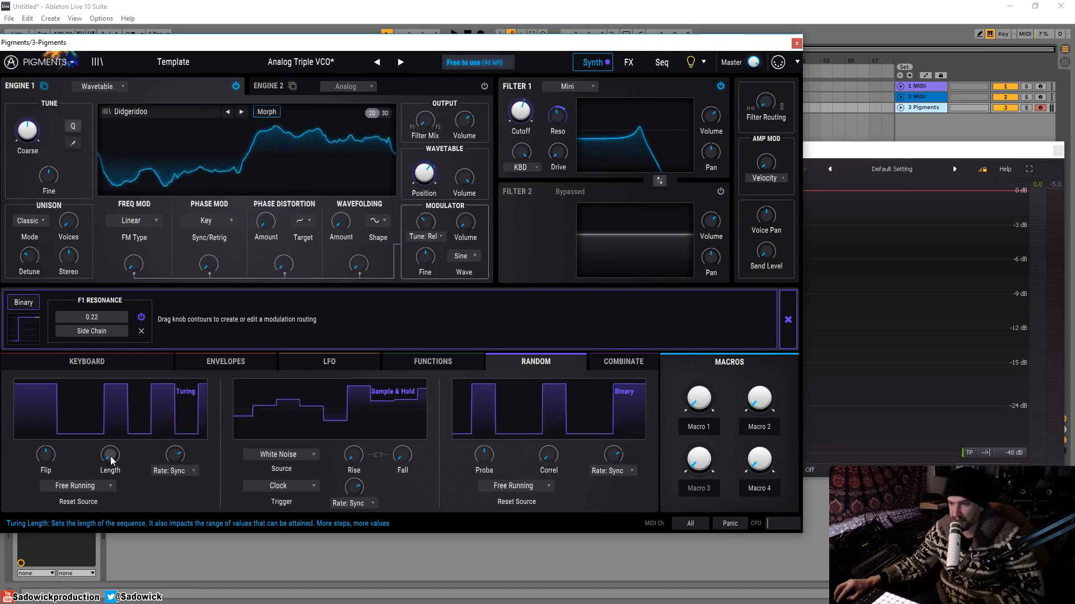
{"action": "left_click_drag", "start_coordinate": [111, 457], "coordinate": [112, 427]}
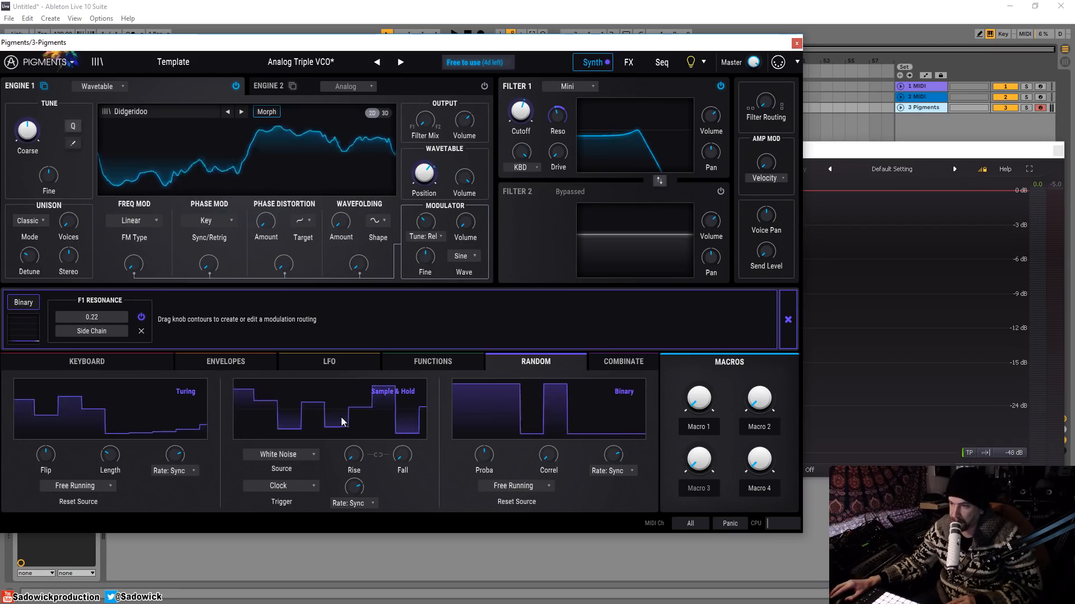
Review the source and trigger options of the Sample & Hold modulator.
{"action": "left_click", "coordinate": [277, 455]}
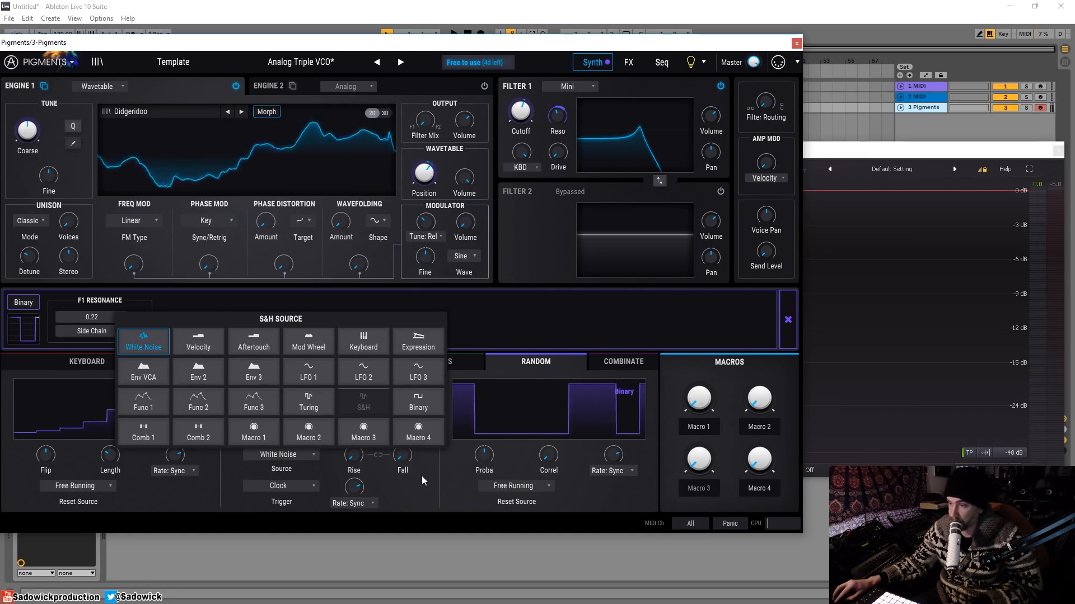
{"action": "left_click", "coordinate": [424, 491]}
{"action": "left_click", "coordinate": [303, 489]}
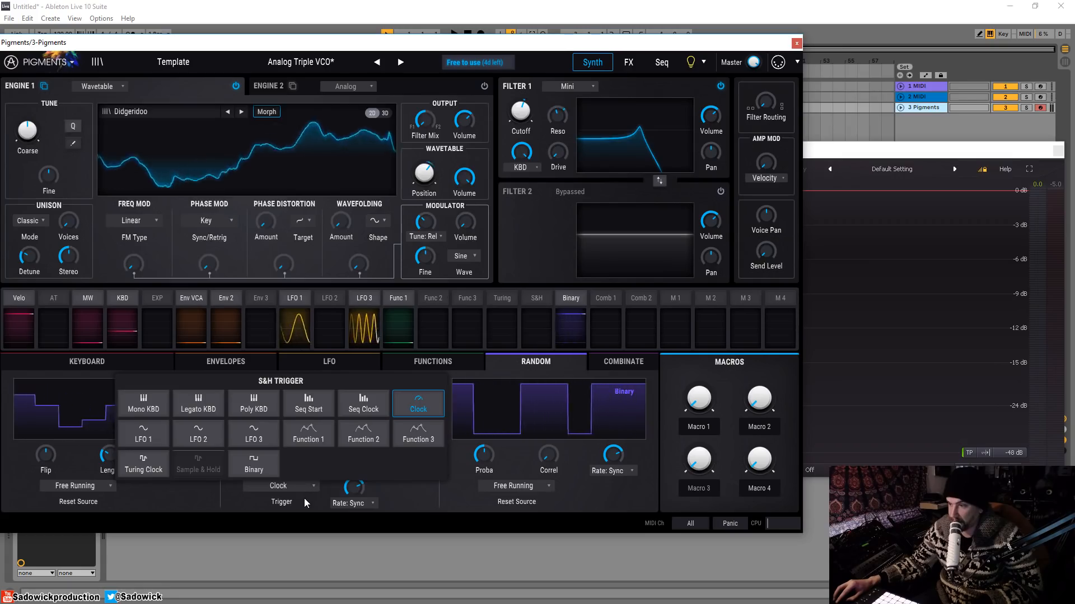
{"action": "left_click", "coordinate": [309, 506]}
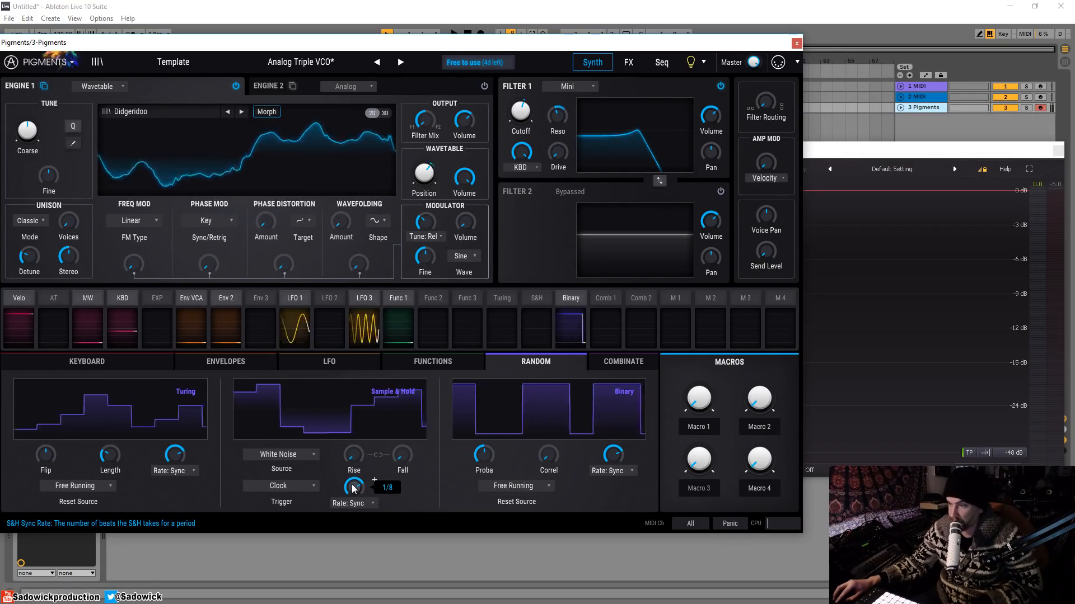
Adjust the Sample & Hold rate and route Sample & Hold to Engine 1's wavefolding amount with a modulation amount of 0.29.
{"action": "left_click_drag", "start_coordinate": [354, 488], "coordinate": [354, 482]}
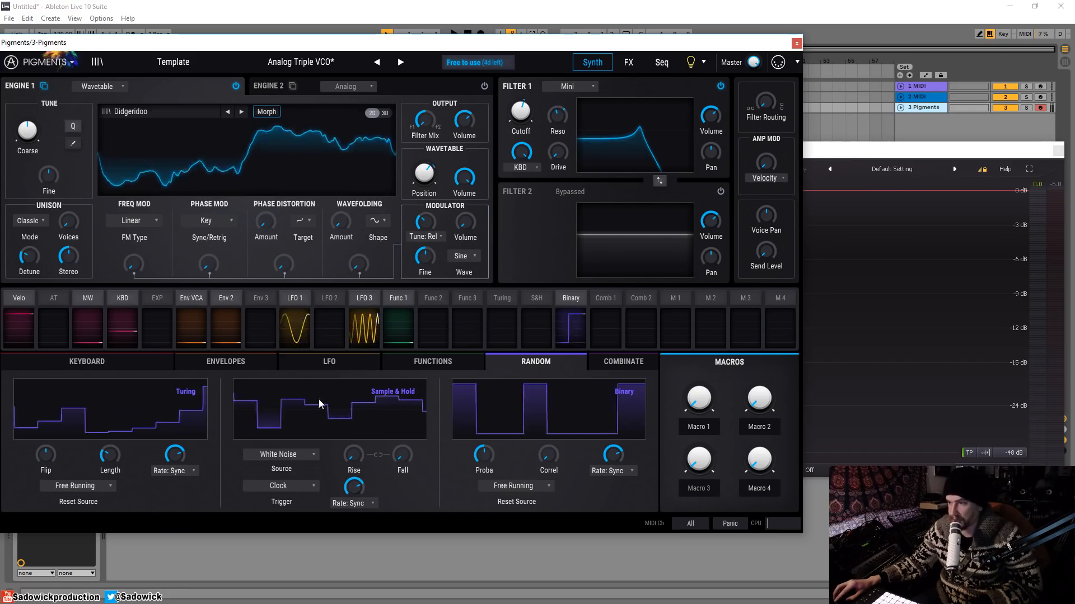
{"action": "left_click_drag", "start_coordinate": [537, 305], "coordinate": [350, 263]}
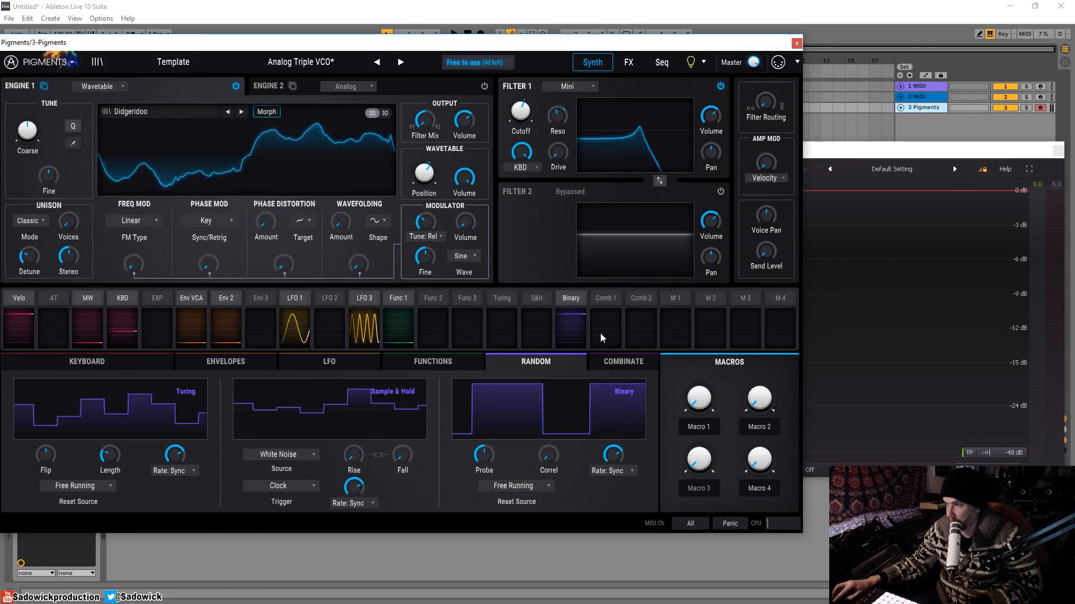
{"action": "left_click", "coordinate": [541, 313]}
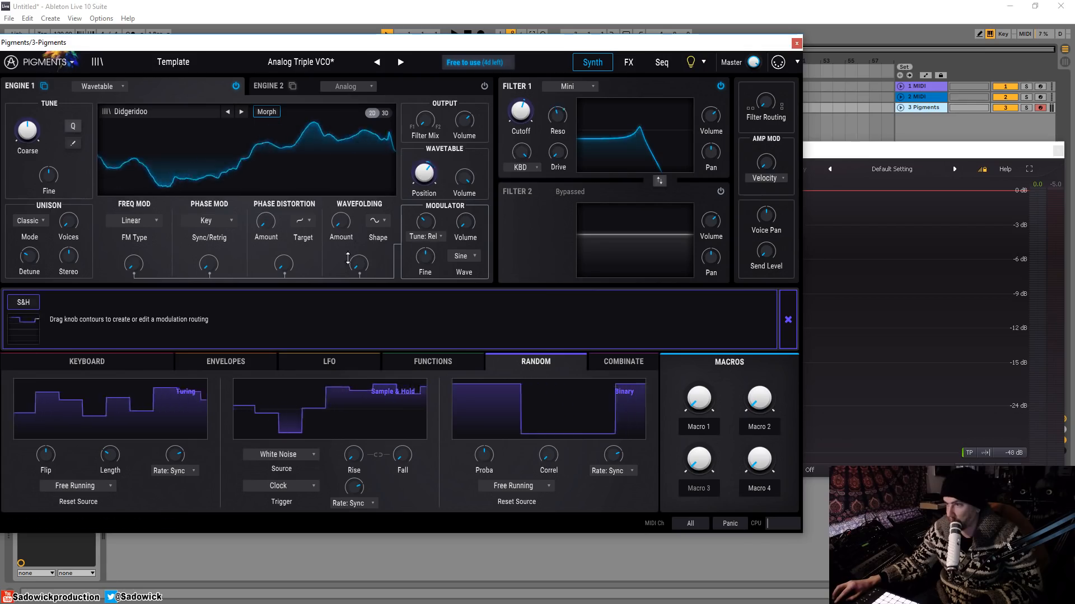
{"action": "left_click_drag", "start_coordinate": [350, 262], "coordinate": [350, 263]}
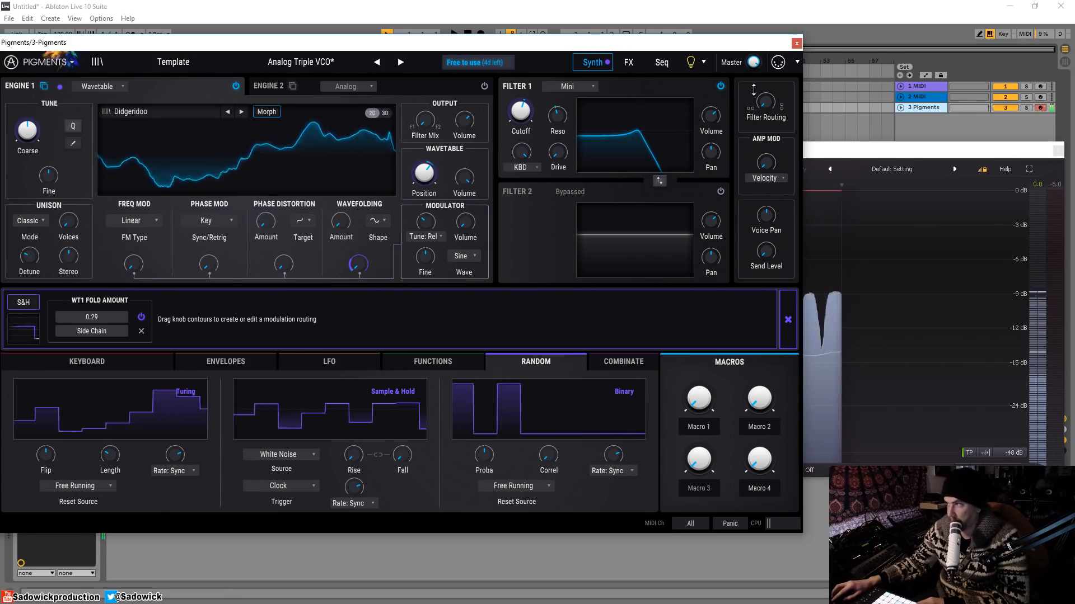
{"action": "left_click_drag", "start_coordinate": [473, 120], "coordinate": [474, 120]}
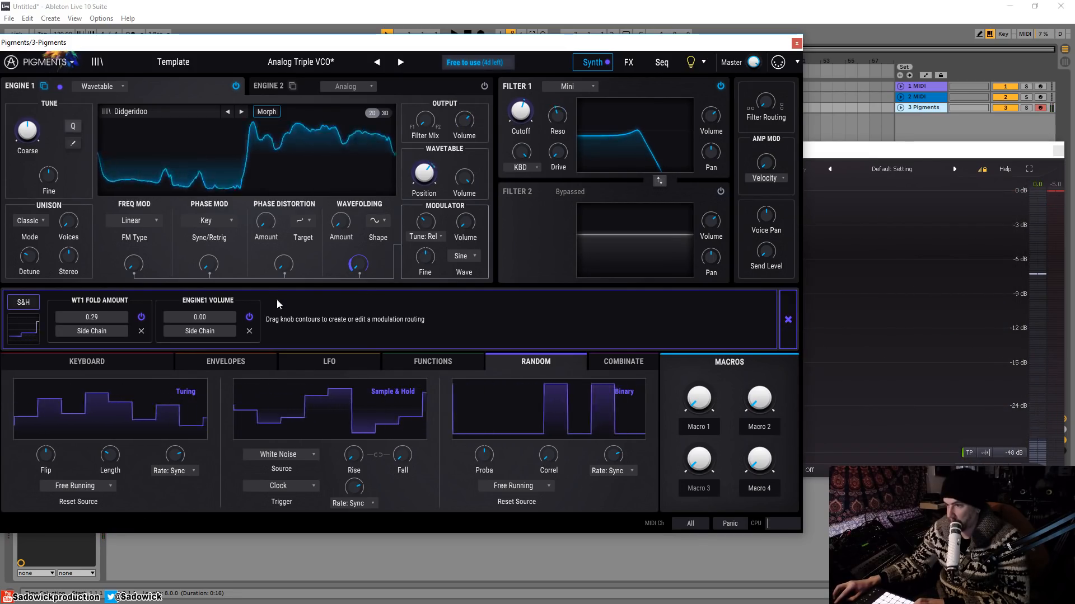
{"action": "left_click", "coordinate": [785, 322]}
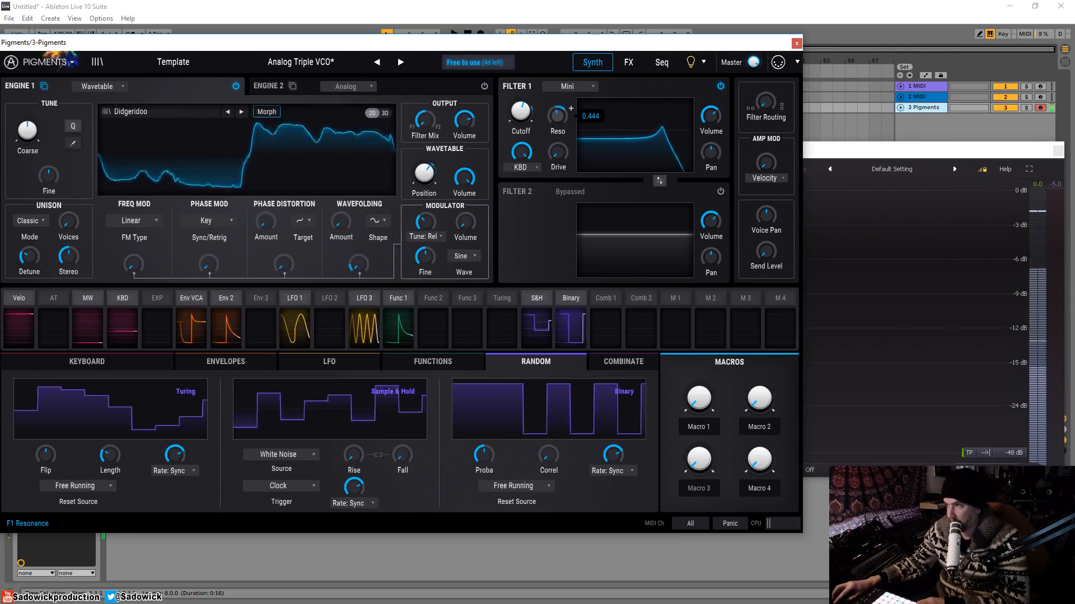
{"action": "mouse_move", "coordinate": [522, 120]}
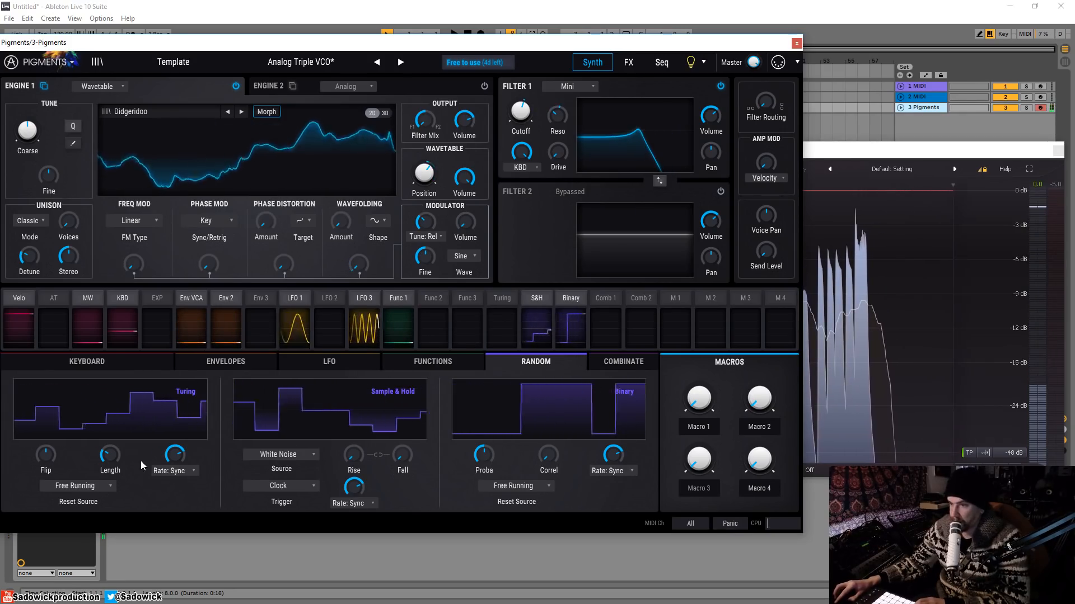
Route the Turing modulator to Filter 1's cutoff with a modulation amount of 0.14.
{"action": "left_click", "coordinate": [498, 296]}
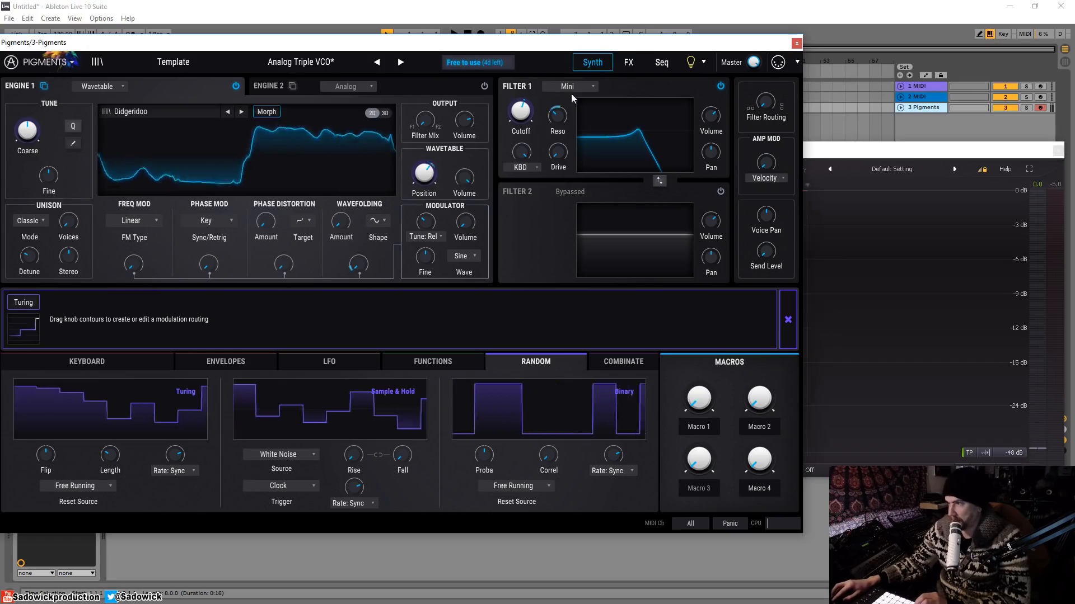
{"action": "left_click_drag", "start_coordinate": [521, 102], "coordinate": [521, 95]}
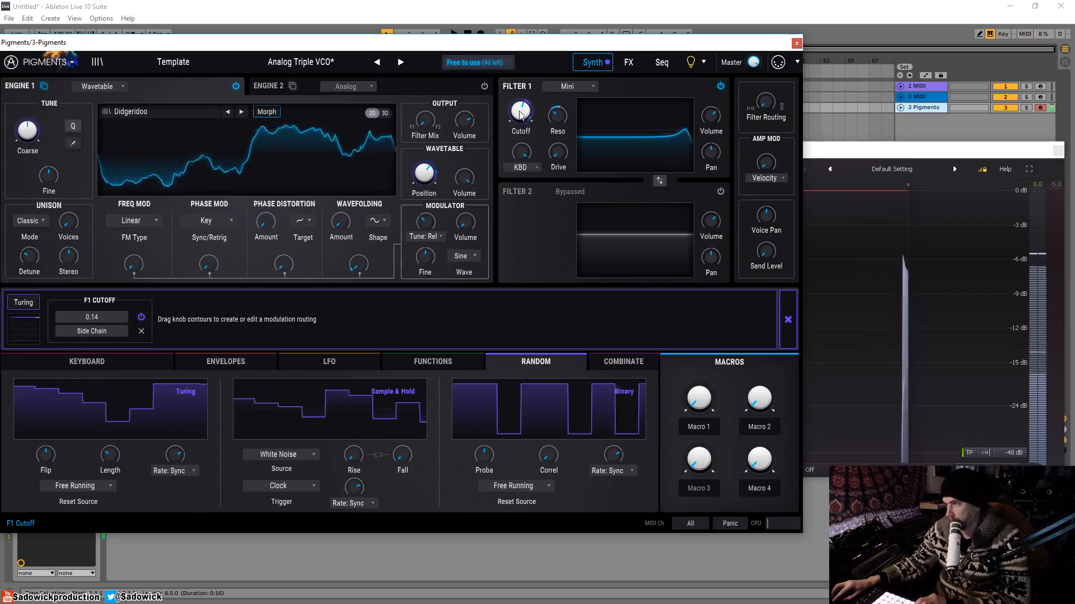
{"action": "mouse_move", "coordinate": [520, 116]}
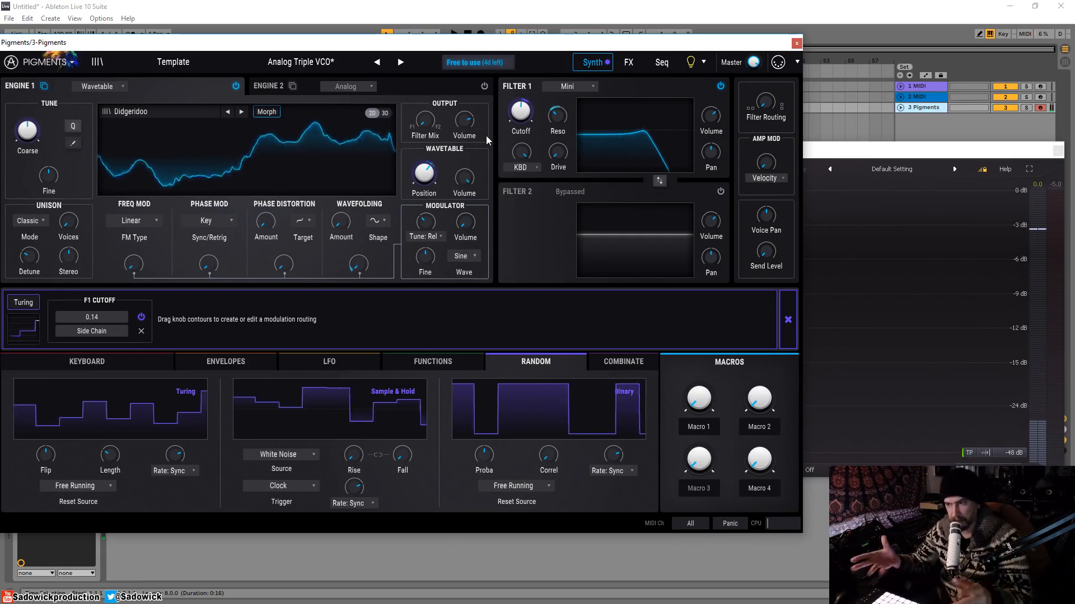
{"action": "left_click", "coordinate": [794, 329]}
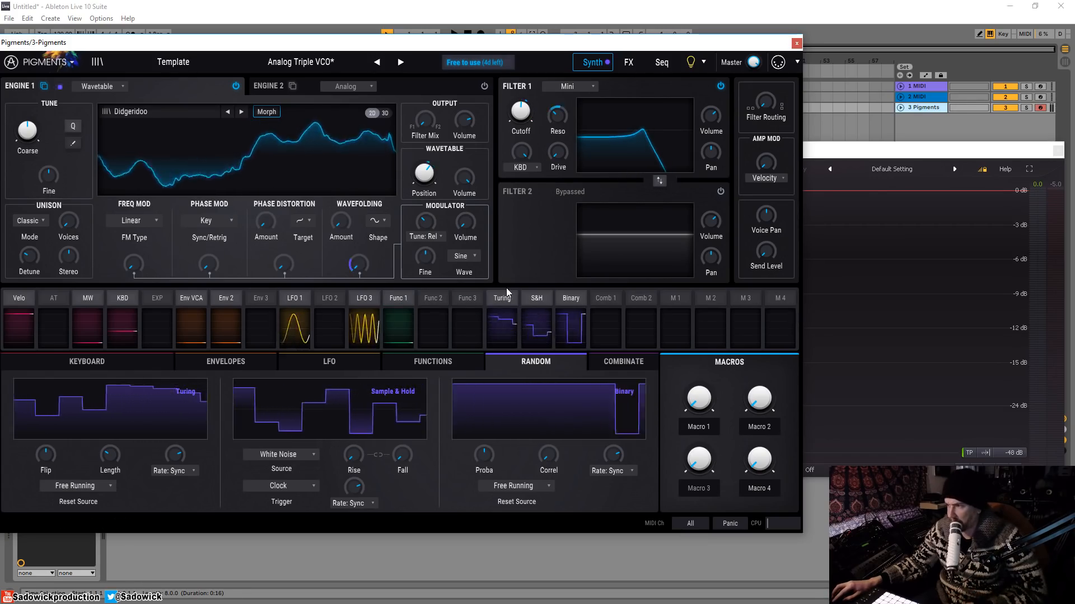
Set the source of Combinate 1 to LFO 3 and the source of Combinate 2 to Turing.
{"action": "left_click", "coordinate": [630, 360]}
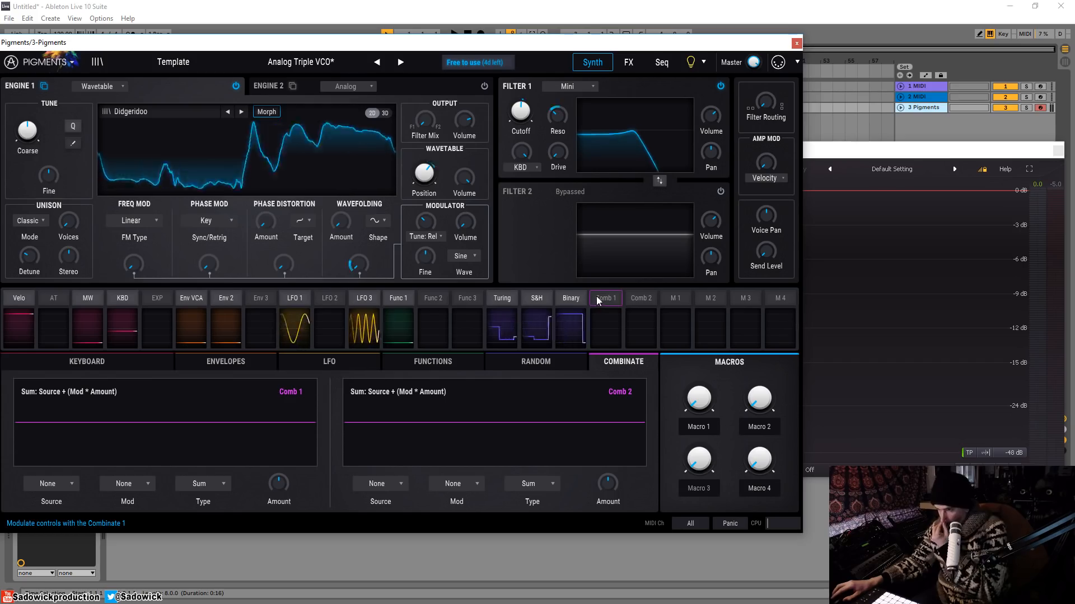
{"action": "left_click", "coordinate": [60, 484]}
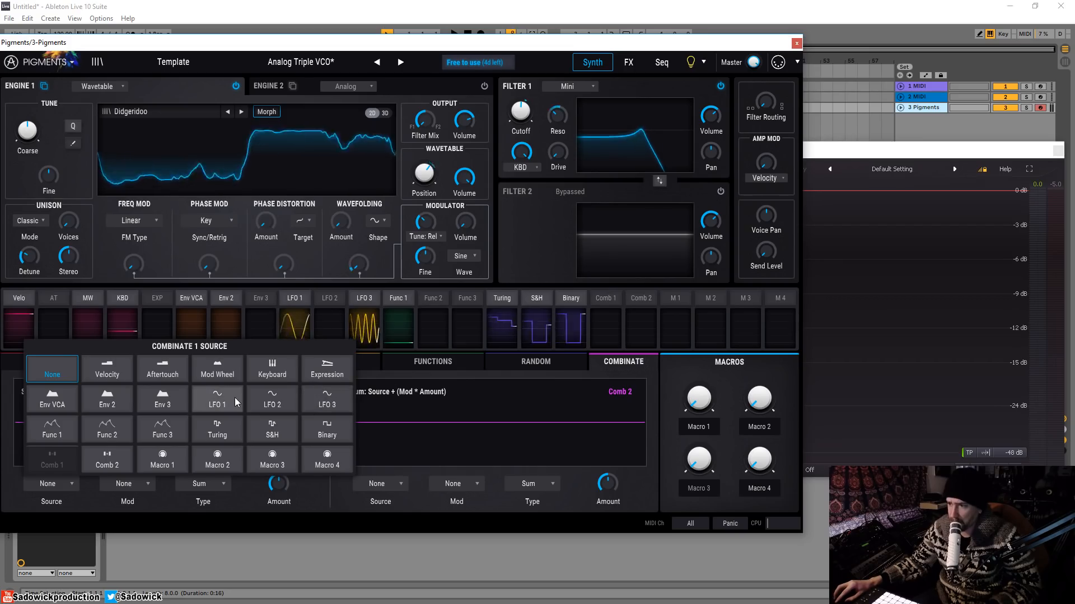
{"action": "left_click", "coordinate": [327, 400]}
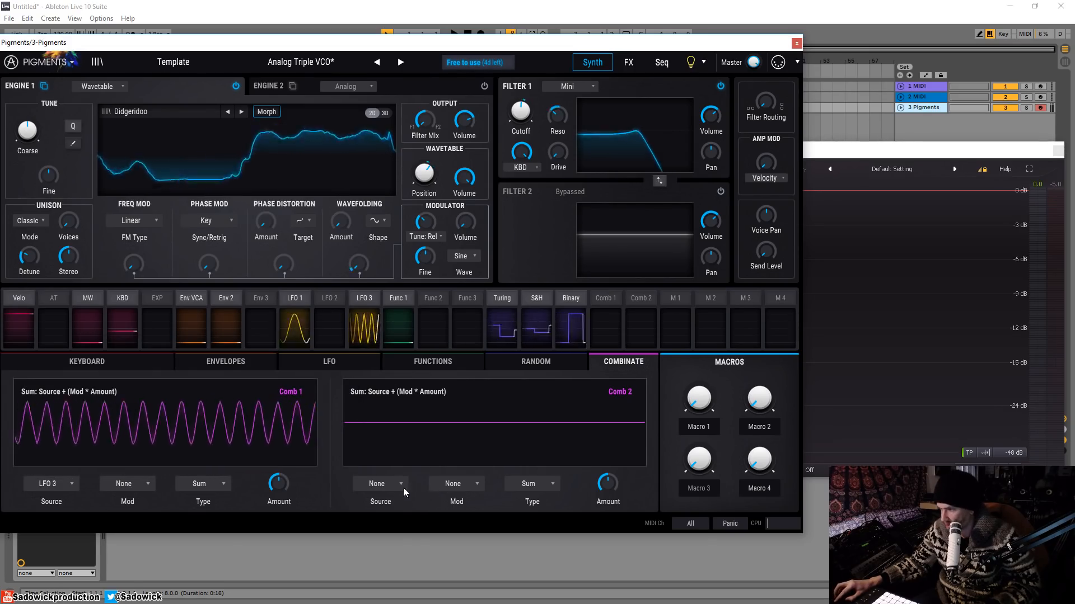
{"action": "left_click", "coordinate": [380, 487]}
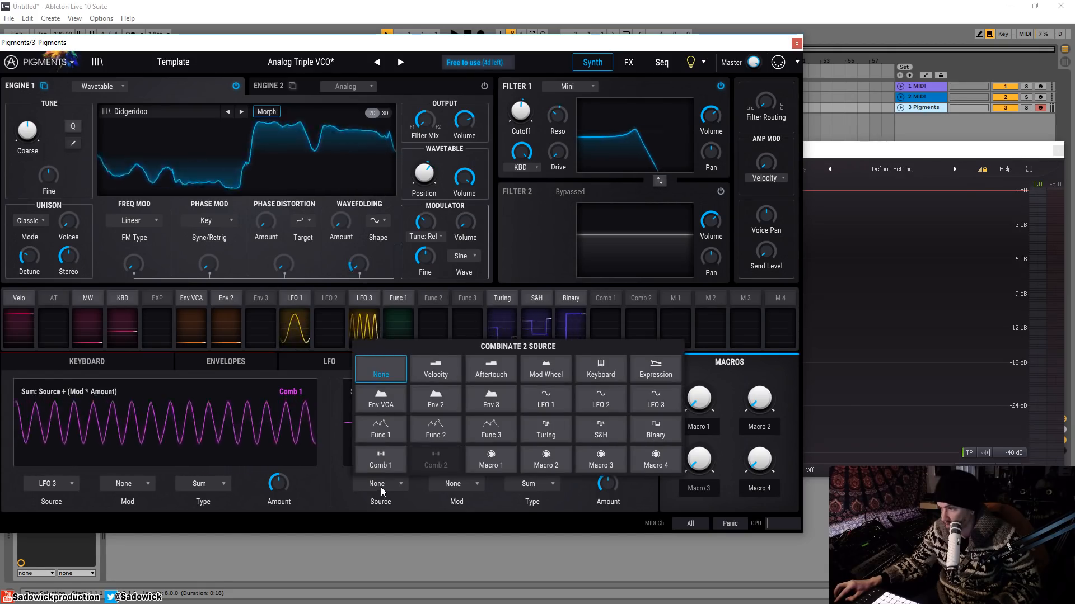
{"action": "left_click", "coordinate": [543, 431]}
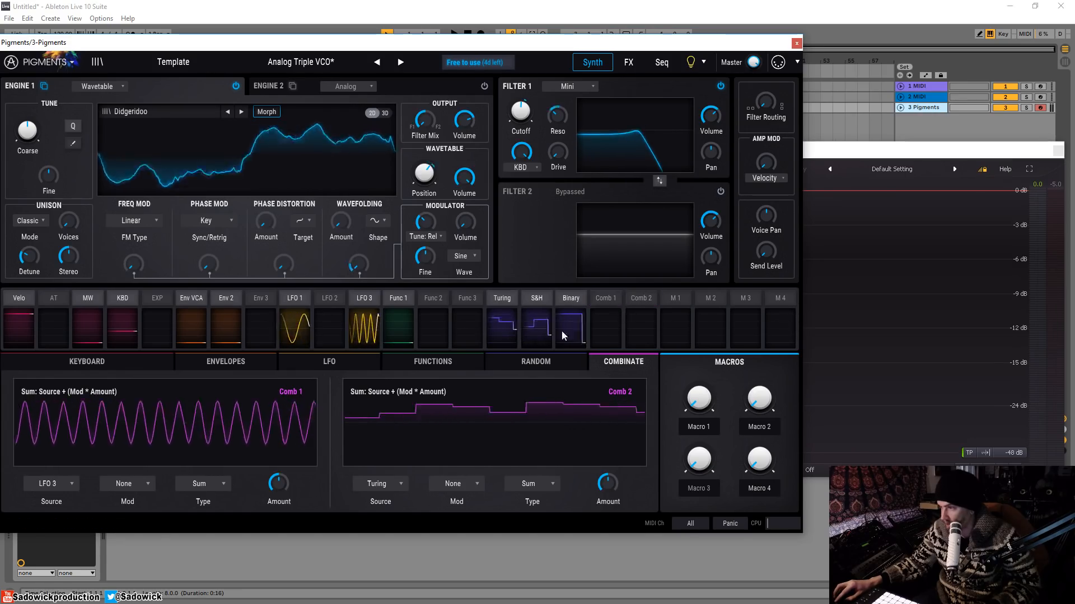
Route Combinate 1 to Engine 1's wavetable FM amount with a modulation amount of 0.03.
{"action": "left_click", "coordinate": [613, 303]}
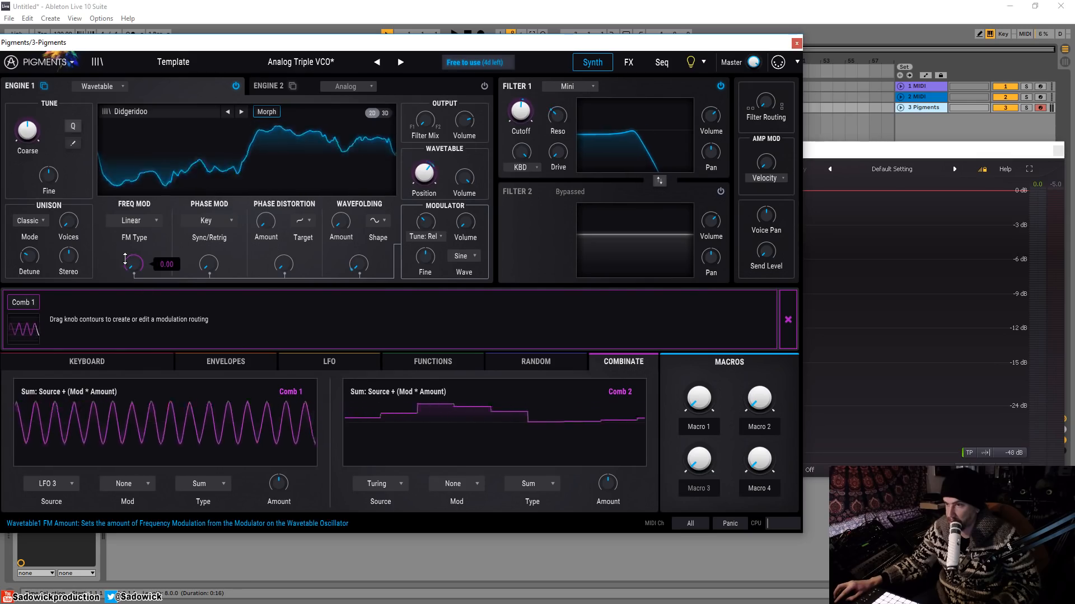
{"action": "left_click_drag", "start_coordinate": [125, 259], "coordinate": [125, 256]}
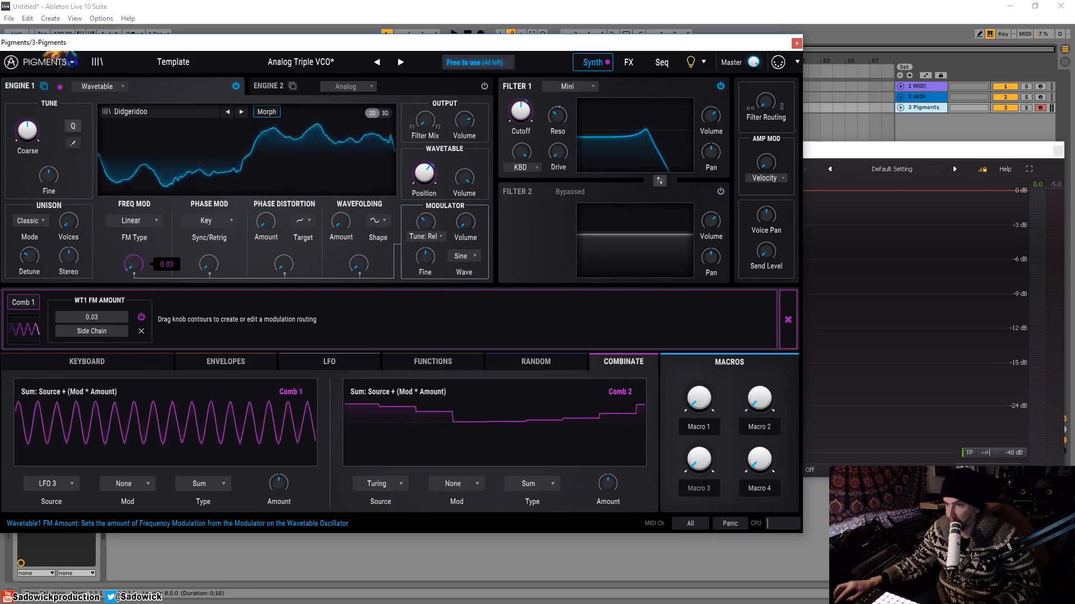
{"action": "left_click", "coordinate": [785, 317]}
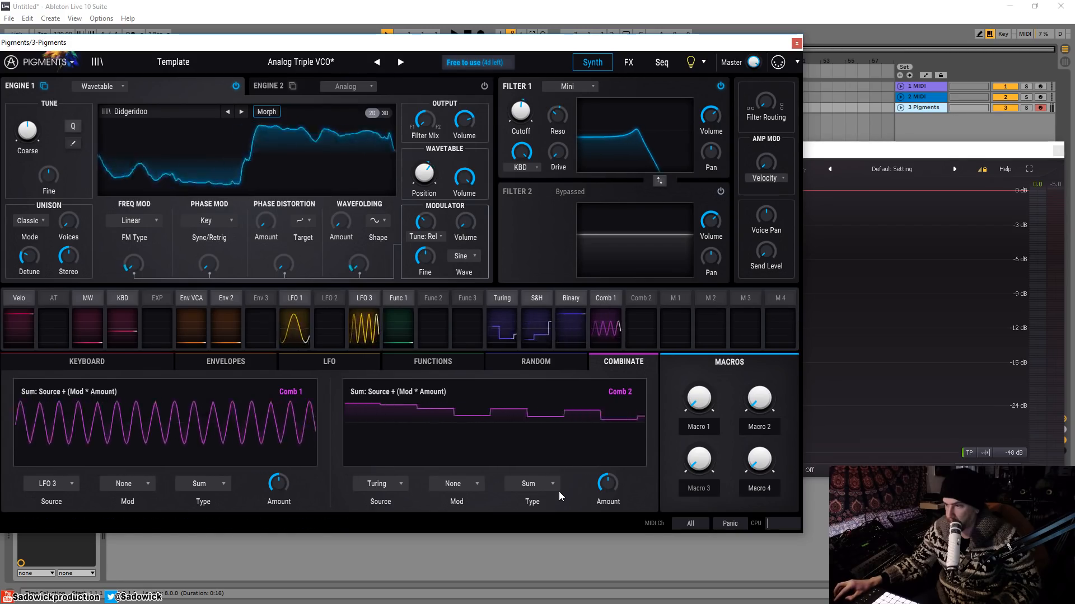
Review Combinate 2's type options and lower the amount of Combinate 1.
{"action": "left_click", "coordinate": [536, 485]}
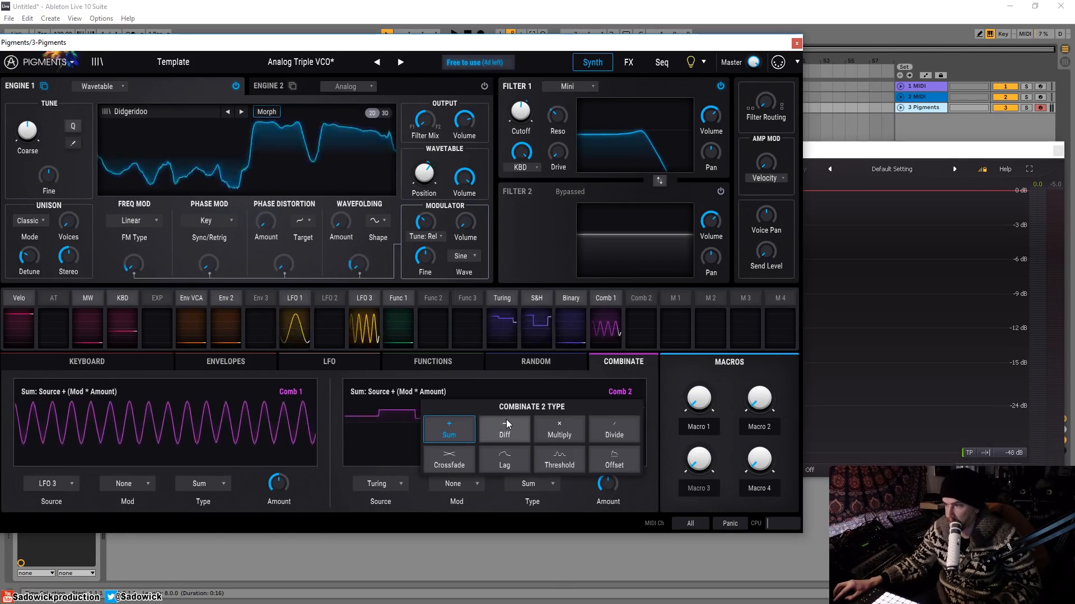
{"action": "left_click", "coordinate": [571, 505]}
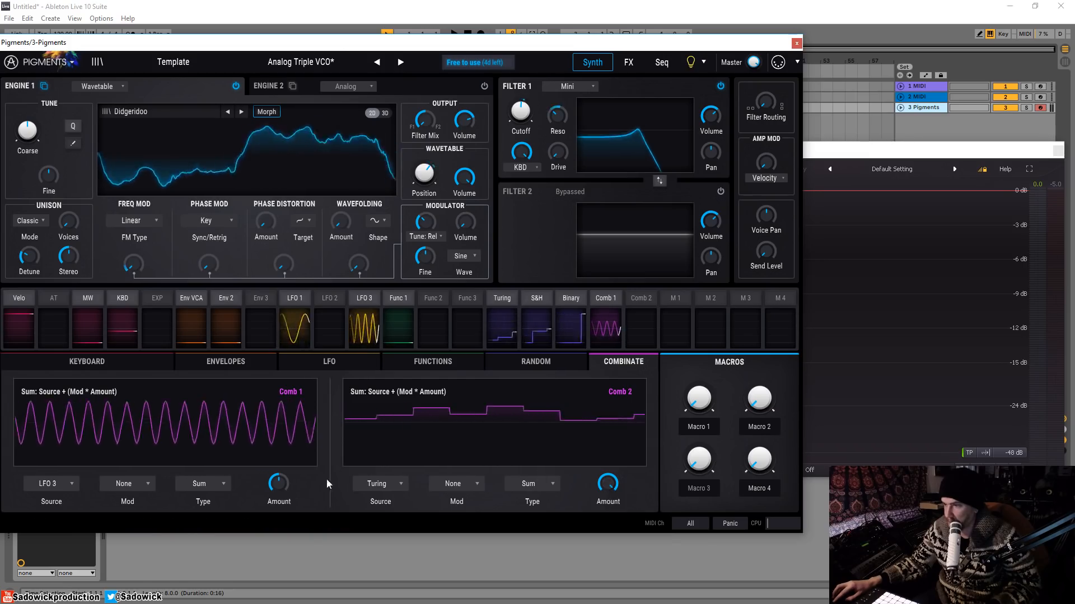
{"action": "left_click_drag", "start_coordinate": [279, 484], "coordinate": [278, 500]}
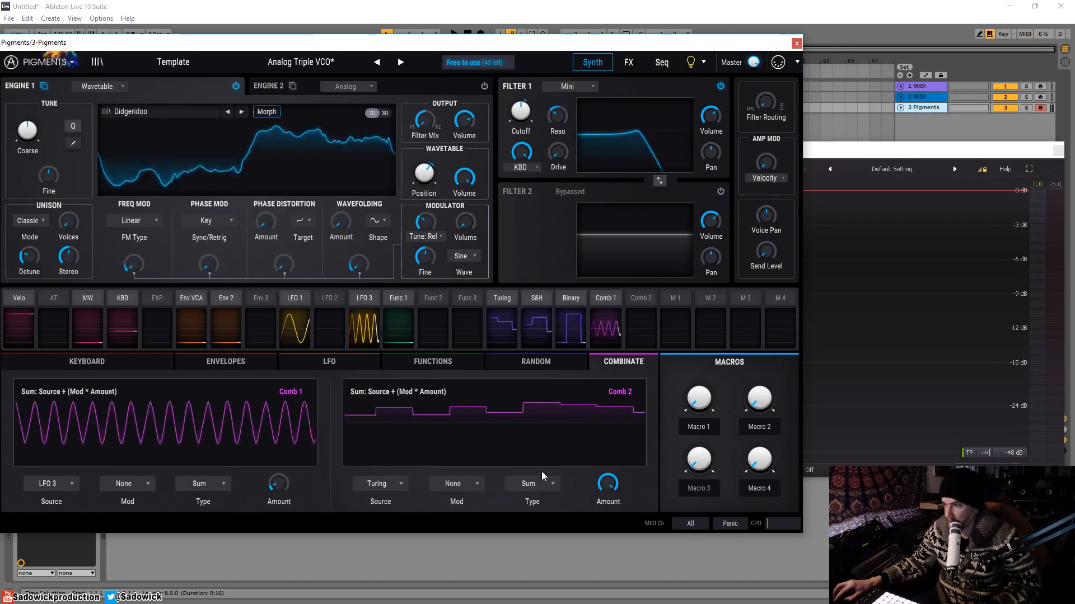
Try the Diff type on both Combinate 1 and Combinate 2.
{"action": "left_click", "coordinate": [211, 484]}
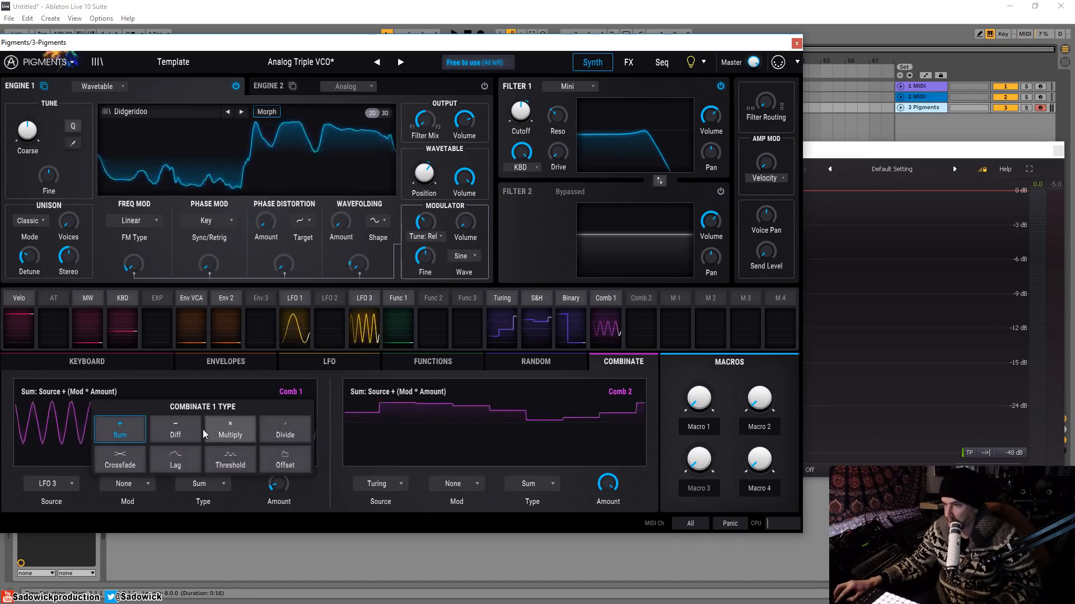
{"action": "left_click", "coordinate": [186, 430]}
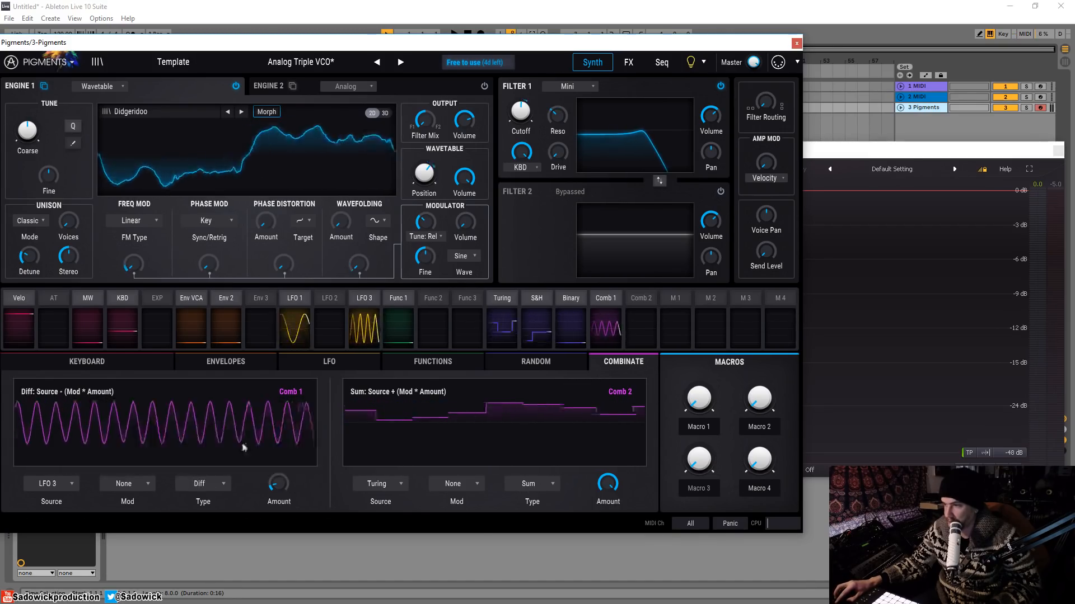
{"action": "left_click", "coordinate": [538, 483]}
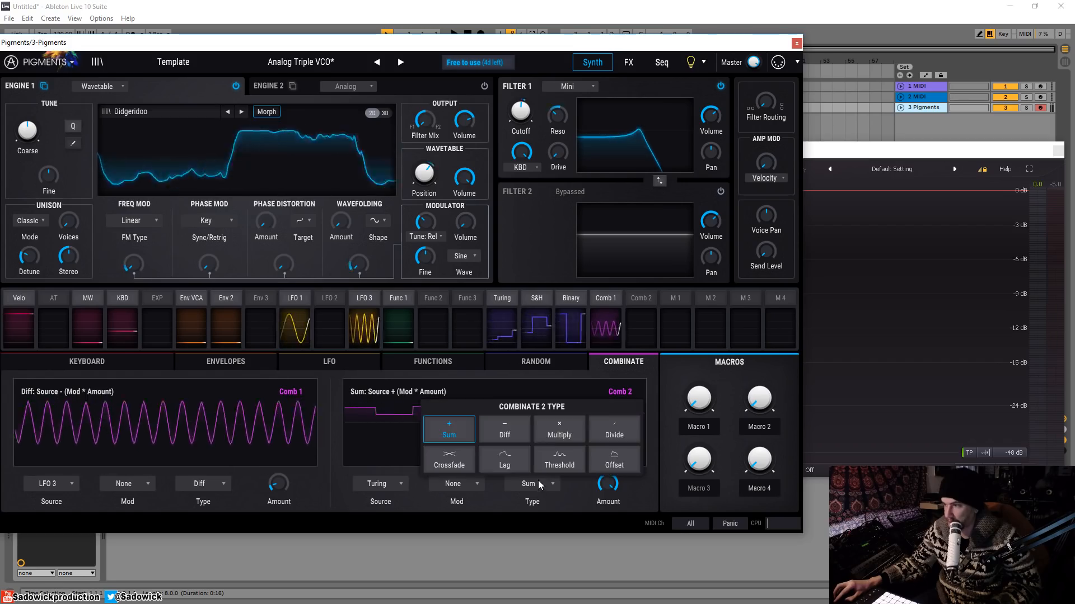
{"action": "left_click", "coordinate": [505, 431]}
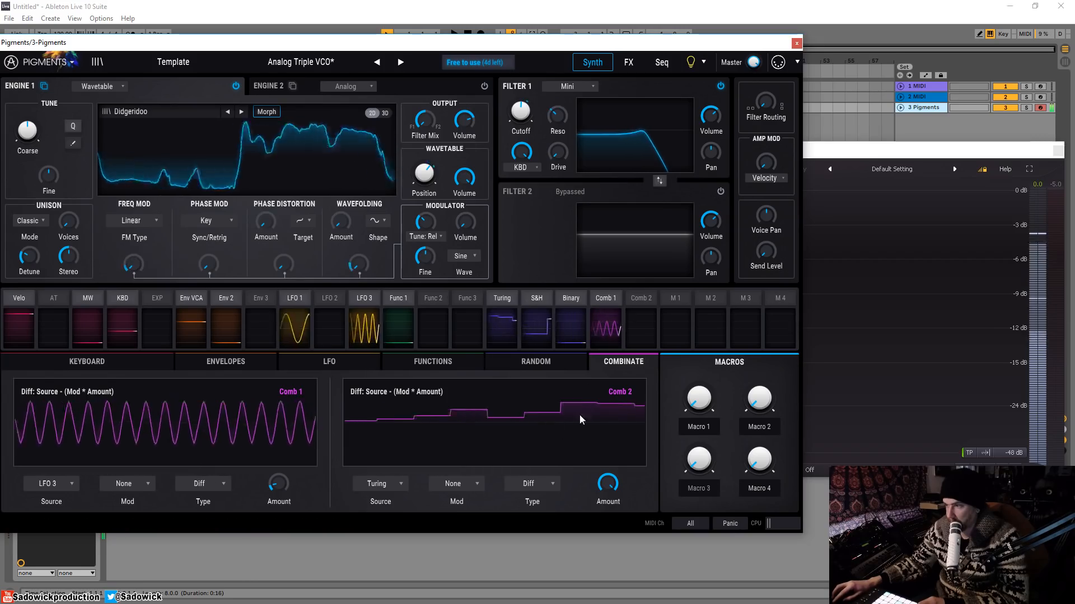
Change Combinate 1's source to LFO 1 and set Combinate 2's type to Multiply.
{"action": "left_click", "coordinate": [65, 481]}
{"action": "left_click", "coordinate": [236, 399]}
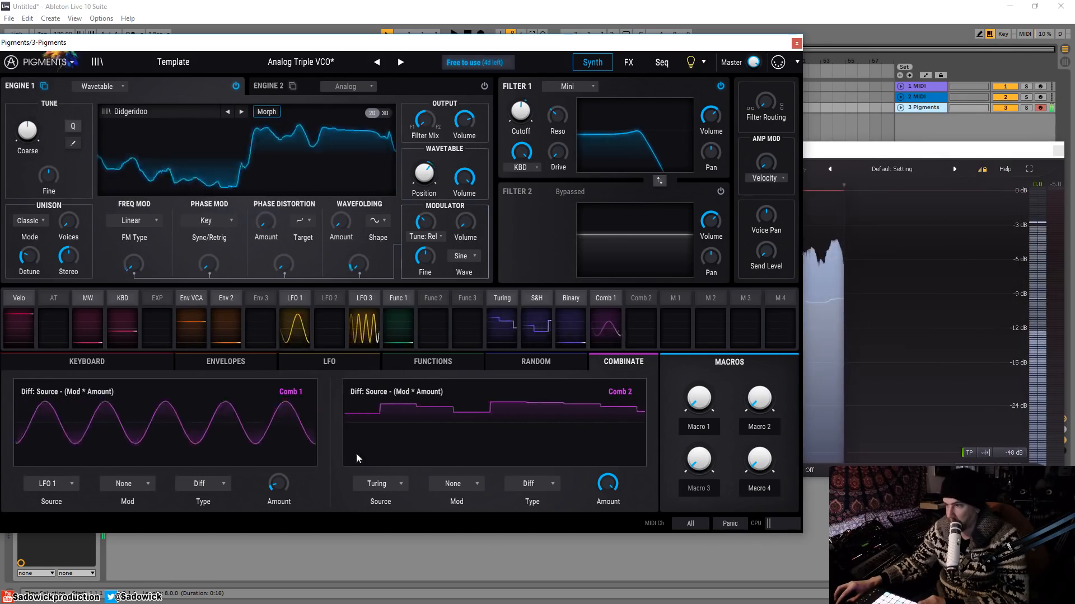
{"action": "left_click", "coordinate": [536, 485]}
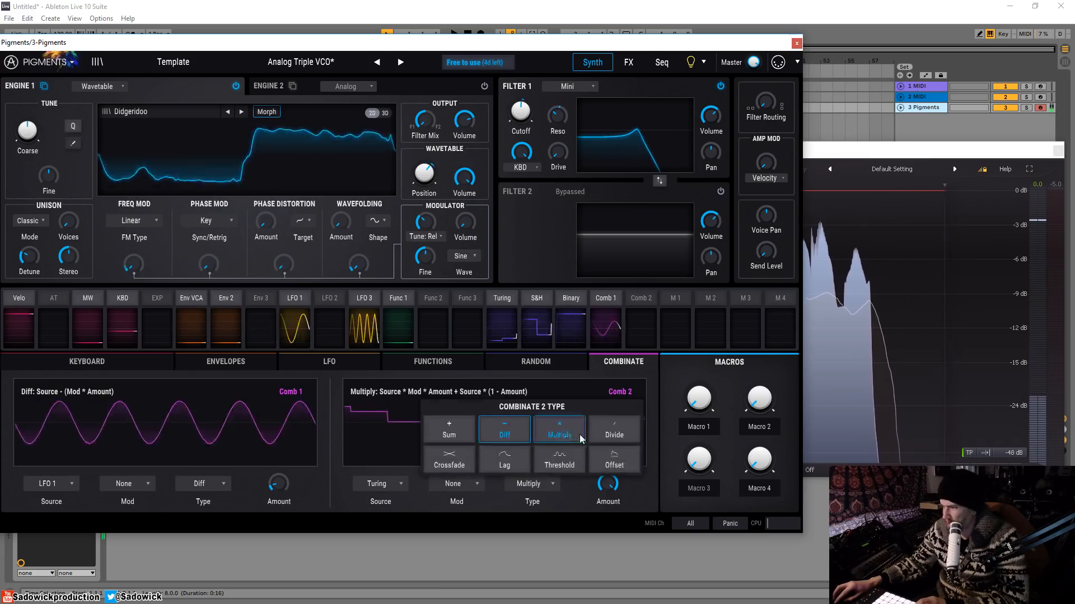
{"action": "left_click", "coordinate": [559, 430]}
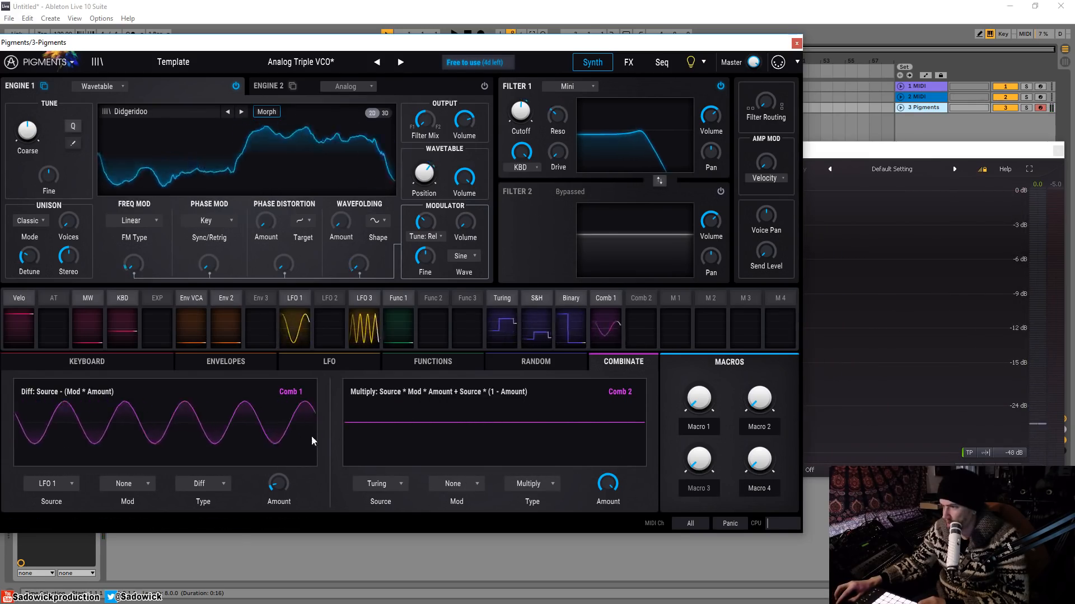
Change the source of Combinate 2 to S&H and review its type options.
{"action": "left_click", "coordinate": [400, 479]}
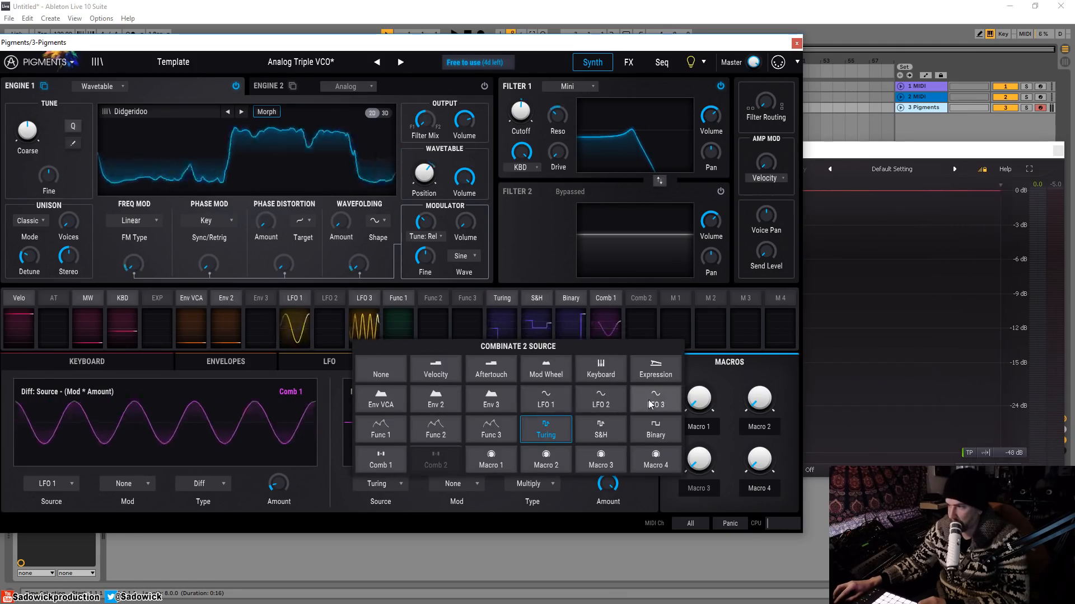
{"action": "left_click", "coordinate": [595, 429]}
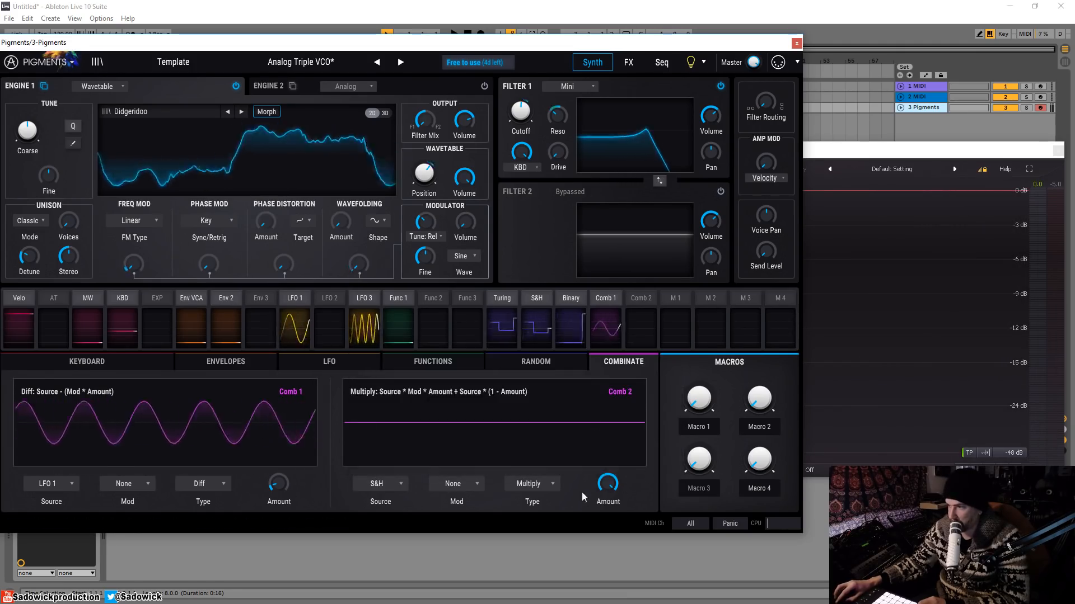
{"action": "left_click", "coordinate": [540, 483]}
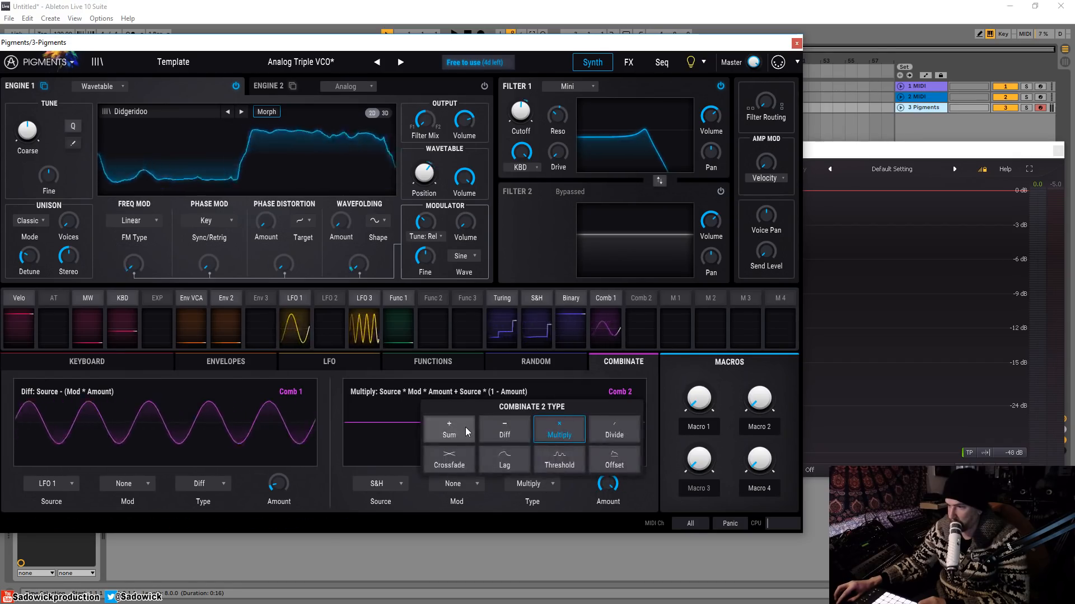
Set Combinate 1's type to Sum and raise its amount.
{"action": "left_click", "coordinate": [213, 478]}
{"action": "left_click", "coordinate": [212, 479]}
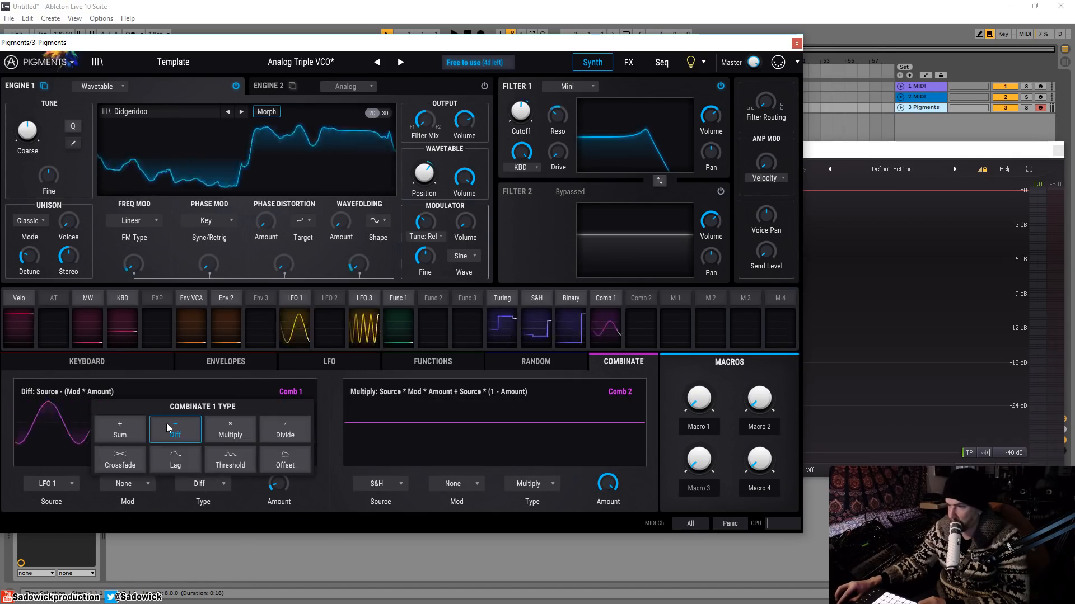
{"action": "left_click", "coordinate": [129, 433]}
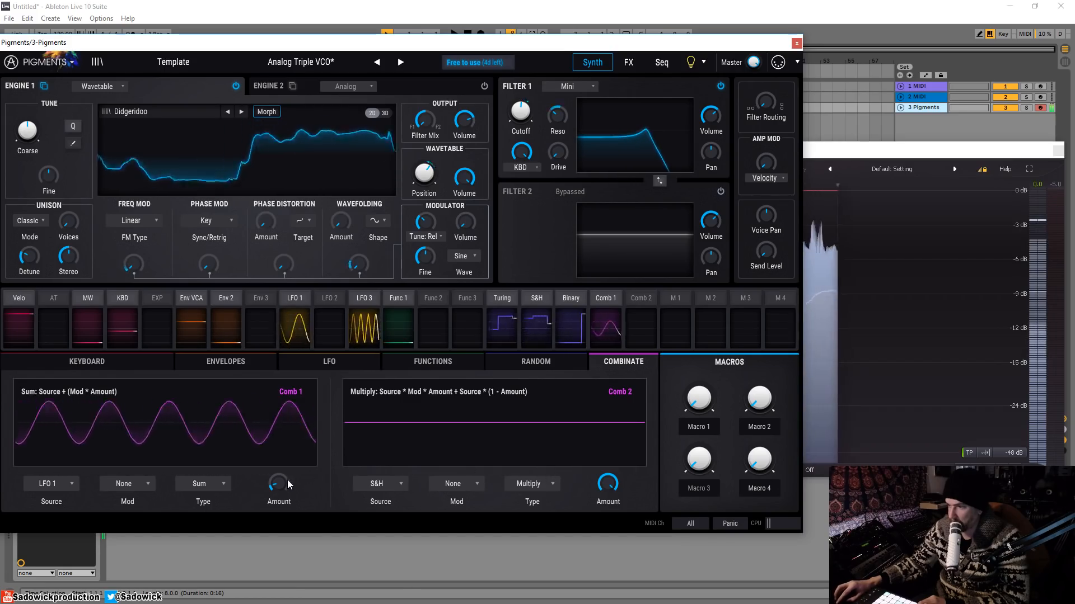
{"action": "mouse_move", "coordinate": [284, 482]}
{"action": "left_mouse_down"}
{"action": "mouse_move", "coordinate": [284, 406]}
{"action": "mouse_move", "coordinate": [284, 465]}
{"action": "left_mouse_up"}
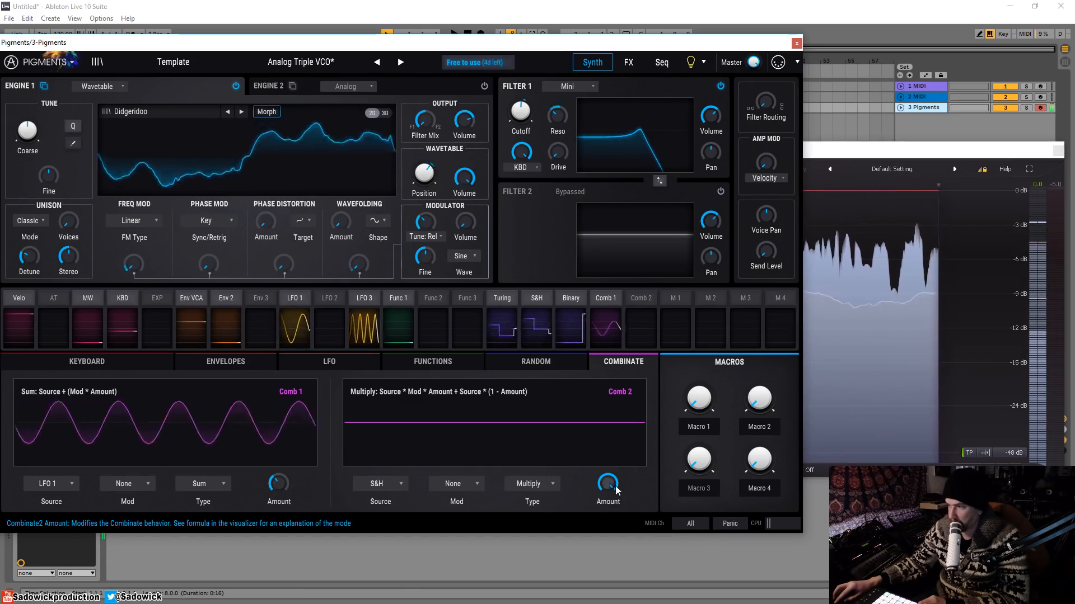
Lower Combinate 2's amount and check its modulation routings.
{"action": "left_click_drag", "start_coordinate": [614, 488], "coordinate": [614, 523]}
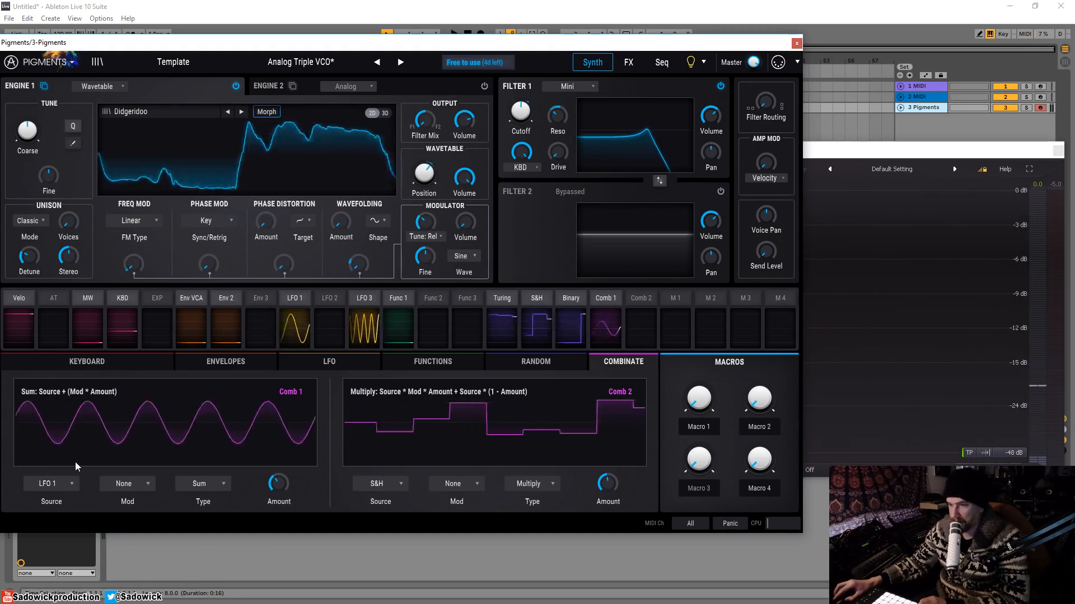
{"action": "left_click", "coordinate": [127, 483]}
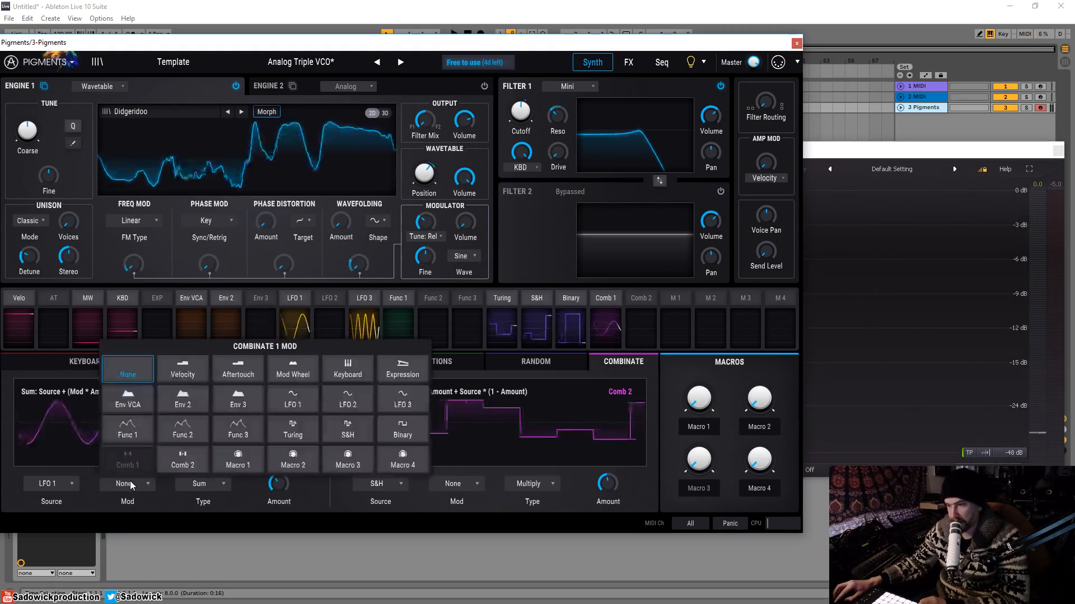
{"action": "left_click", "coordinate": [182, 507]}
{"action": "mouse_move", "coordinate": [277, 485]}
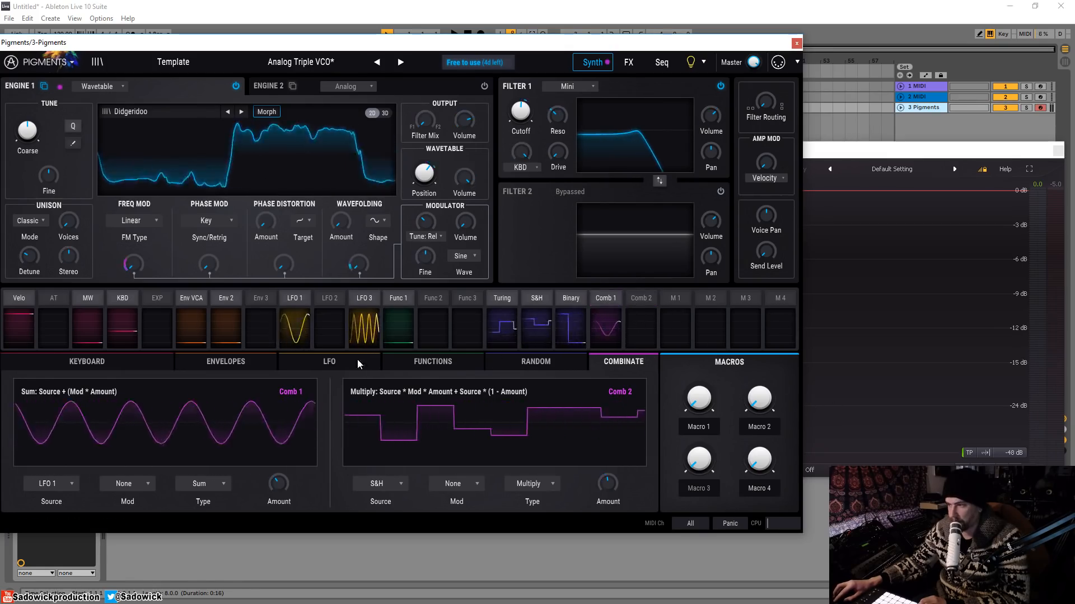
{"action": "left_click", "coordinate": [642, 300]}
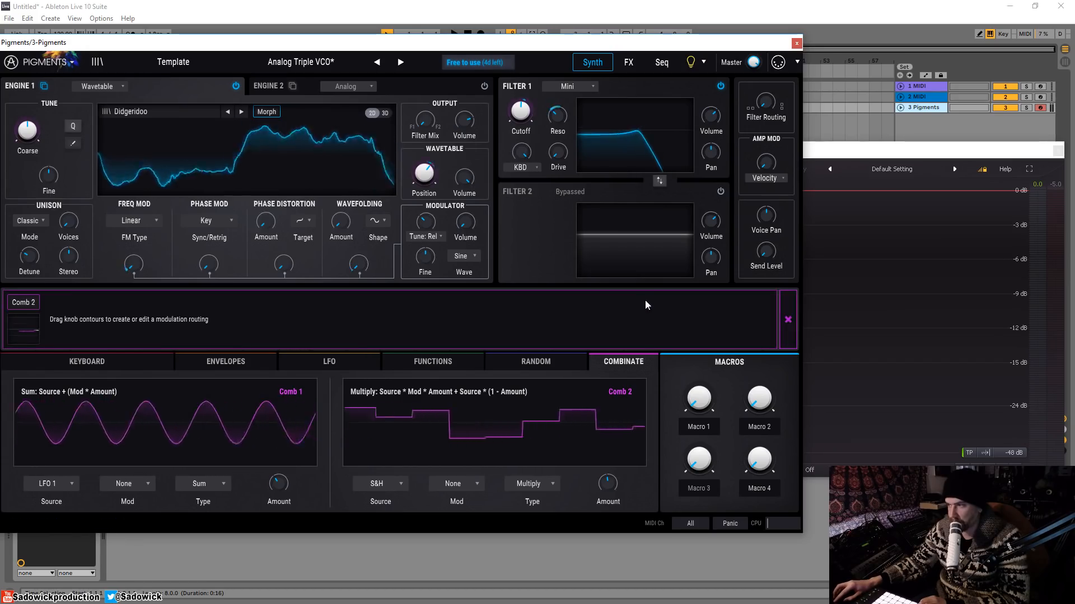
{"action": "left_click", "coordinate": [784, 319]}
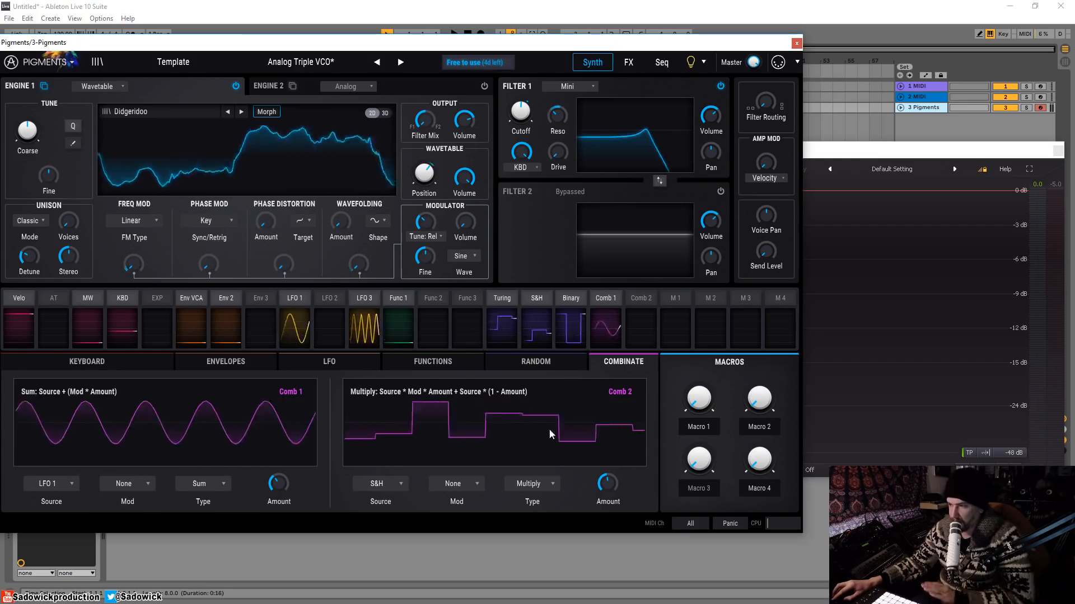
Set Combinate 1's mod to S&H and its amount to 0.496.
{"action": "left_click", "coordinate": [135, 484]}
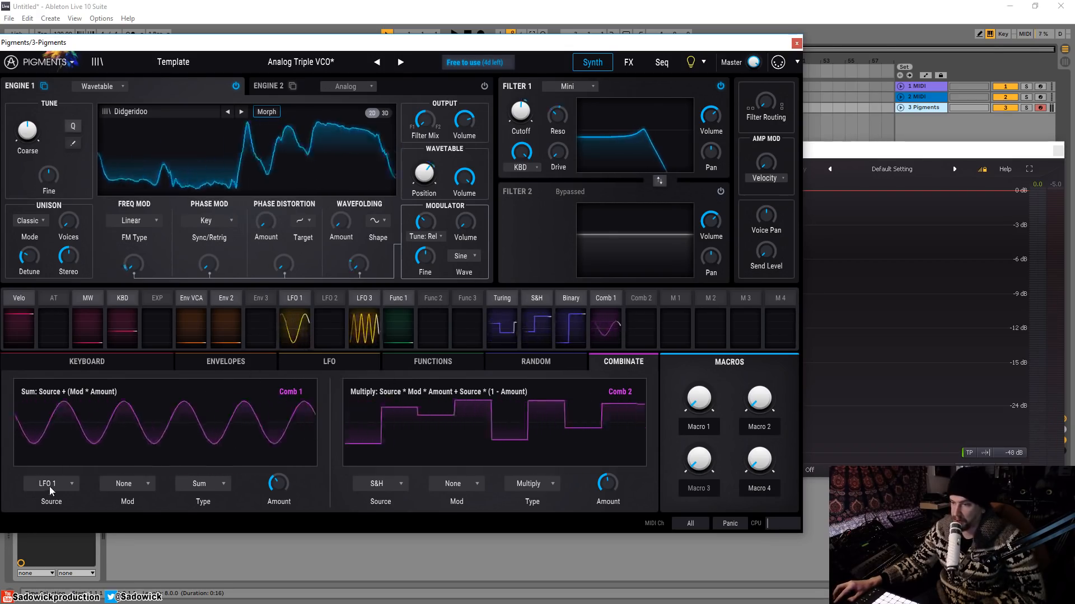
{"action": "left_click", "coordinate": [136, 486]}
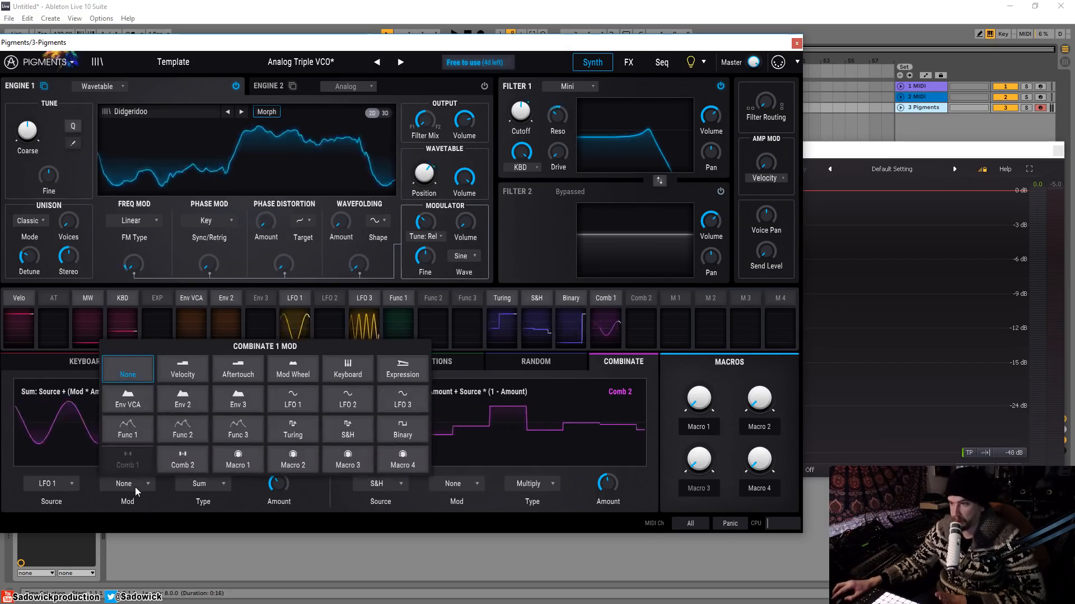
{"action": "left_click", "coordinate": [356, 432]}
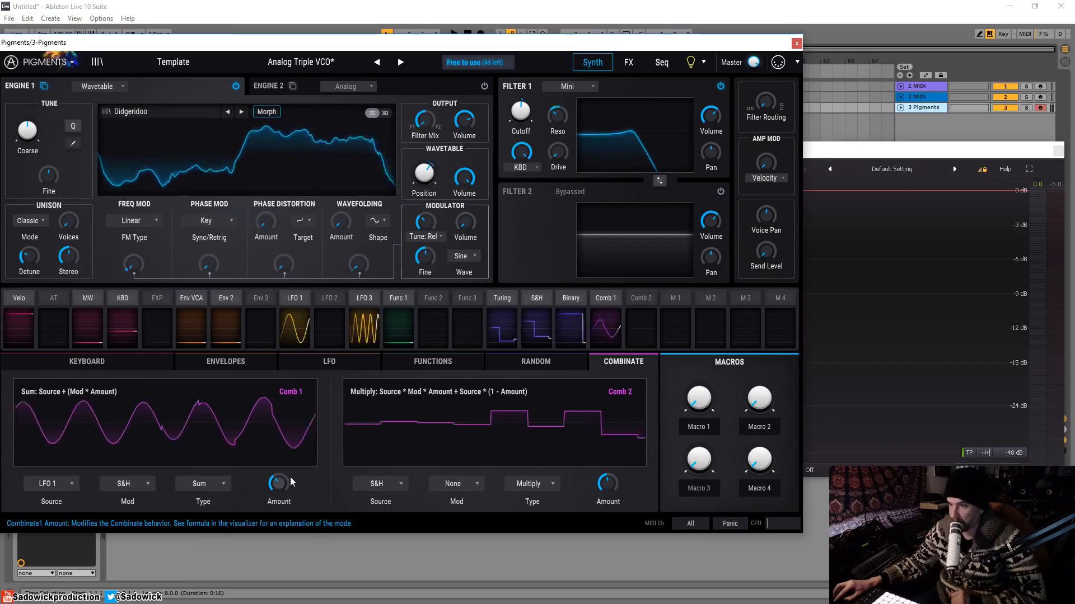
{"action": "left_click_drag", "start_coordinate": [289, 480], "coordinate": [289, 445]}
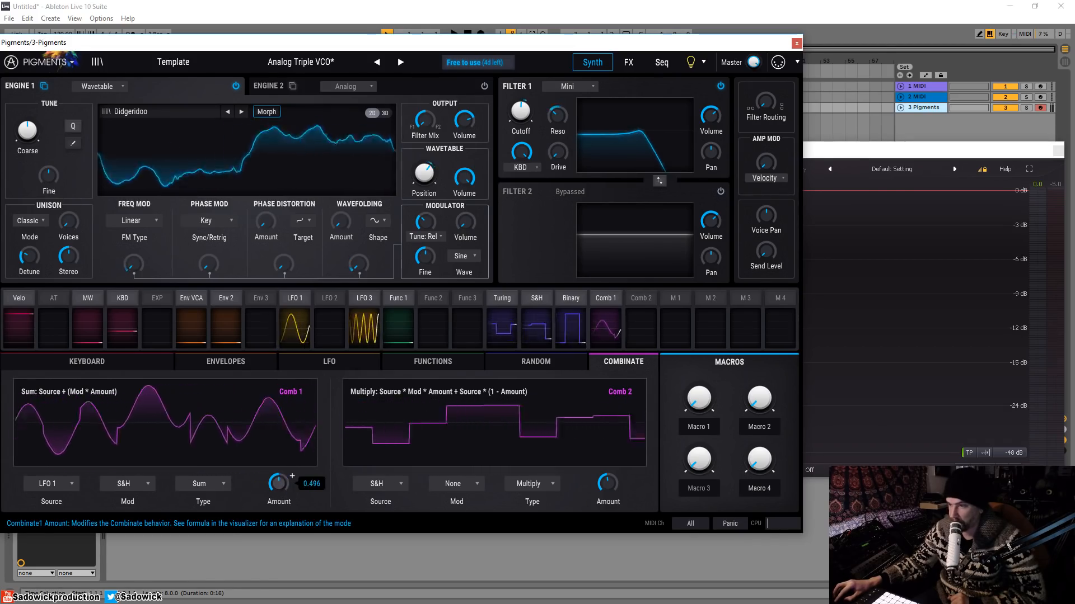
Try the Diff and Divide types on Combinate 1, sweeping the amount across its range with Divide.
{"action": "left_click", "coordinate": [206, 484]}
{"action": "left_click", "coordinate": [233, 410]}
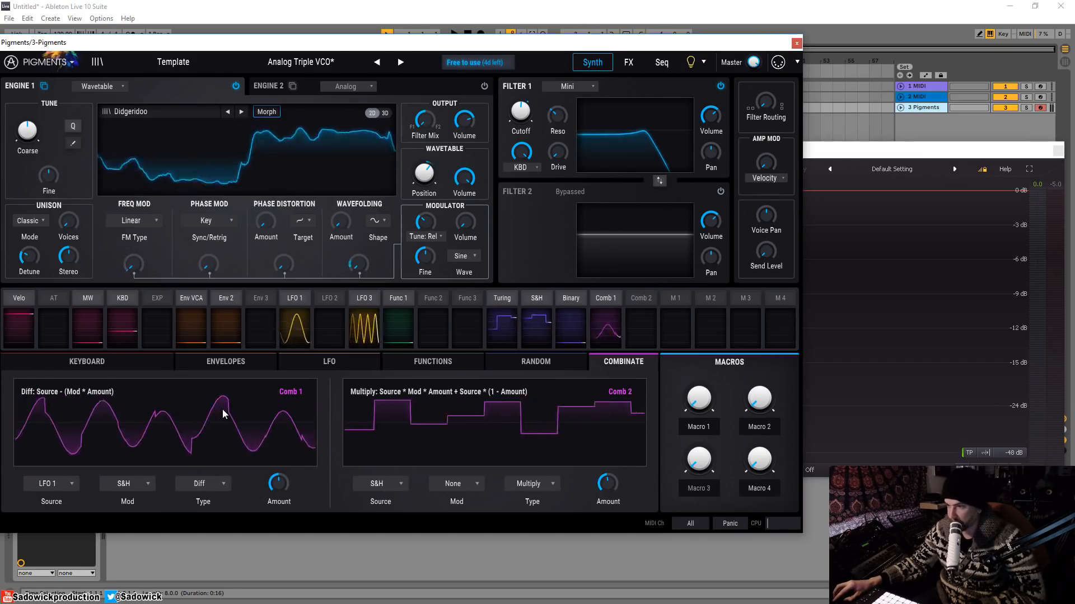
{"action": "left_click", "coordinate": [214, 485]}
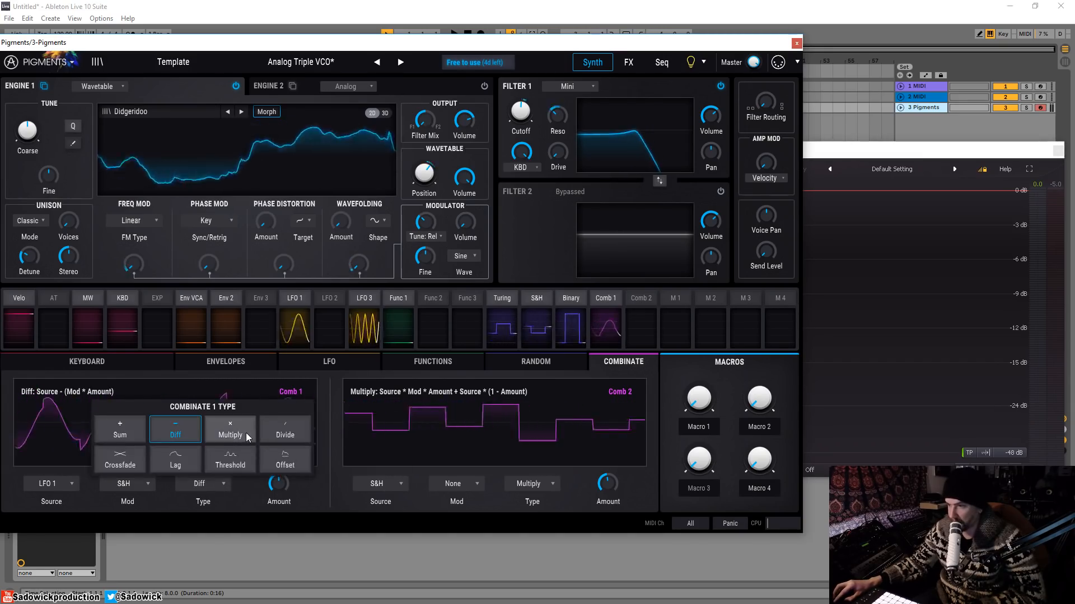
{"action": "left_click", "coordinate": [295, 432]}
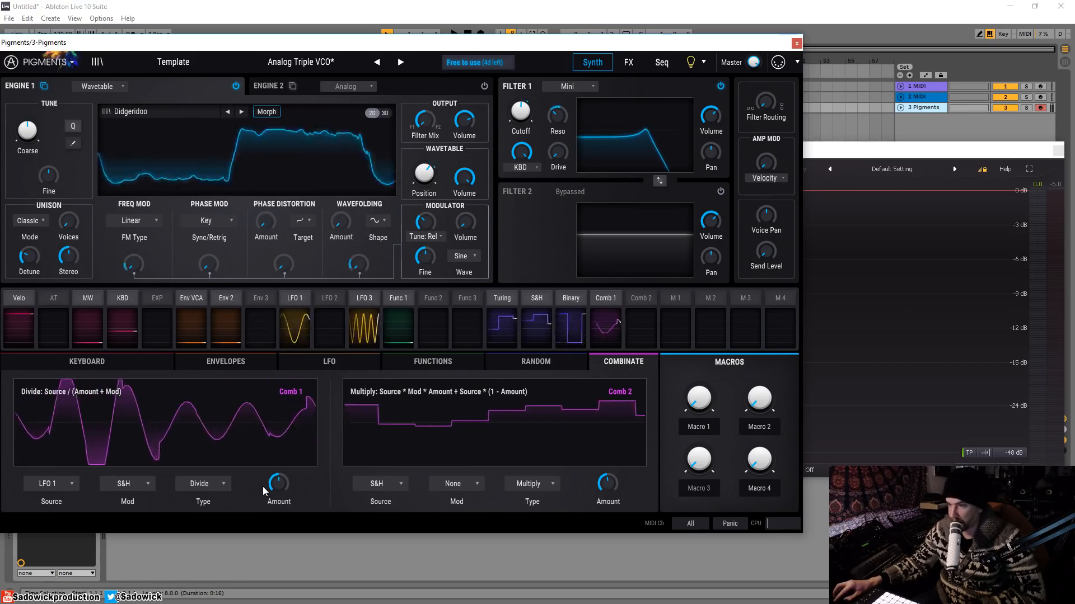
{"action": "left_click_drag", "start_coordinate": [287, 484], "coordinate": [287, 422]}
{"action": "left_click_drag", "start_coordinate": [279, 484], "coordinate": [279, 588]}
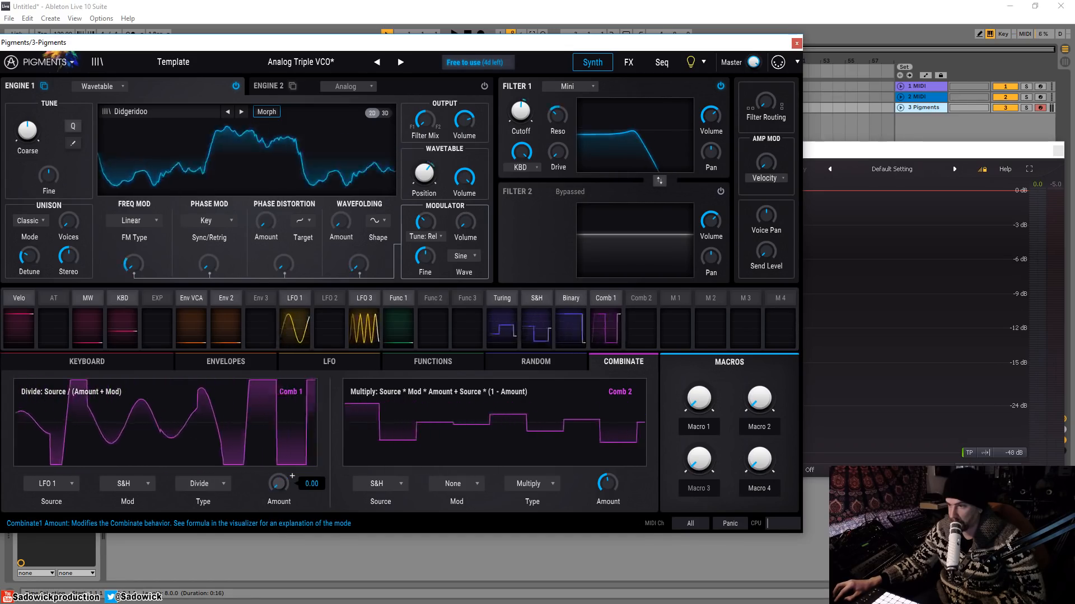
{"action": "mouse_move", "coordinate": [279, 484]}
{"action": "left_mouse_down"}
{"action": "mouse_move", "coordinate": [279, 437]}
{"action": "mouse_move", "coordinate": [277, 490]}
{"action": "left_mouse_up"}
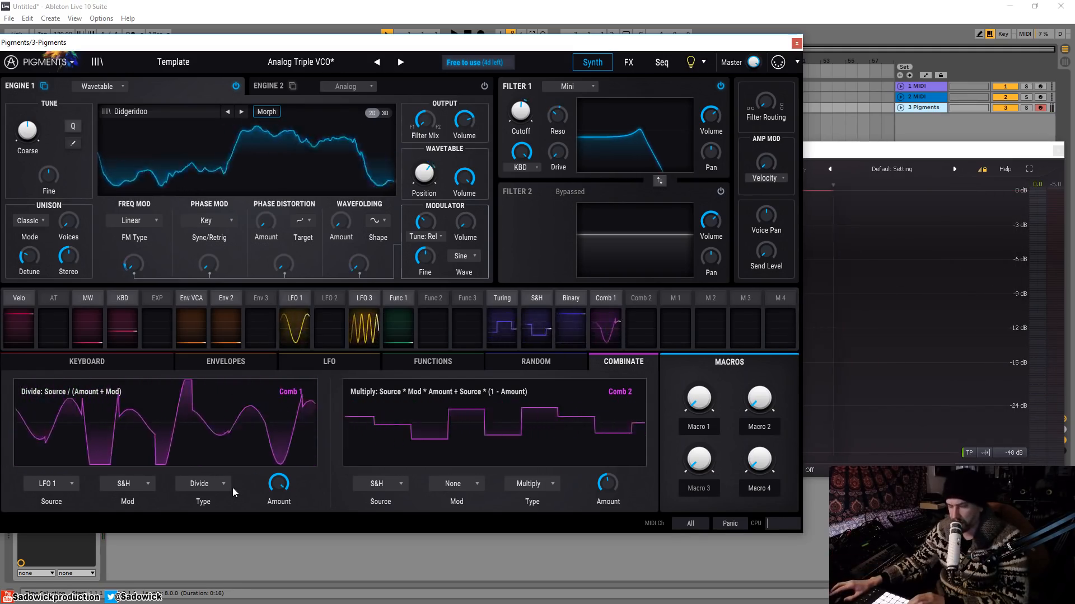
Try the Crossfade type on Combinate 1 while sweeping its amount.
{"action": "left_click", "coordinate": [200, 484]}
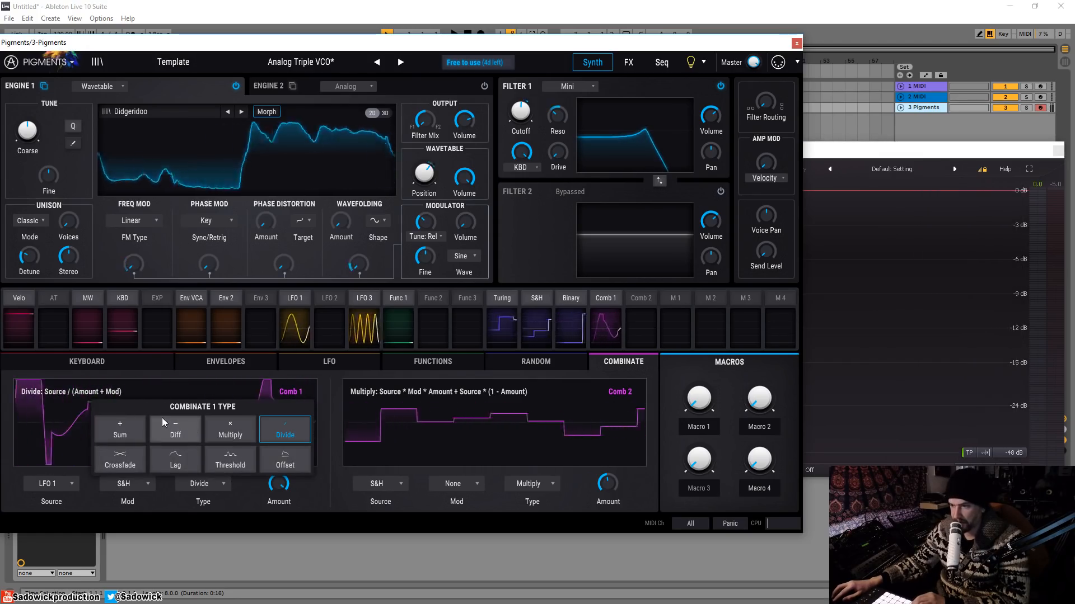
{"action": "left_click", "coordinate": [131, 460]}
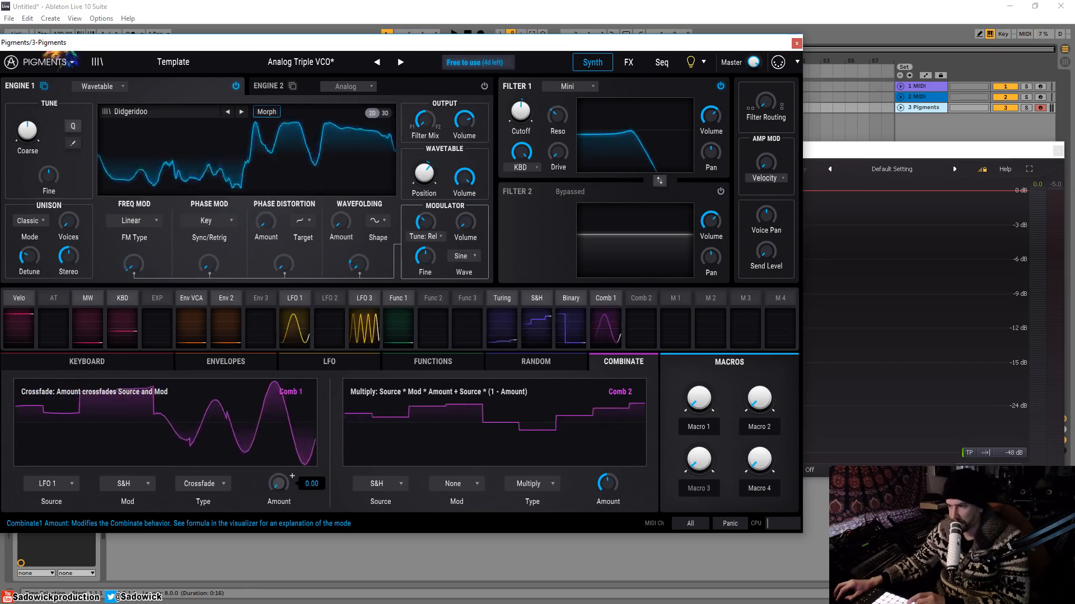
{"action": "left_click_drag", "start_coordinate": [279, 484], "coordinate": [278, 393]}
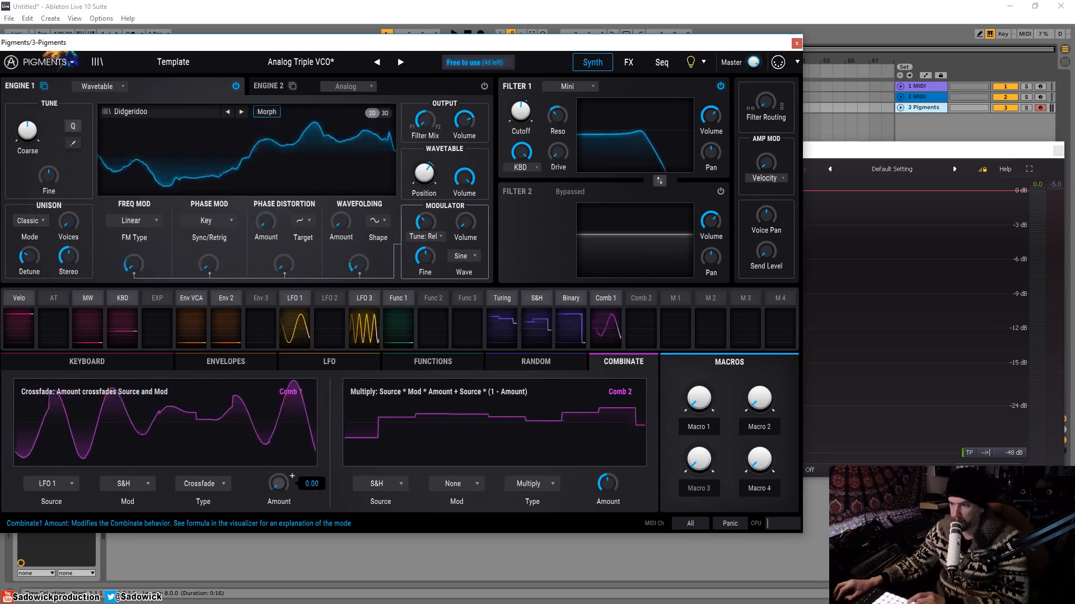
Raise Combinate 1's amount to about the middle and set its type to Multiply.
{"action": "left_click_drag", "start_coordinate": [279, 484], "coordinate": [279, 448]}
{"action": "left_click", "coordinate": [197, 482]}
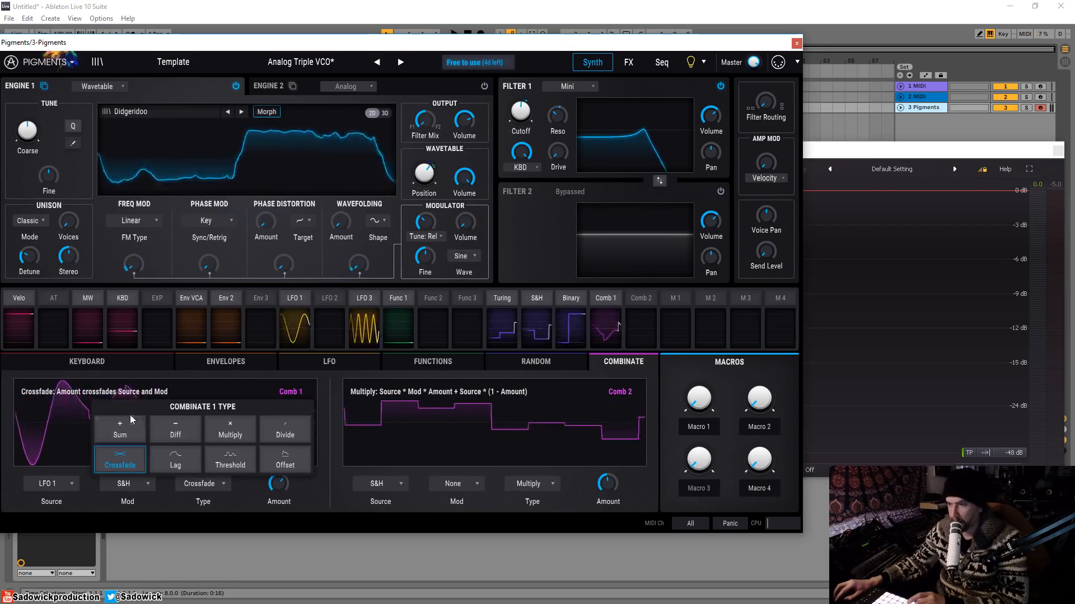
{"action": "left_click", "coordinate": [230, 436]}
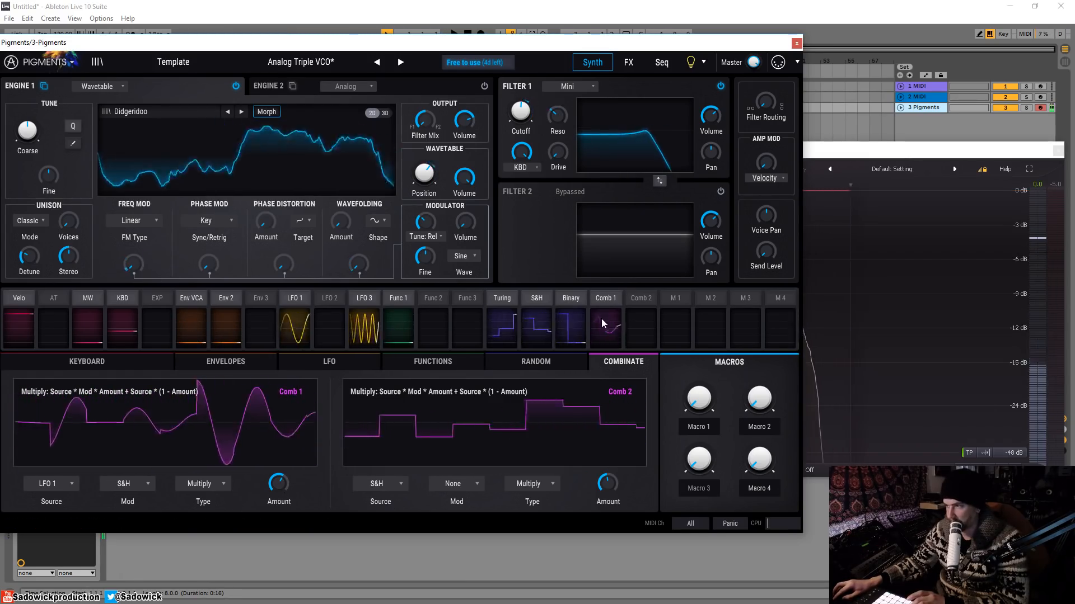
Review the modulation routings of Combinate 1 and Macro 1.
{"action": "left_click", "coordinate": [606, 298]}
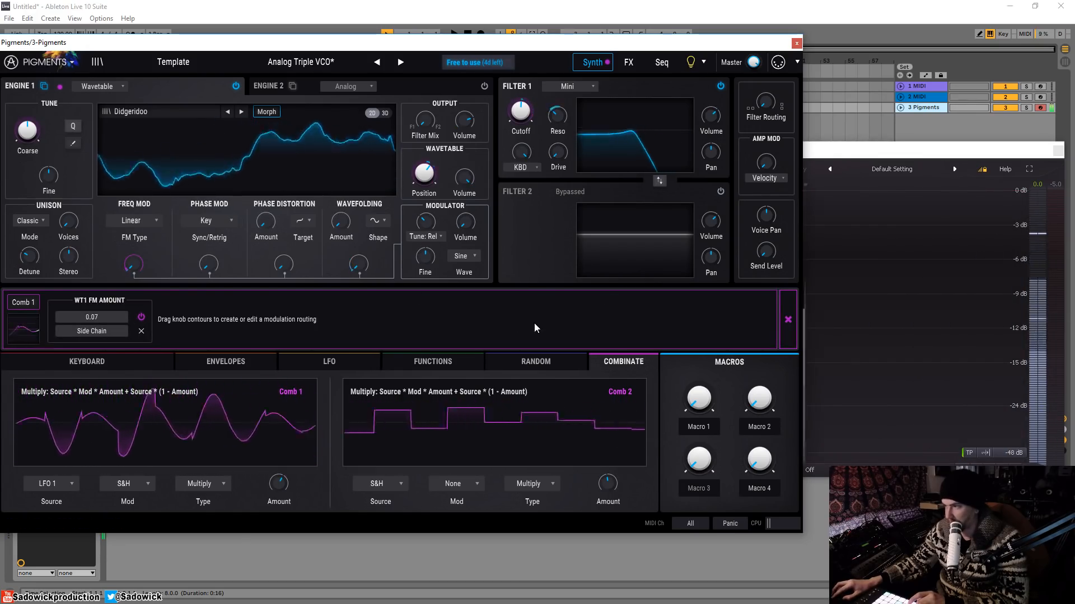
{"action": "left_click", "coordinate": [783, 314]}
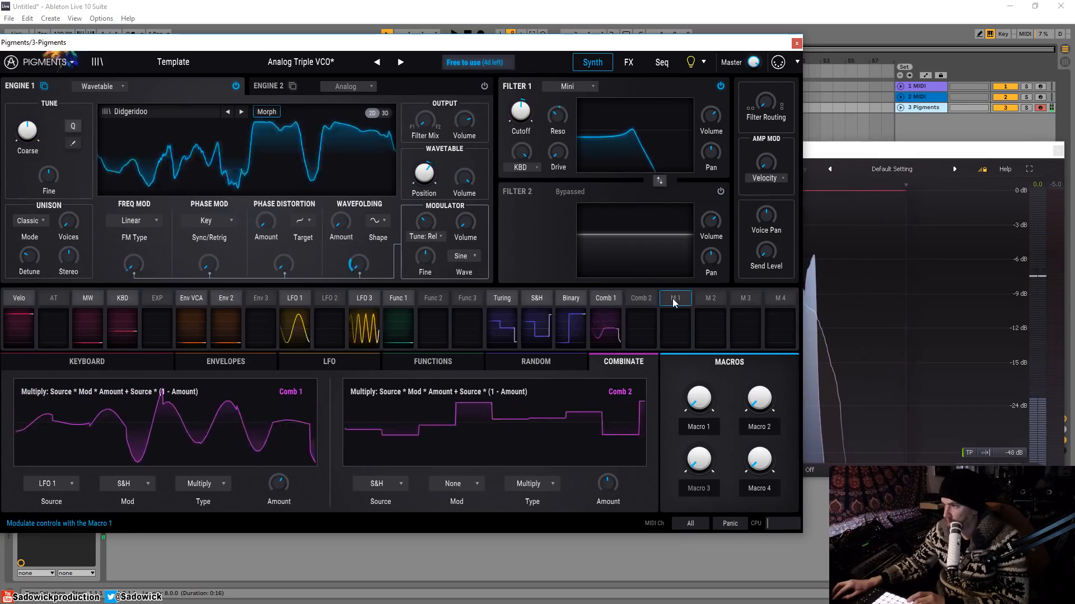
{"action": "left_click", "coordinate": [672, 298]}
{"action": "left_click", "coordinate": [783, 312]}
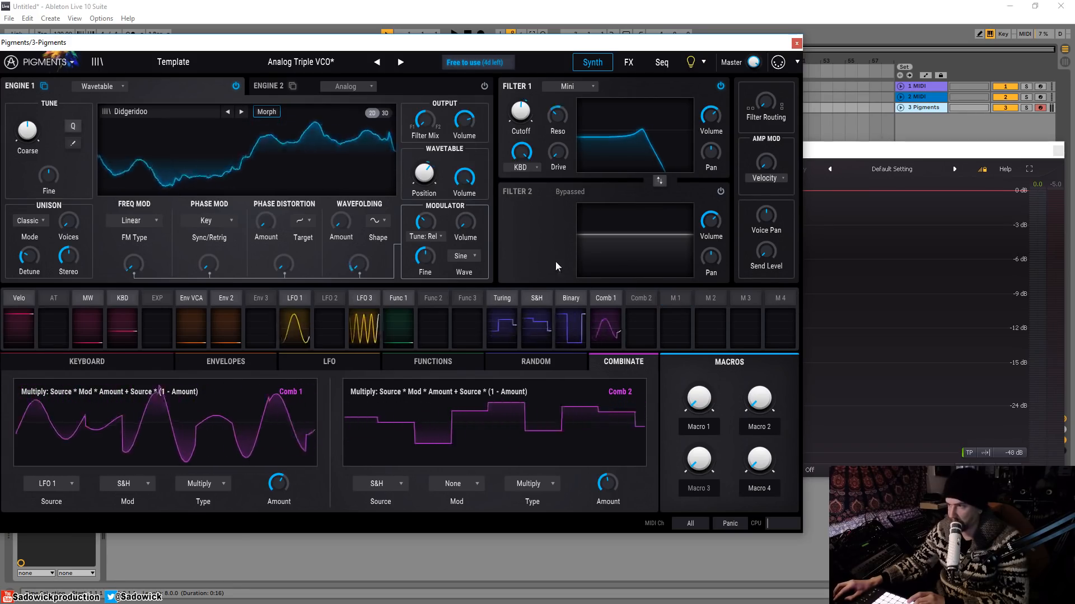
Route Macro 1 to the wavetable's phase distortion amount at 1.00 and test the Macro 1 control, returning it to minimum.
{"action": "left_click", "coordinate": [679, 312]}
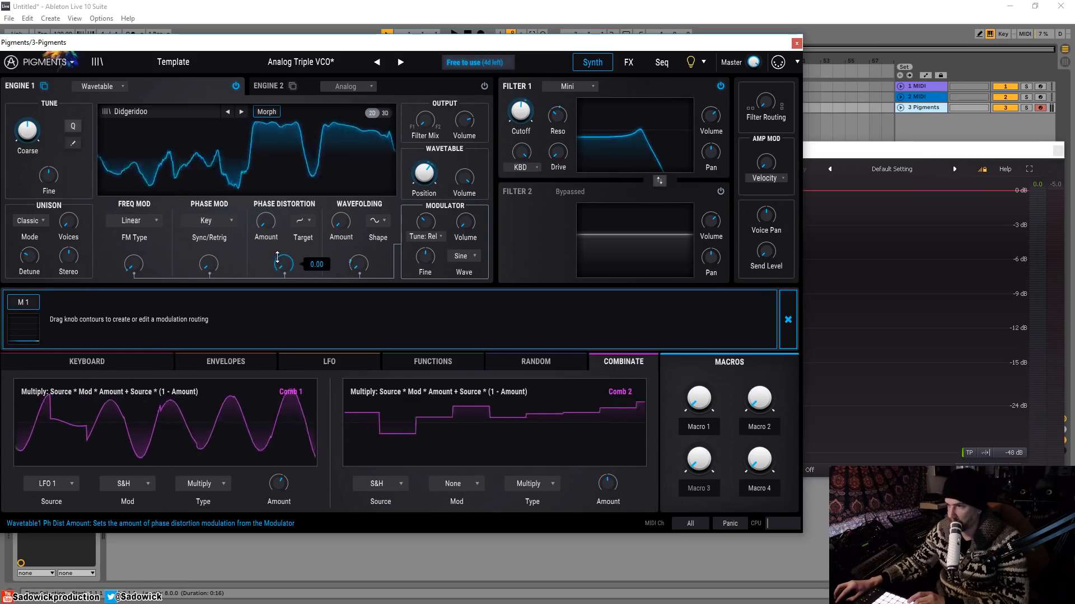
{"action": "left_click_drag", "start_coordinate": [277, 257], "coordinate": [277, 213]}
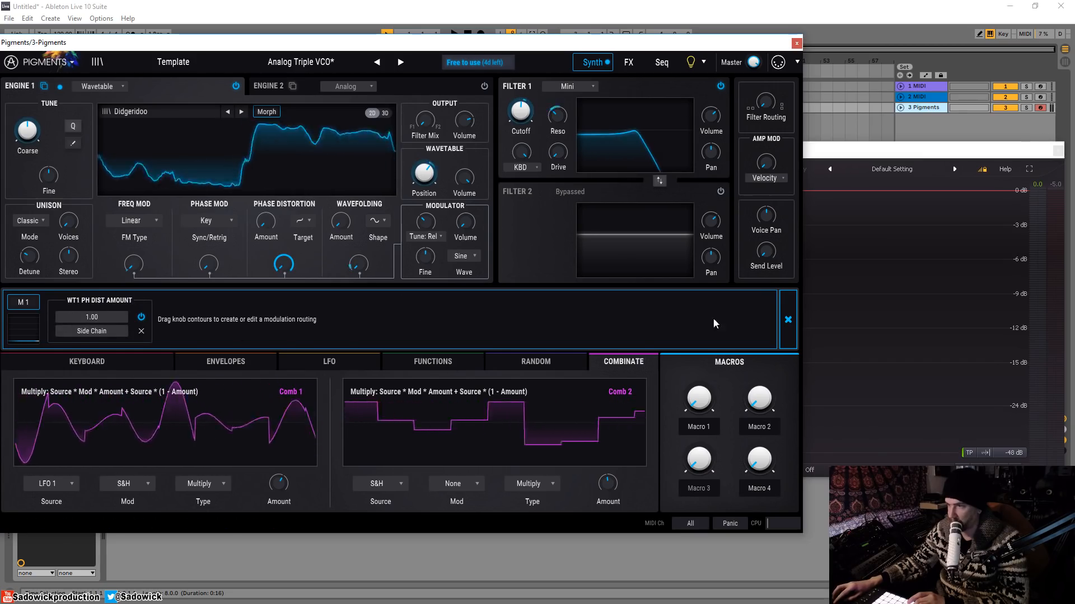
{"action": "left_click", "coordinate": [793, 324]}
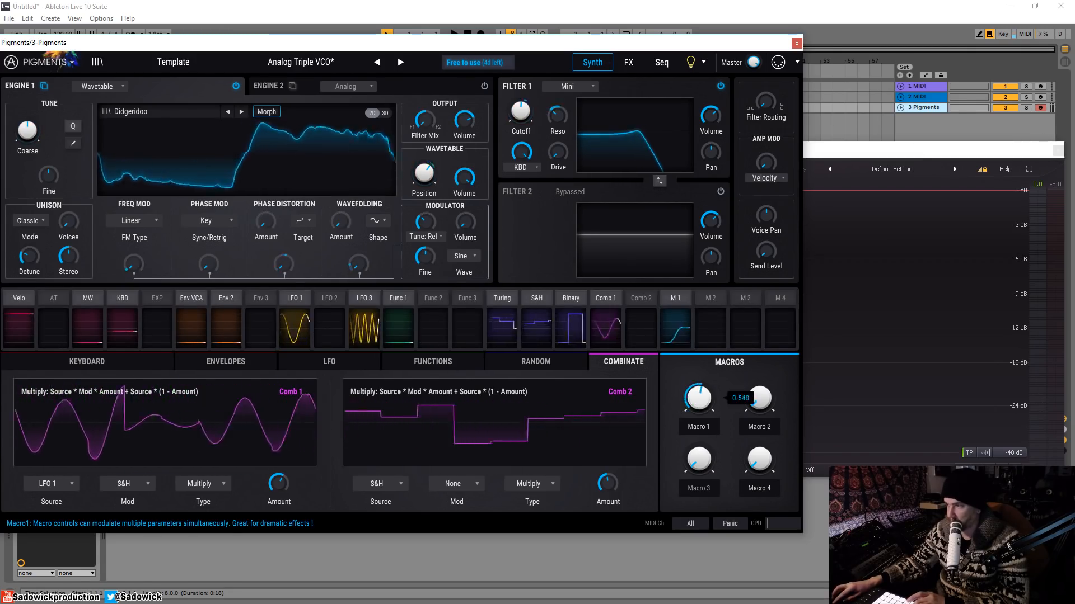
{"action": "mouse_move", "coordinate": [698, 401]}
{"action": "left_mouse_down"}
{"action": "mouse_move", "coordinate": [699, 344]}
{"action": "mouse_move", "coordinate": [696, 412]}
{"action": "left_mouse_up"}
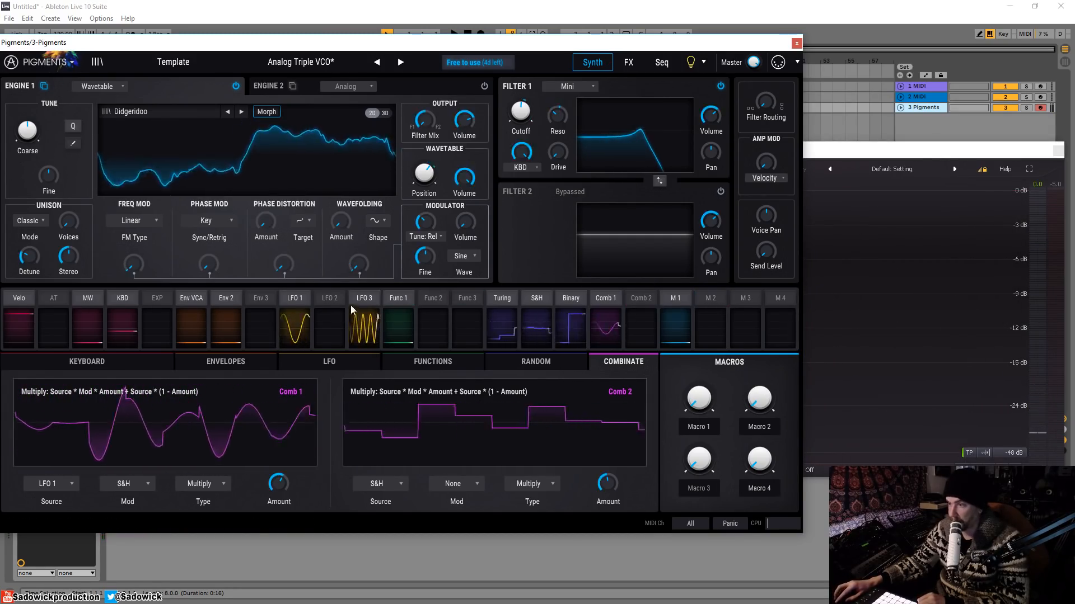
Check LFO 2's modulation routings and look over the effects buses.
{"action": "left_click", "coordinate": [330, 301]}
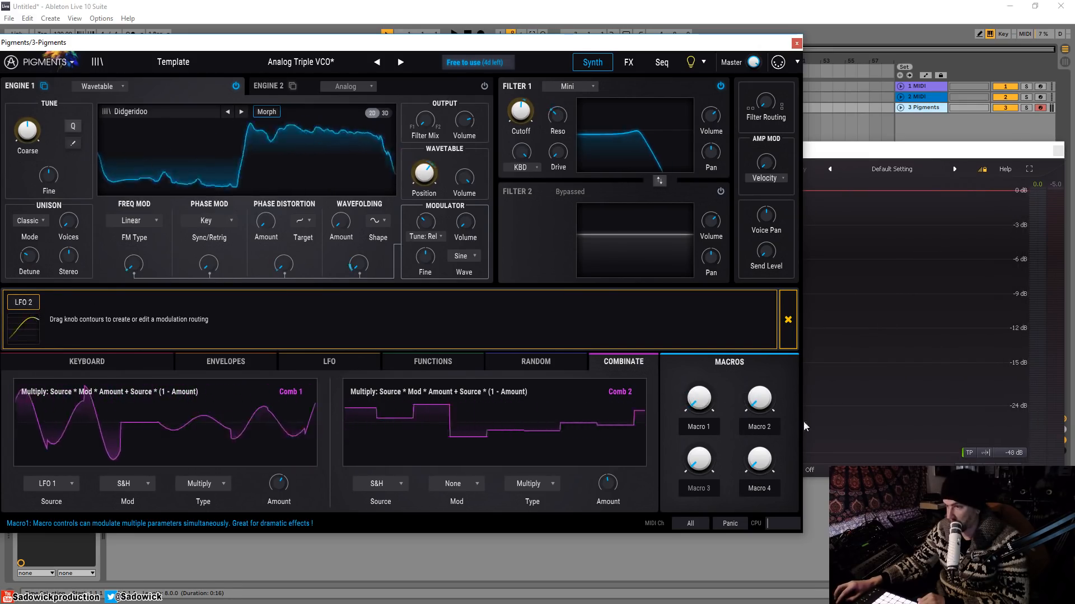
{"action": "left_click", "coordinate": [786, 319]}
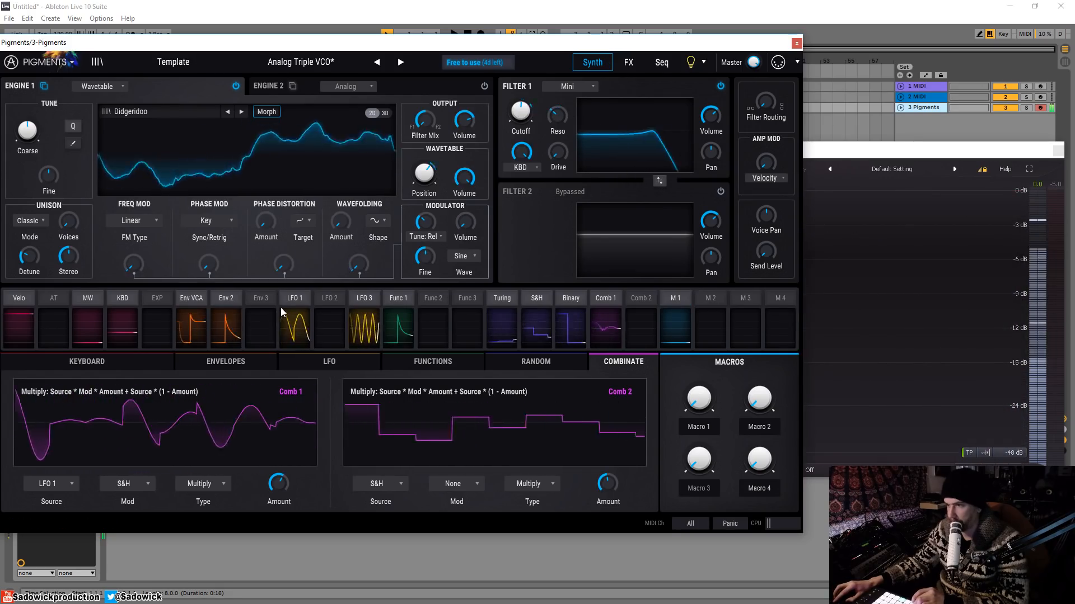
{"action": "left_click", "coordinate": [640, 66]}
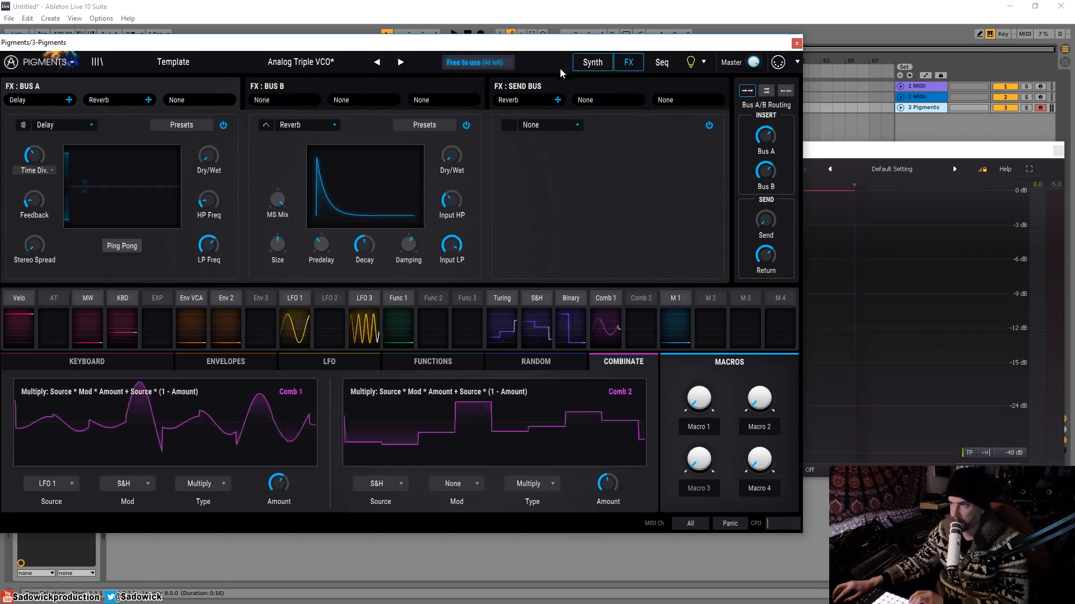
Test the voice send level at -70.0 dB on the synth page and set it to 0.00 dB.
{"action": "left_click", "coordinate": [592, 62]}
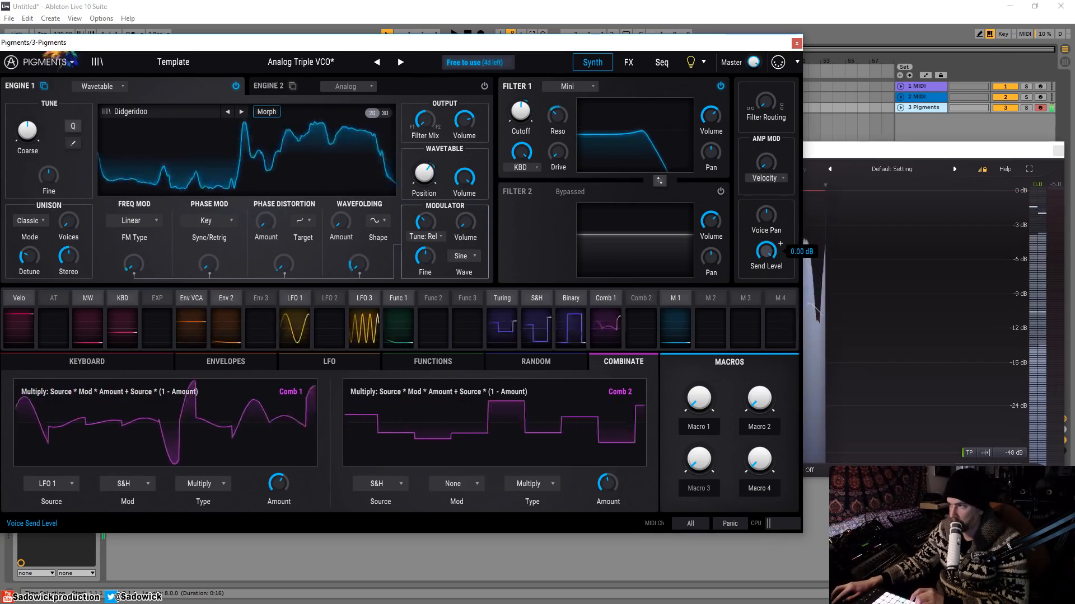
{"action": "left_click_drag", "start_coordinate": [767, 257], "coordinate": [766, 358]}
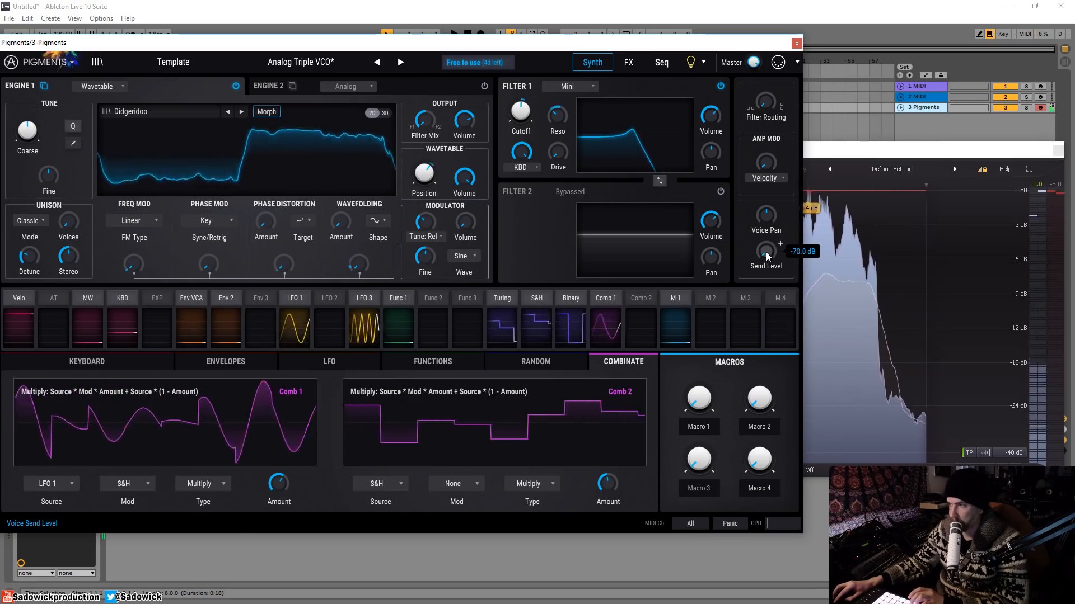
{"action": "left_click_drag", "start_coordinate": [766, 256], "coordinate": [766, 155]}
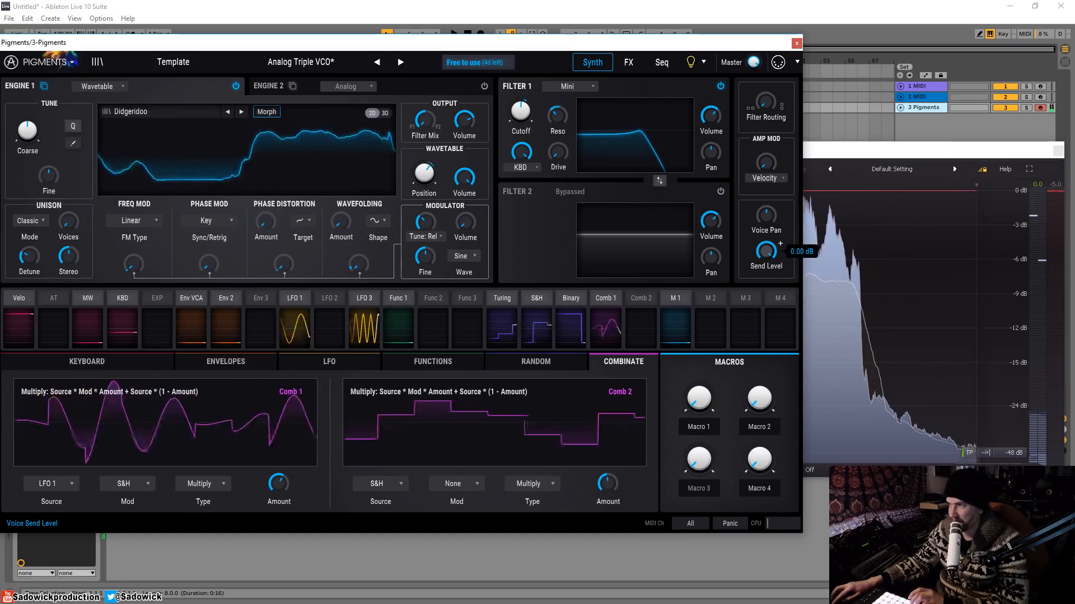
Look over Engine 2's analog oscillator settings and bring up the effects page.
{"action": "left_click", "coordinate": [263, 86]}
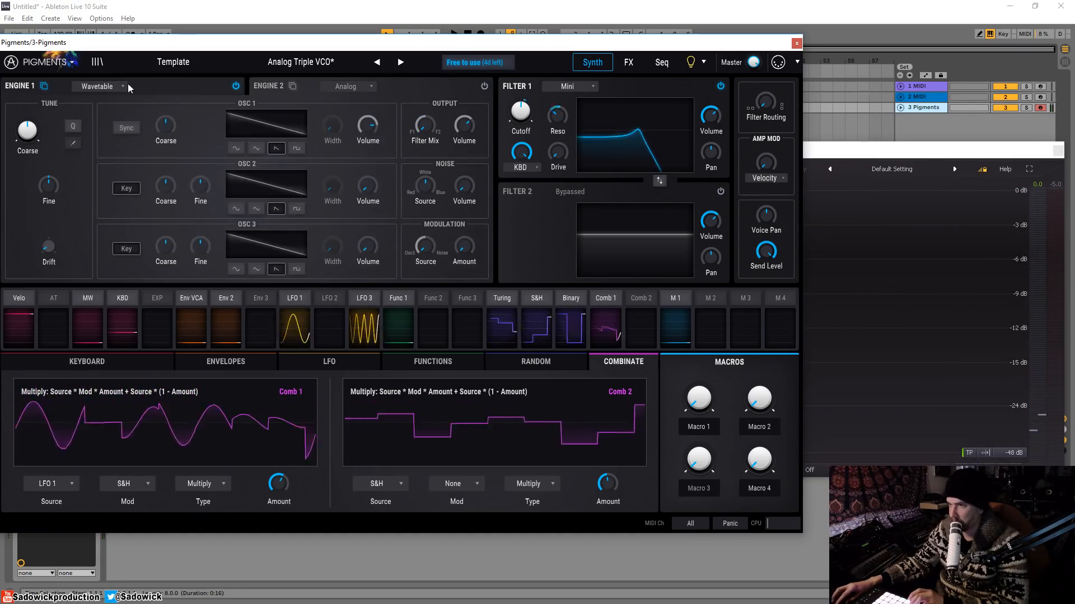
{"action": "left_click", "coordinate": [154, 83]}
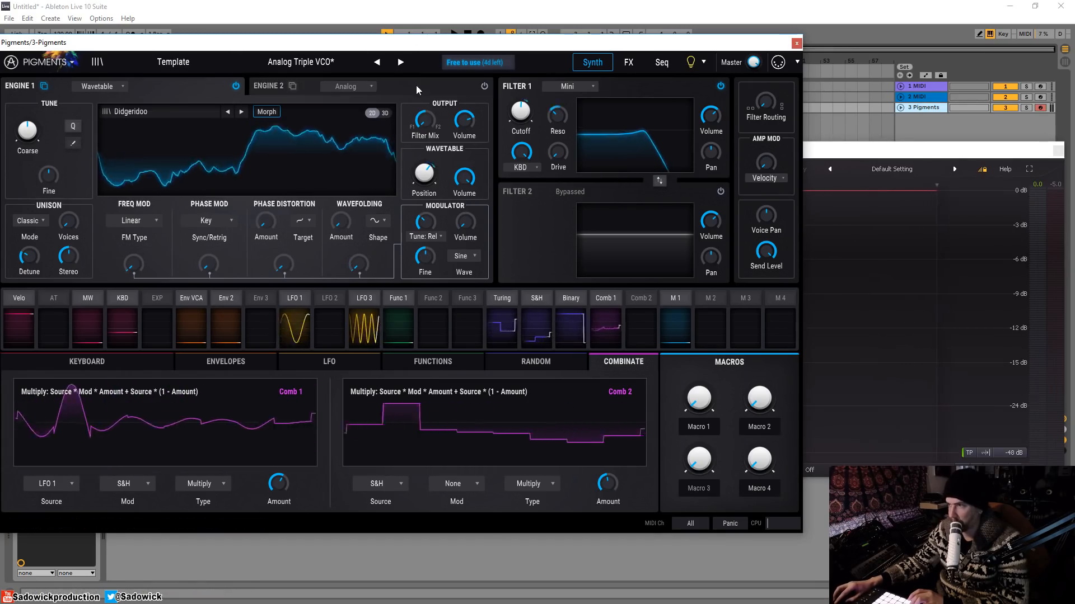
{"action": "left_click", "coordinate": [628, 62]}
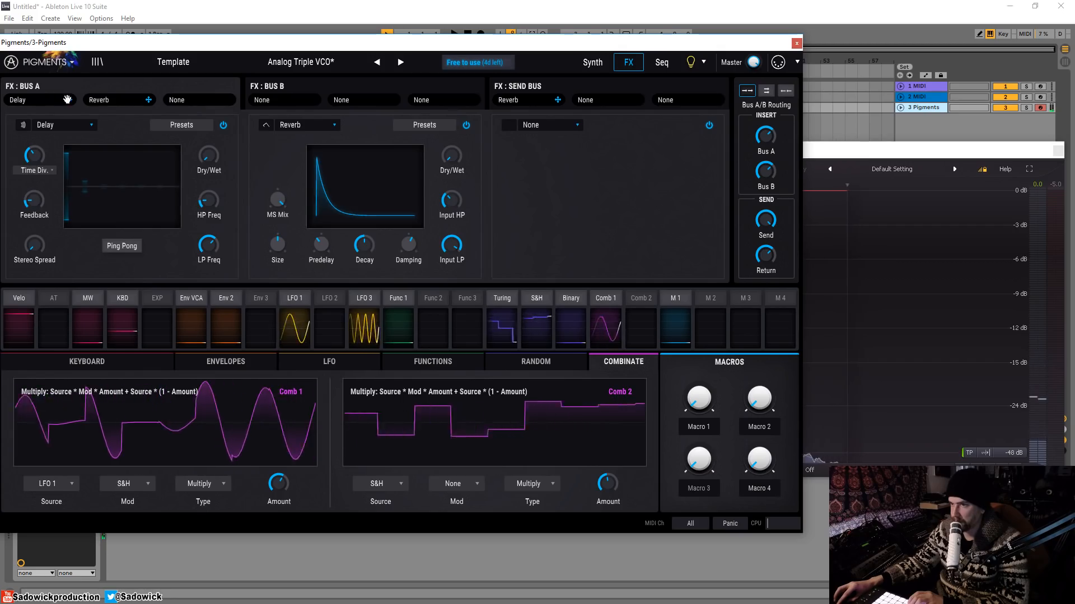
Replace Bus A's delay with a Bitcrusher, lowering its bit depth and raising its downsample amount.
{"action": "mouse_move", "coordinate": [67, 100]}
{"action": "left_mouse_down"}
{"action": "mouse_move", "coordinate": [159, 100]}
{"action": "mouse_move", "coordinate": [57, 101]}
{"action": "left_mouse_up"}
{"action": "left_click", "coordinate": [90, 126]}
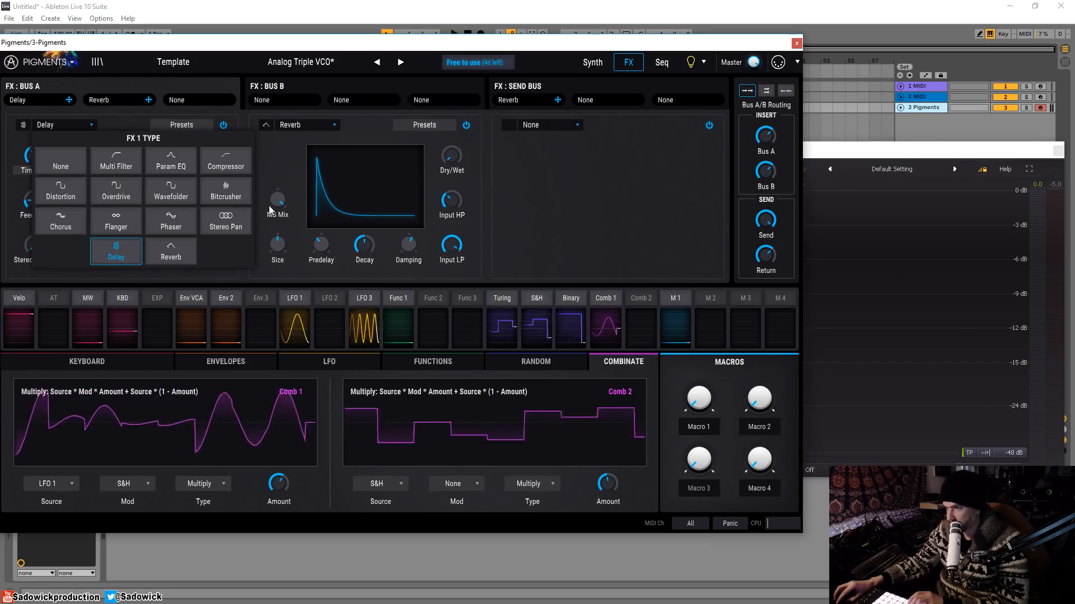
{"action": "left_click", "coordinate": [227, 199]}
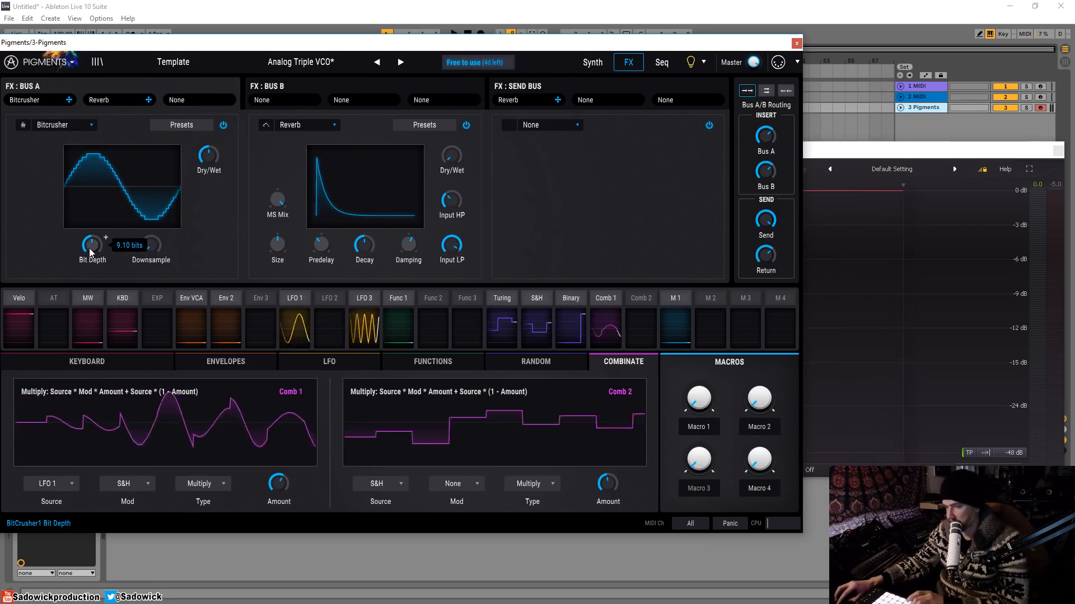
{"action": "left_click_drag", "start_coordinate": [89, 248], "coordinate": [150, 237]}
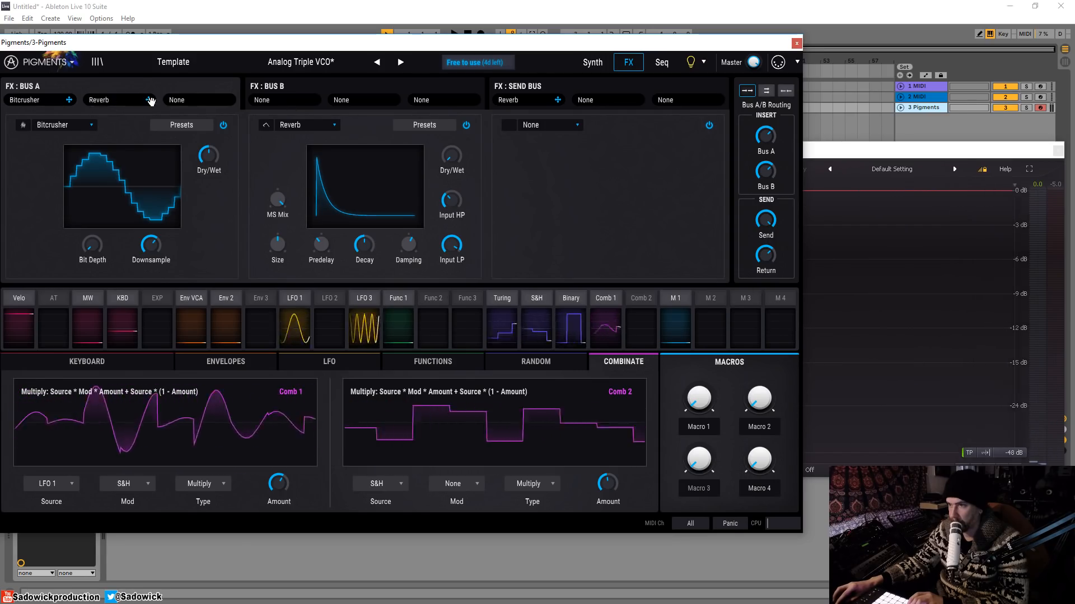
Compare the send bus effects with Bus A and test the Bitcrusher's downsample amount.
{"action": "left_click_drag", "start_coordinate": [150, 99], "coordinate": [156, 112]}
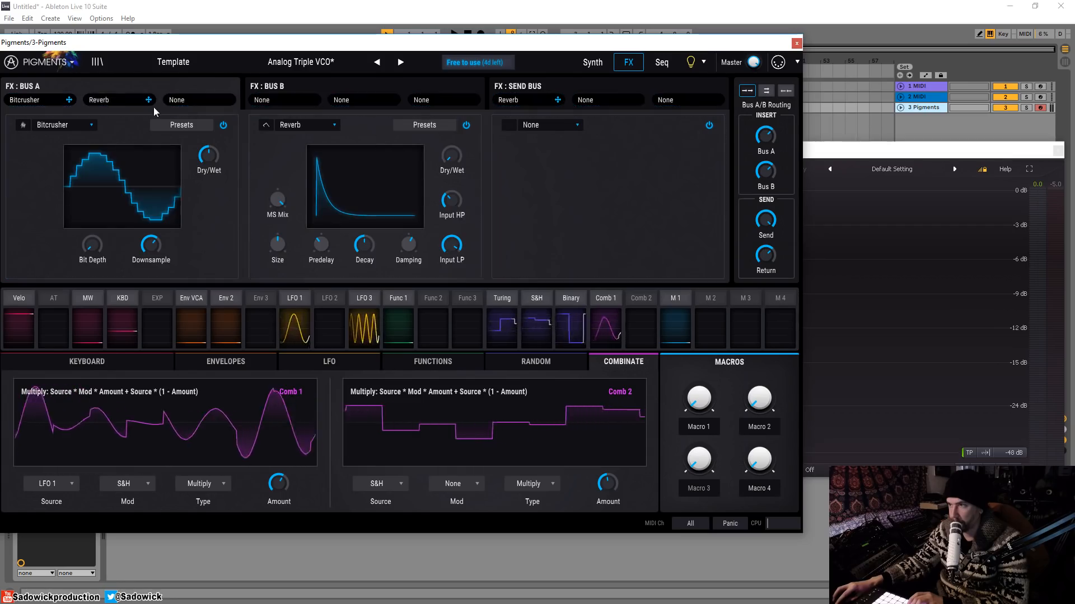
{"action": "left_click", "coordinate": [329, 127]}
{"action": "left_click", "coordinate": [357, 126]}
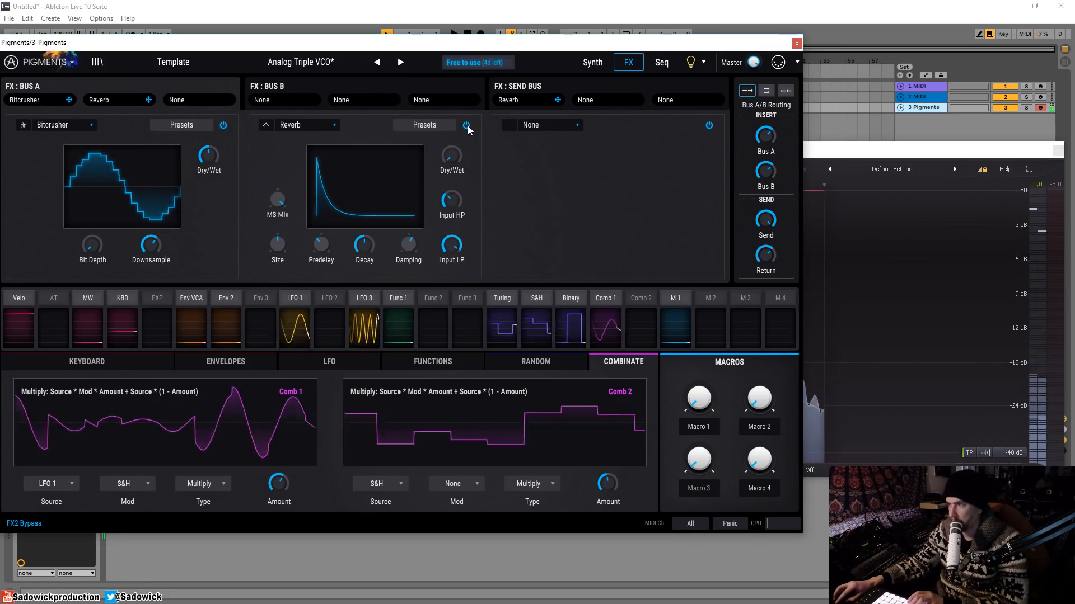
{"action": "left_click", "coordinate": [535, 84]}
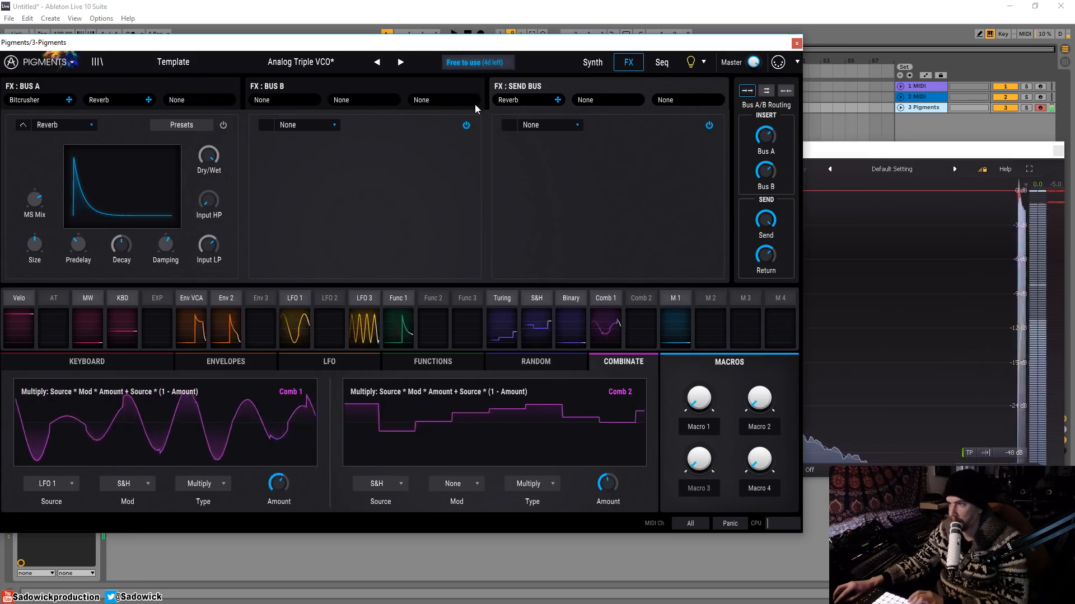
{"action": "left_click", "coordinate": [128, 88]}
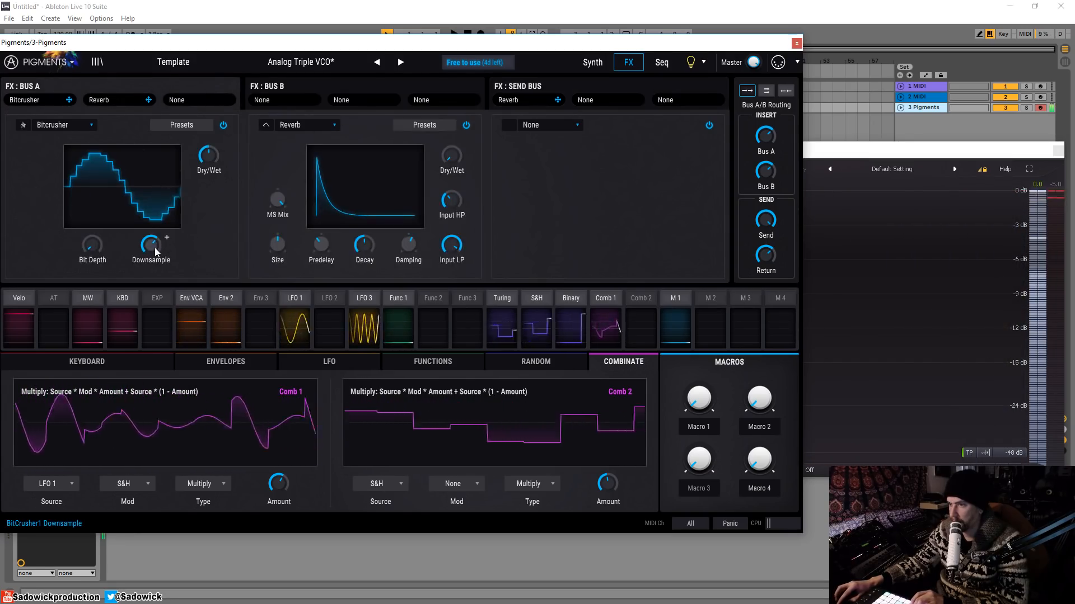
{"action": "mouse_move", "coordinate": [151, 244]}
{"action": "left_mouse_down"}
{"action": "mouse_move", "coordinate": [152, 268]}
{"action": "mouse_move", "coordinate": [157, 252]}
{"action": "left_mouse_up"}
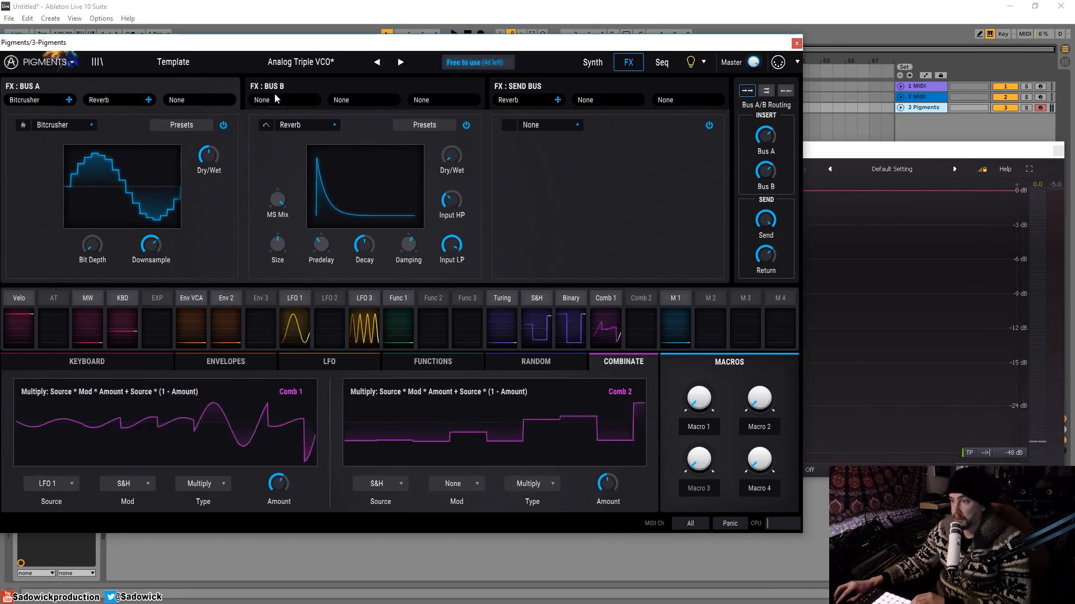
Check the voice send level on the synth page and raise the dry/wet mix of Bus A's Bitcrusher and reverb.
{"action": "left_click", "coordinate": [592, 63]}
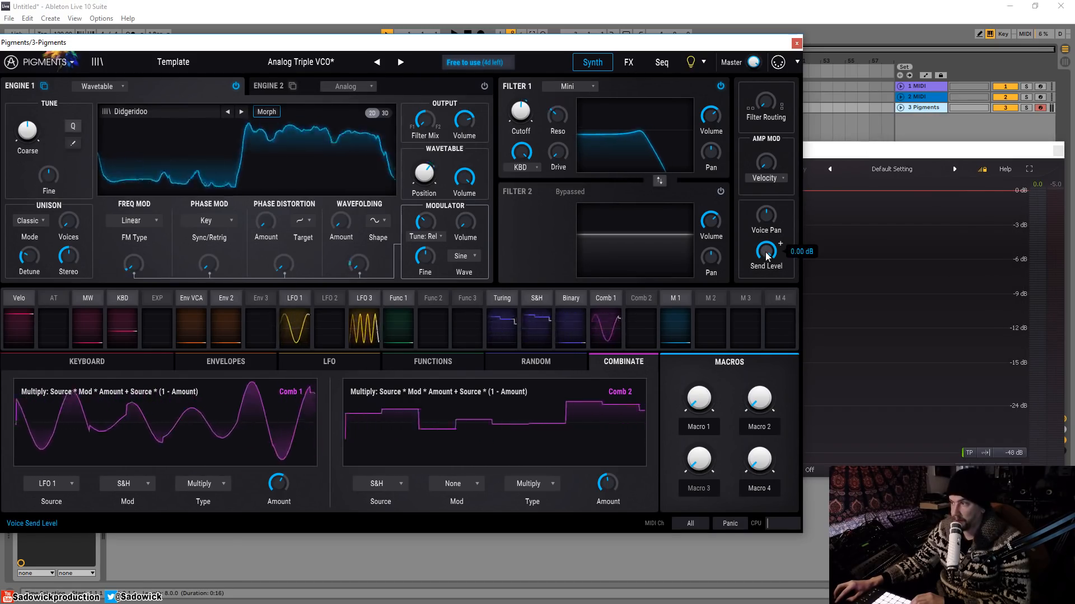
{"action": "mouse_move", "coordinate": [766, 255]}
{"action": "left_mouse_down"}
{"action": "mouse_move", "coordinate": [766, 285]}
{"action": "mouse_move", "coordinate": [766, 252]}
{"action": "left_mouse_up"}
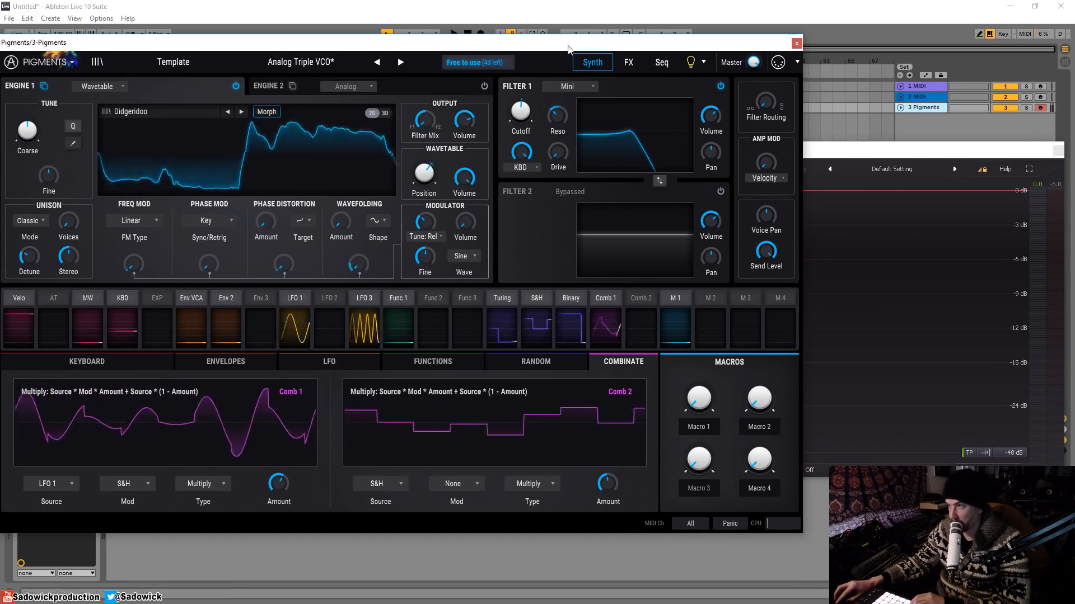
{"action": "left_click", "coordinate": [628, 62]}
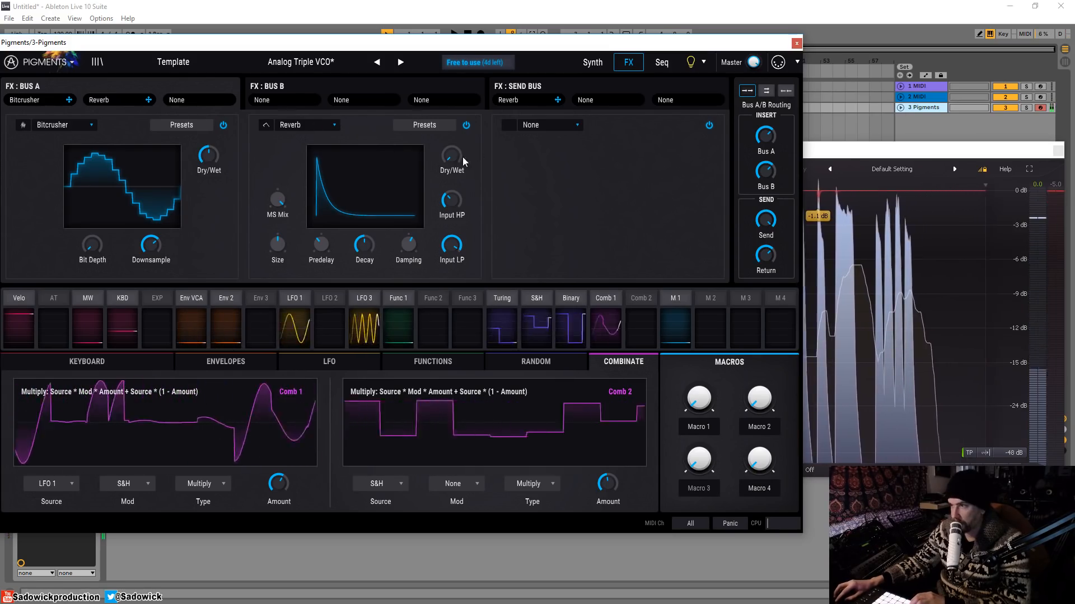
{"action": "mouse_move", "coordinate": [464, 148]}
{"action": "left_click_drag", "start_coordinate": [454, 157], "coordinate": [454, 112]}
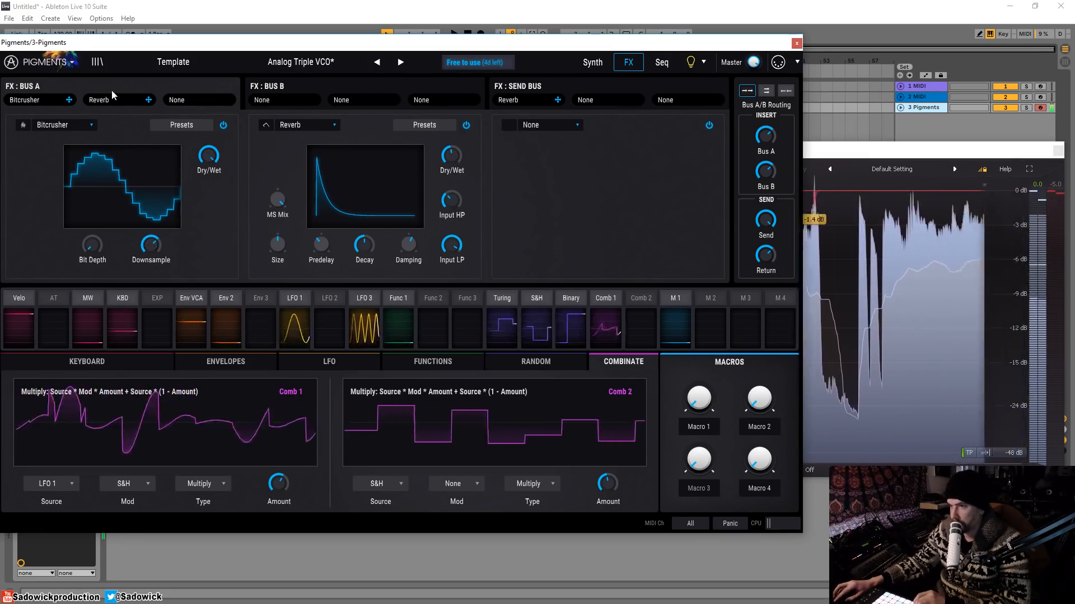
Add a Compressor as Bus A's third effect, lowering its threshold and raising its ratio.
{"action": "left_click", "coordinate": [543, 125]}
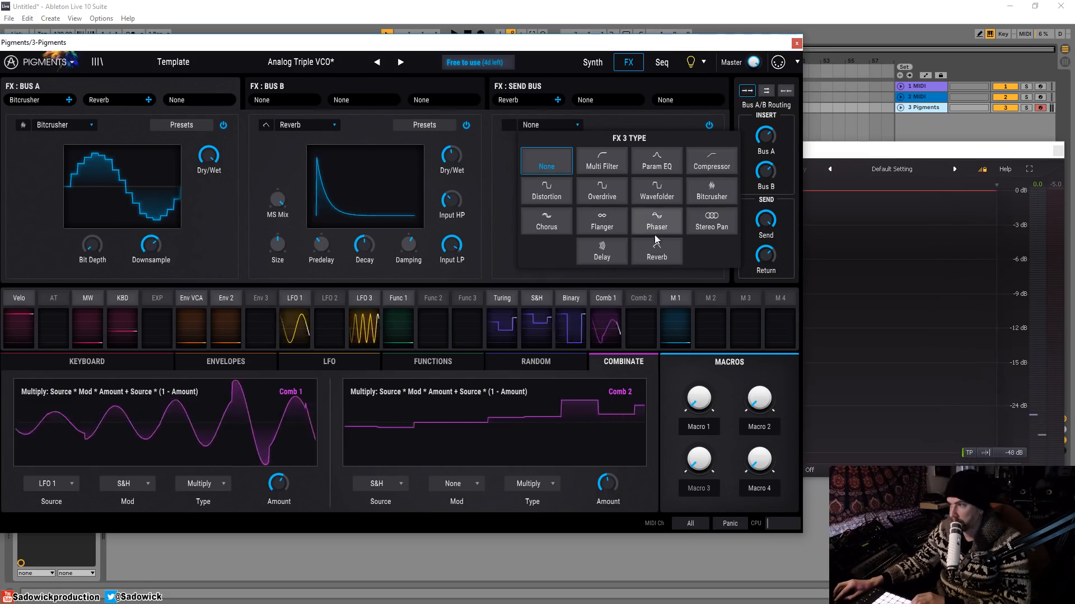
{"action": "left_click", "coordinate": [711, 163]}
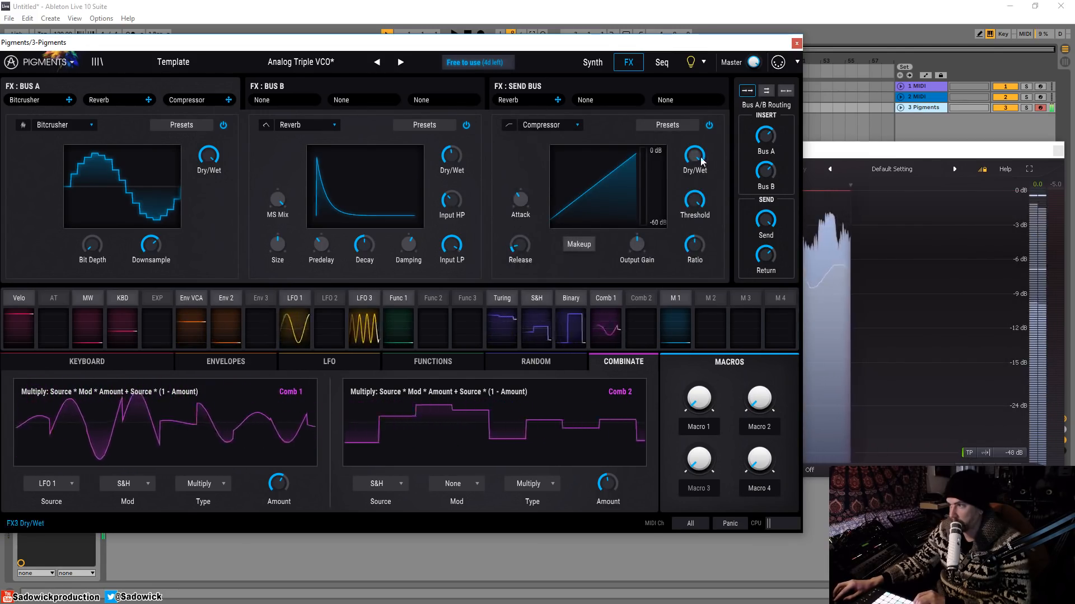
{"action": "left_click_drag", "start_coordinate": [706, 185], "coordinate": [695, 191]}
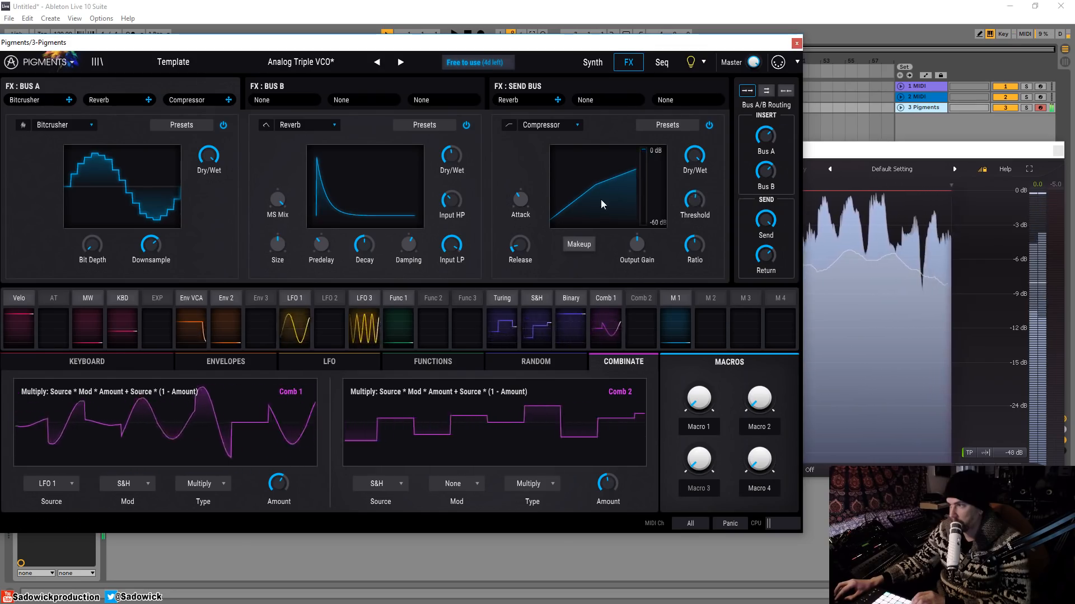
{"action": "left_click_drag", "start_coordinate": [695, 251], "coordinate": [696, 247]}
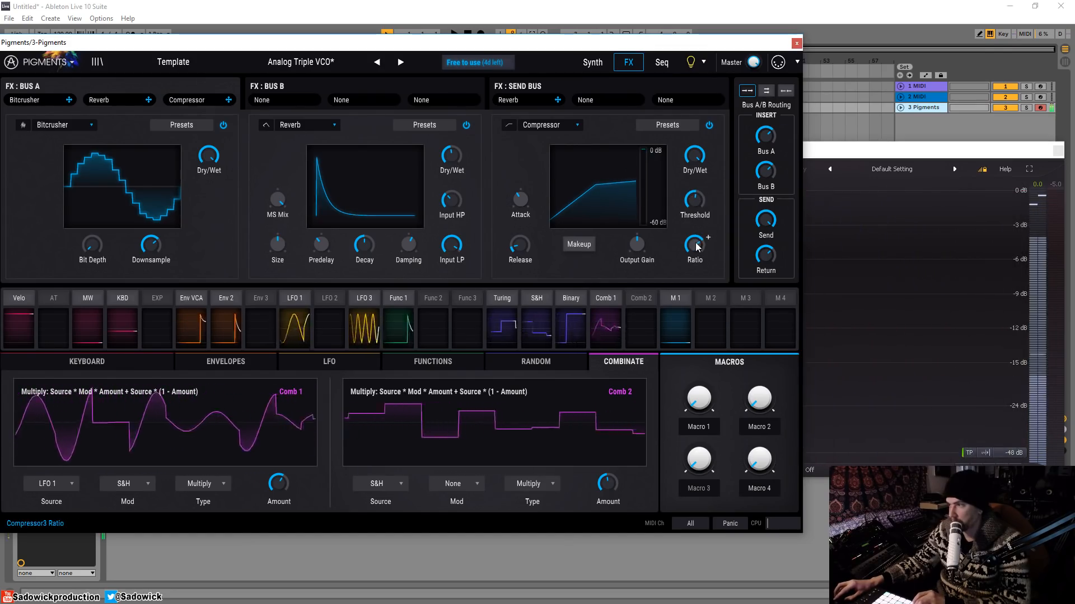
{"action": "left_click", "coordinate": [579, 245]}
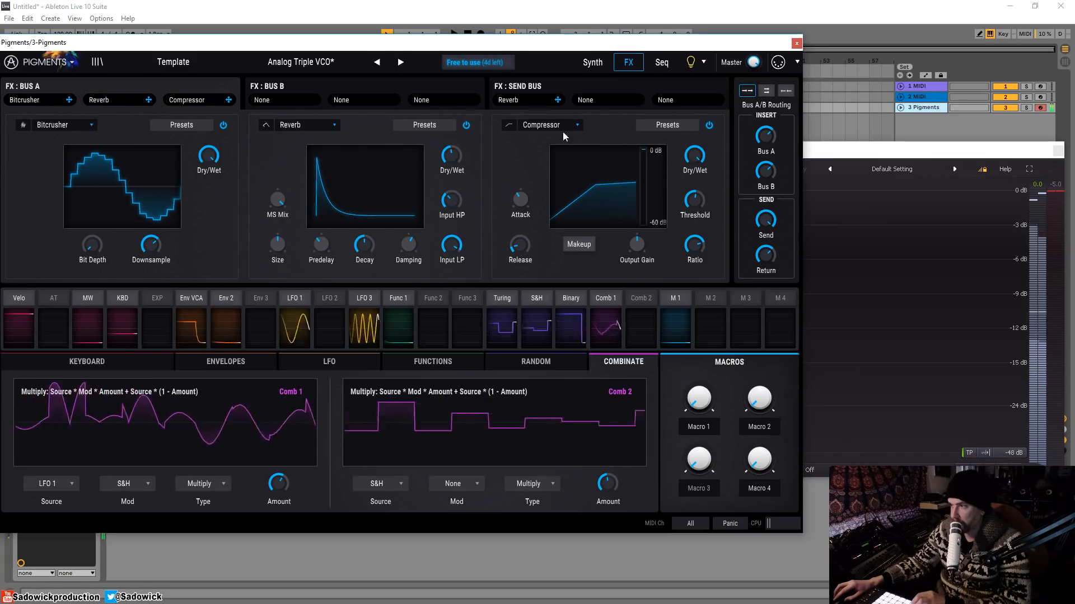
Look over the compressor's presets and the effect types available for Bus A's third slot.
{"action": "left_click", "coordinate": [671, 128]}
{"action": "left_click", "coordinate": [616, 130]}
{"action": "left_click", "coordinate": [664, 125]}
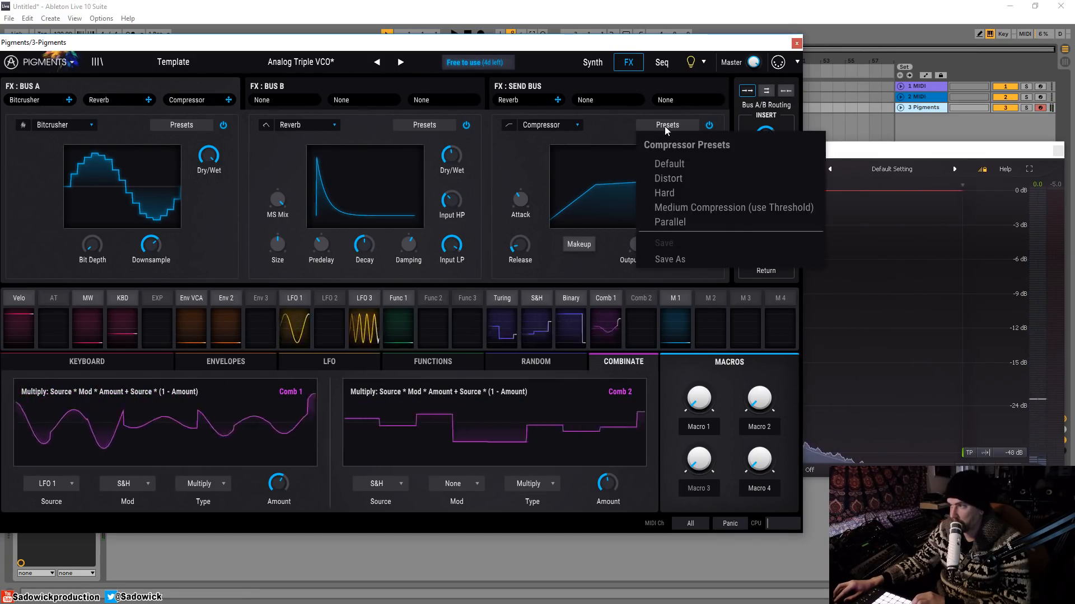
{"action": "left_click", "coordinate": [593, 122]}
{"action": "left_click", "coordinate": [533, 124]}
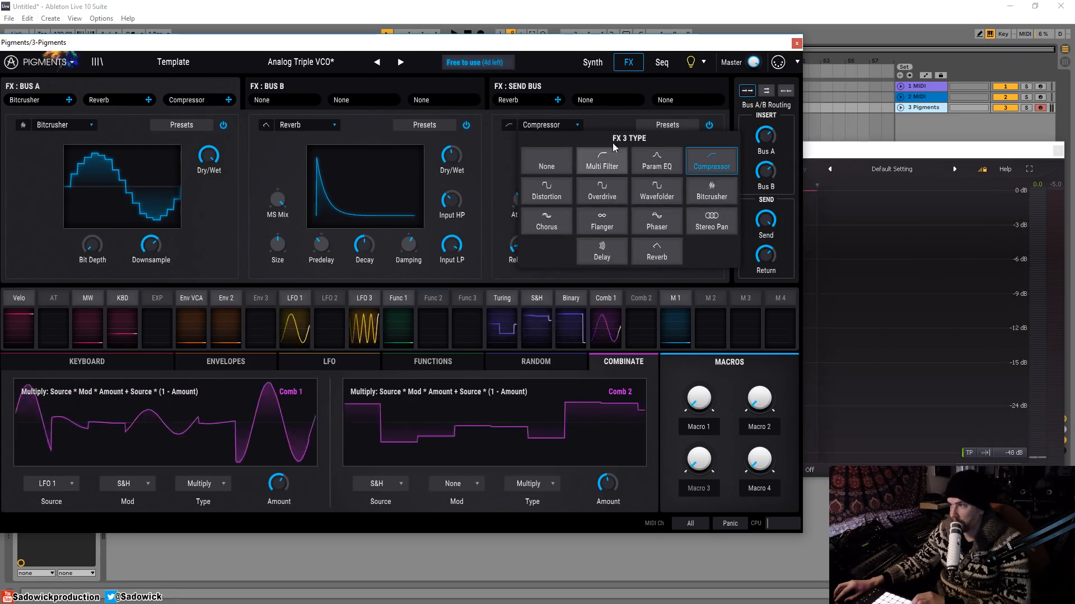
{"action": "left_click", "coordinate": [600, 116]}
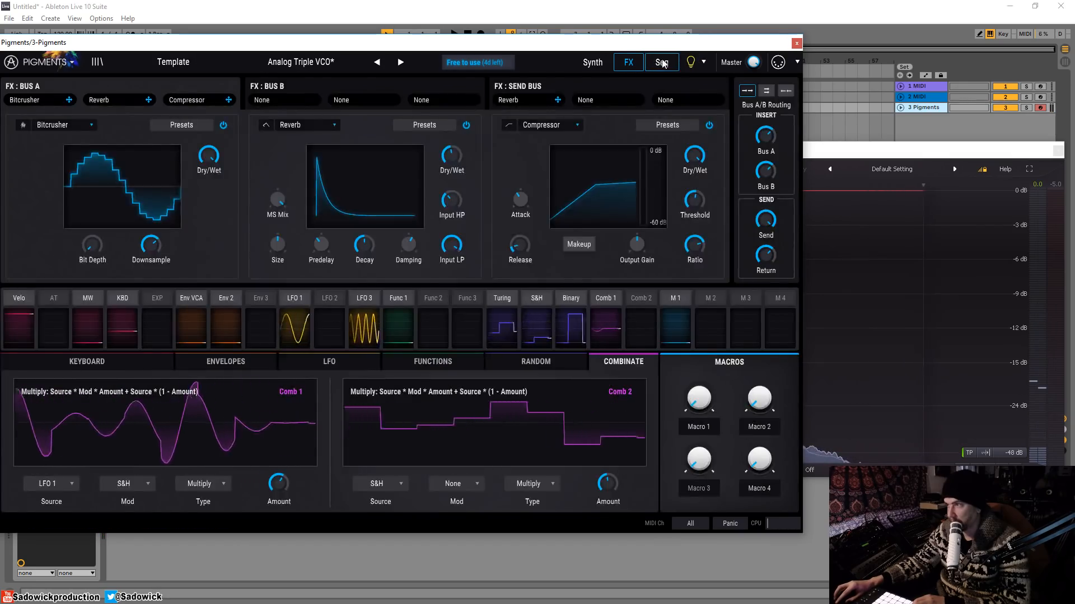
Check the preset's sound design tips and switch the sequencer page to arpeggiator mode.
{"action": "left_click", "coordinate": [692, 63]}
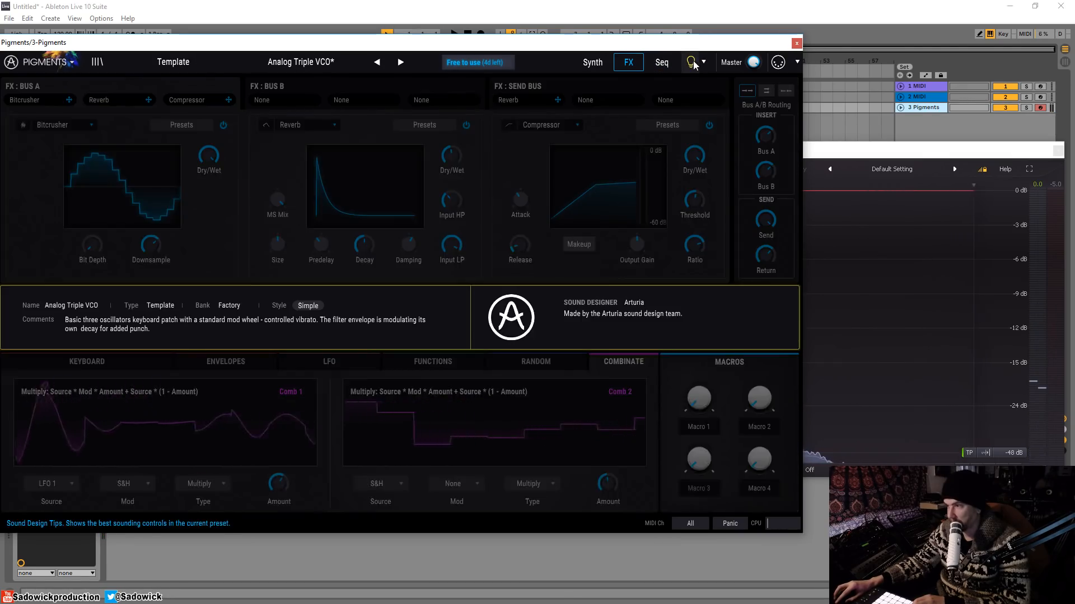
{"action": "left_click", "coordinate": [662, 62]}
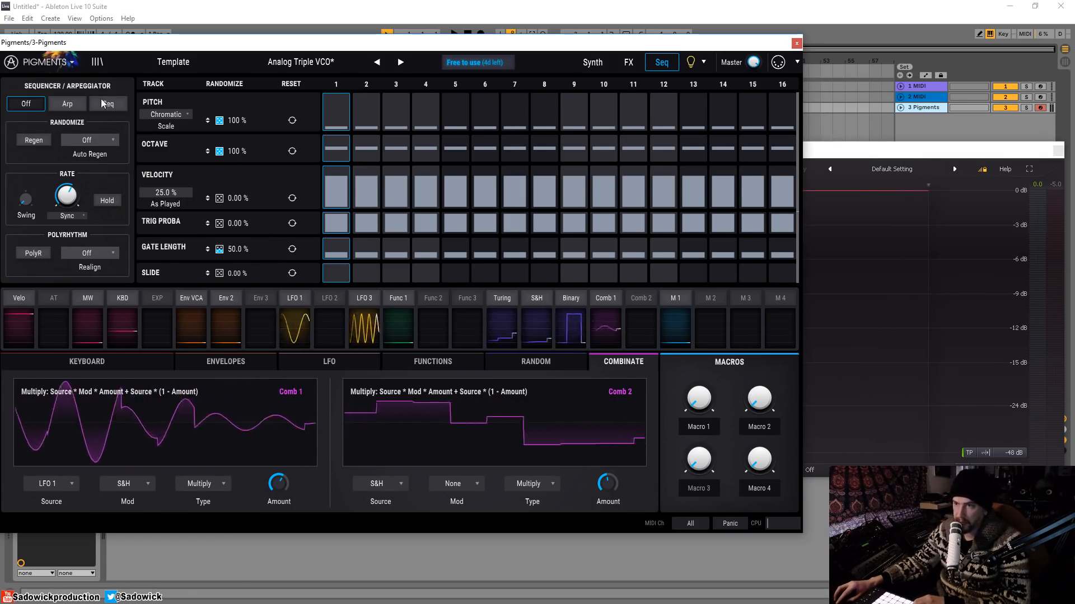
{"action": "left_click", "coordinate": [66, 104]}
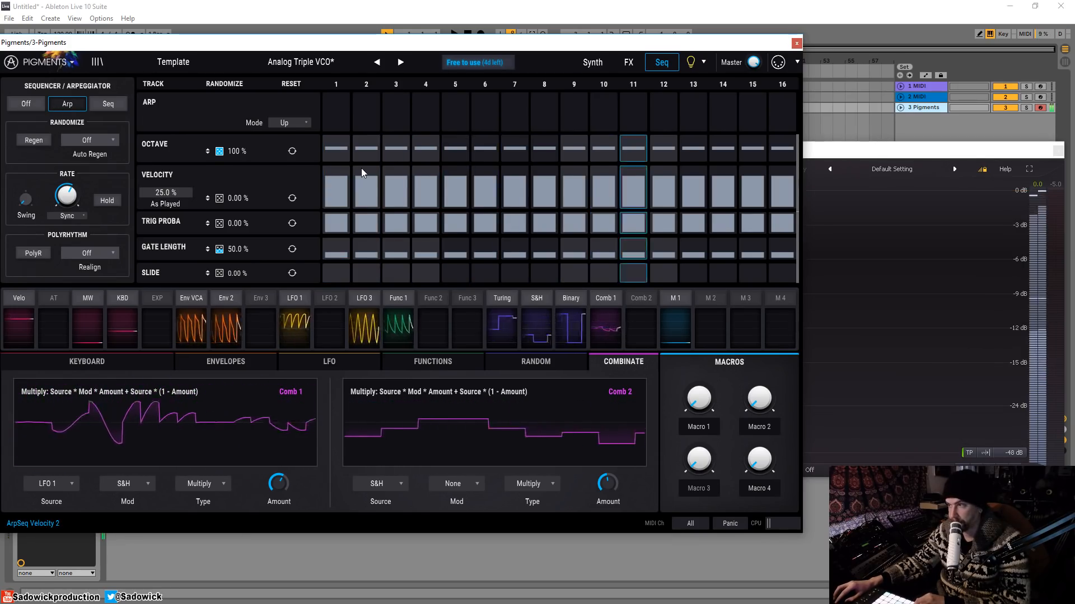
Raise the arpeggiator's octave on steps 2 and 9 and lower it on step 7.
{"action": "mouse_move", "coordinate": [361, 169]}
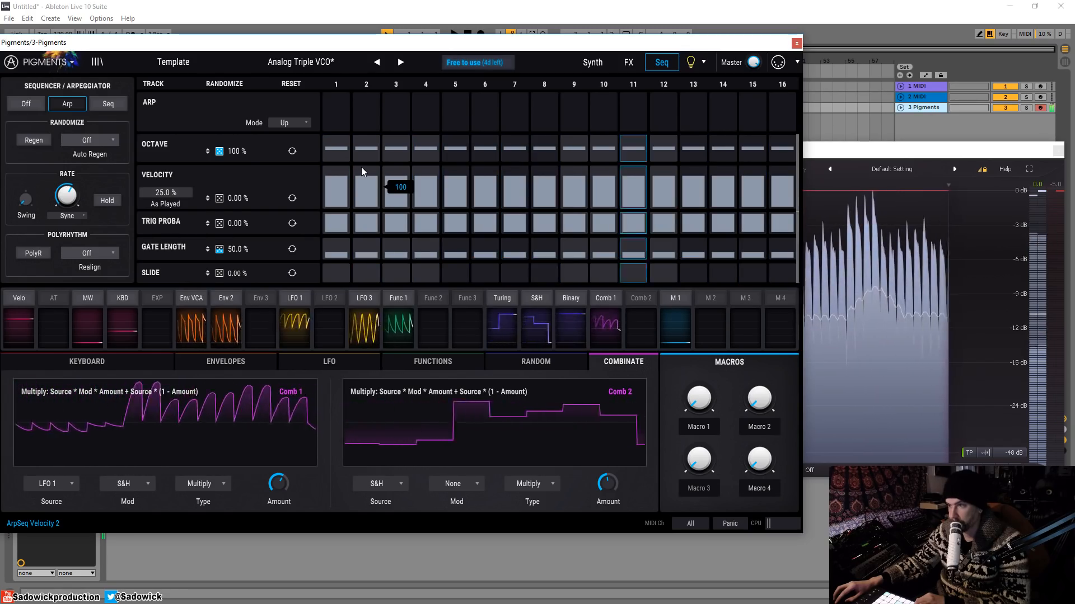
{"action": "left_click_drag", "start_coordinate": [362, 148], "coordinate": [371, 147]}
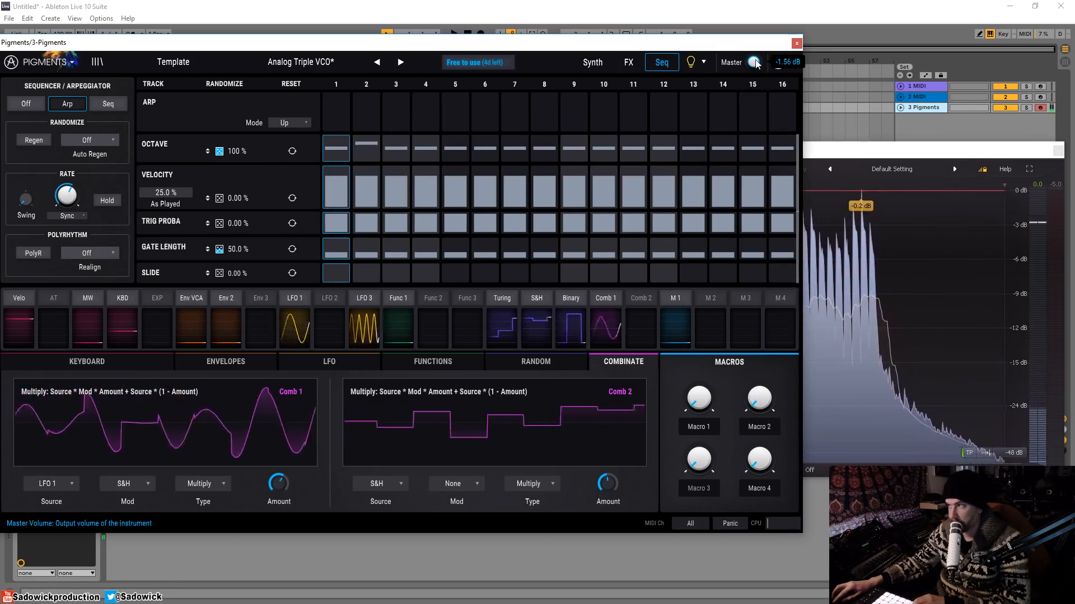
{"action": "left_click_drag", "start_coordinate": [512, 149], "coordinate": [565, 143]}
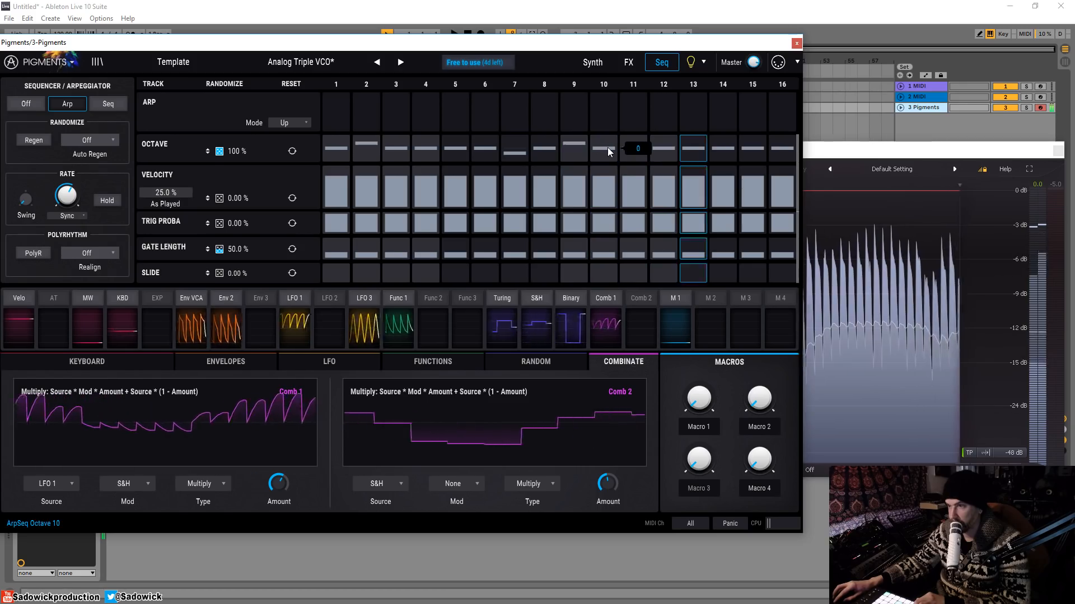
Lengthen the gate on steps 3, 5 and 8 and shorten the arpeggiator pattern to 8 steps.
{"action": "left_click_drag", "start_coordinate": [391, 254], "coordinate": [398, 241]}
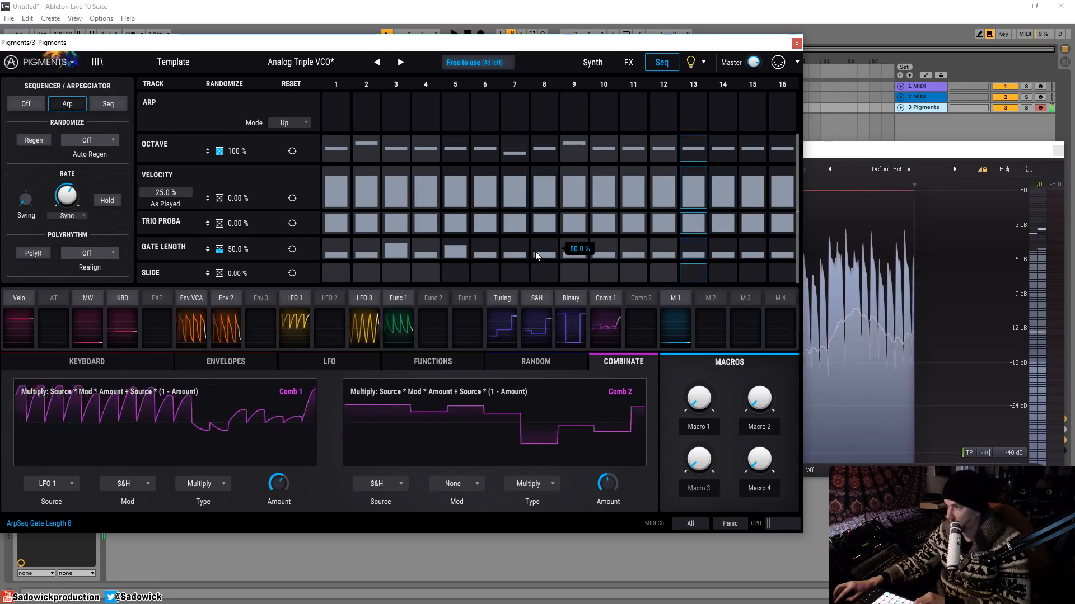
{"action": "left_click_drag", "start_coordinate": [535, 250], "coordinate": [545, 242]}
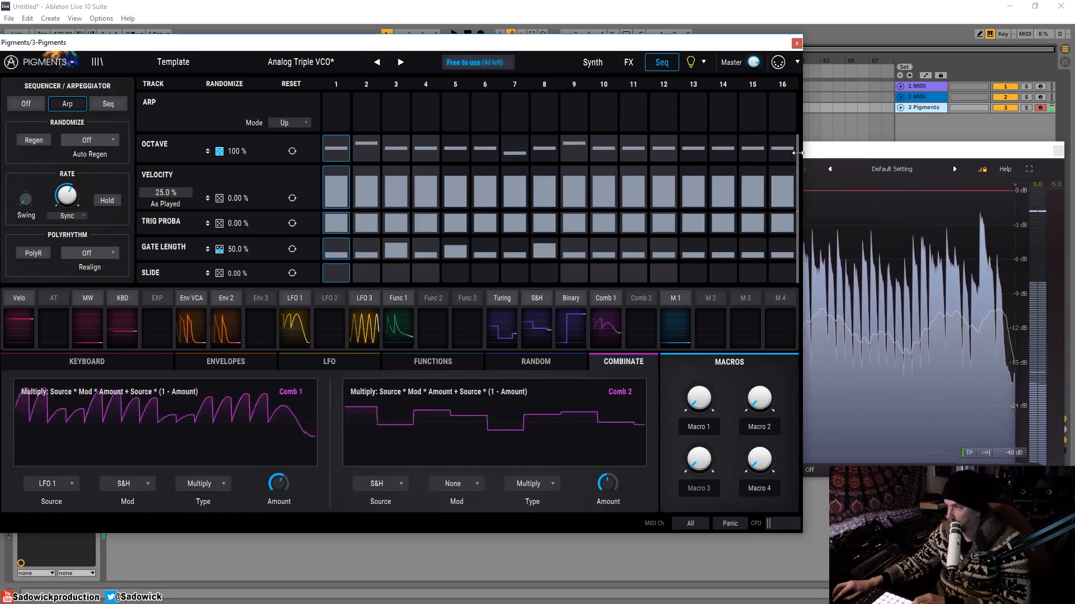
{"action": "left_click_drag", "start_coordinate": [797, 153], "coordinate": [557, 150]}
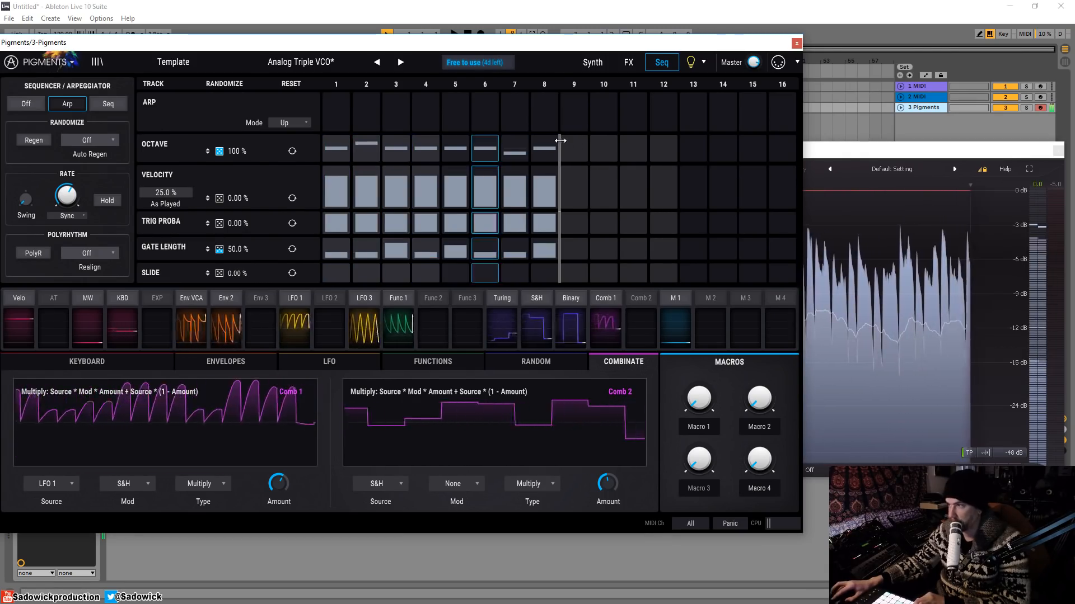
Test the Macro 1 control over the running arpeggio, returning it to minimum.
{"action": "left_click_drag", "start_coordinate": [694, 397], "coordinate": [694, 381]}
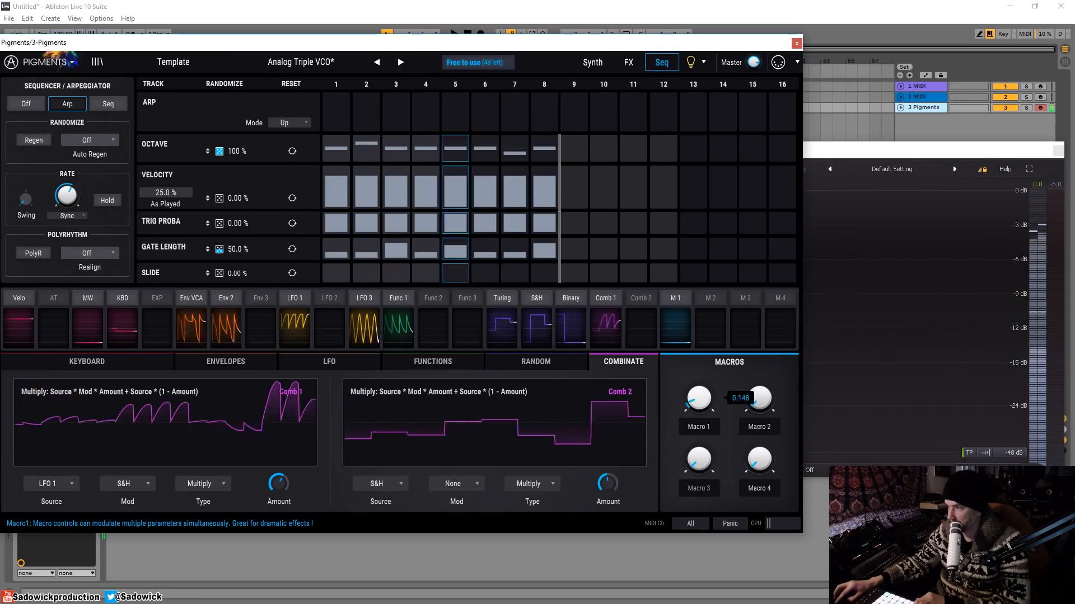
{"action": "left_click_drag", "start_coordinate": [694, 309], "coordinate": [694, 396]}
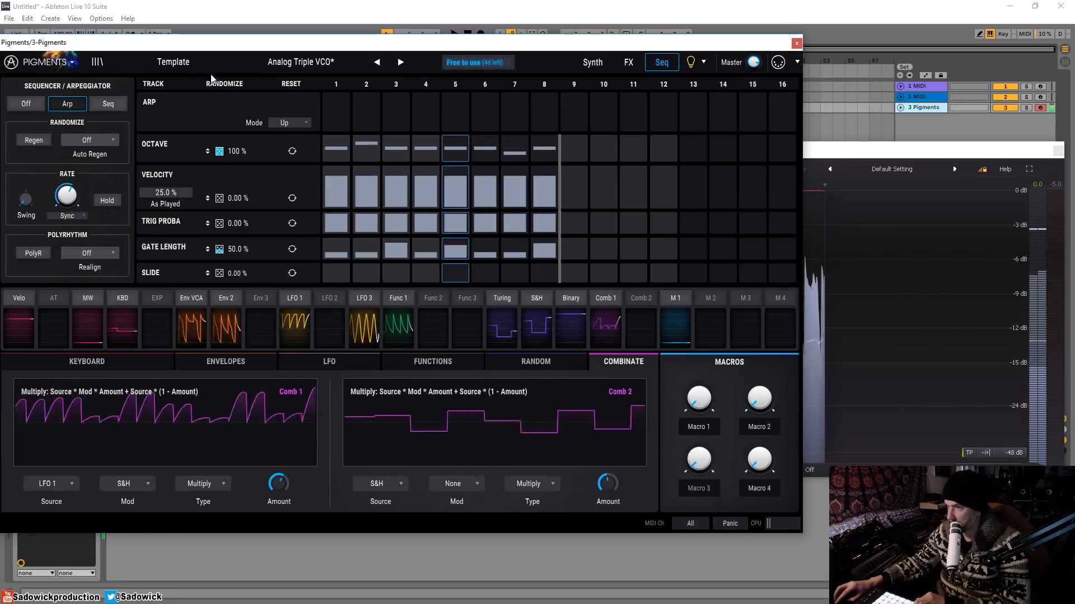
Modulate the Filter 1 cutoff with Macro 2 at an amount of 0.45, lower the base cutoff, and test the macro.
{"action": "left_click", "coordinate": [592, 62]}
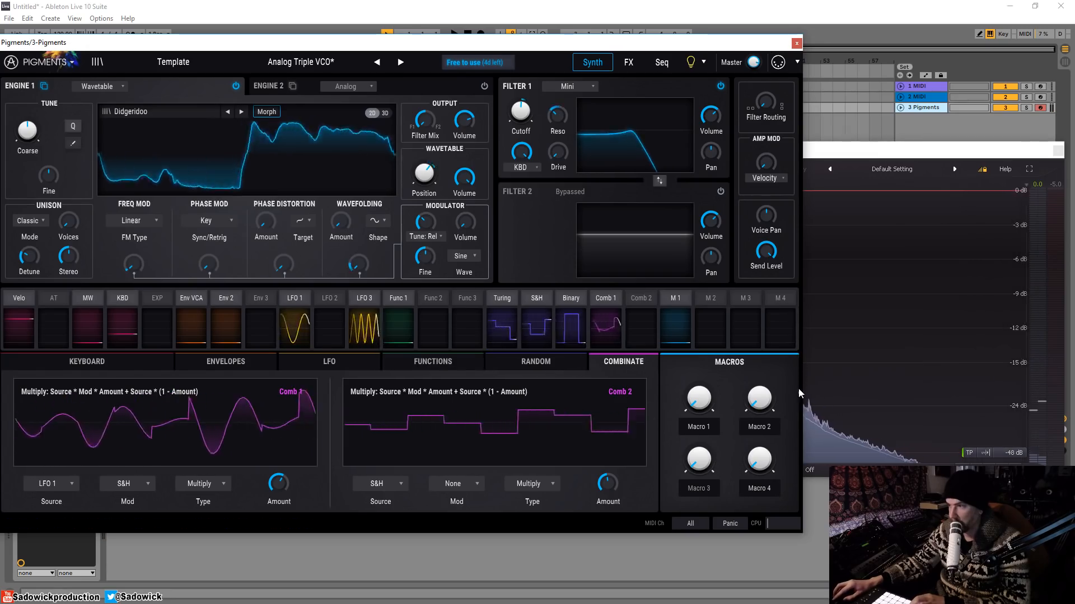
{"action": "left_click", "coordinate": [710, 322]}
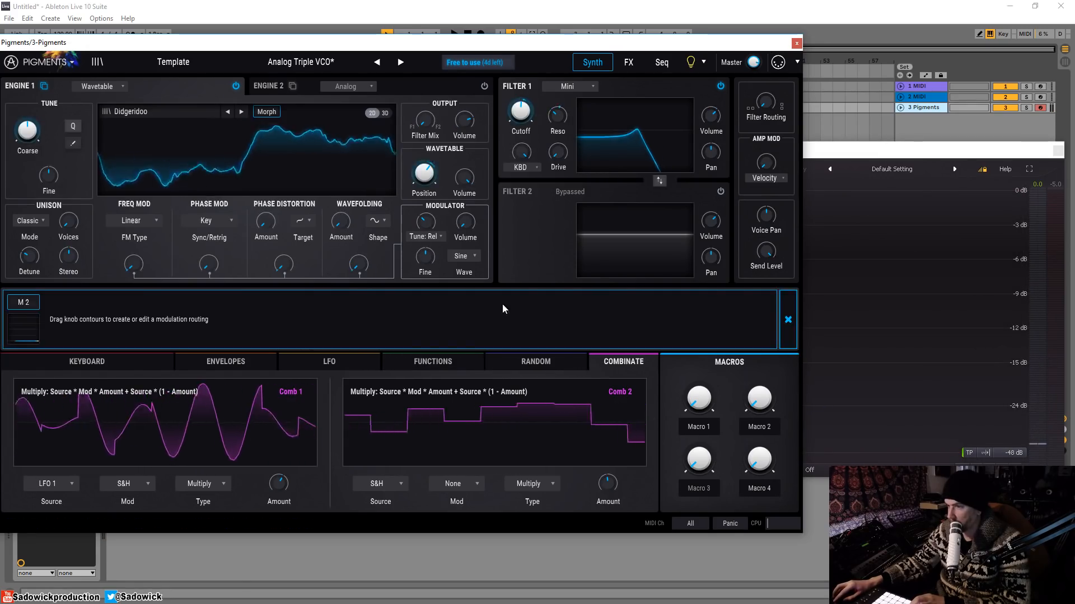
{"action": "left_click", "coordinate": [29, 304]}
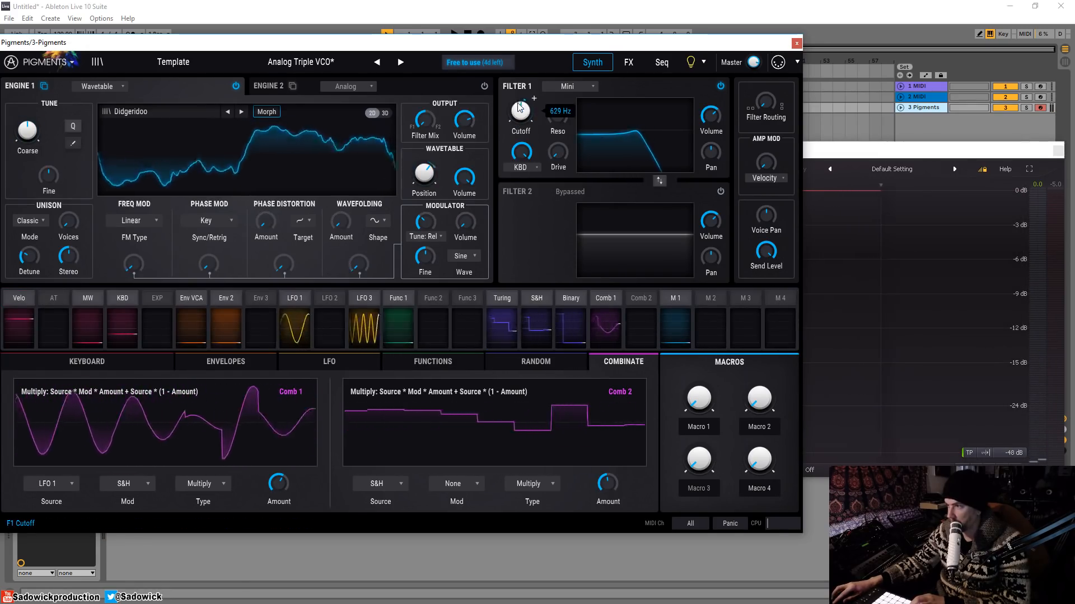
{"action": "left_click", "coordinate": [711, 305]}
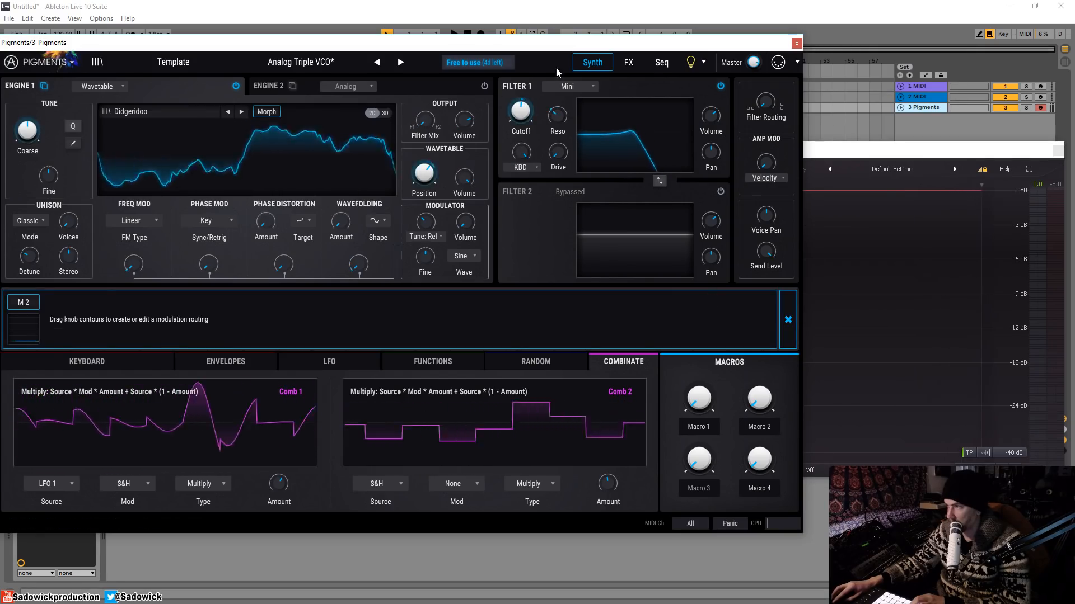
{"action": "left_click_drag", "start_coordinate": [522, 99], "coordinate": [522, 75]}
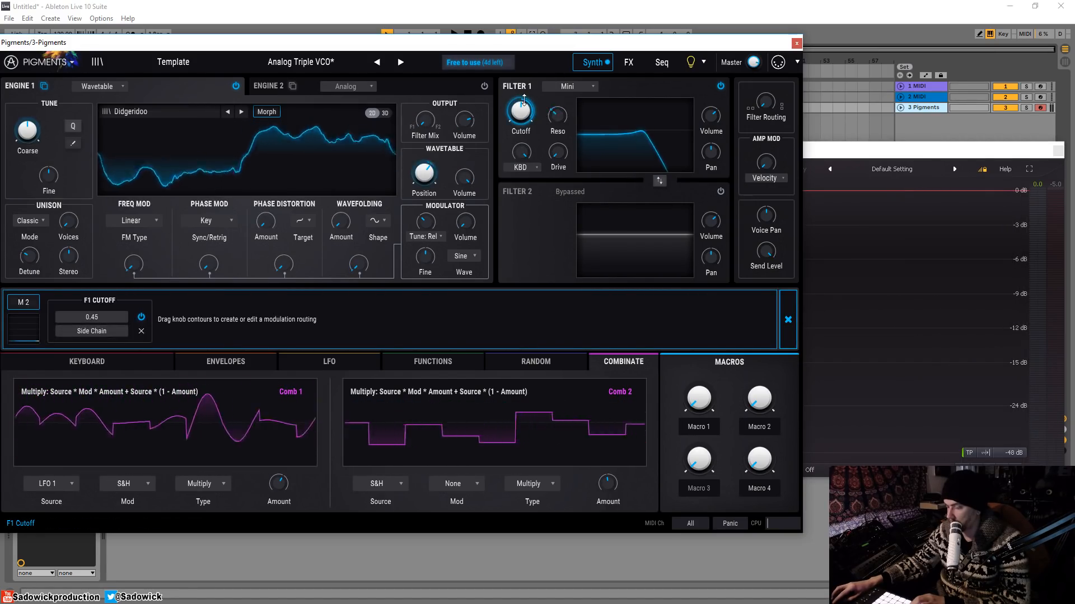
{"action": "left_click_drag", "start_coordinate": [521, 111], "coordinate": [521, 143]}
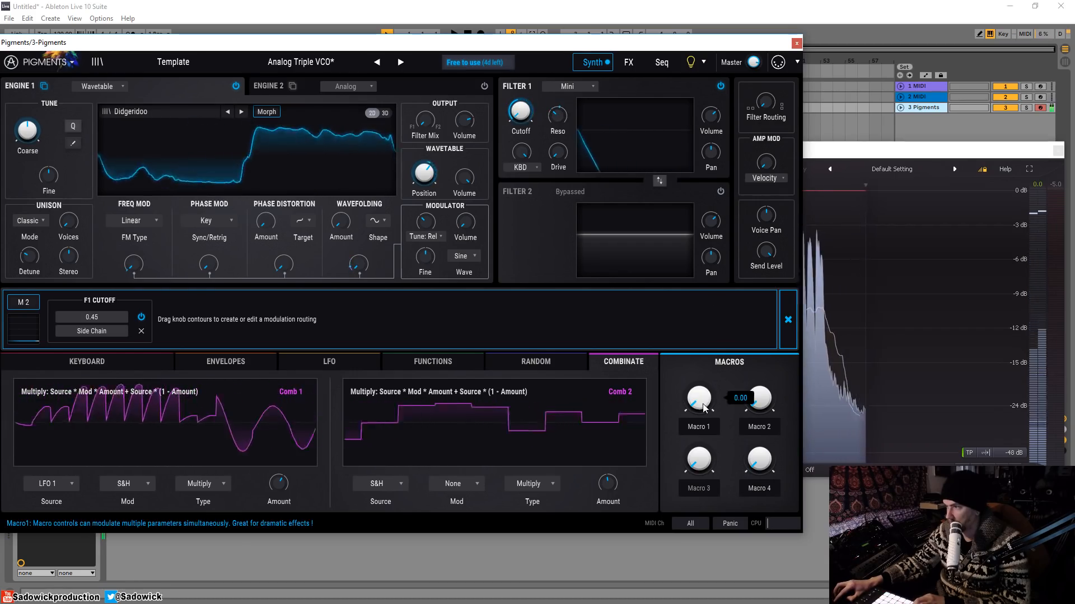
{"action": "left_click", "coordinate": [790, 335]}
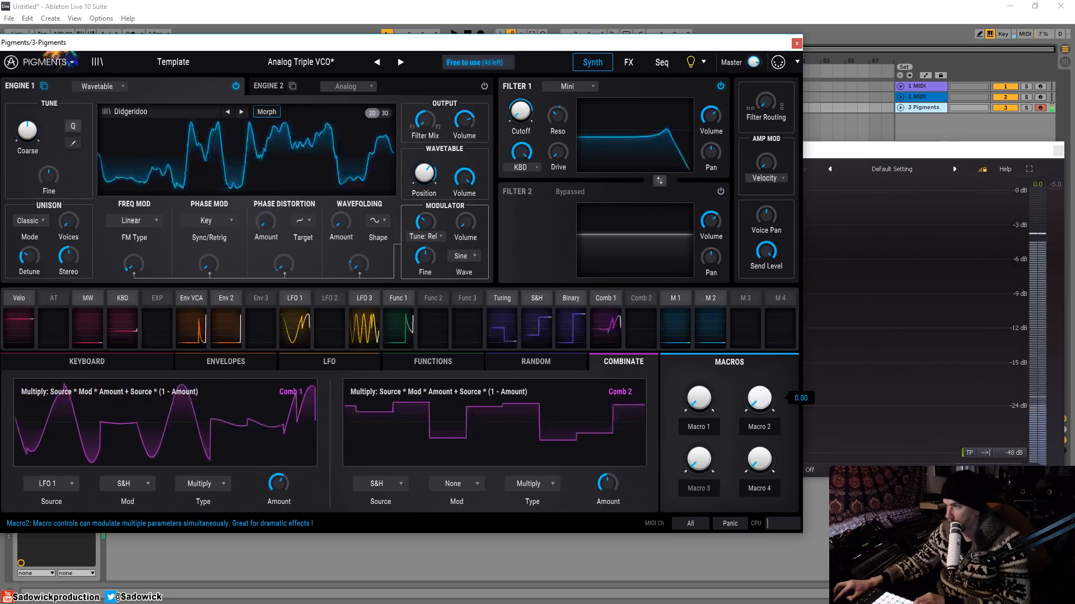
{"action": "mouse_move", "coordinate": [759, 397]}
{"action": "left_mouse_down"}
{"action": "mouse_move", "coordinate": [760, 311]}
{"action": "mouse_move", "coordinate": [759, 398]}
{"action": "left_mouse_up"}
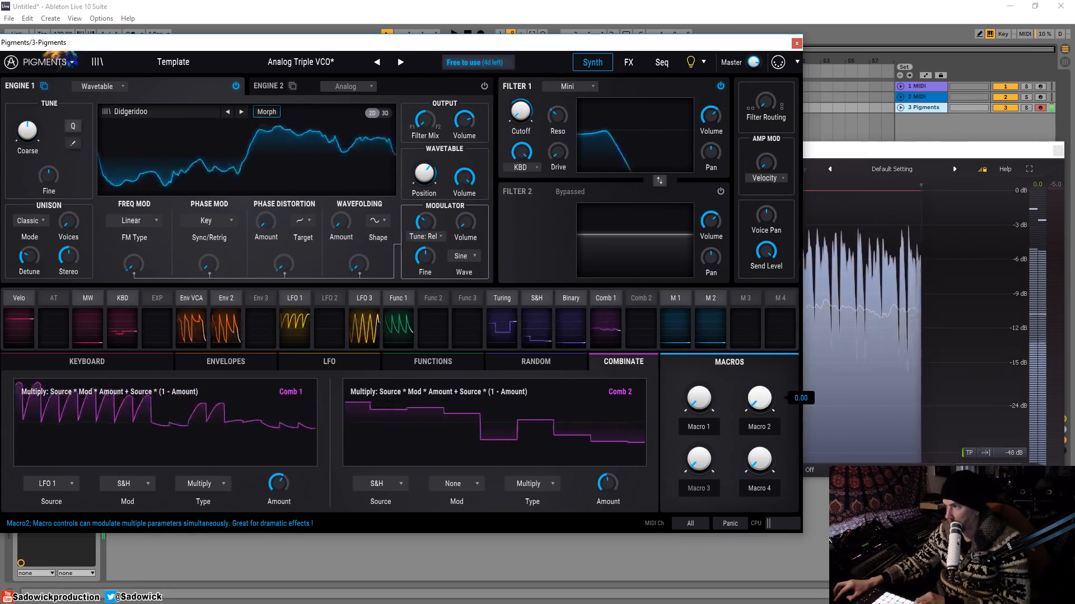
Try lower trigger probabilities across the eight arpeggiator steps and reset the trigger probability track.
{"action": "left_click", "coordinate": [662, 63]}
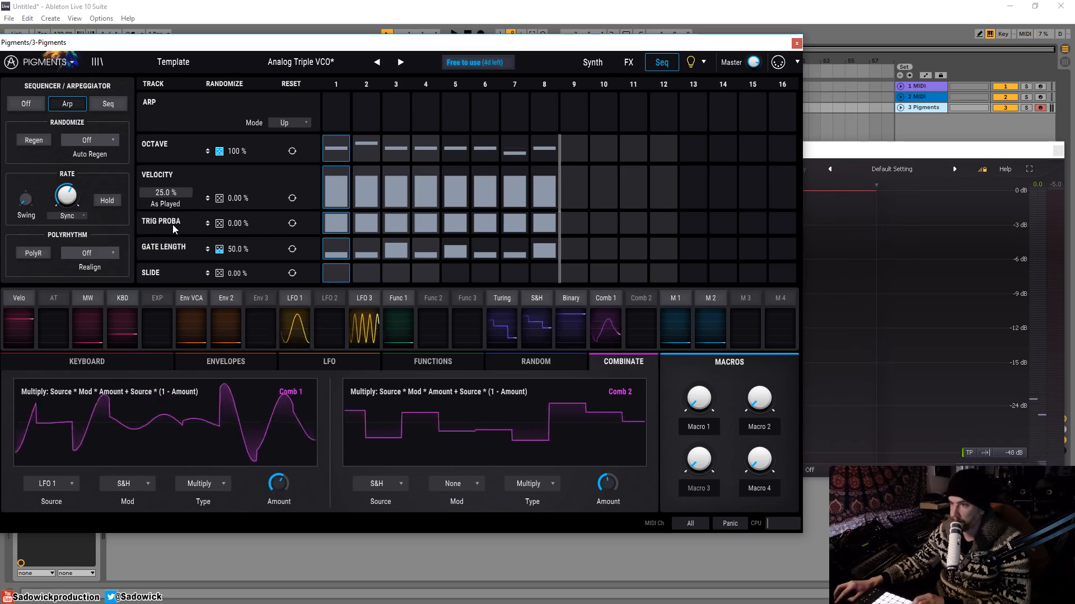
{"action": "left_click_drag", "start_coordinate": [347, 220], "coordinate": [337, 228]}
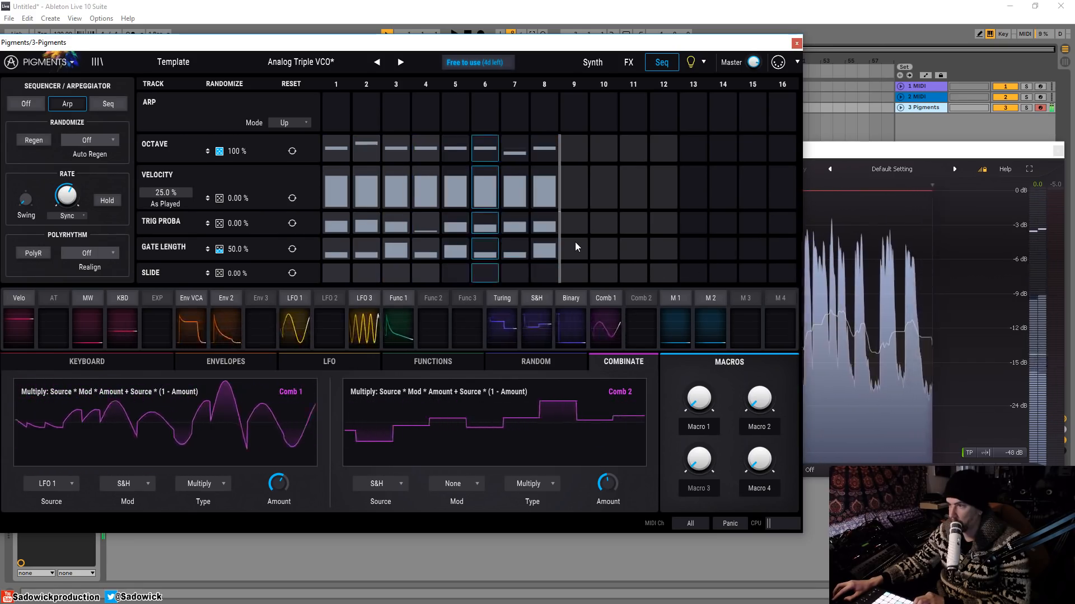
{"action": "mouse_move", "coordinate": [546, 218]}
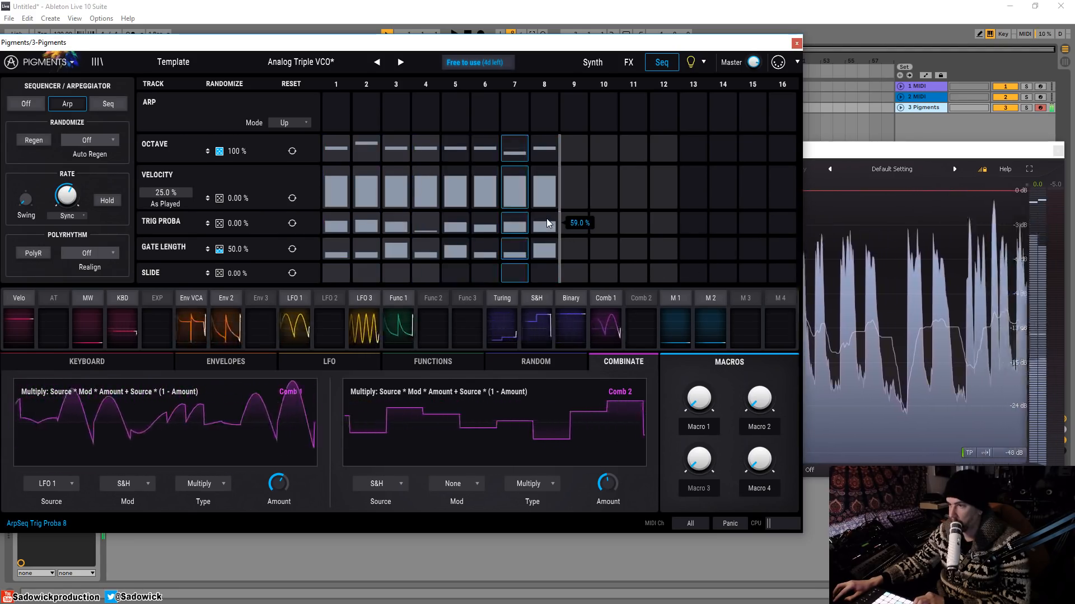
{"action": "left_click", "coordinate": [292, 224]}
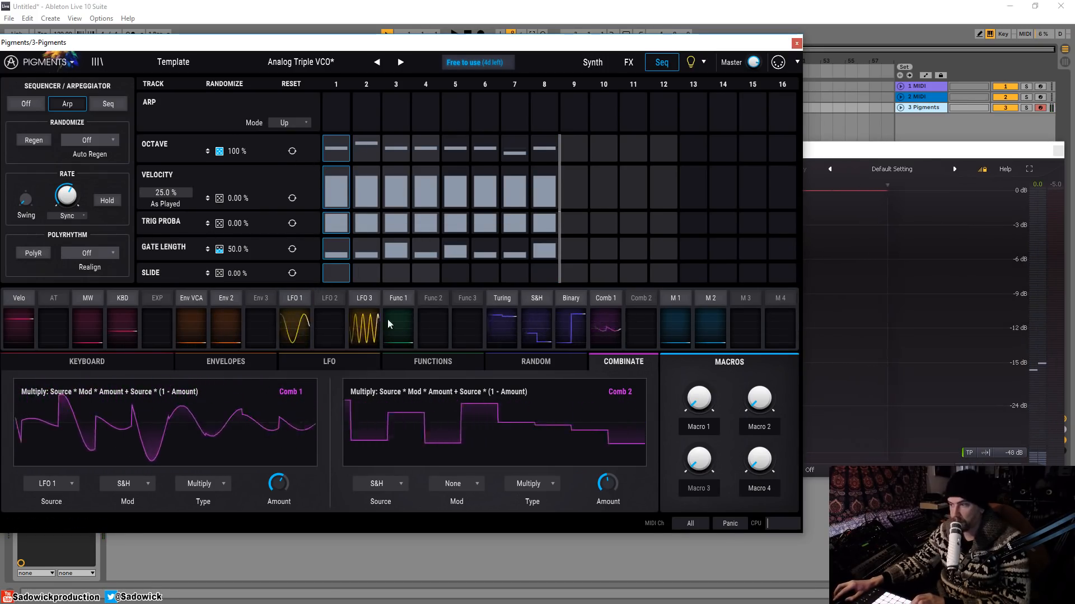
Regenerate the arpeggiator's randomized pattern twice and change the mode from arpeggiator to sequencer.
{"action": "left_click", "coordinate": [31, 140]}
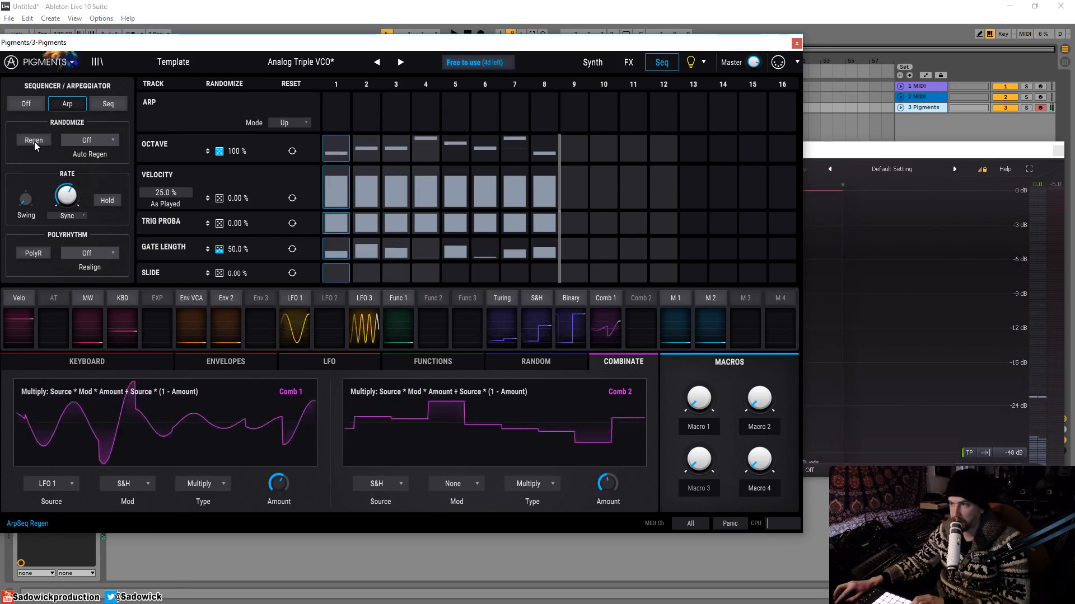
{"action": "left_click", "coordinate": [34, 141]}
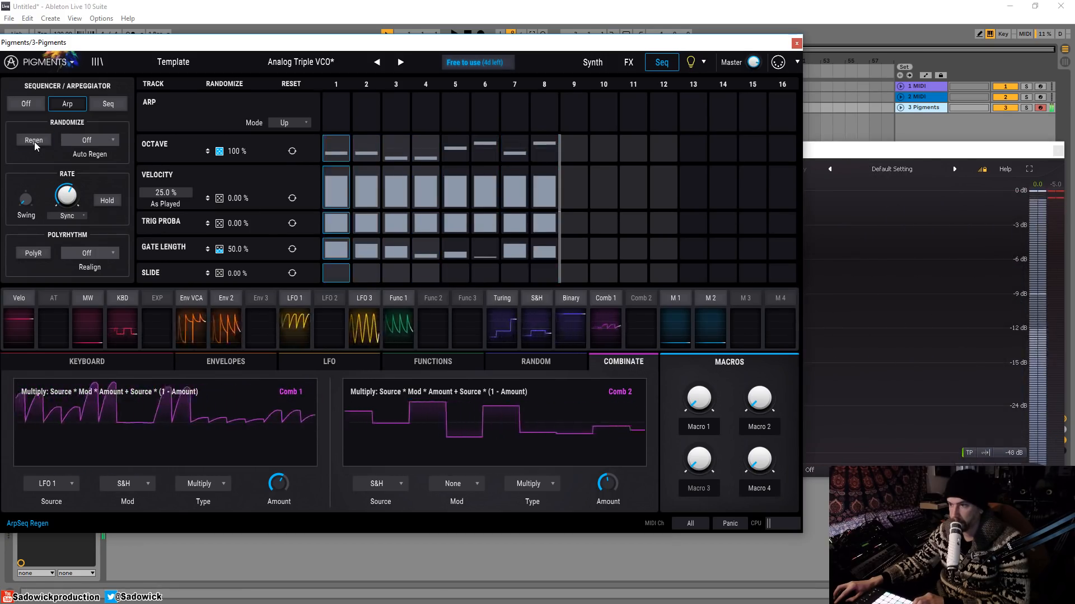
{"action": "left_click", "coordinate": [109, 104]}
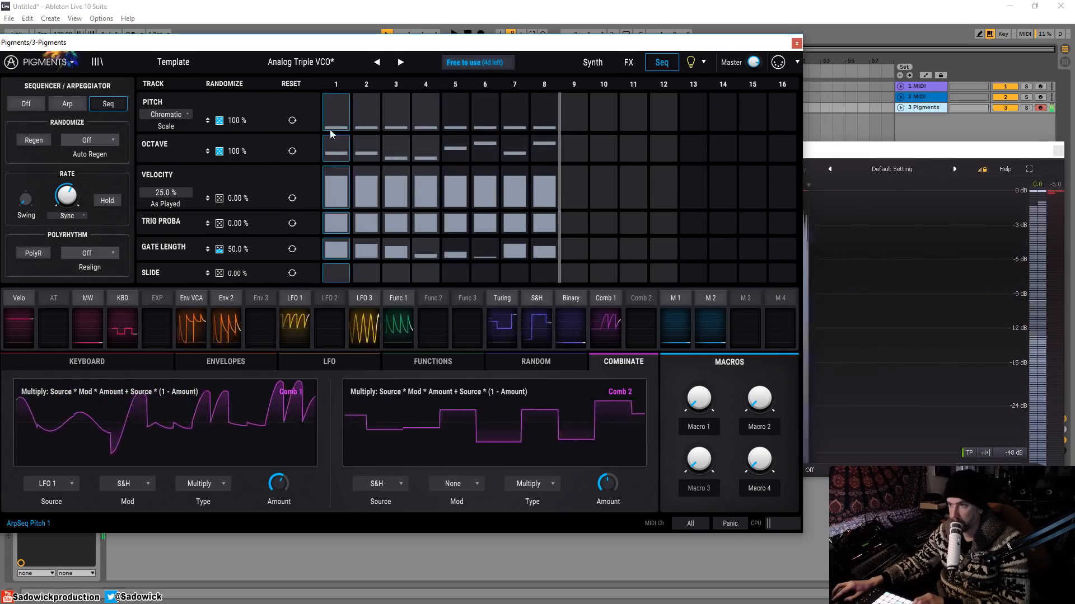
Level the octave track at -1 across all eight sequencer steps and even out the gate lengths.
{"action": "left_click", "coordinate": [401, 153]}
{"action": "mouse_move", "coordinate": [435, 153]}
{"action": "left_mouse_down"}
{"action": "mouse_move", "coordinate": [529, 153]}
{"action": "mouse_move", "coordinate": [493, 149]}
{"action": "mouse_move", "coordinate": [512, 154]}
{"action": "left_mouse_up"}
{"action": "left_click_drag", "start_coordinate": [494, 248], "coordinate": [425, 247]}
Set the sequencer's pitch scale to Major and raise the pitch on steps 2, 4, 6 and 8, with step 8 at F.
{"action": "left_click_drag", "start_coordinate": [352, 121], "coordinate": [364, 114]}
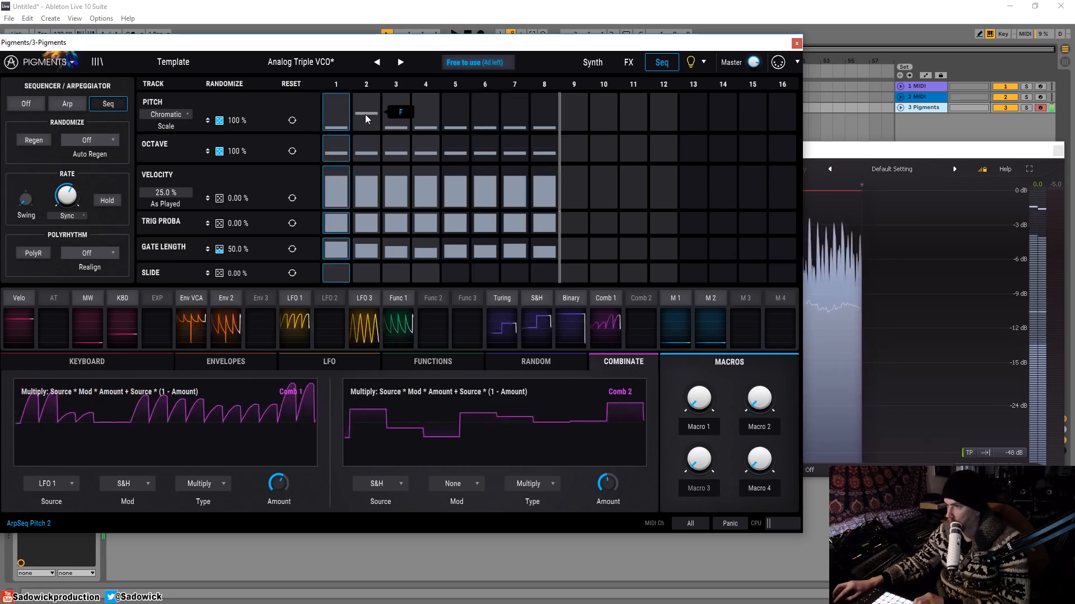
{"action": "left_click", "coordinate": [166, 114]}
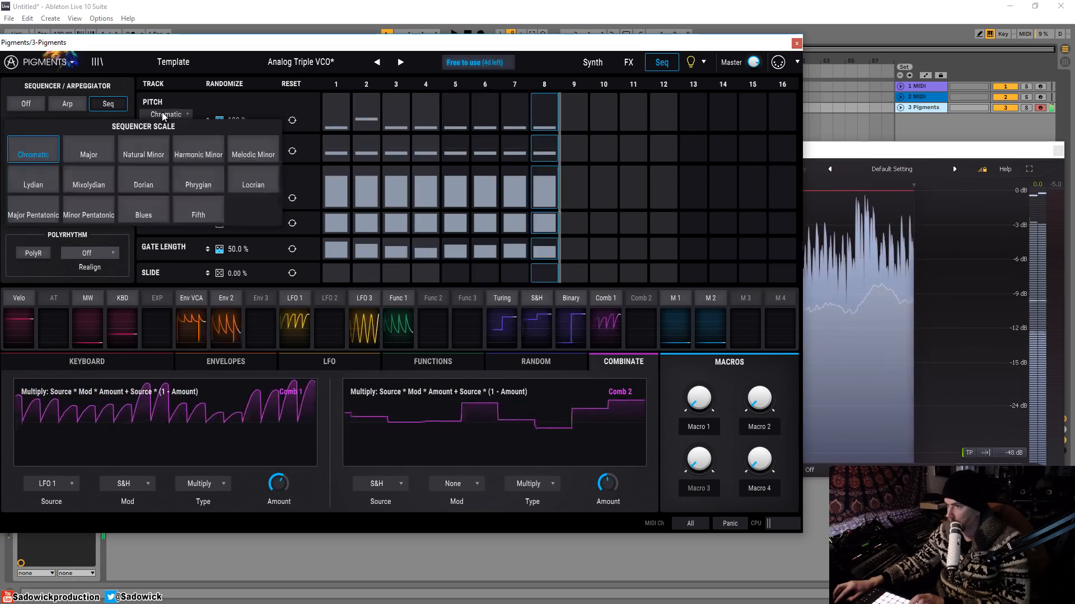
{"action": "left_click", "coordinate": [83, 155]}
{"action": "left_click", "coordinate": [426, 120]}
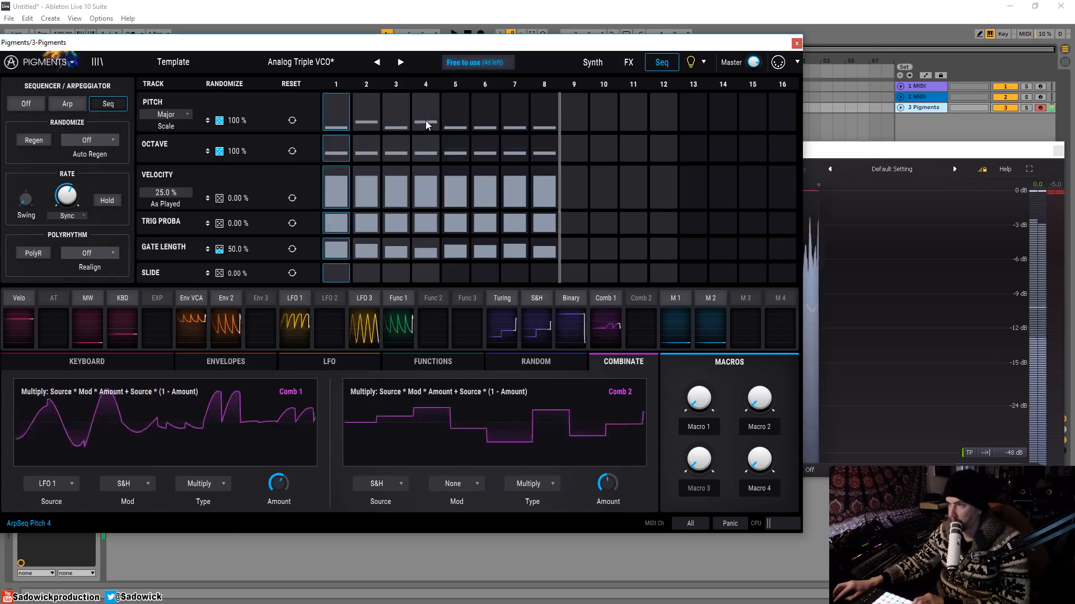
{"action": "left_click_drag", "start_coordinate": [477, 126], "coordinate": [538, 112]}
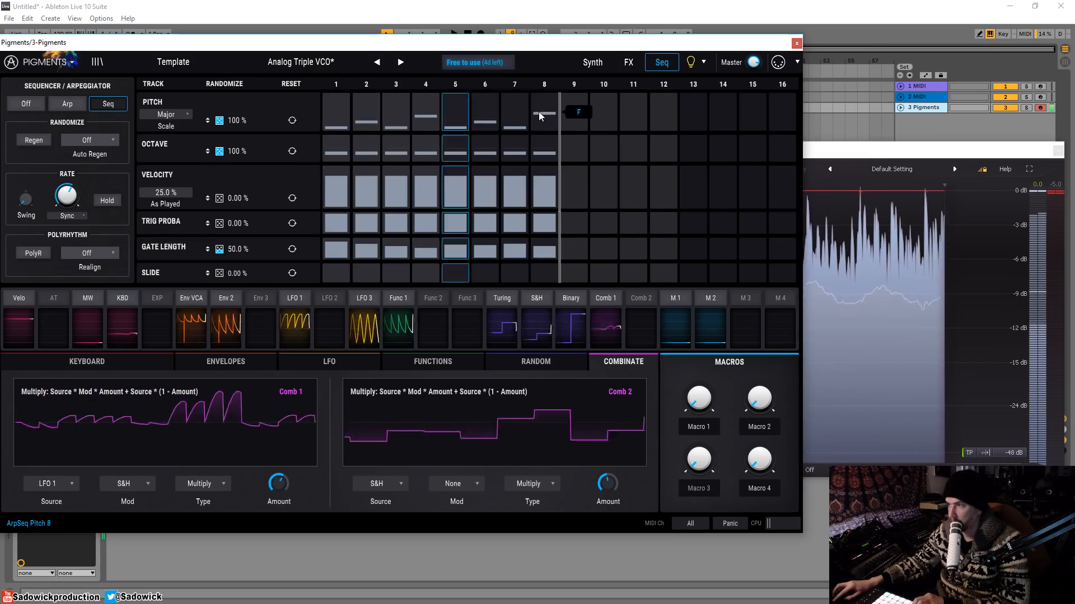
Audition sequencer steps 2 and 5 at a higher octave with Macro 2, and return both steps to octave -1.
{"action": "left_click", "coordinate": [376, 147]}
{"action": "left_click", "coordinate": [458, 148]}
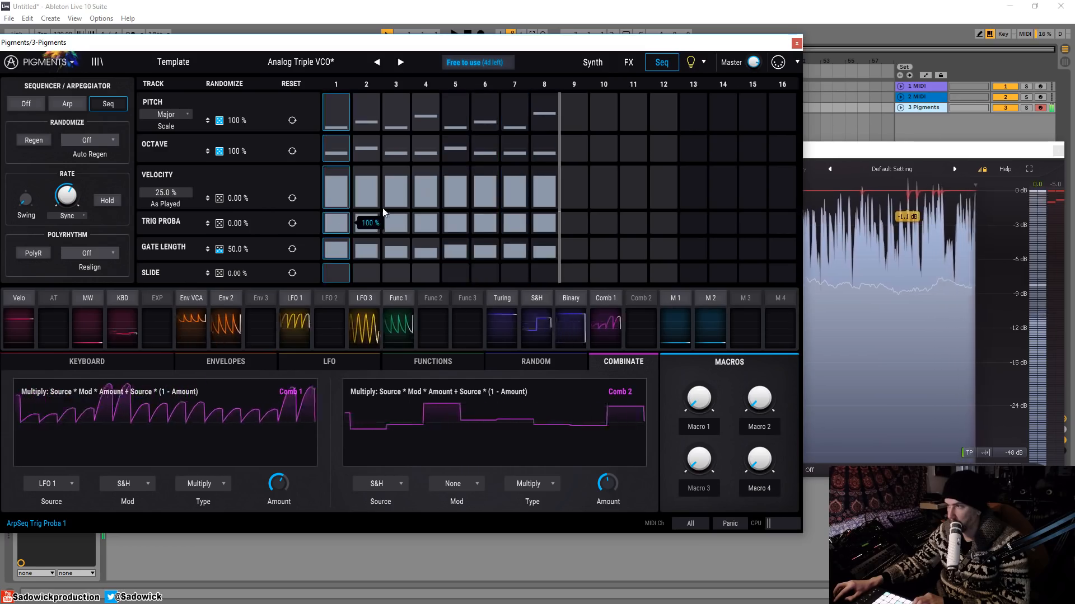
{"action": "mouse_move", "coordinate": [759, 398]}
{"action": "left_mouse_down"}
{"action": "mouse_move", "coordinate": [759, 372]}
{"action": "mouse_move", "coordinate": [759, 390]}
{"action": "left_mouse_up"}
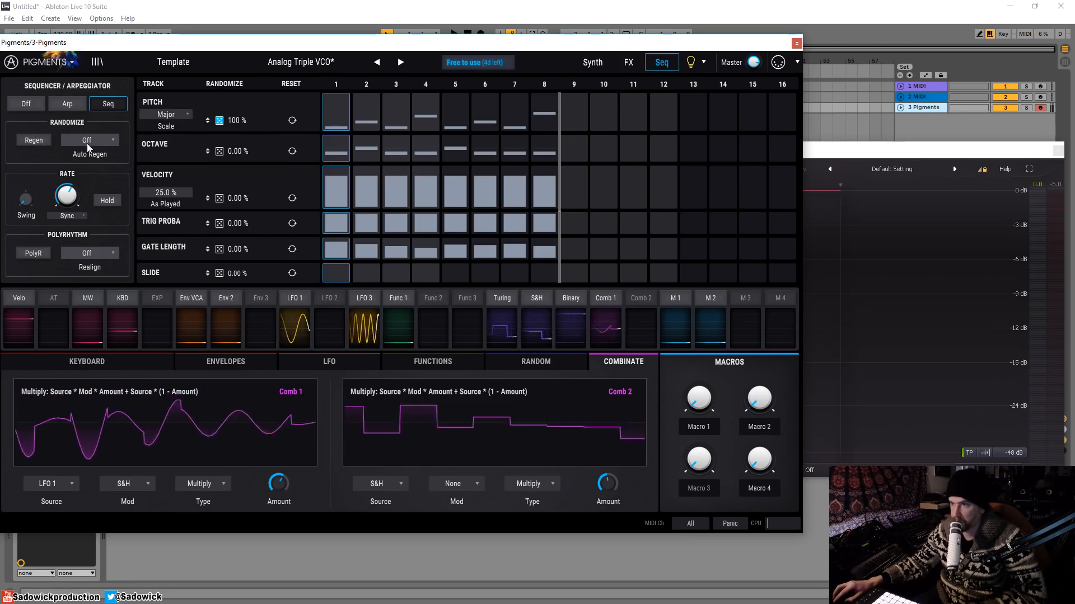
{"action": "left_click", "coordinate": [370, 154]}
{"action": "left_click", "coordinate": [451, 156]}
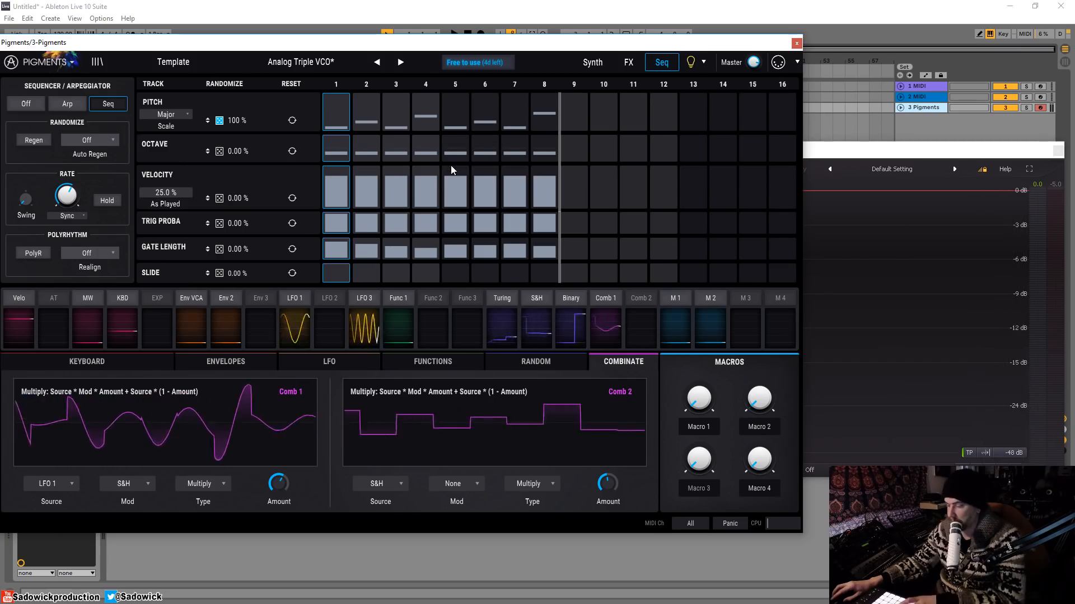
Regenerate the sequencer's pitch pattern three times with pitch randomization at 100% and octave and gate length randomization at 0%.
{"action": "left_click", "coordinate": [30, 139]}
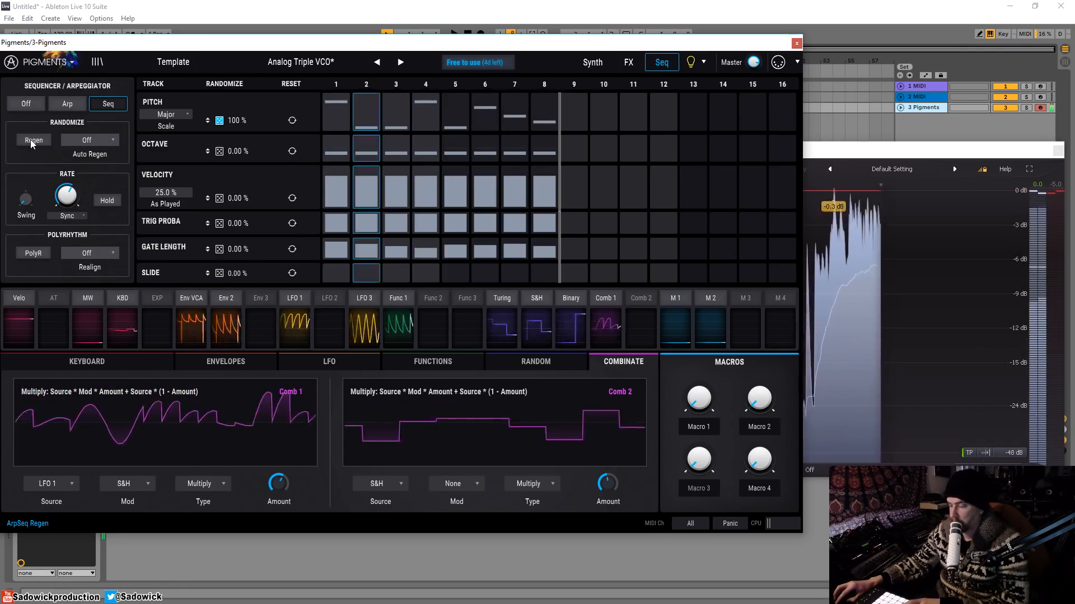
{"action": "left_click", "coordinate": [32, 140]}
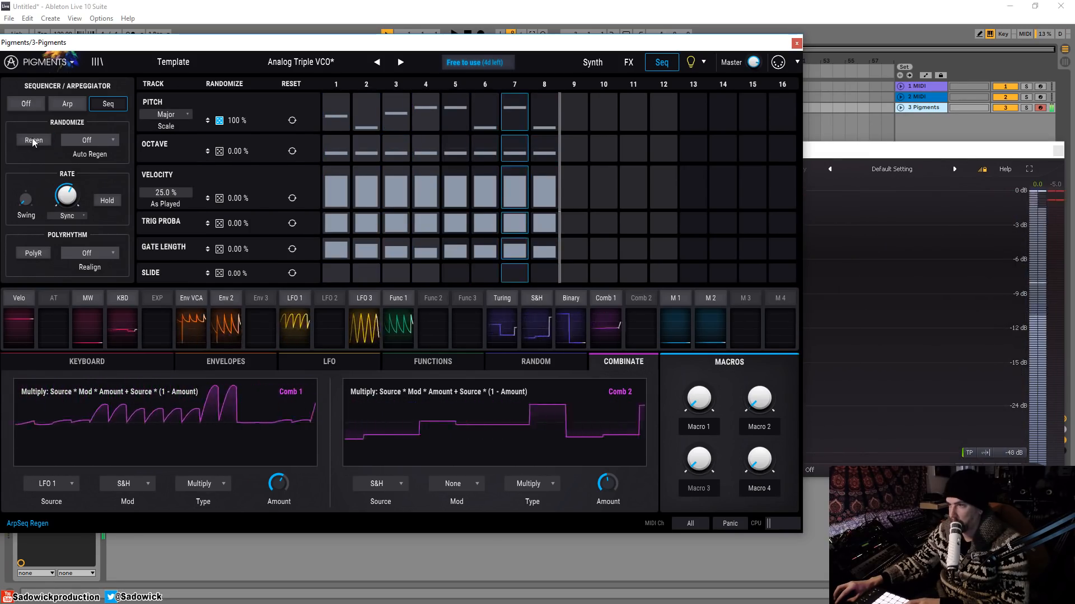
{"action": "left_click", "coordinate": [32, 140]}
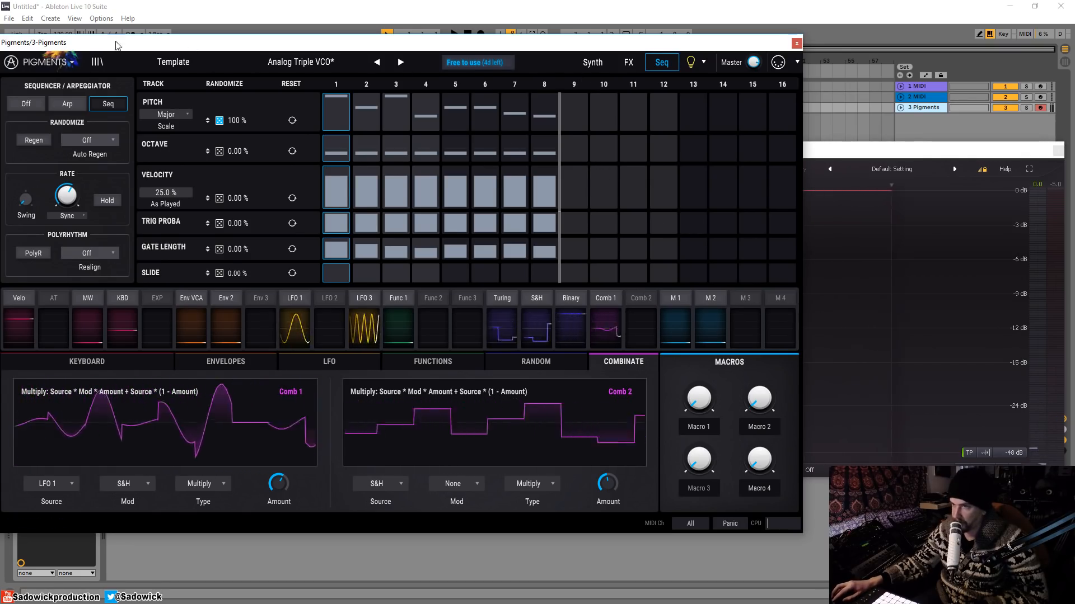
Check the plug-in's window resizing options and the MIDI controller configuration options.
{"action": "left_click", "coordinate": [73, 62]}
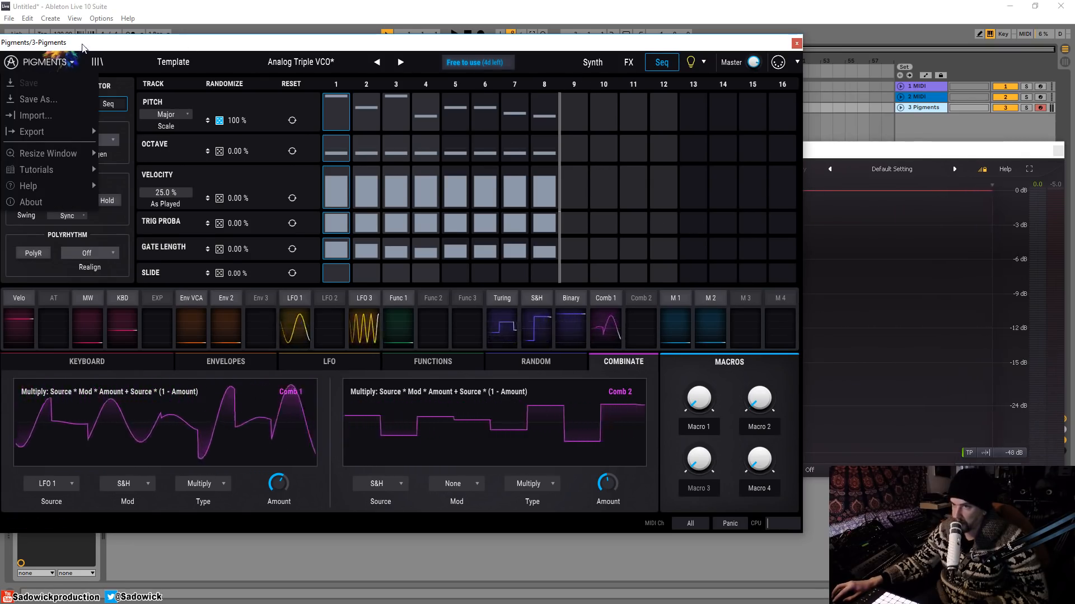
{"action": "mouse_move", "coordinate": [68, 171]}
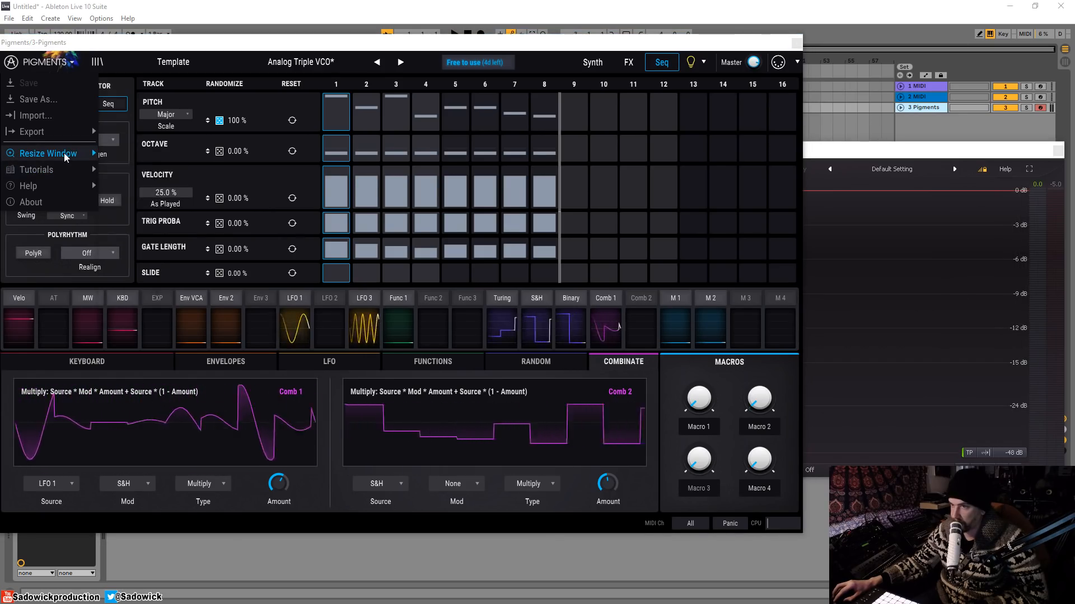
{"action": "mouse_move", "coordinate": [62, 152]}
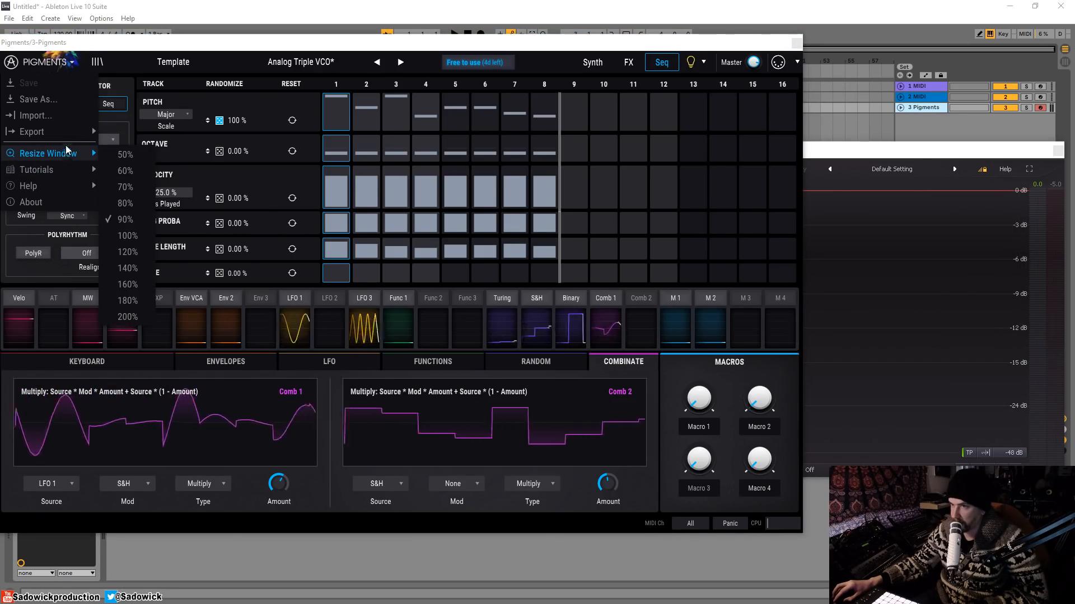
{"action": "left_click", "coordinate": [713, 46]}
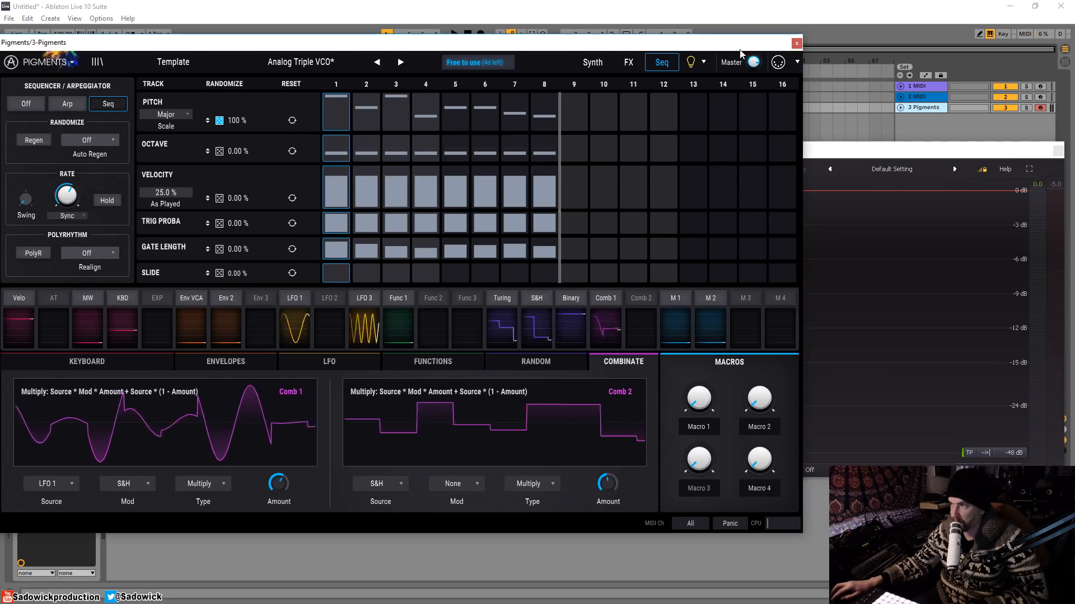
{"action": "left_click", "coordinate": [796, 63]}
{"action": "left_click", "coordinate": [797, 65]}
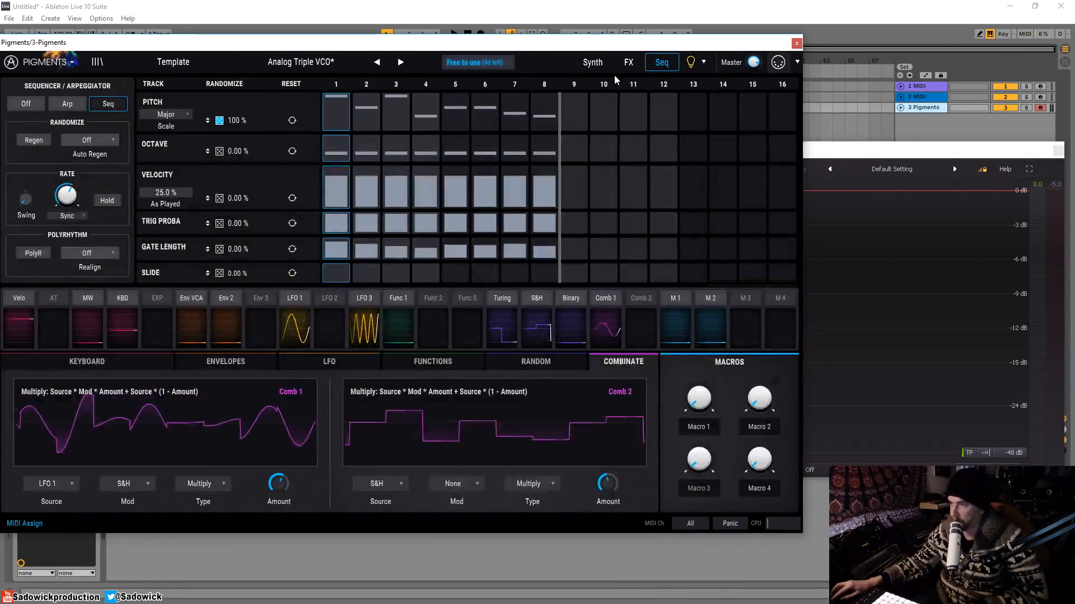
{"action": "mouse_move", "coordinate": [517, 153]}
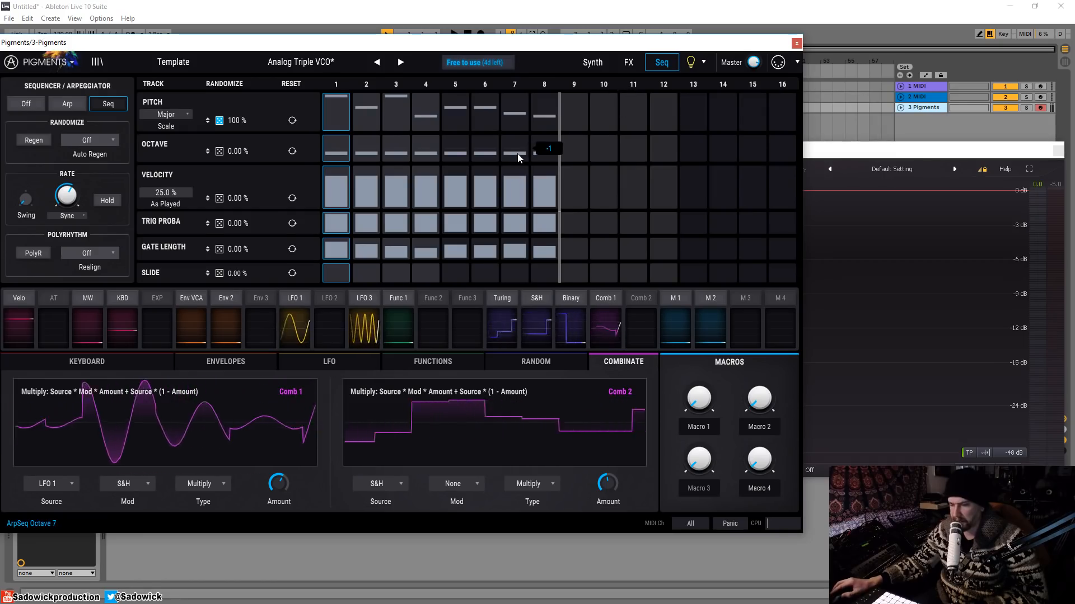